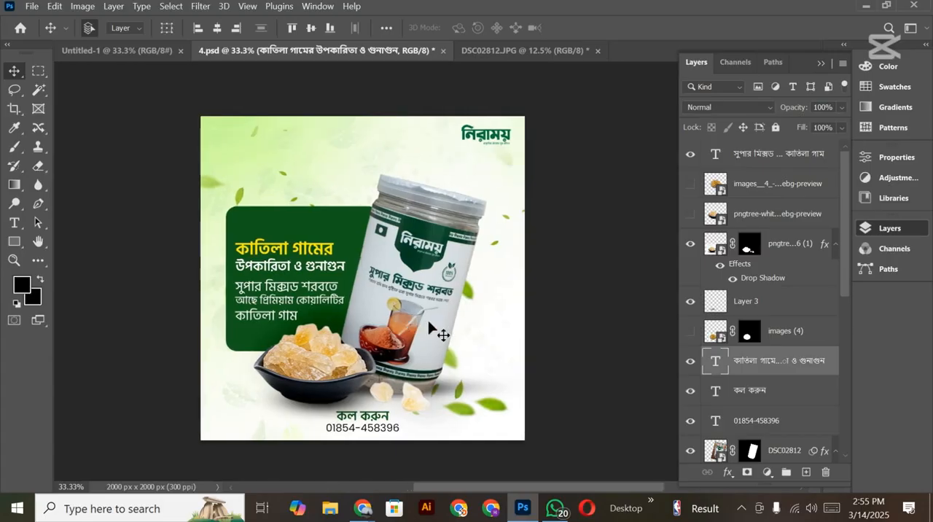
# Step: Examine the jar advertisement in 4.psd and compare it with the source jar photo DSC02812.JPG
pyautogui.scroll(-3, 433, 326)
pyautogui.scroll(3, 436, 327)
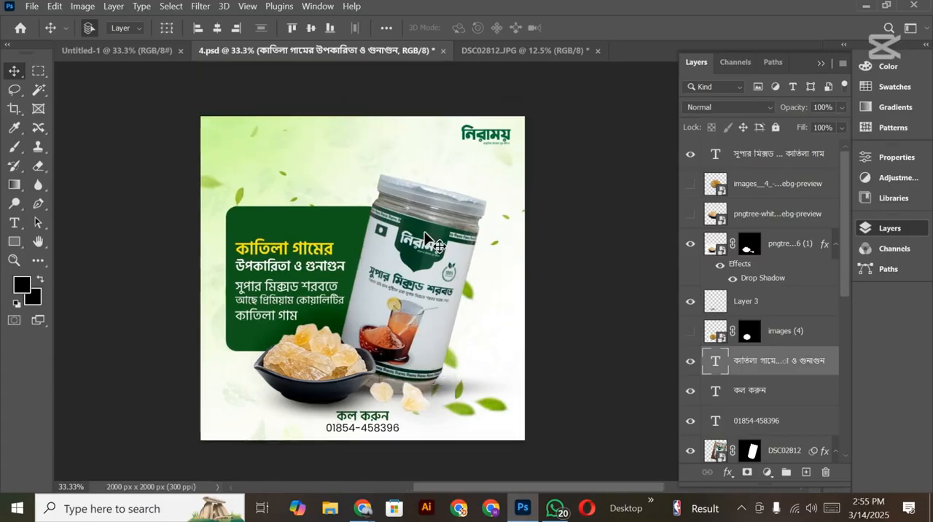
pyautogui.click(514, 51)
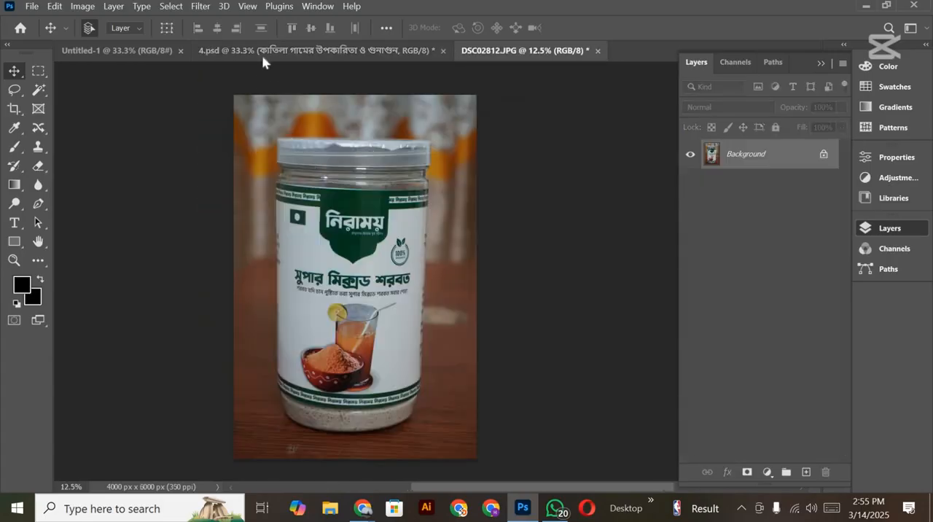
pyautogui.click(262, 54)
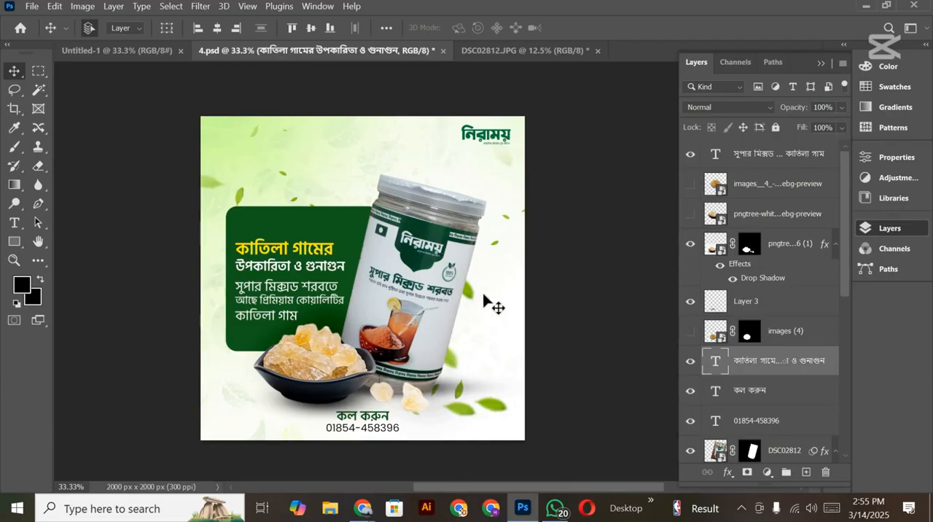
pyautogui.click(536, 53)
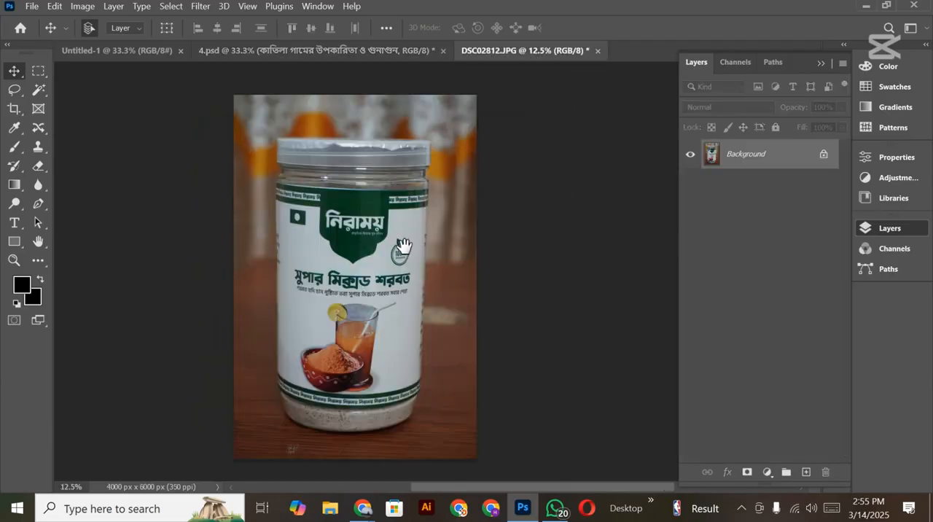
pyautogui.moveTo(405, 245); pyautogui.dragTo(437, 257)
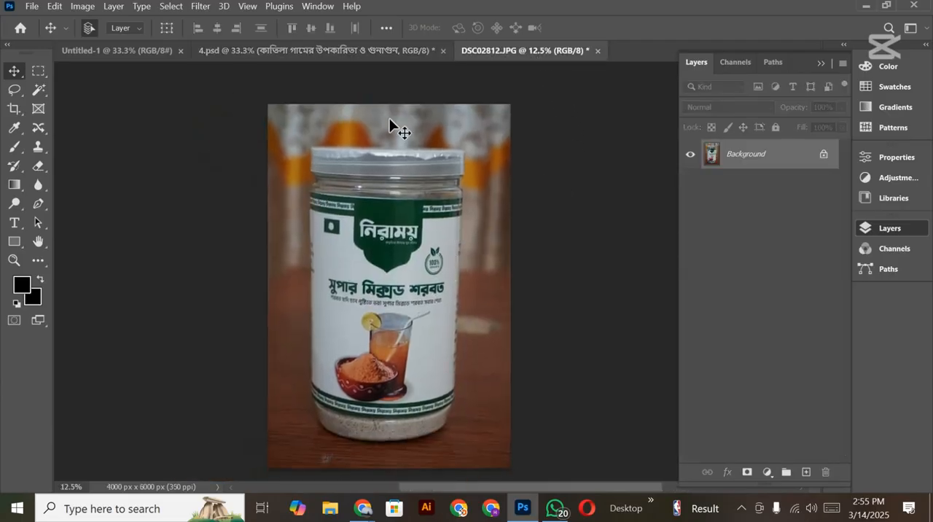
pyautogui.scroll(-1, 438, 186)
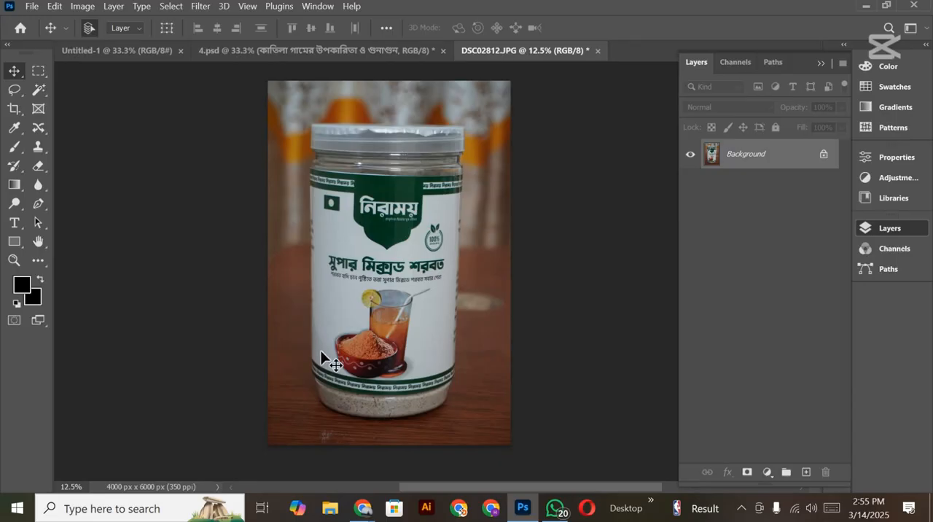
pyautogui.moveTo(460, 379); pyautogui.dragTo(477, 342)
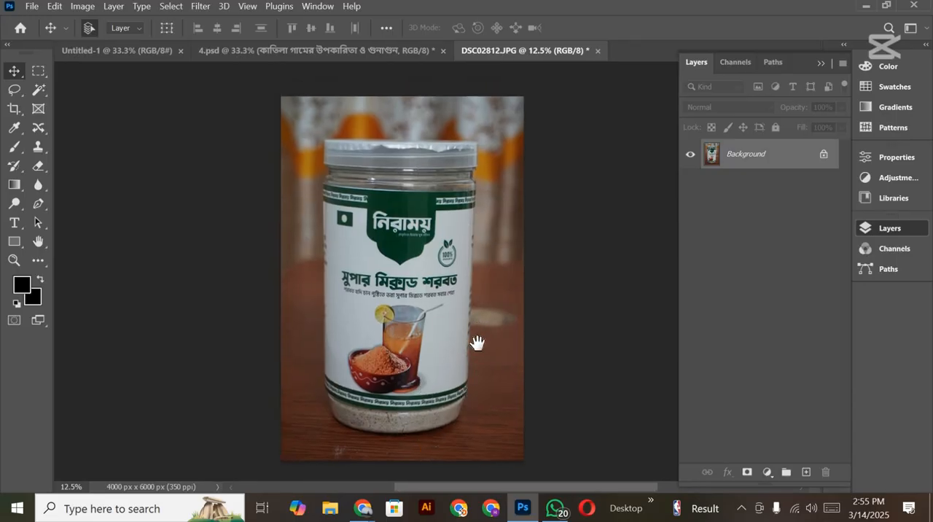
pyautogui.click(314, 55)
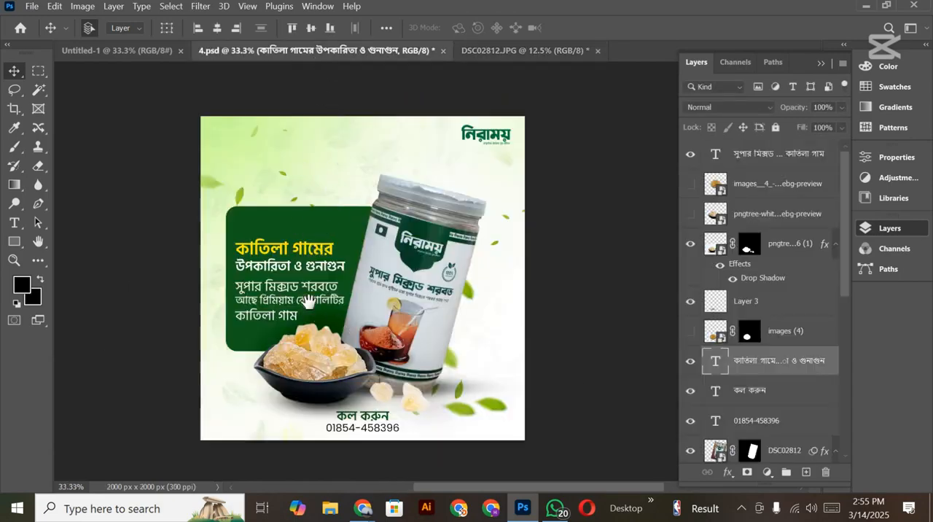
pyautogui.moveTo(452, 337); pyautogui.dragTo(430, 335)
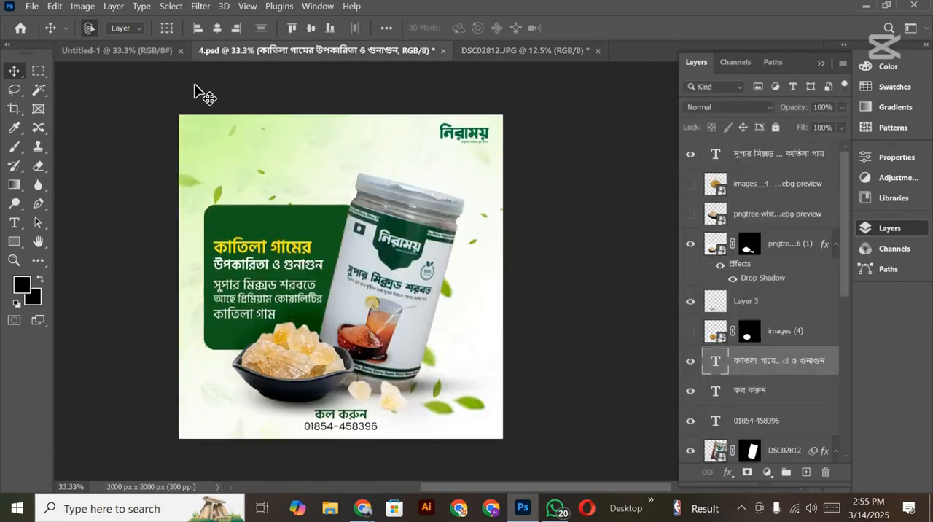
# Step: Create a new 2000 x 2000 px document at 300 pixels/inch in 8-bit RGB Color with a white background
pyautogui.click(146, 49)
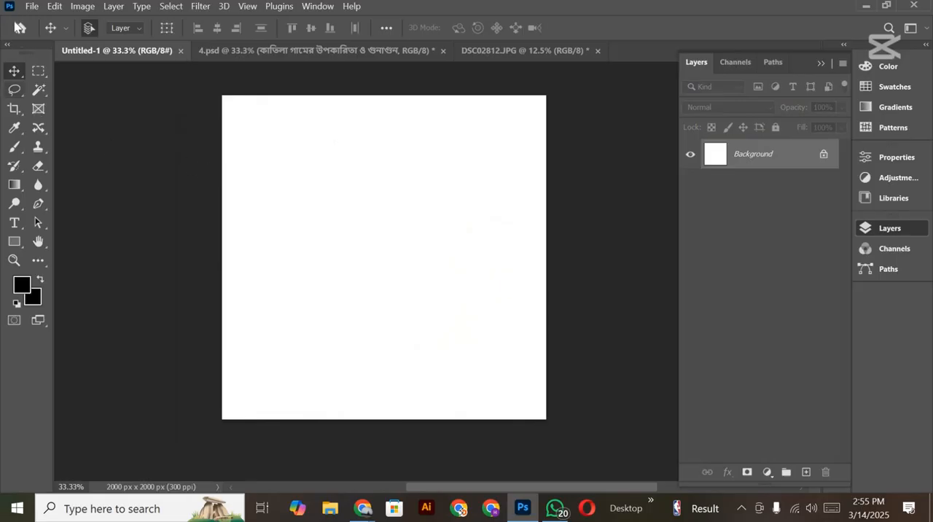
pyautogui.click(32, 6)
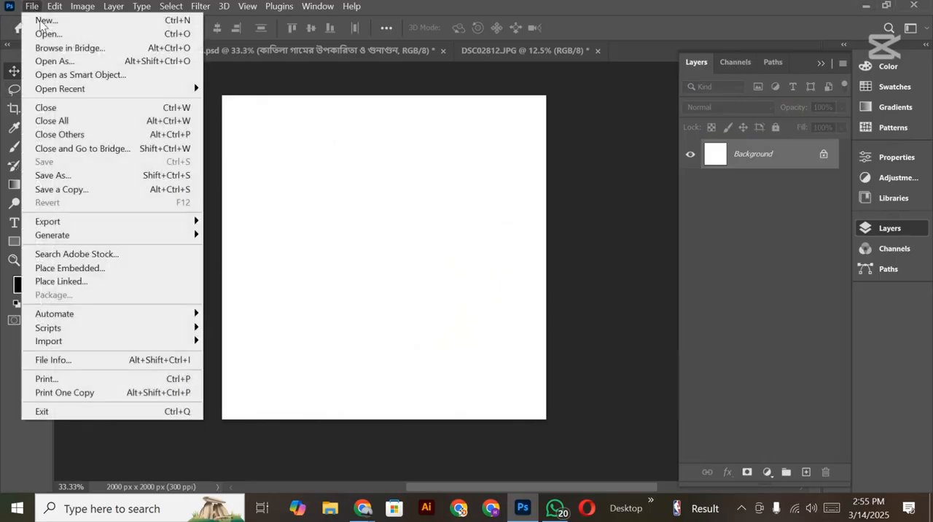
pyautogui.click(42, 20)
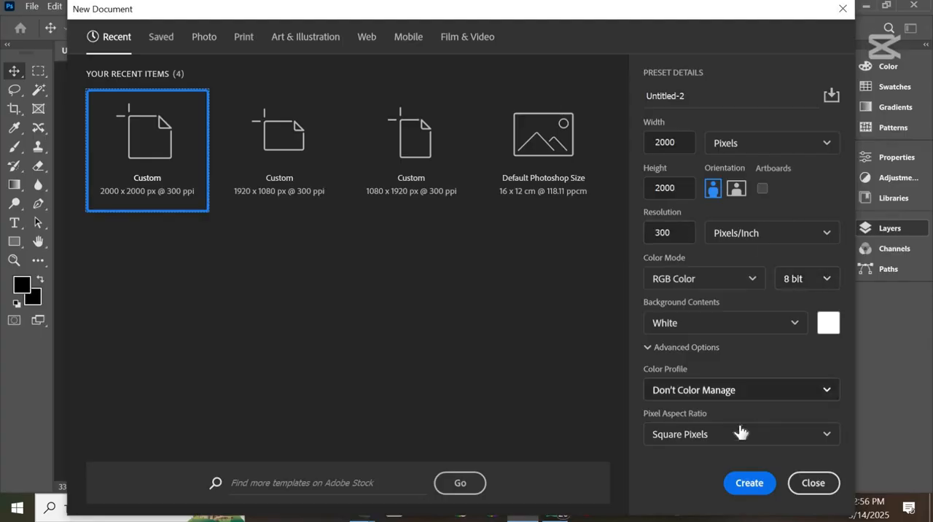
pyautogui.click(816, 282)
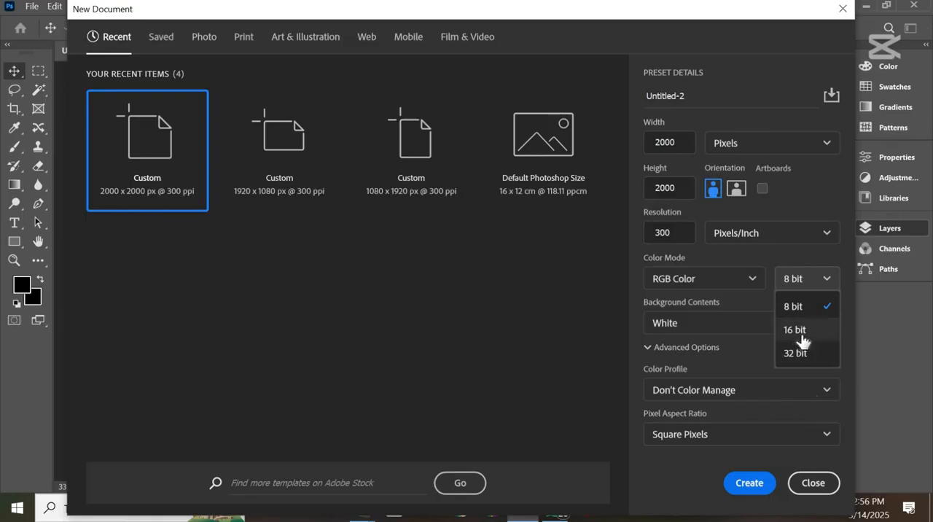
pyautogui.click(813, 227)
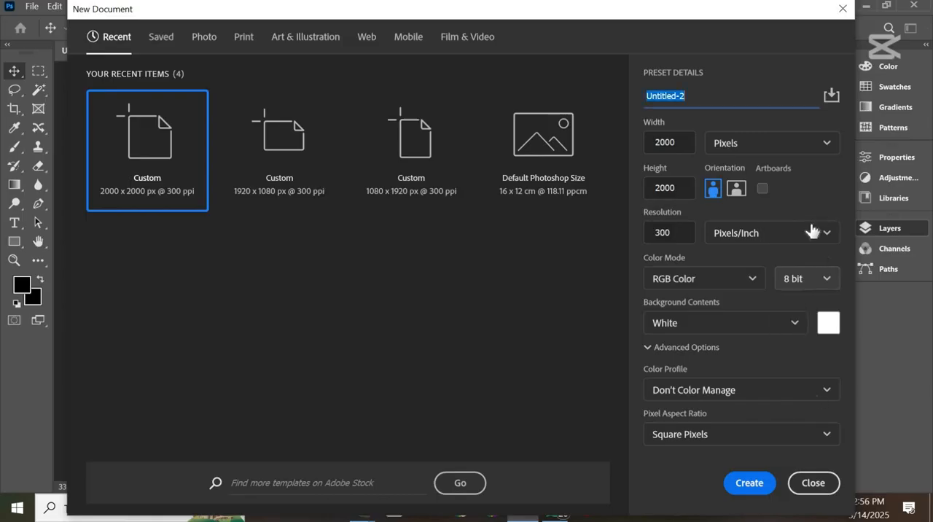
pyautogui.click(761, 188)
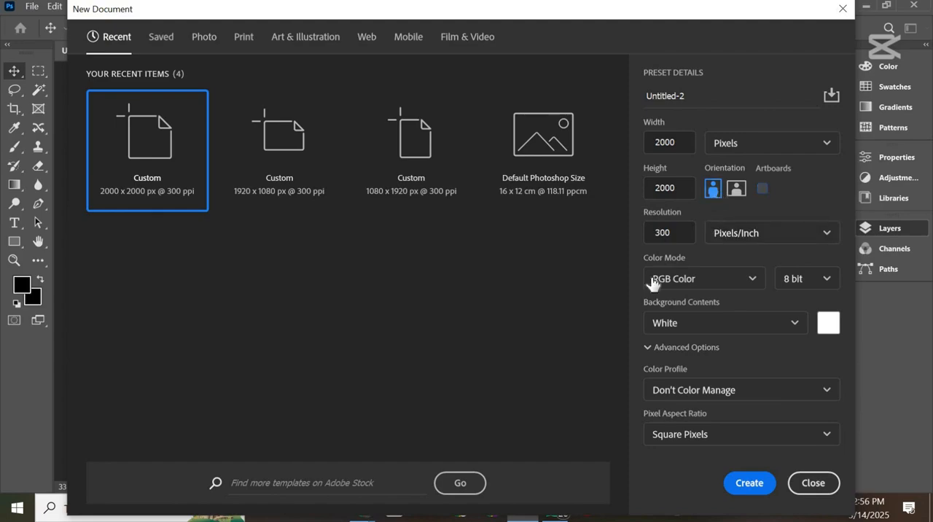
pyautogui.click(747, 493)
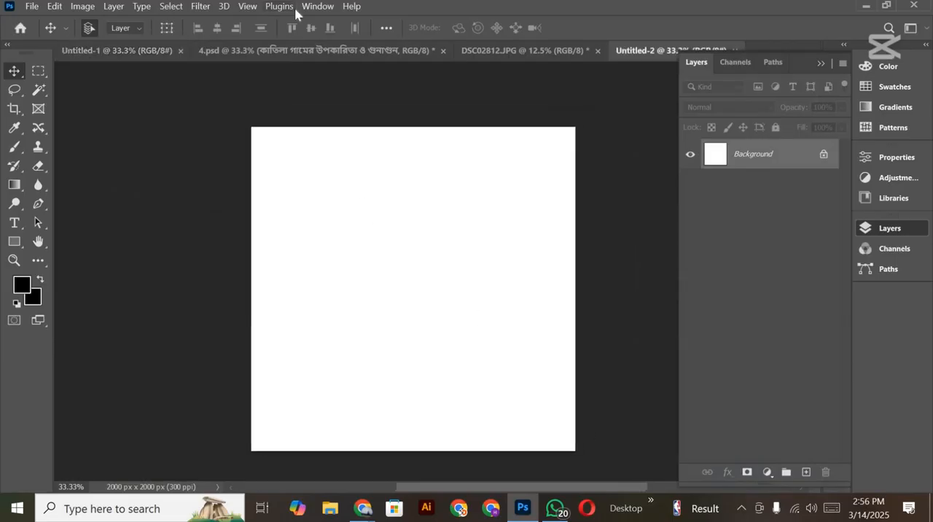
# Step: Start a new guide layout for the blank canvas and give the guides a custom bright cyan color
pyautogui.click(247, 8)
pyautogui.moveTo(285, 365)
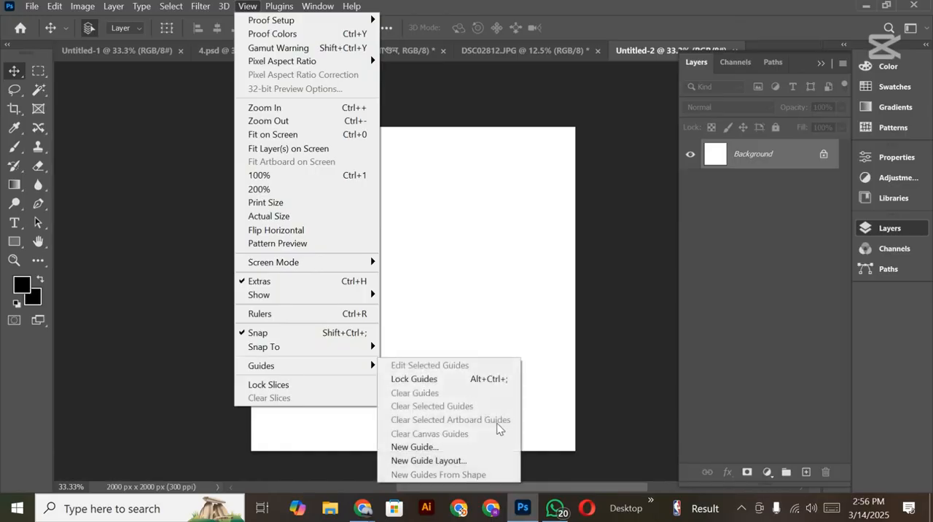
pyautogui.click(460, 461)
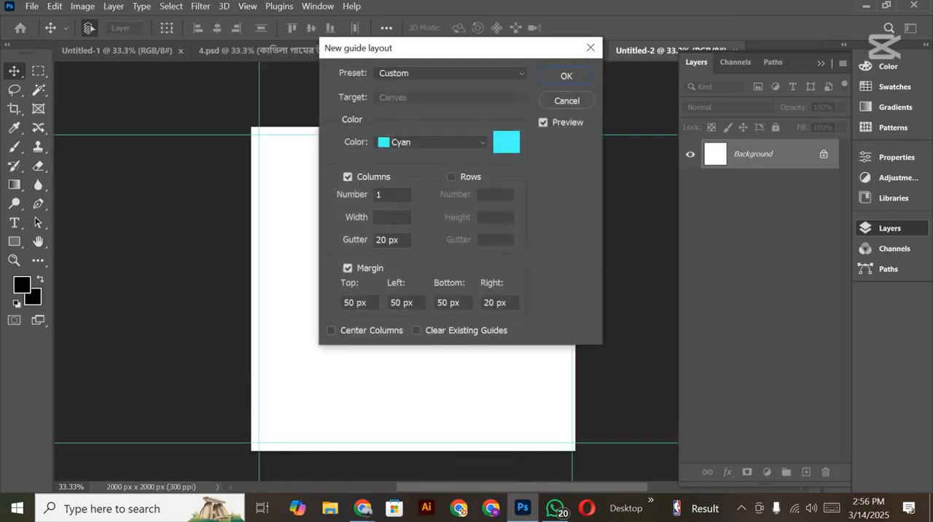
pyautogui.click(506, 142)
pyautogui.write('00ffff')
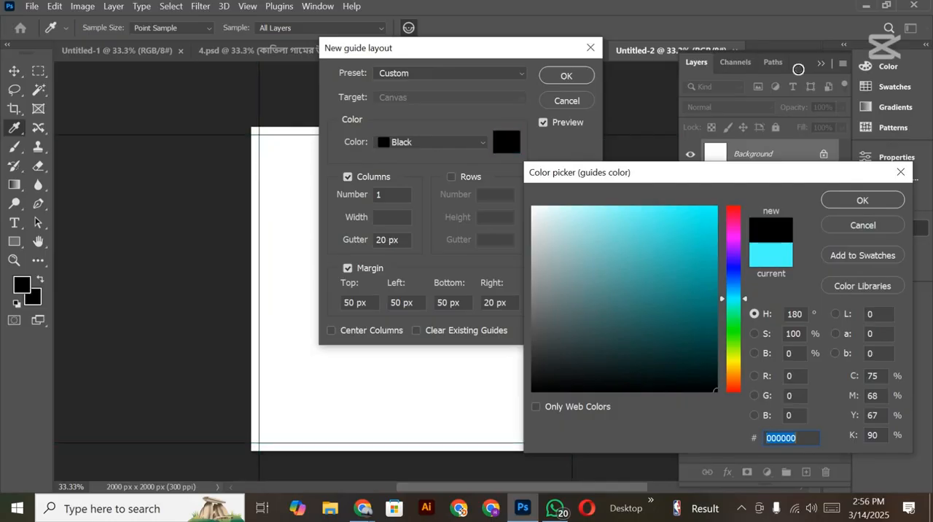
pyautogui.click(861, 200)
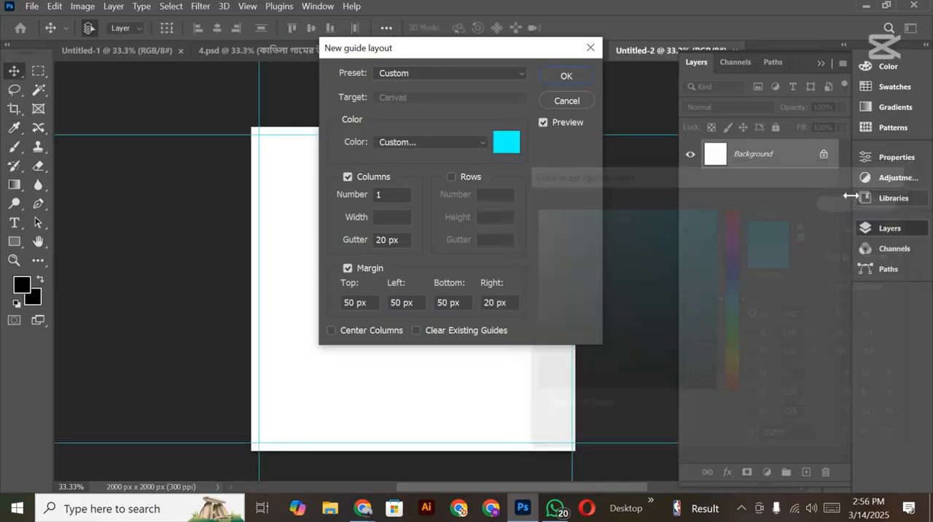
# Step: Apply the guide layout with one column and margins of 50 px top, left and bottom and 20 px right
pyautogui.moveTo(438, 57); pyautogui.dragTo(632, 30)
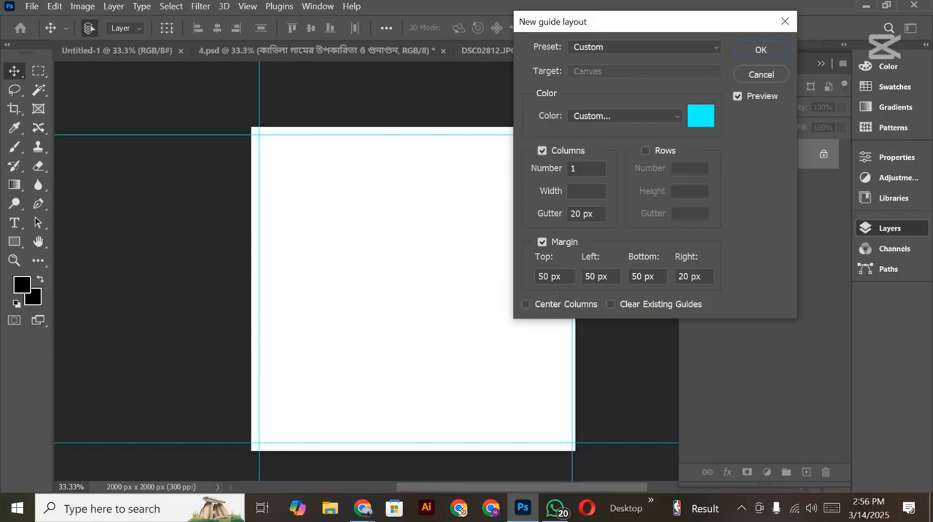
pyautogui.click(547, 277)
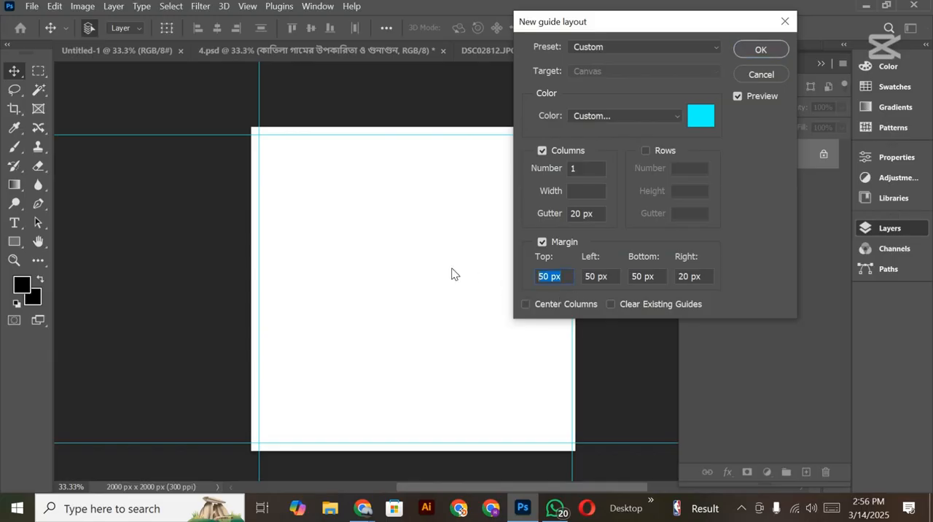
pyautogui.click(761, 49)
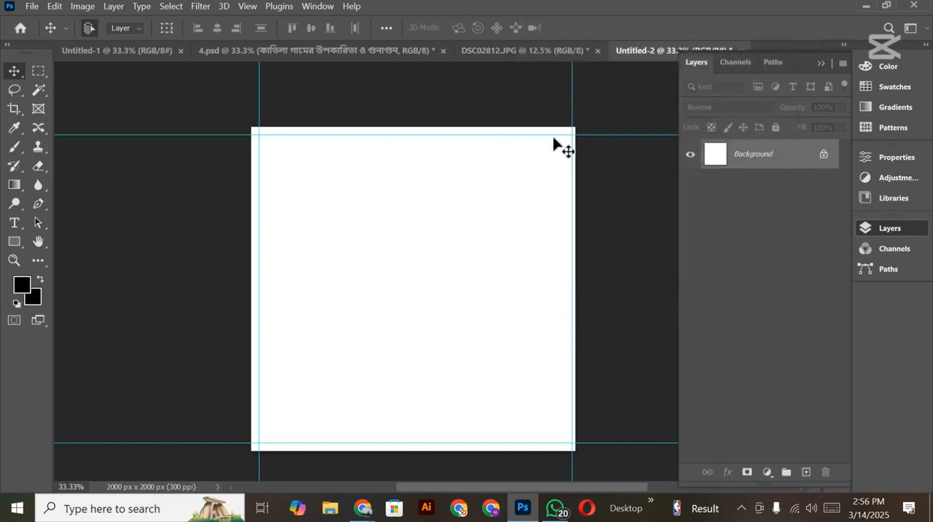
# Step: Look over the open documents and bring up the jar photo DSC02812.JPG for editing
pyautogui.moveTo(439, 258)
pyautogui.mouseDown()
pyautogui.moveTo(413, 249)
pyautogui.moveTo(464, 252)
pyautogui.moveTo(442, 244)
pyautogui.mouseUp()
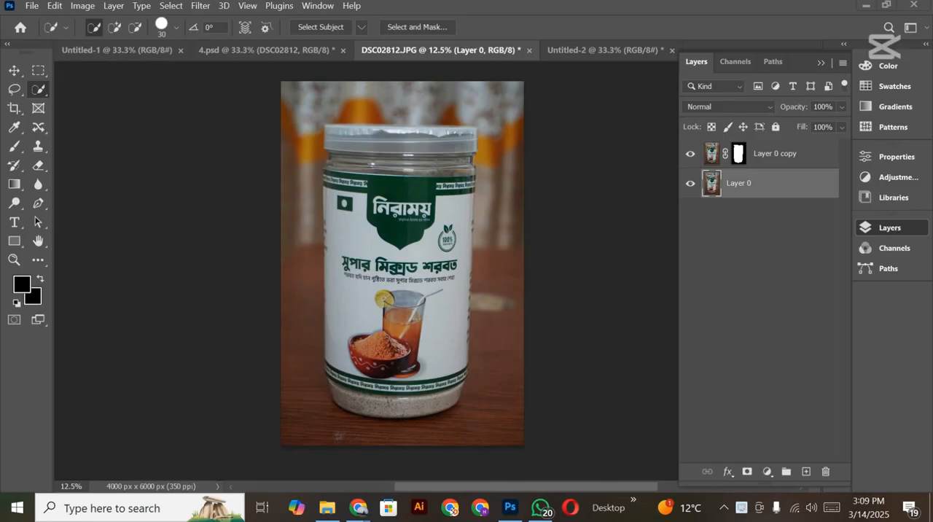
pyautogui.scroll(5, 349, 355)
pyautogui.scroll(-5, 349, 356)
pyautogui.click(243, 50)
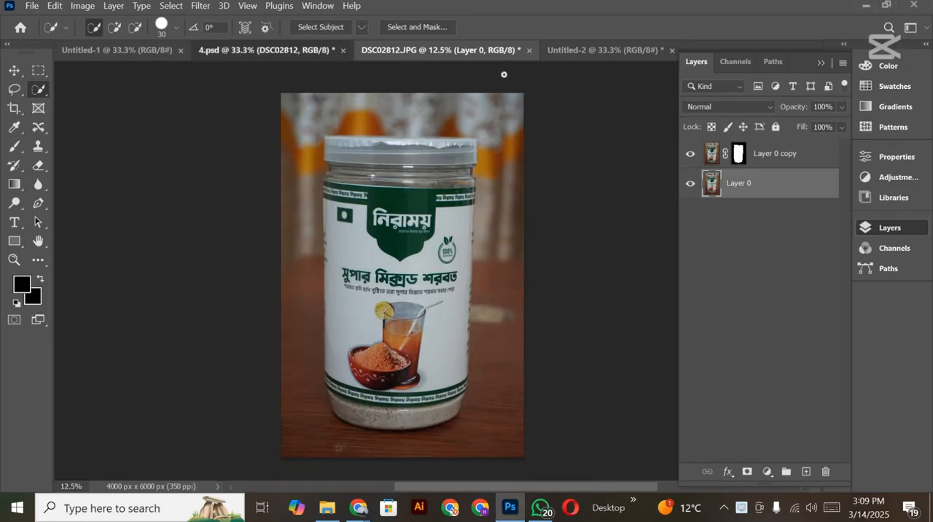
pyautogui.click(589, 50)
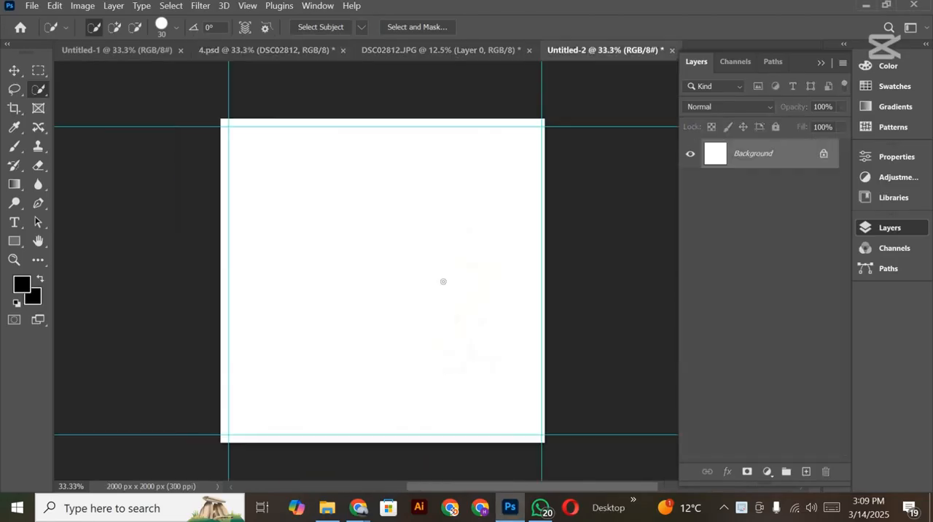
pyautogui.click(430, 51)
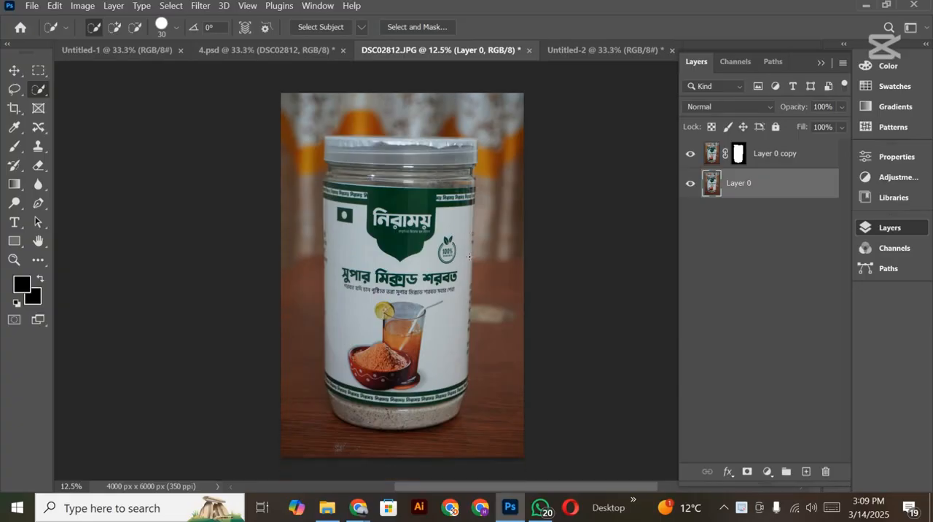
# Step: Activate the Quick Selection tool and select the jar in the photo automatically with Select Subject
pyautogui.rightClick(38, 90)
pyautogui.click(73, 117)
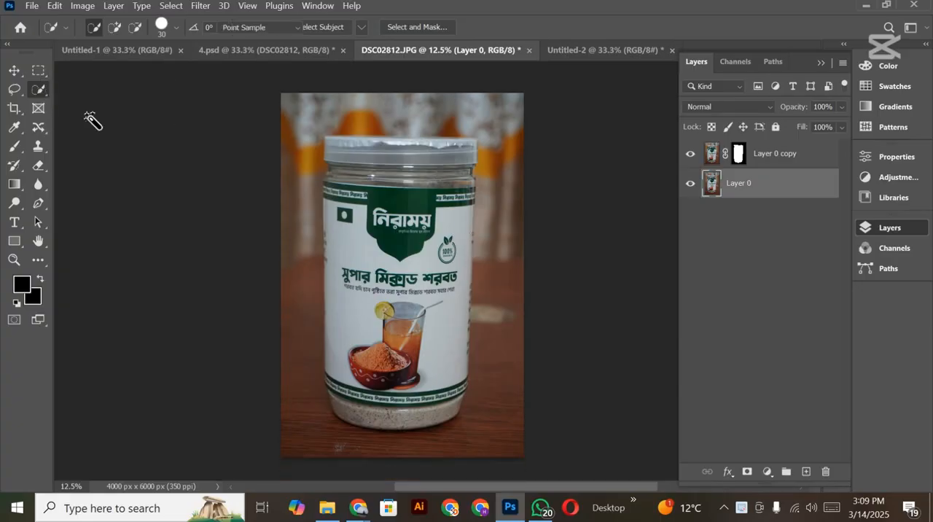
pyautogui.rightClick(40, 96)
pyautogui.press('Escape')
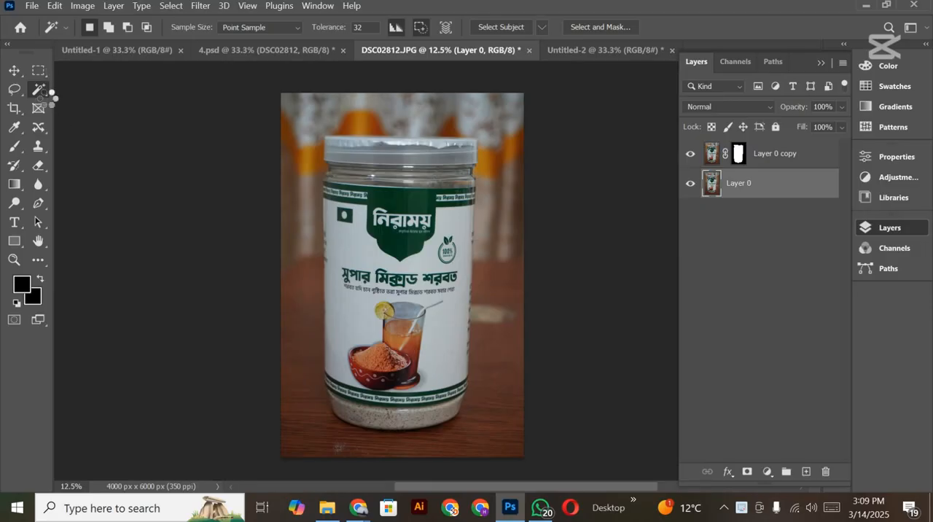
pyautogui.rightClick(40, 93)
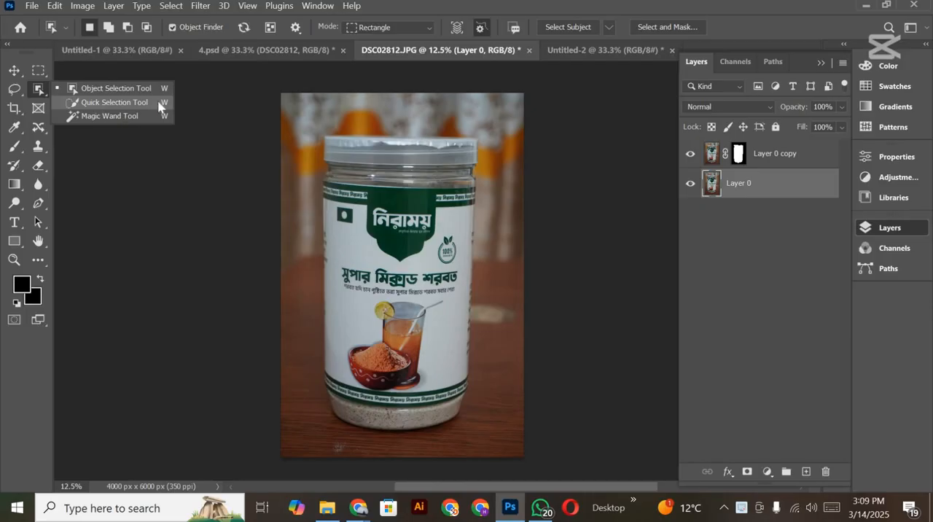
pyautogui.click(98, 106)
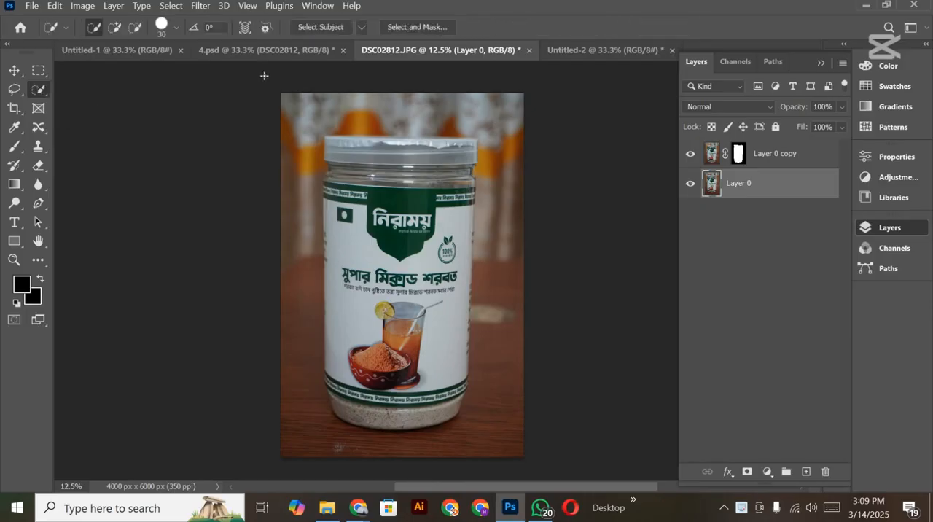
pyautogui.click(322, 27)
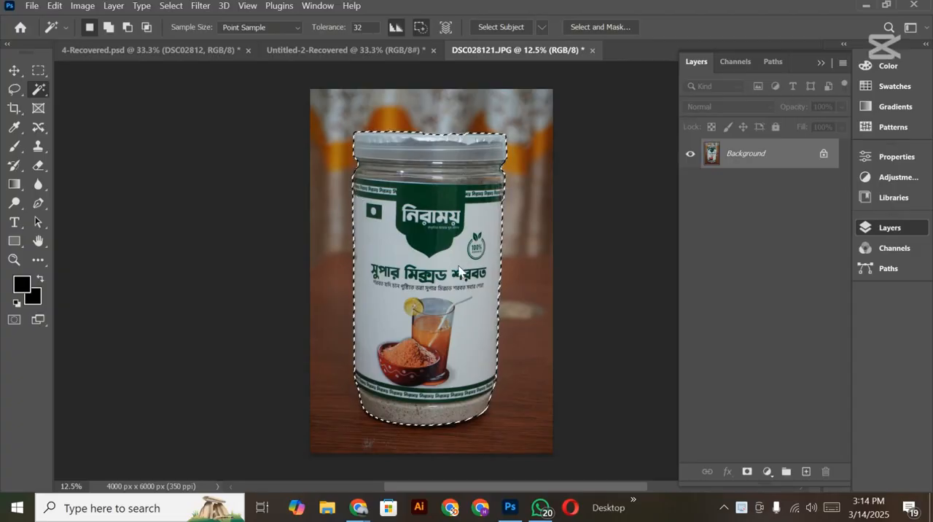
# Step: Open the jar selection in Select and Mask and set the preview transparency to 100%
pyautogui.scroll(-1, 459, 271)
pyautogui.scroll(3, 452, 241)
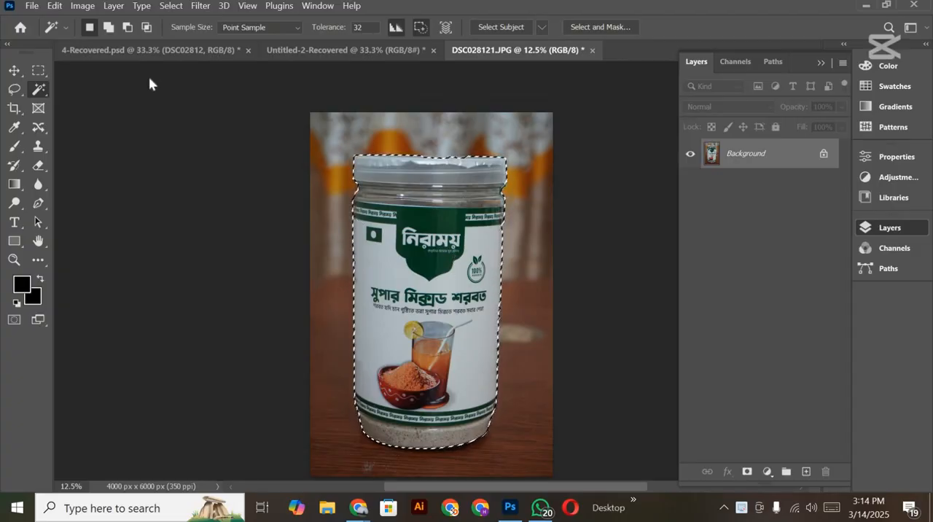
pyautogui.click(170, 6)
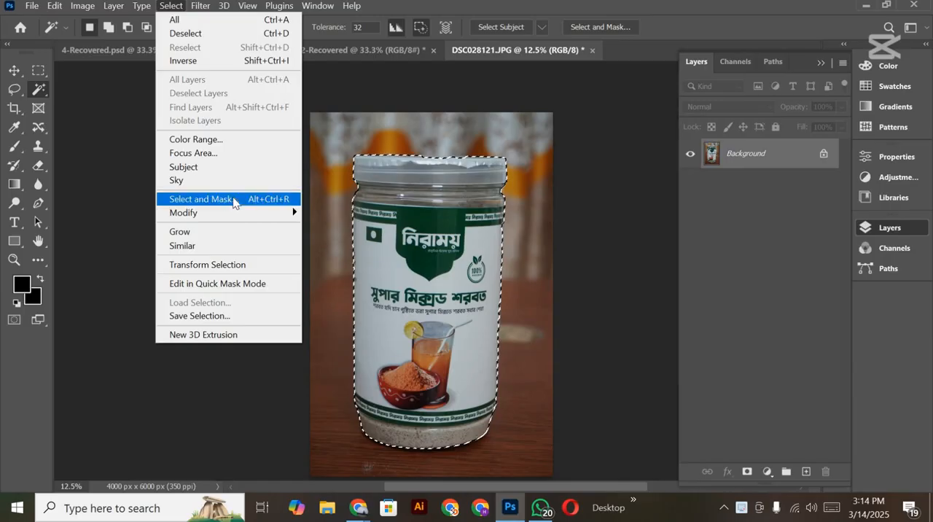
pyautogui.click(234, 200)
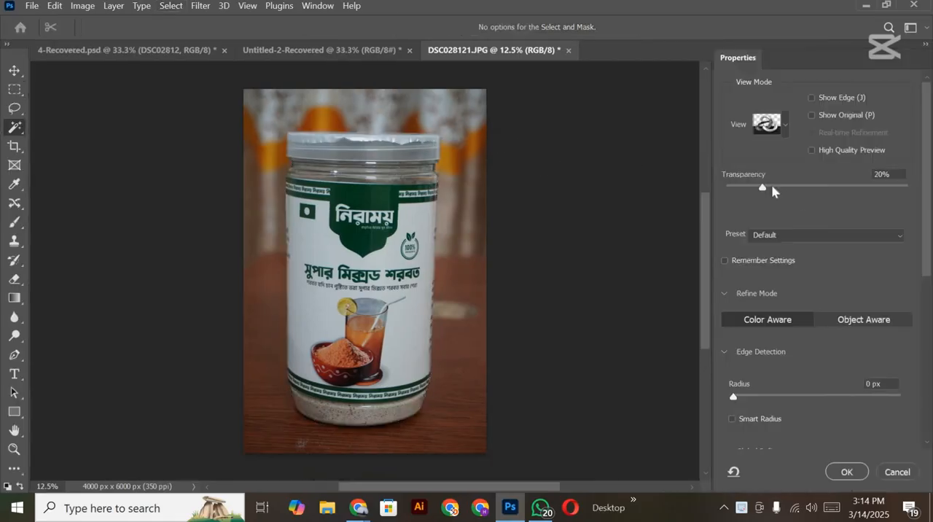
pyautogui.moveTo(761, 186); pyautogui.dragTo(925, 177)
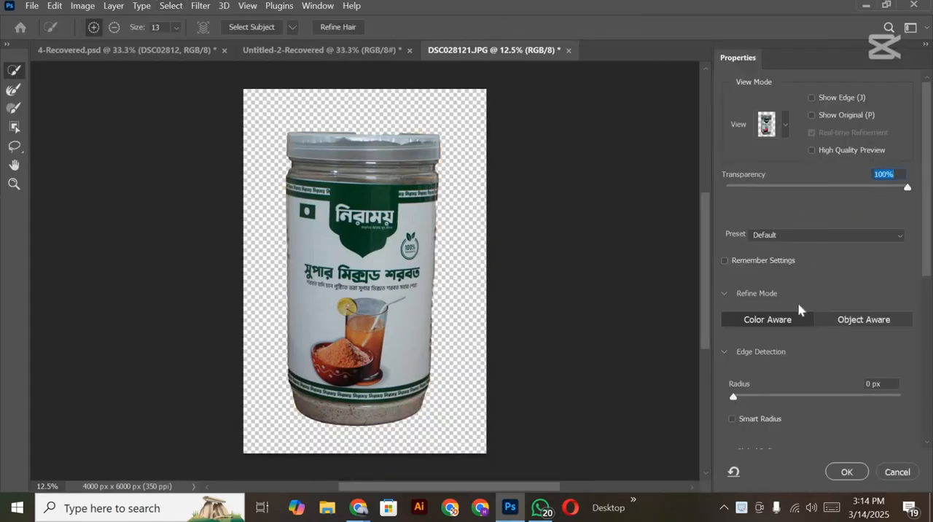
# Step: Set the selection's Smooth refinement to 2, accept it, and add a layer mask that hides the photo's background
pyautogui.scroll(-1, 755, 295)
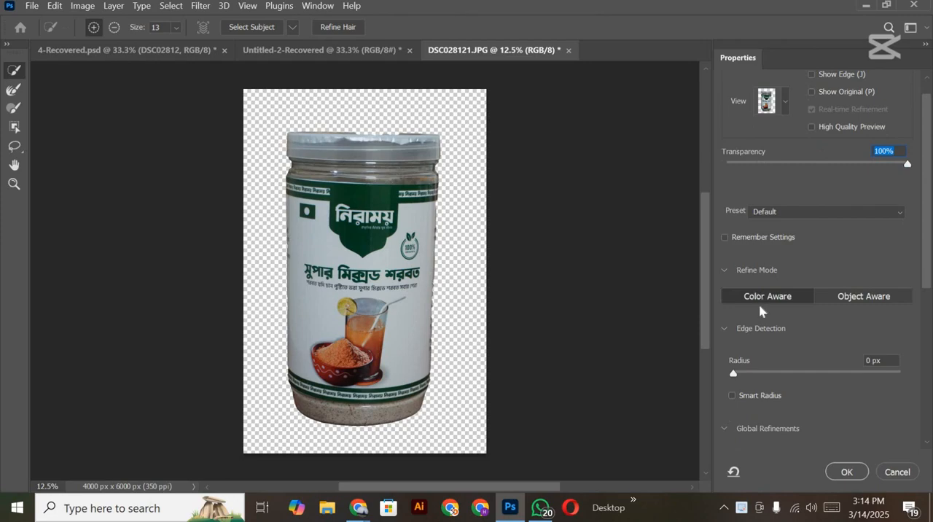
pyautogui.scroll(-4, 760, 309)
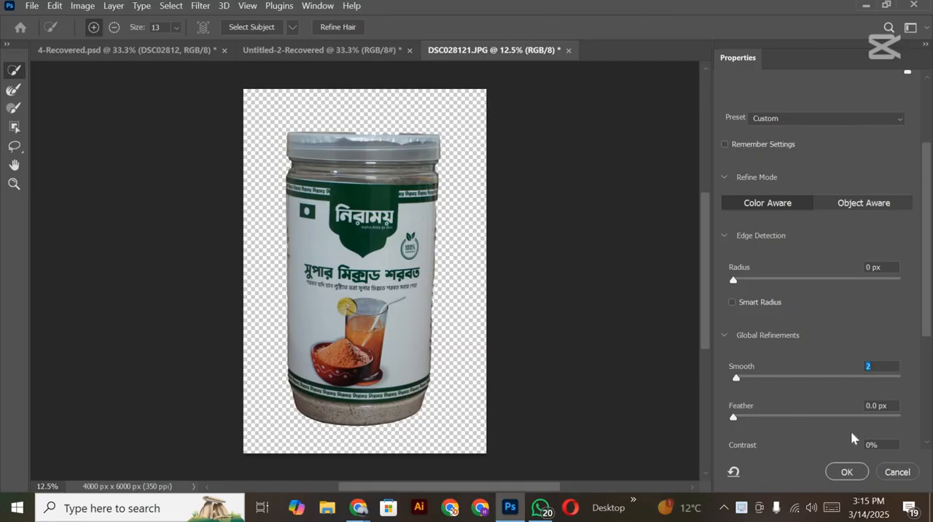
pyautogui.click(844, 472)
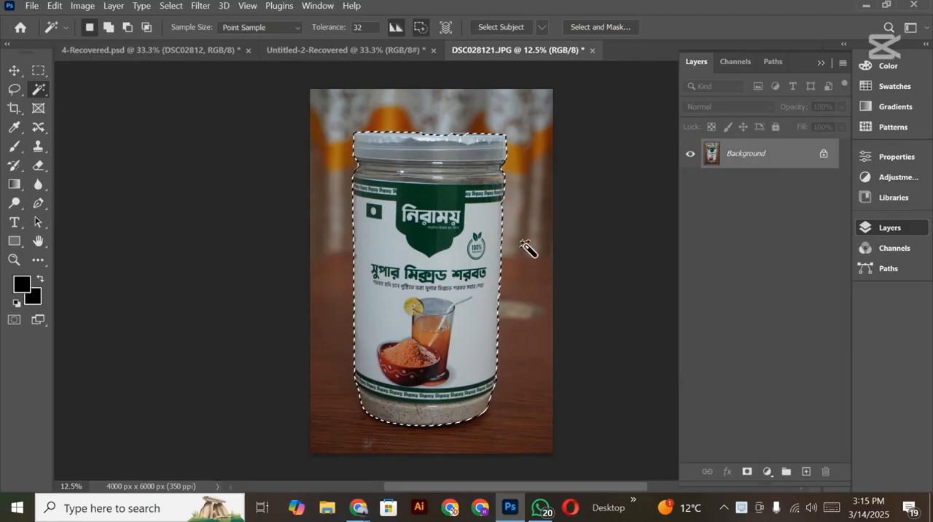
pyautogui.click(746, 472)
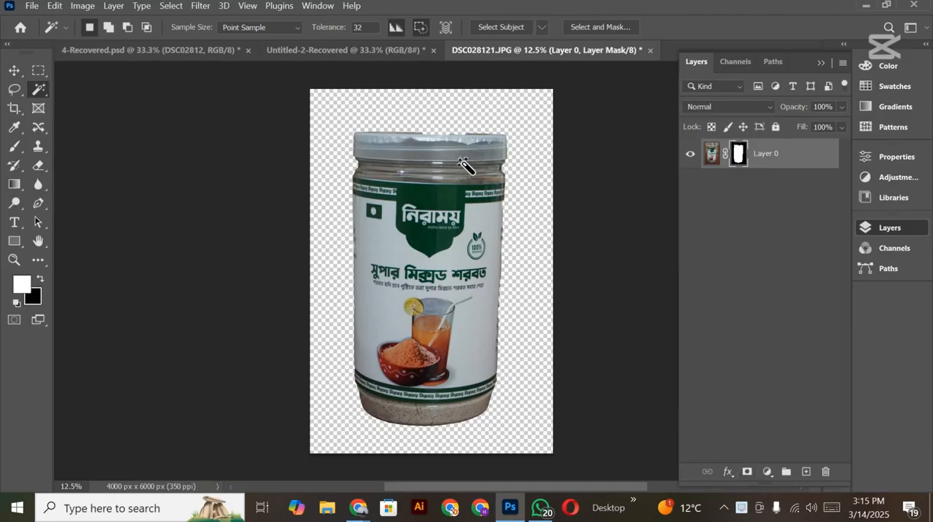
# Step: Paint white on the layer mask with the regular Brush tool to restore the missing stretch along the lid's upper edge
pyautogui.scroll(3, 464, 167)
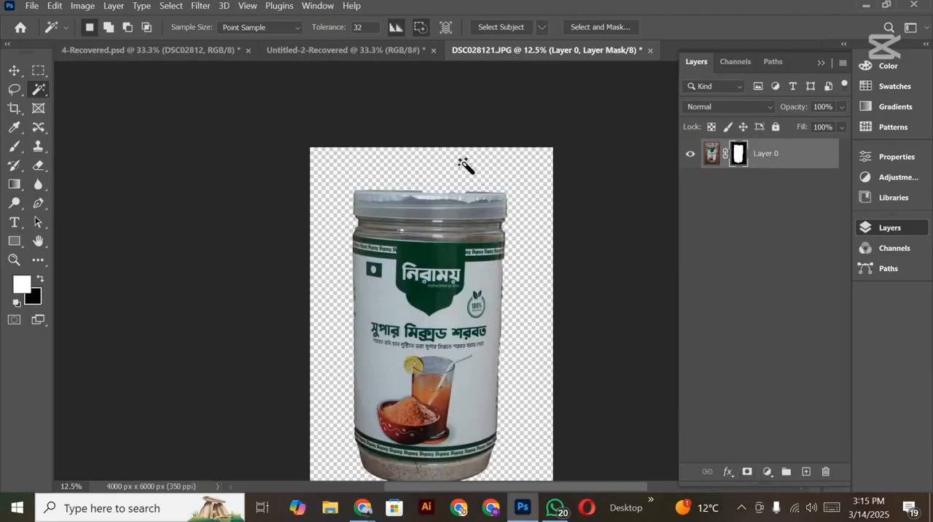
pyautogui.scroll(3, 463, 162)
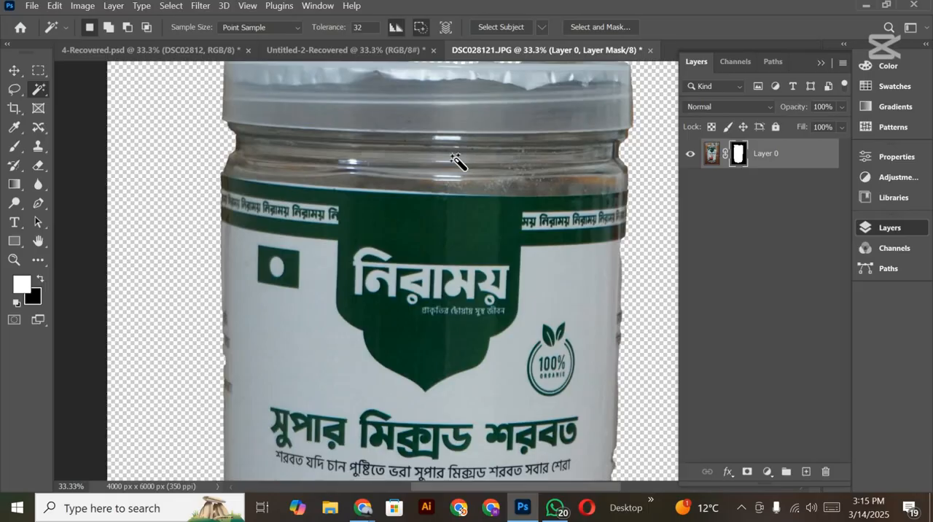
pyautogui.scroll(3, 460, 160)
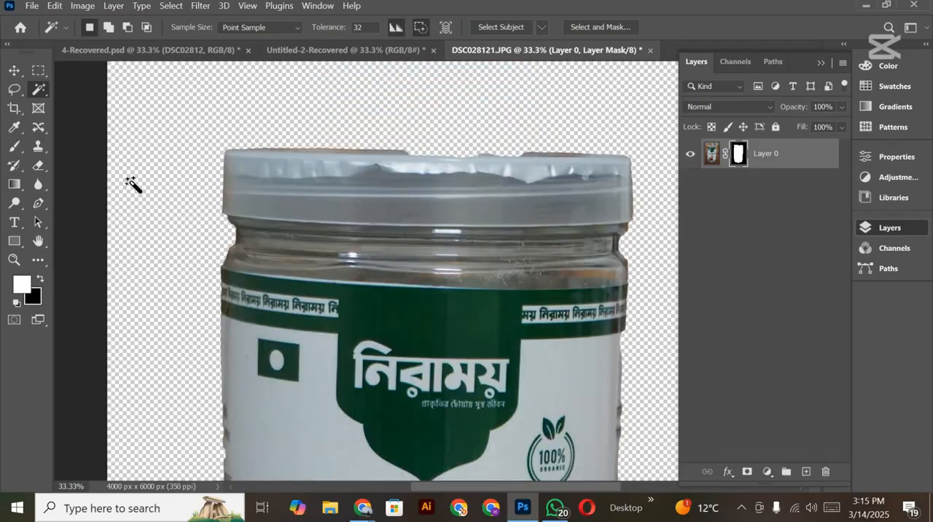
pyautogui.scroll(1, 12, 220)
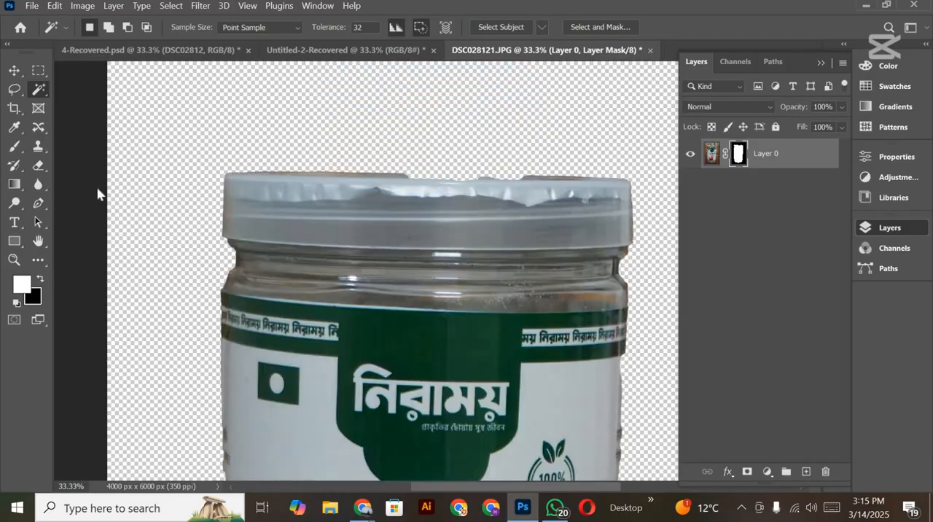
pyautogui.rightClick(14, 146)
pyautogui.click(80, 192)
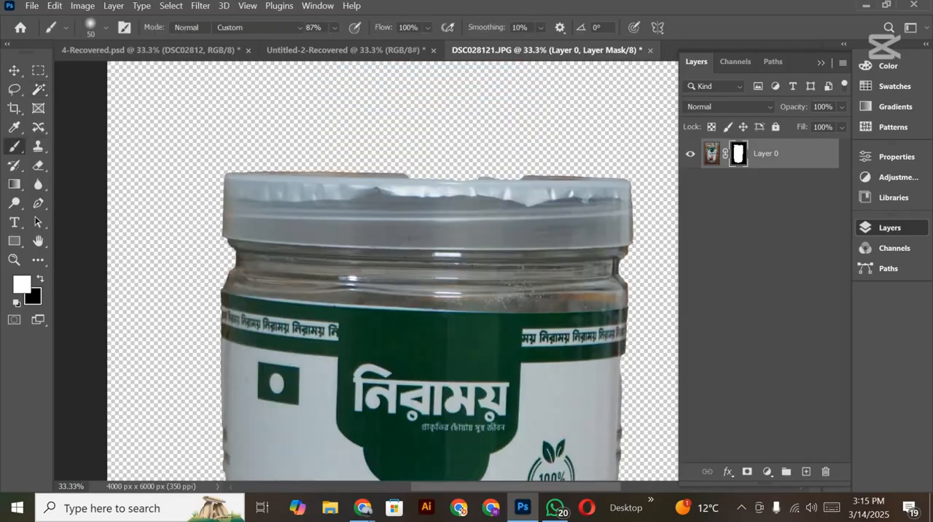
pyautogui.rightClick(19, 152)
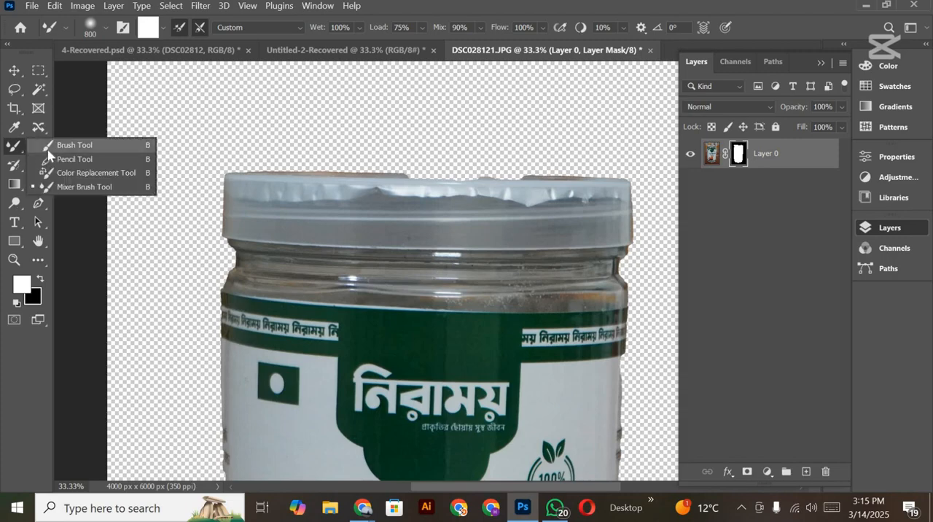
pyautogui.click(48, 151)
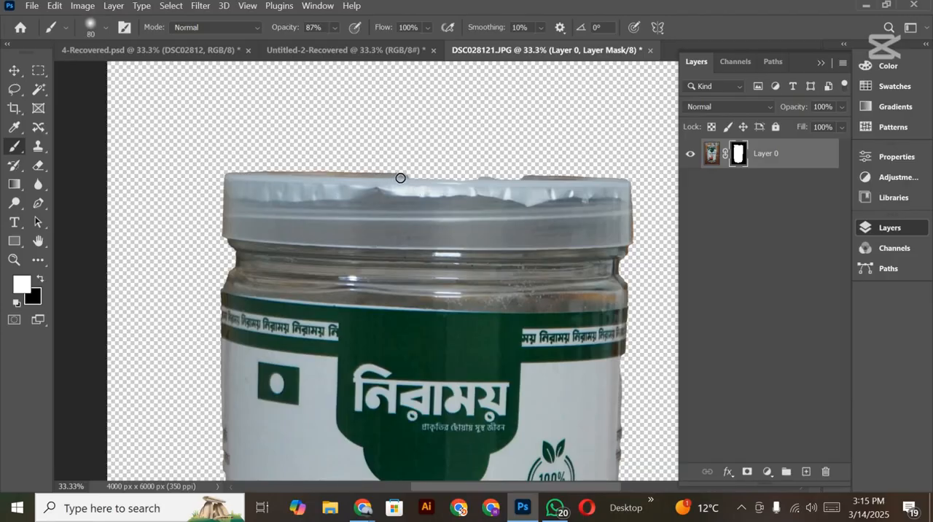
pyautogui.moveTo(423, 178); pyautogui.dragTo(527, 182)
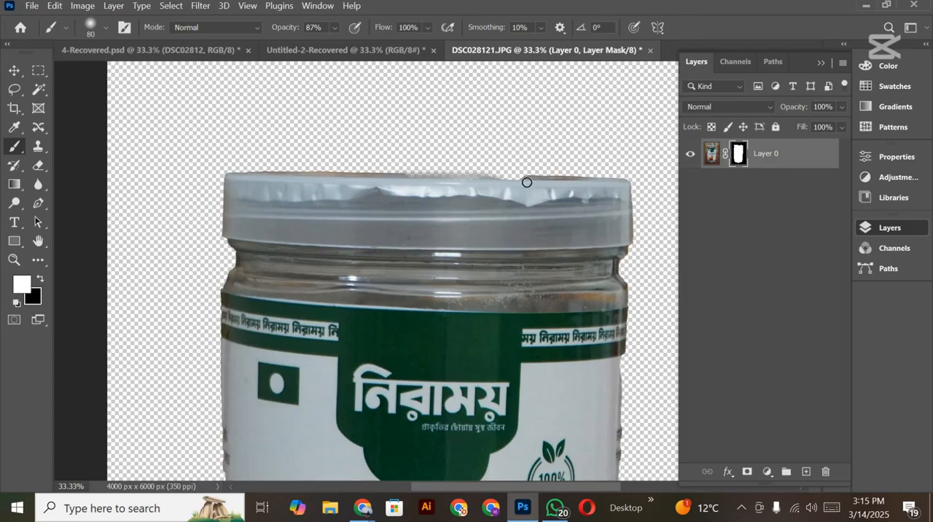
# Step: Set the brush opacity to 100% and paint black on the mask to remove the background fringe along the lid's upper edge
pyautogui.click(337, 27)
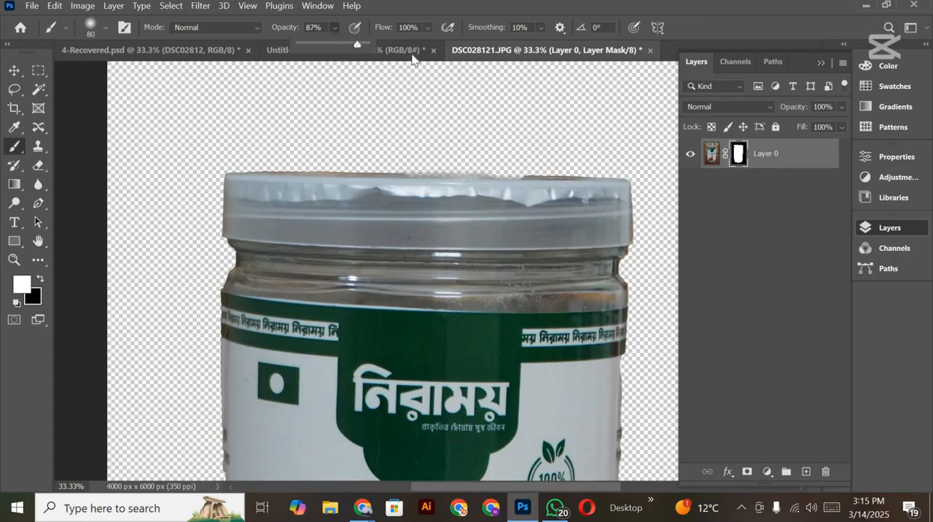
pyautogui.moveTo(412, 58); pyautogui.dragTo(419, 57)
pyautogui.press('x')
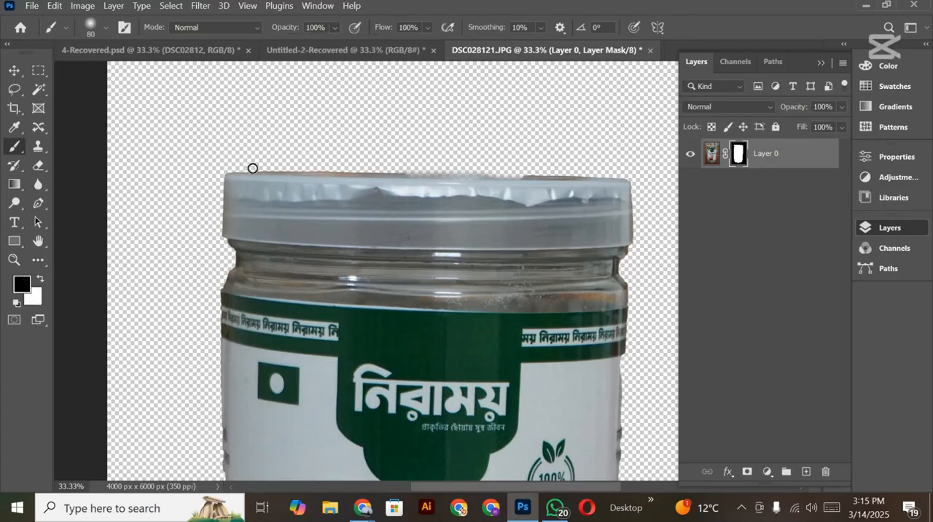
pyautogui.moveTo(263, 168)
pyautogui.mouseDown()
pyautogui.moveTo(591, 171)
pyautogui.moveTo(464, 170)
pyautogui.mouseUp()
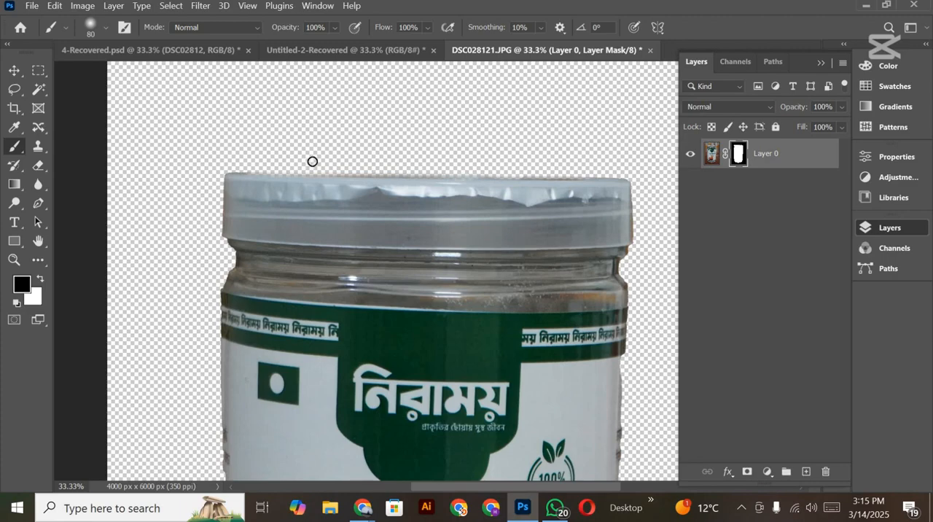
pyautogui.moveTo(248, 170)
pyautogui.mouseDown()
pyautogui.moveTo(658, 173)
pyautogui.moveTo(636, 180)
pyautogui.mouseUp()
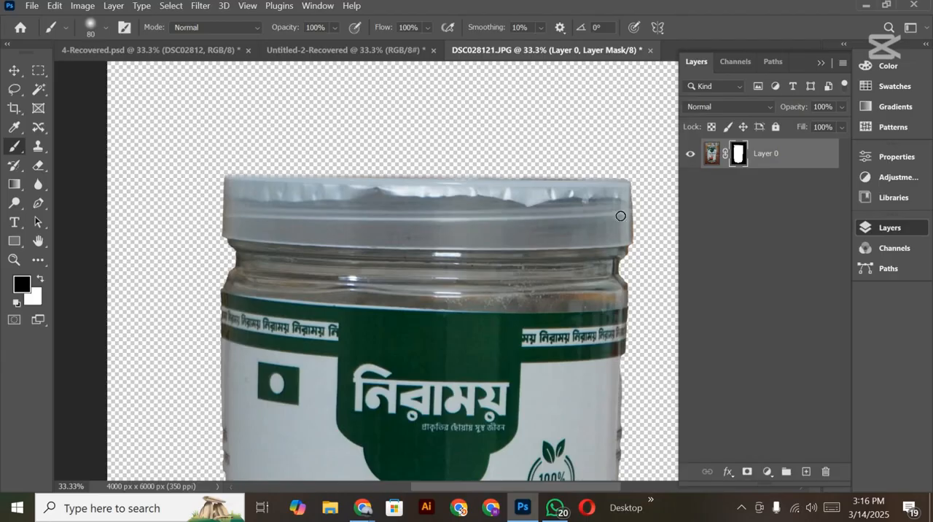
# Step: Swap the brush color to white and paint on the mask down the jar's right edge to restore the ragged label side
pyautogui.scroll(-3, 596, 256)
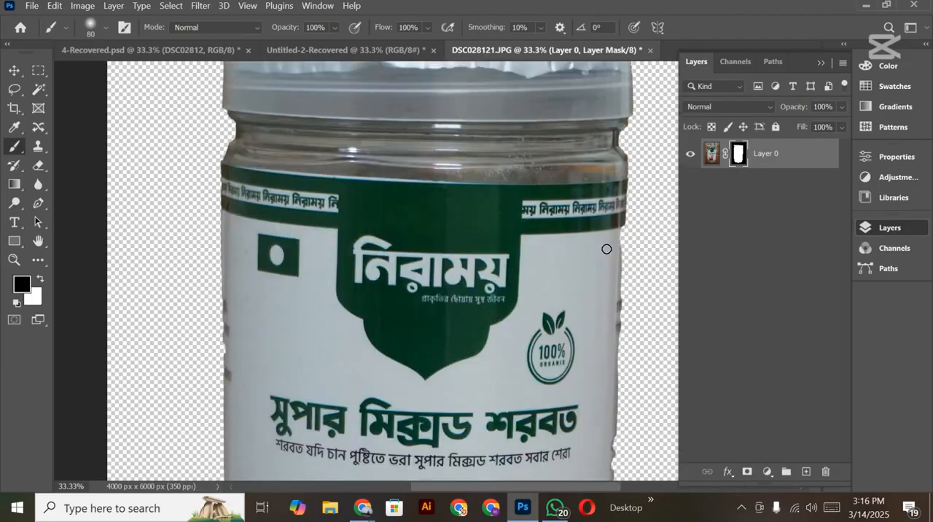
pyautogui.scroll(-2, 606, 249)
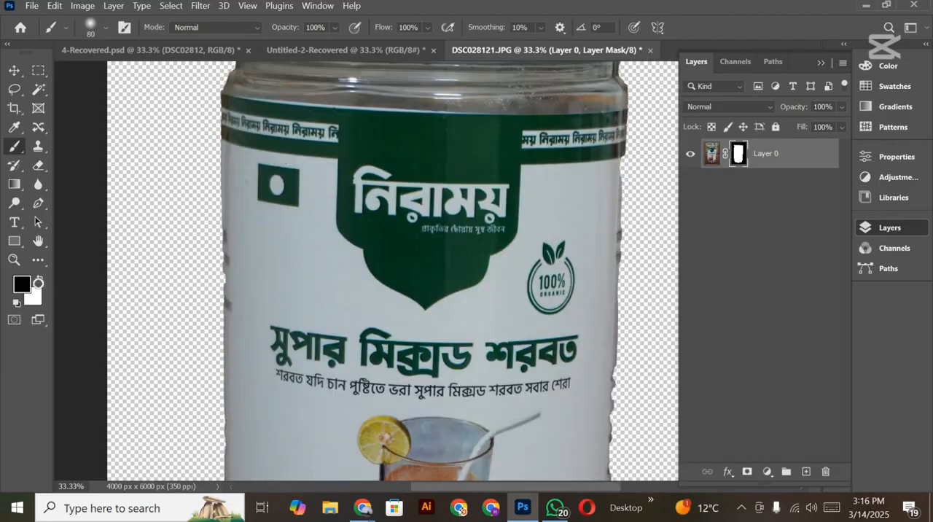
pyautogui.click(40, 279)
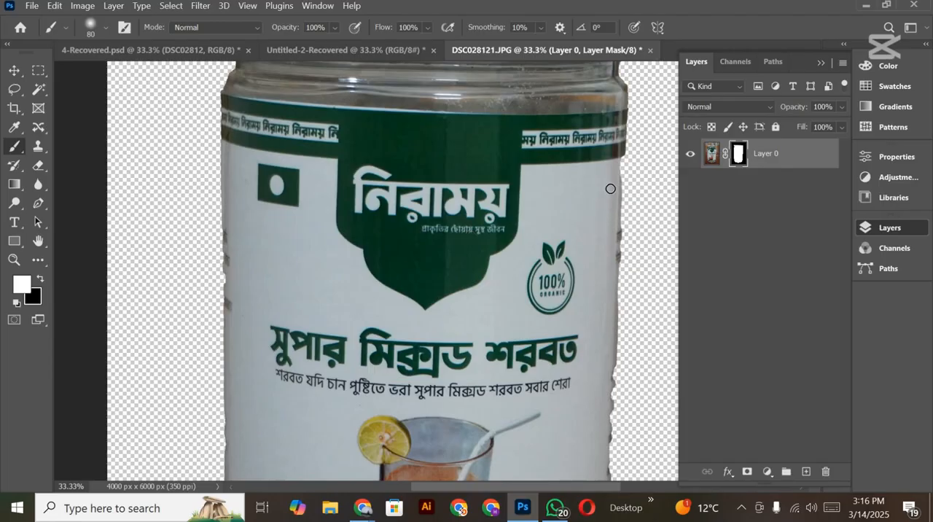
pyautogui.moveTo(619, 182); pyautogui.dragTo(617, 192)
pyautogui.moveTo(615, 292); pyautogui.dragTo(610, 399)
pyautogui.scroll(-3, 599, 338)
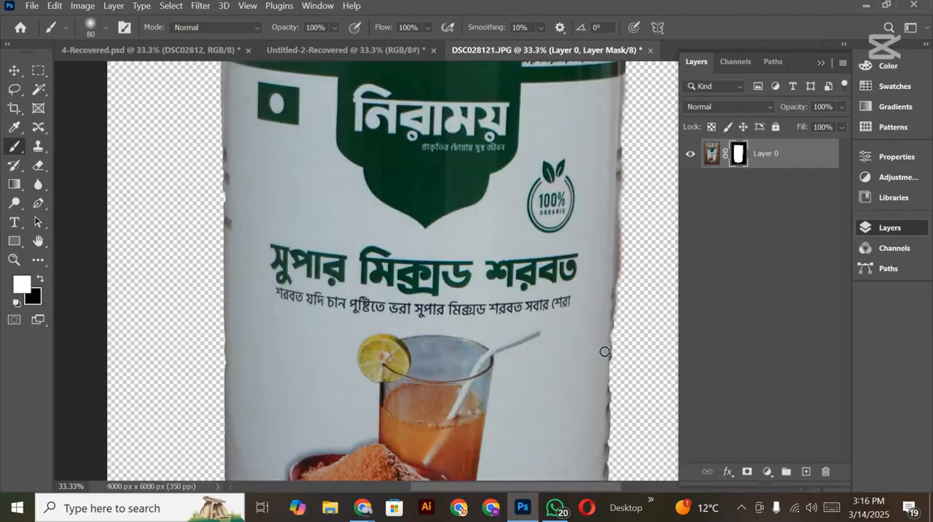
pyautogui.moveTo(612, 327)
pyautogui.mouseDown()
pyautogui.moveTo(611, 301)
pyautogui.moveTo(610, 407)
pyautogui.moveTo(618, 272)
pyautogui.moveTo(611, 431)
pyautogui.mouseUp()
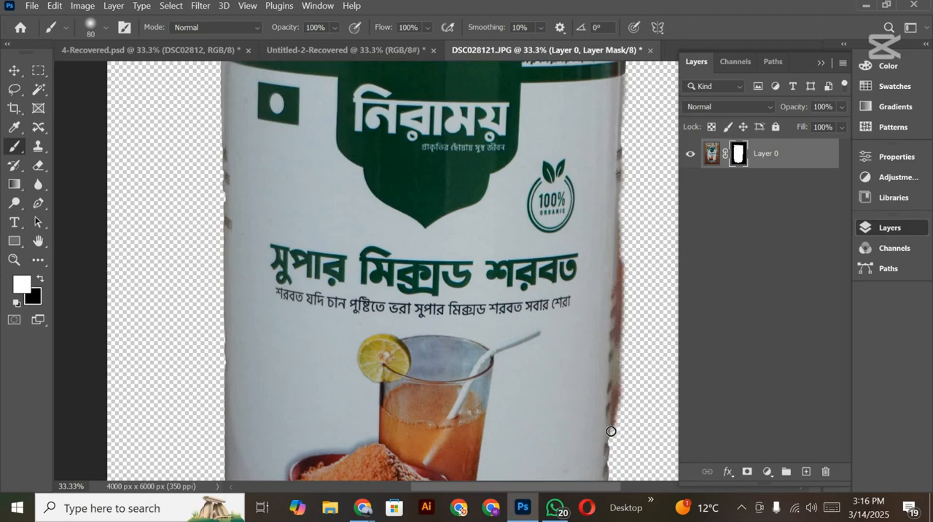
pyautogui.scroll(-2, 583, 266)
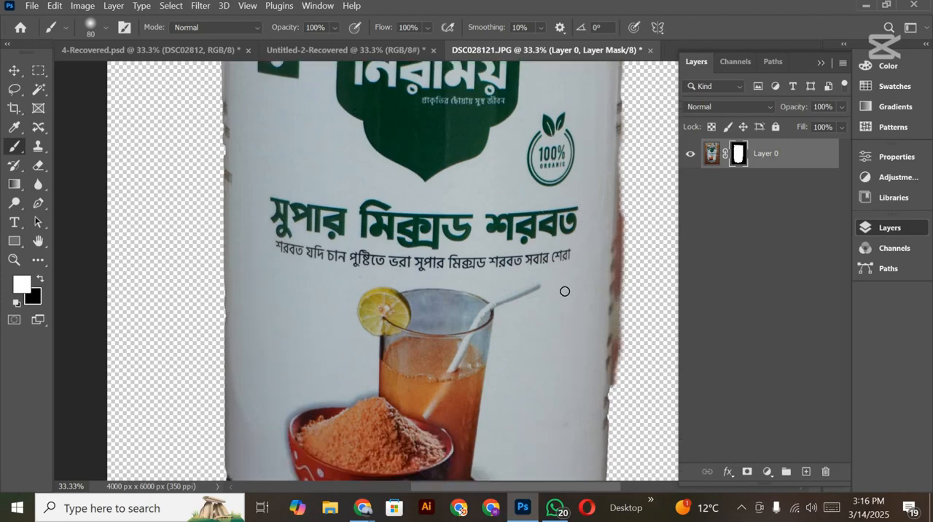
pyautogui.scroll(-3, 591, 374)
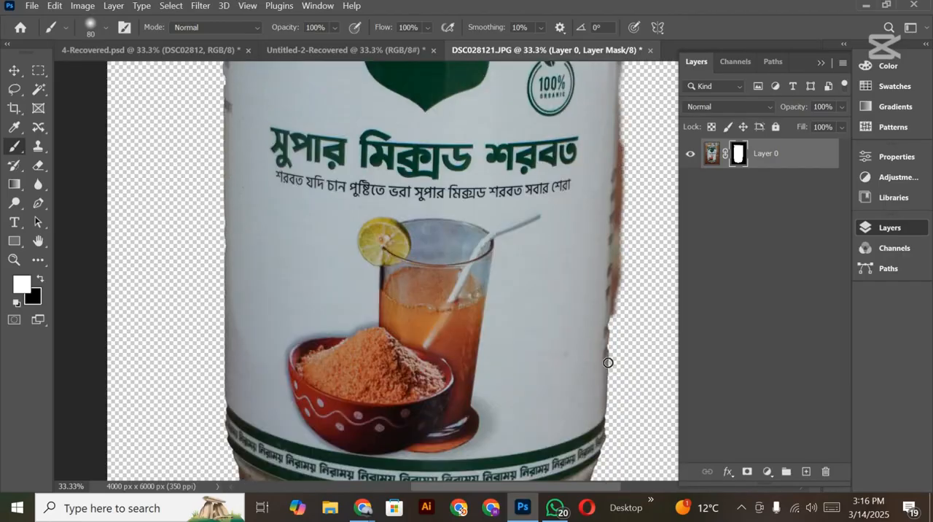
pyautogui.moveTo(607, 362); pyautogui.dragTo(611, 303)
# Step: Activate the Pen tool, duplicate the masked jar layer, and delete the layer mask from the copy
pyautogui.scroll(-3, 612, 258)
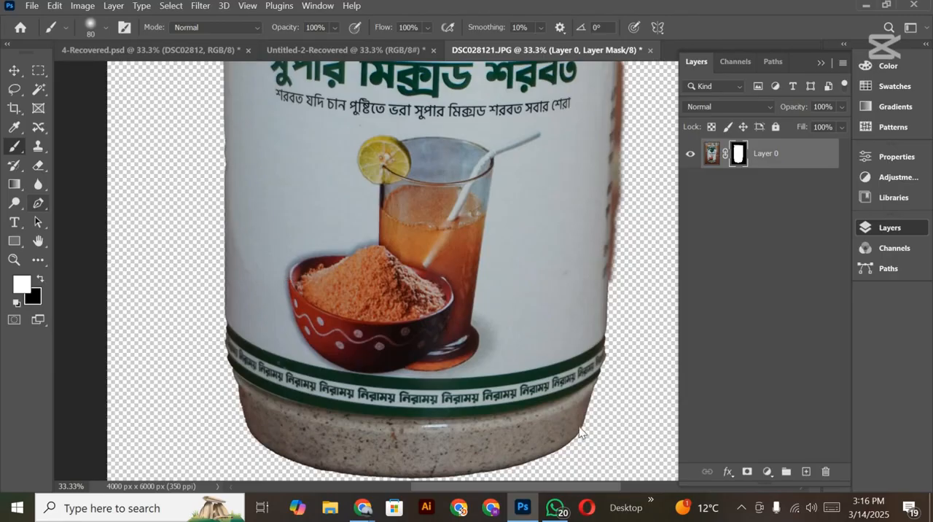
pyautogui.press('p')
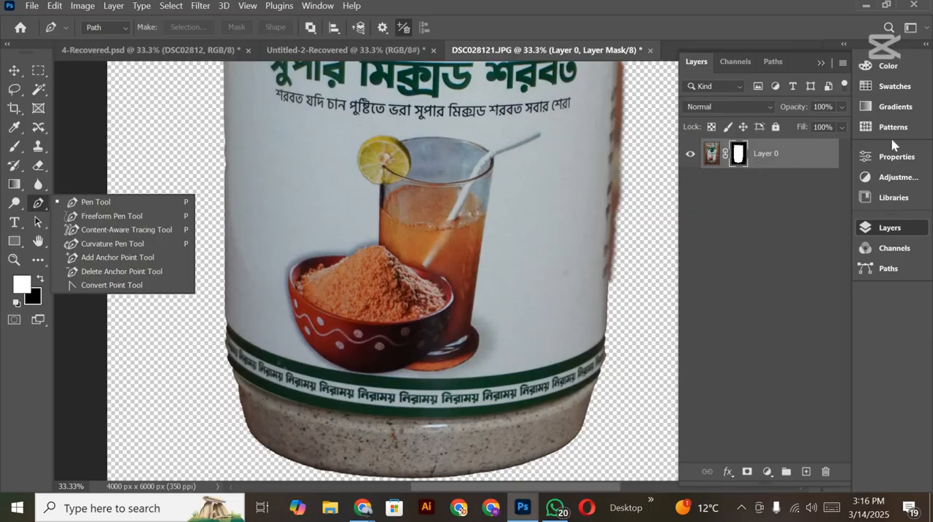
pyautogui.click(752, 157)
pyautogui.hotkey('ctrl', 'j')
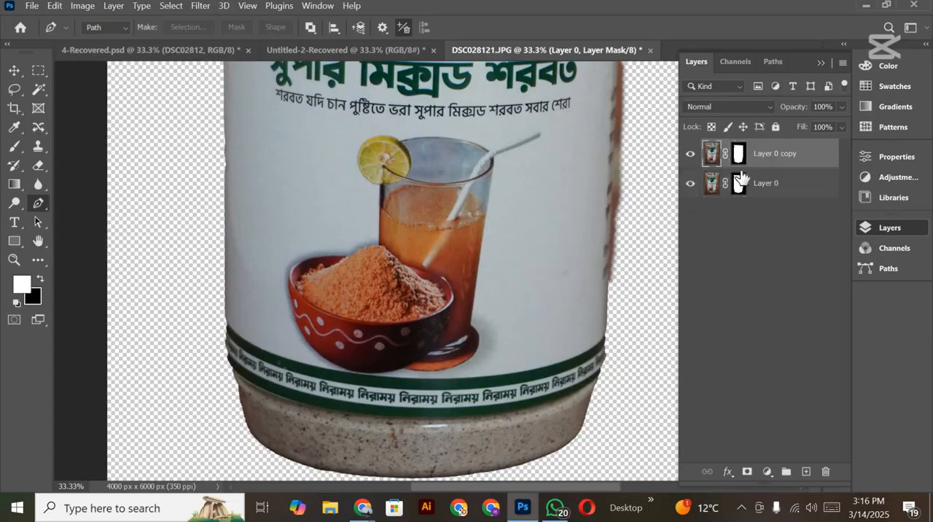
pyautogui.click(738, 157)
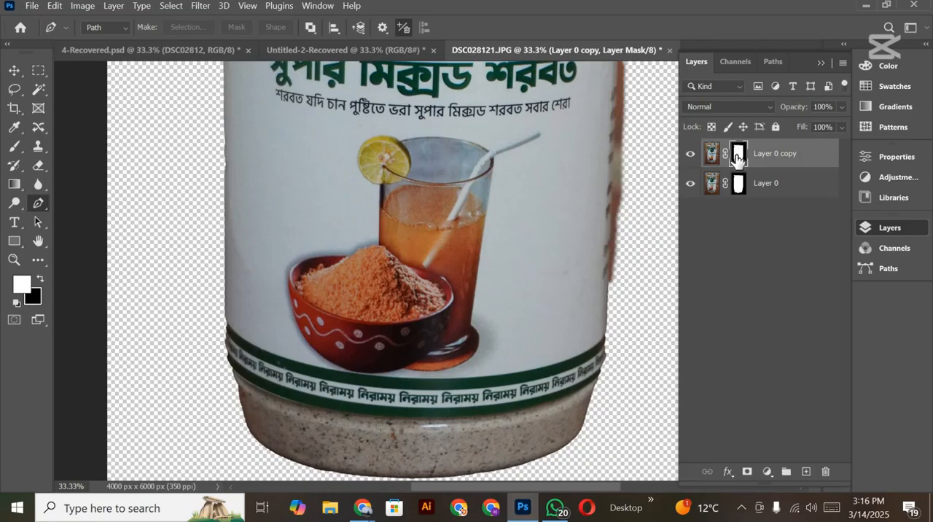
pyautogui.press('Delete')
# Step: Start a pen path at the jar's lower-right base and trace it up the right side of the label
pyautogui.scroll(-2, 583, 397)
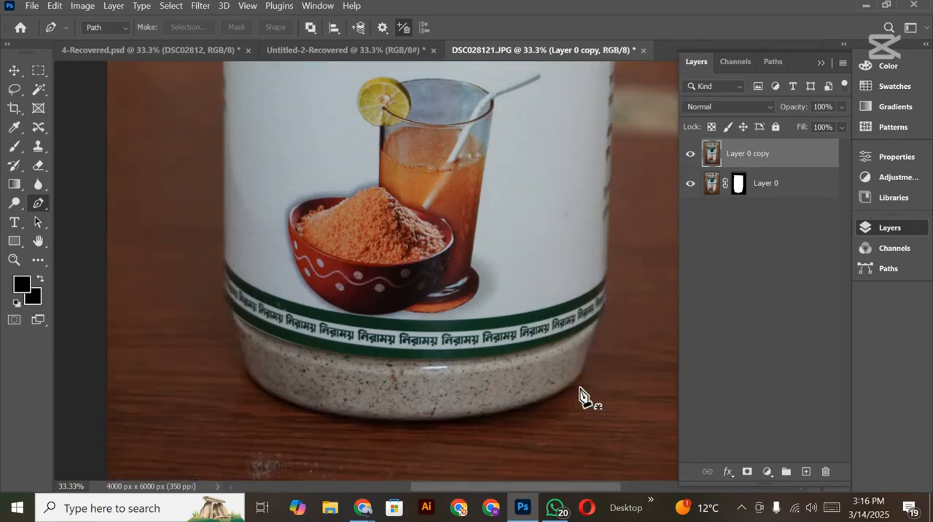
pyautogui.click(578, 376)
pyautogui.click(600, 317)
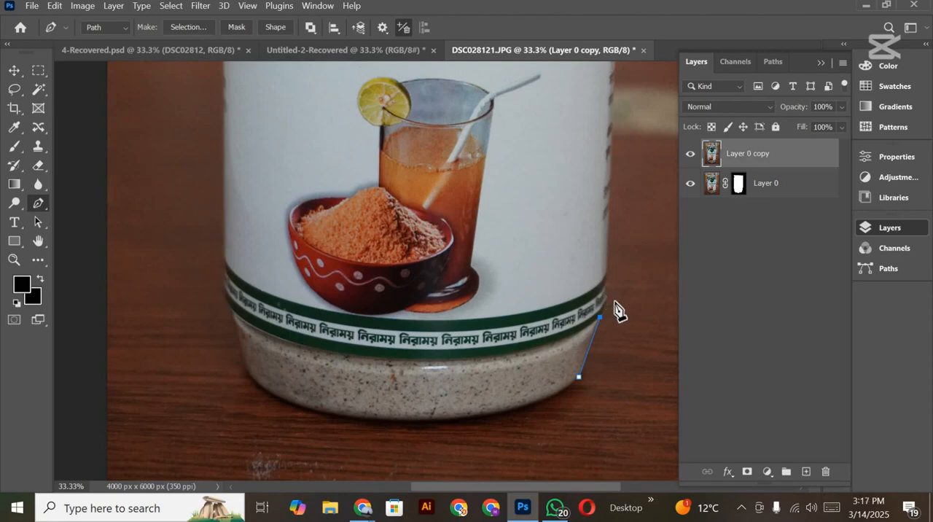
pyautogui.scroll(4, 617, 245)
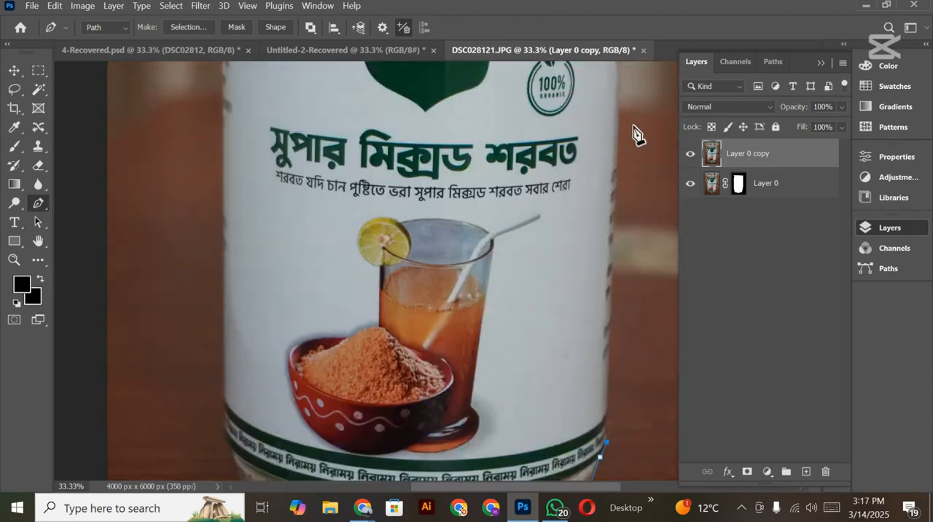
pyautogui.scroll(2, 634, 138)
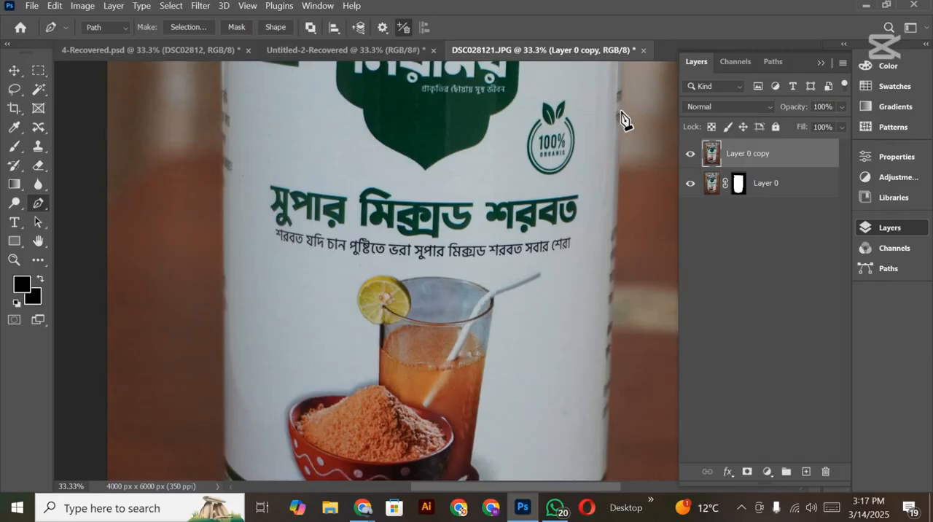
pyautogui.scroll(6, 625, 134)
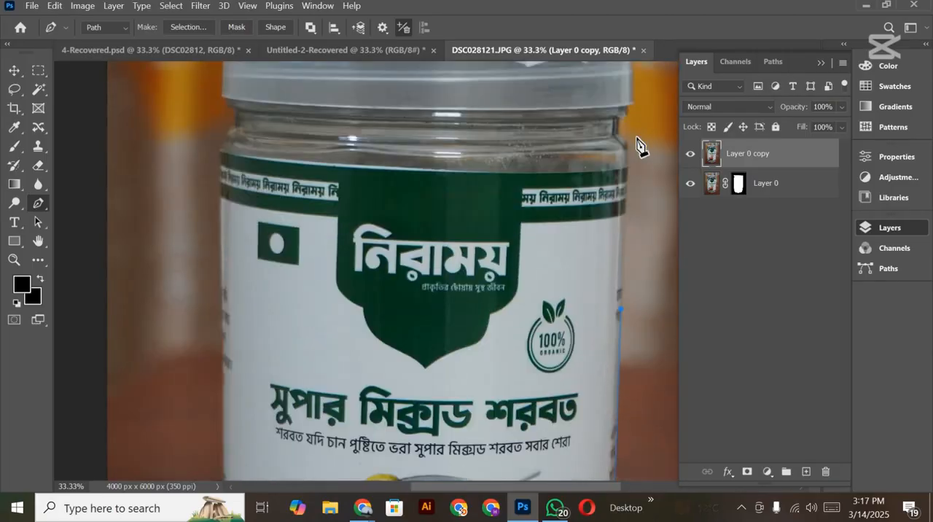
# Step: Continue the pen path up the jar's right shoulder, neck and lid edge, and loosely across above the lid to its left side
pyautogui.click(627, 150)
pyautogui.click(614, 131)
pyautogui.scroll(1, 635, 164)
pyautogui.scroll(1, 636, 169)
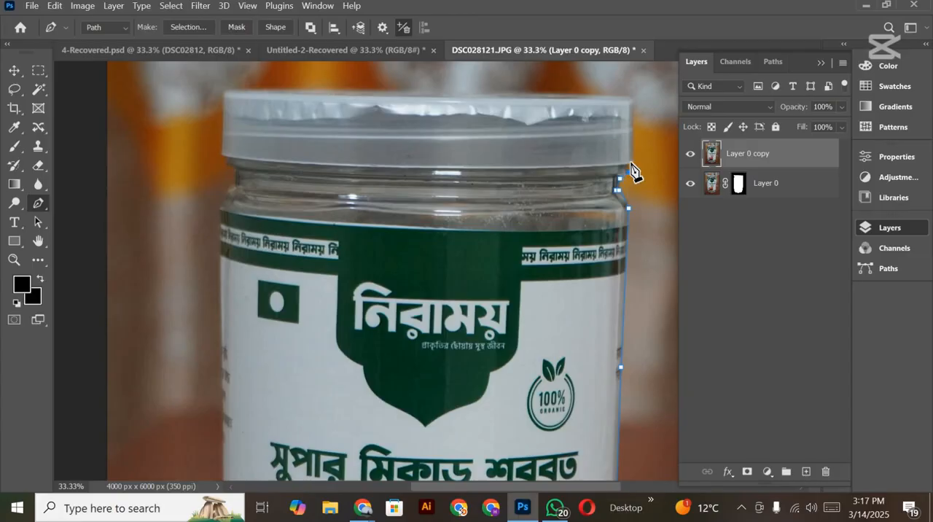
pyautogui.click(627, 162)
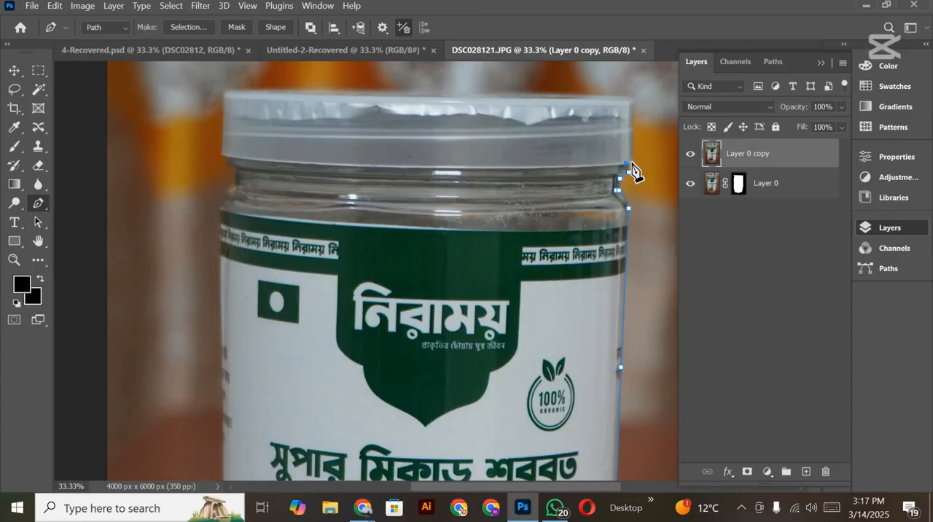
pyautogui.click(631, 102)
pyautogui.click(496, 68)
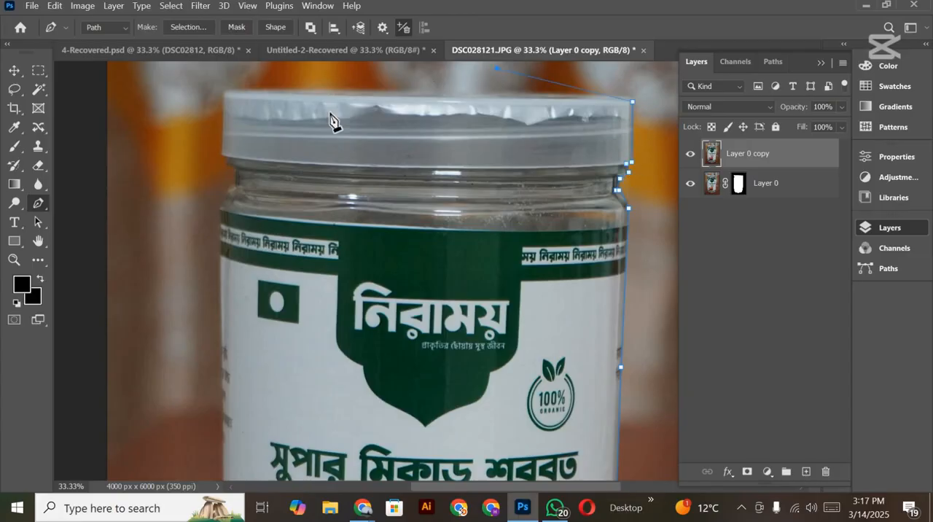
pyautogui.click(198, 75)
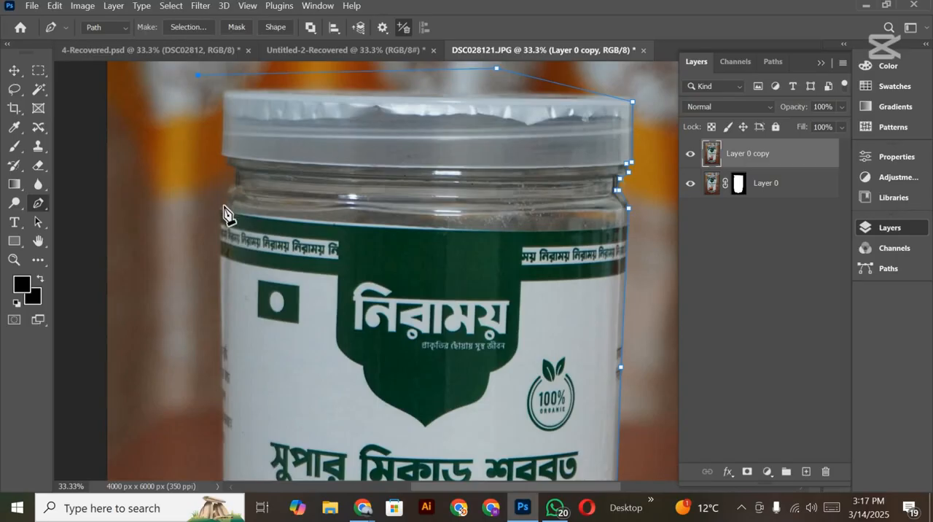
# Step: Trace the path down the jar's left side, close it at the lower-right base, and convert it into a selection
pyautogui.scroll(-8, 222, 332)
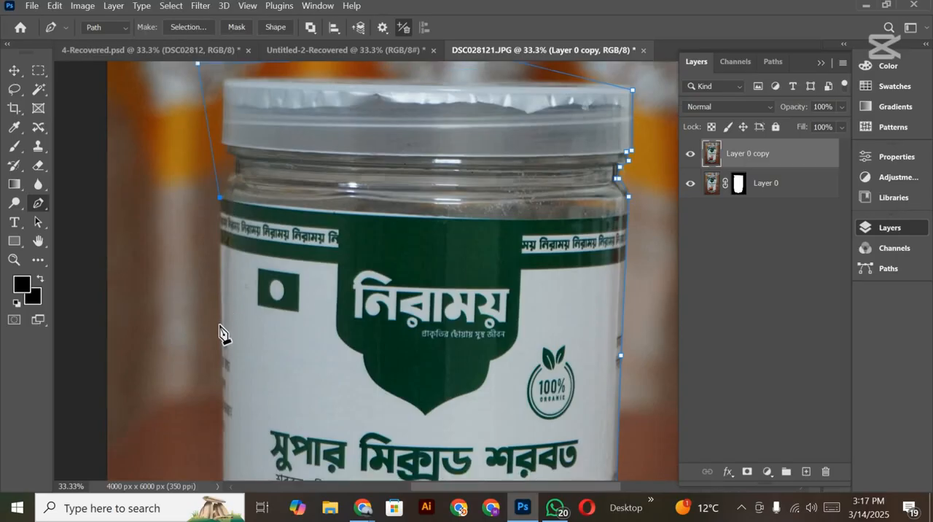
pyautogui.scroll(-3, 222, 332)
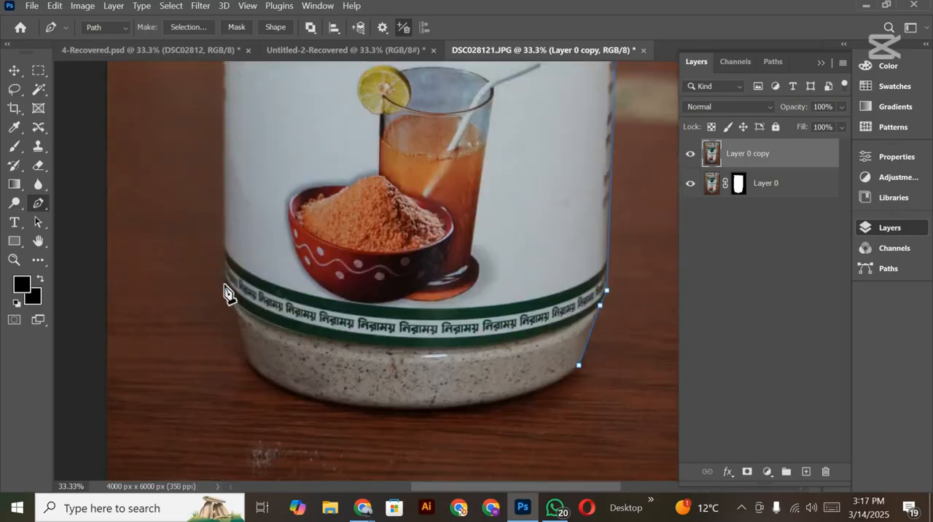
pyautogui.click(223, 283)
pyautogui.click(253, 417)
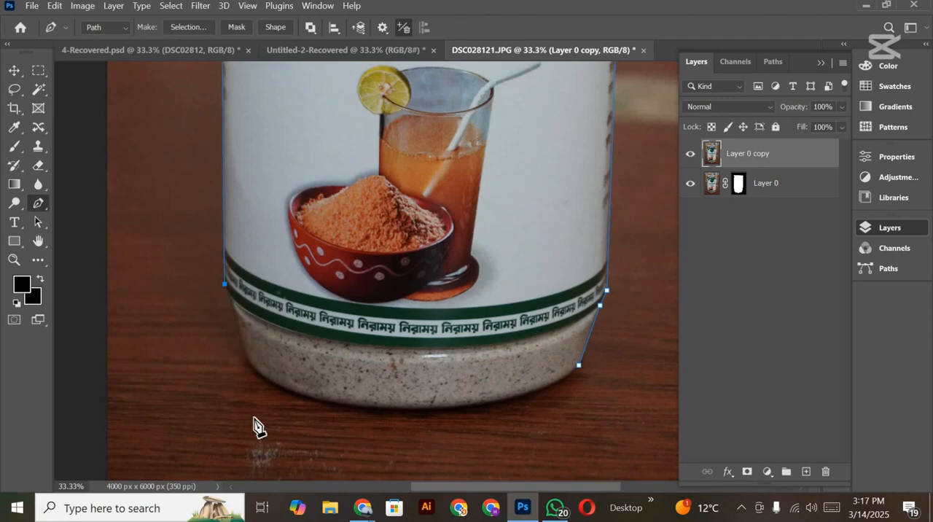
pyautogui.click(579, 365)
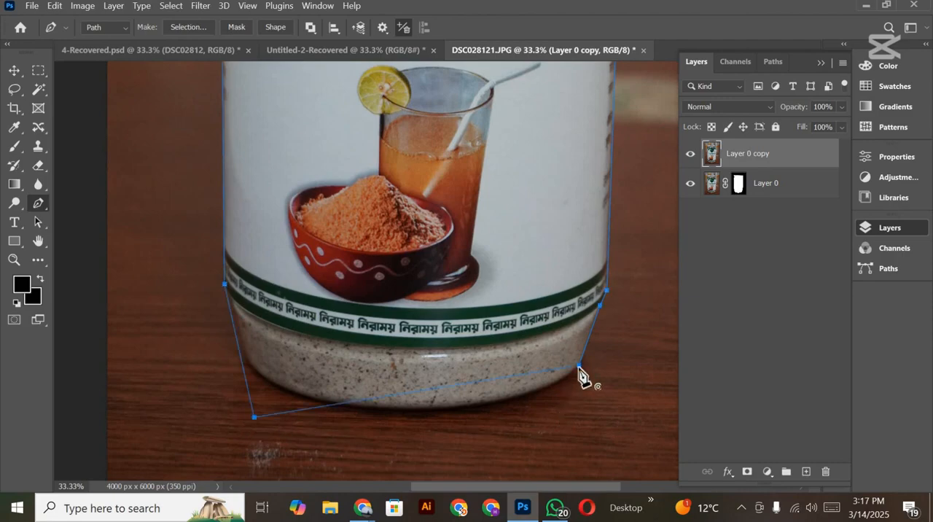
pyautogui.press('Escape')
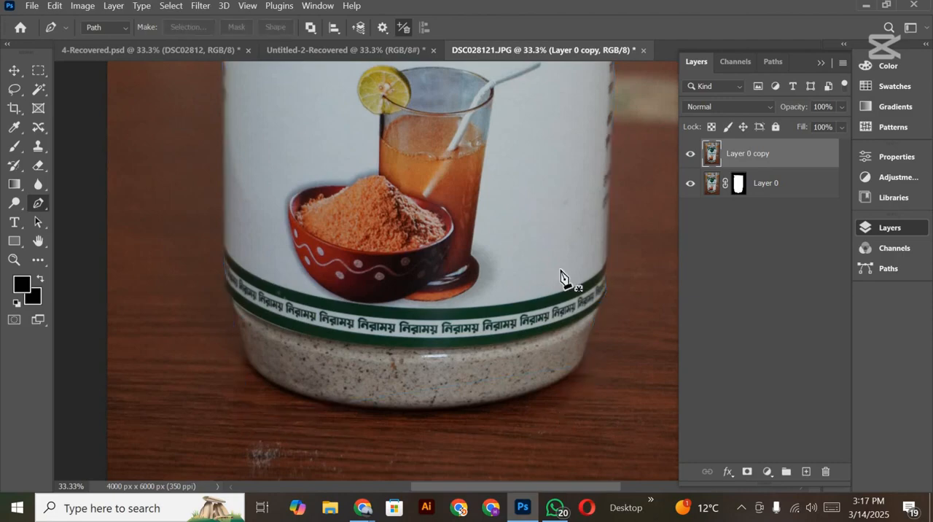
pyautogui.hotkey('ctrl', 'Return')
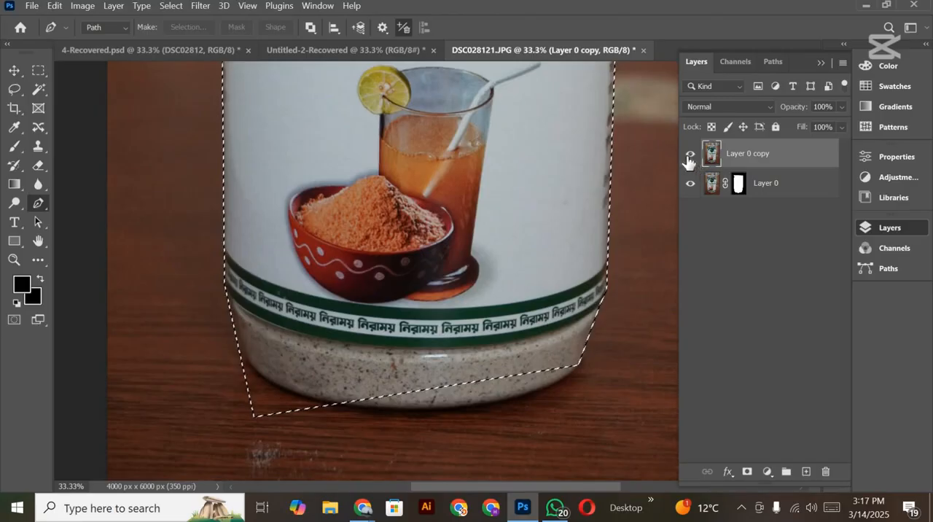
# Step: Hide the unmasked jar copy, target the layer mask of Layer 0, and invert the selection
pyautogui.click(689, 154)
pyautogui.click(739, 183)
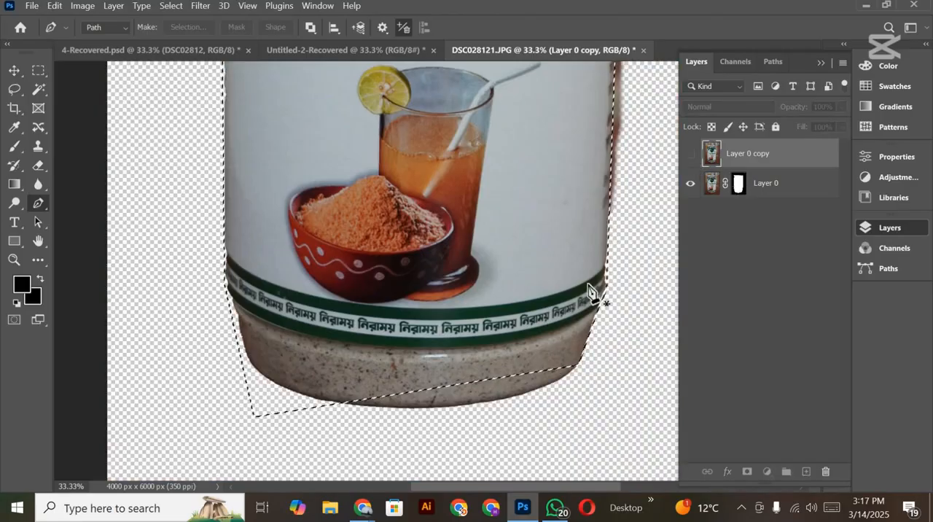
pyautogui.scroll(1, 581, 300)
pyautogui.scroll(6, 583, 300)
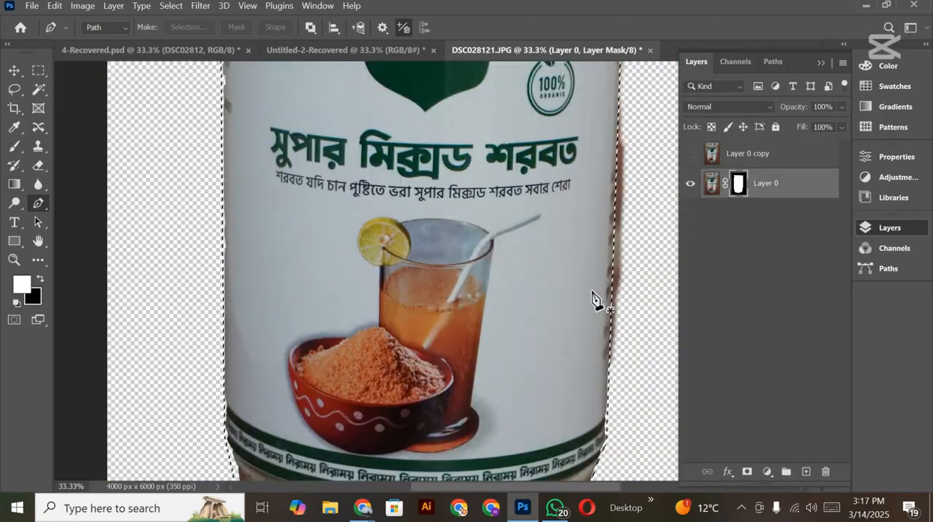
pyautogui.scroll(1, 592, 299)
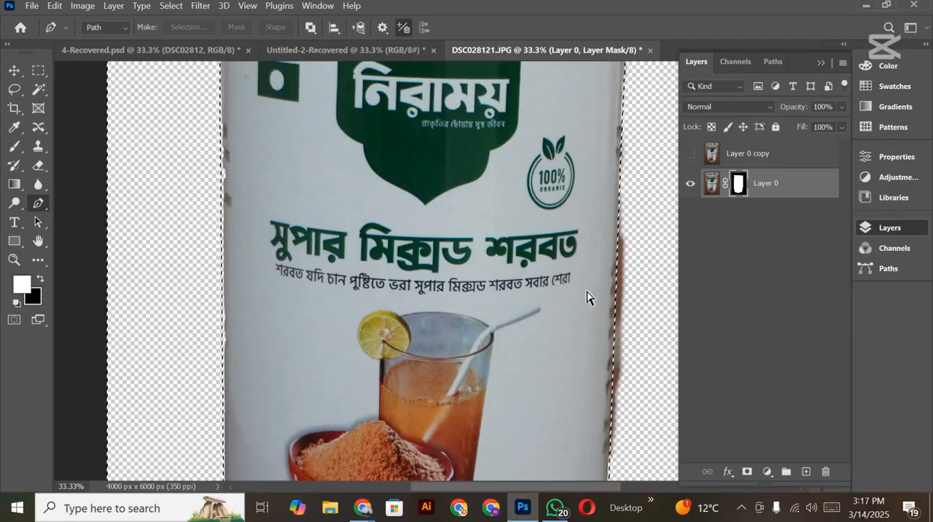
# Step: Brush black on the mask along the label's right edge to remove the leftover background fringe, and deselect
pyautogui.click(15, 145)
pyautogui.press('x')
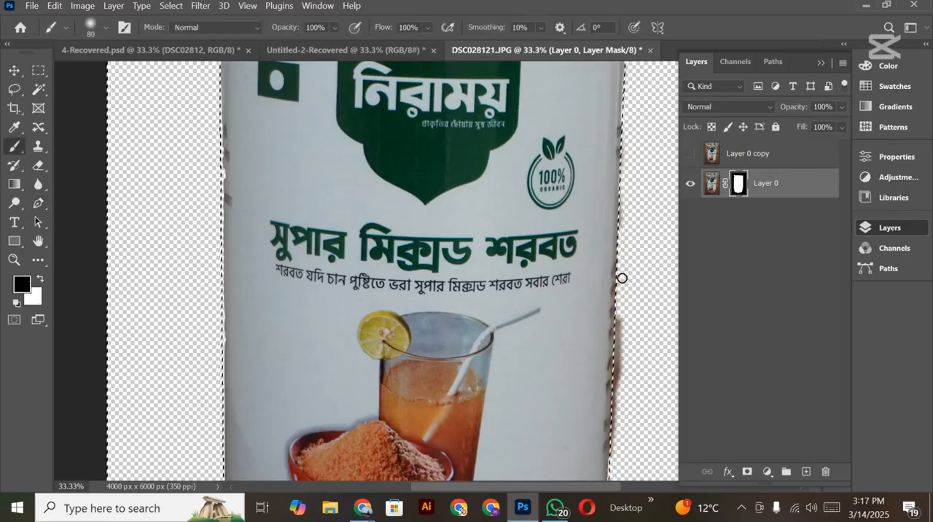
pyautogui.moveTo(621, 277)
pyautogui.mouseDown()
pyautogui.moveTo(614, 452)
pyautogui.moveTo(618, 431)
pyautogui.mouseUp()
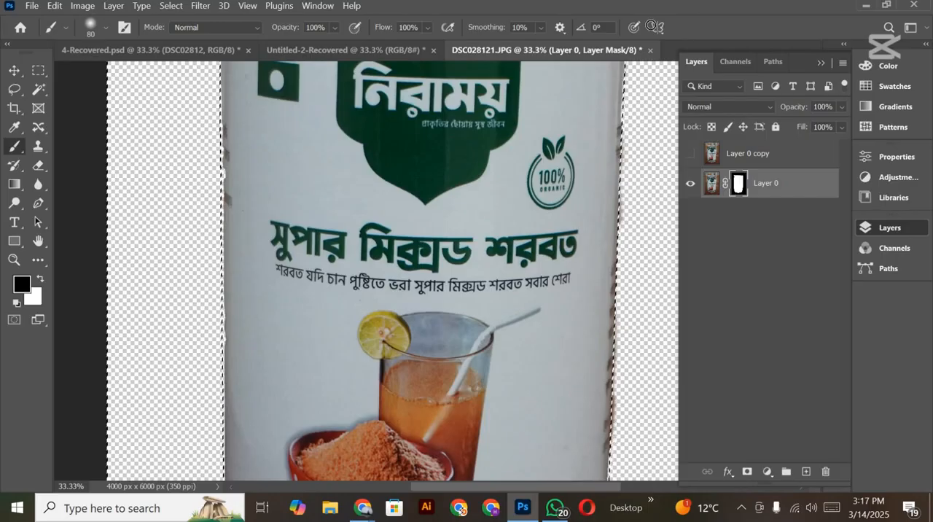
pyautogui.scroll(10, 642, 188)
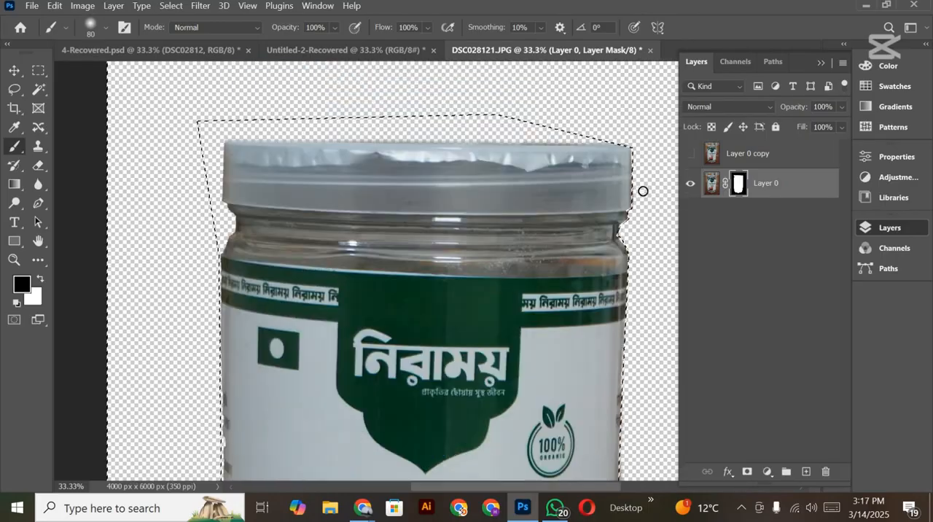
pyautogui.scroll(-5, 639, 309)
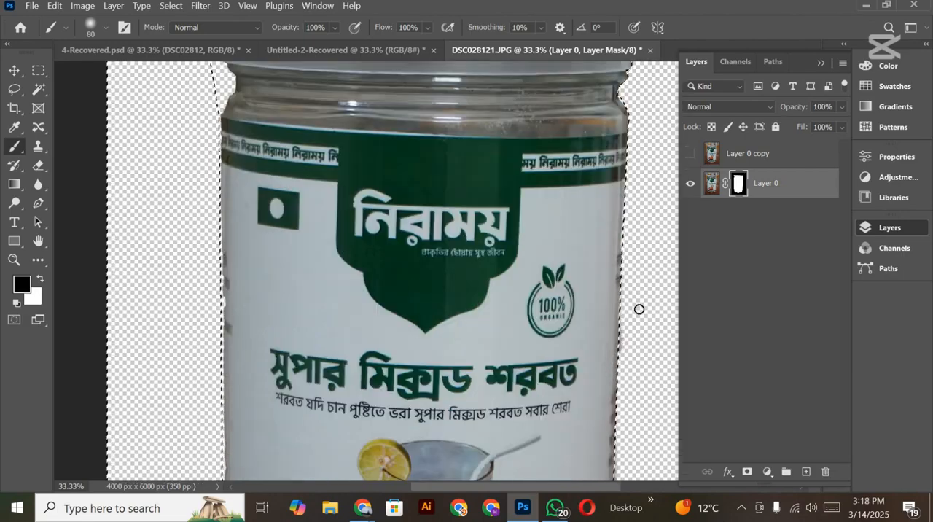
pyautogui.scroll(-12, 639, 309)
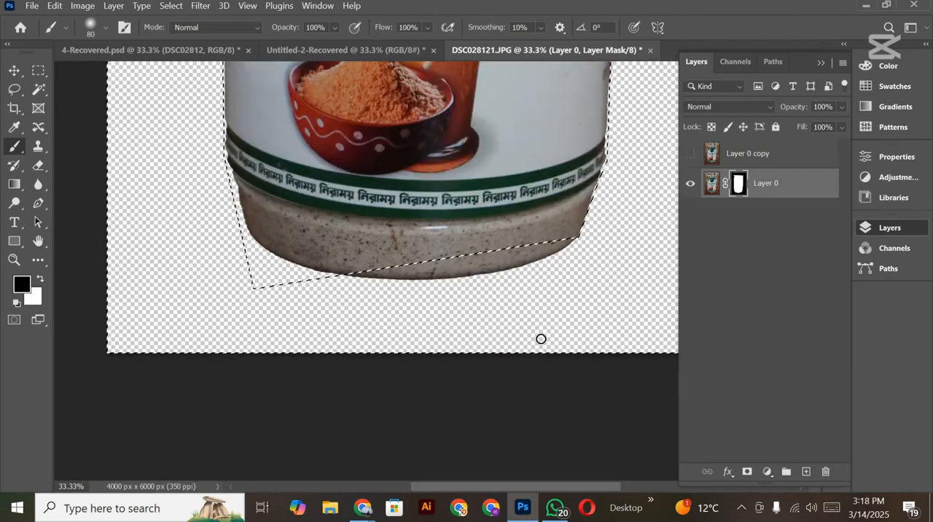
pyautogui.scroll(4, 541, 339)
pyautogui.hotkey('ctrl', 'd')
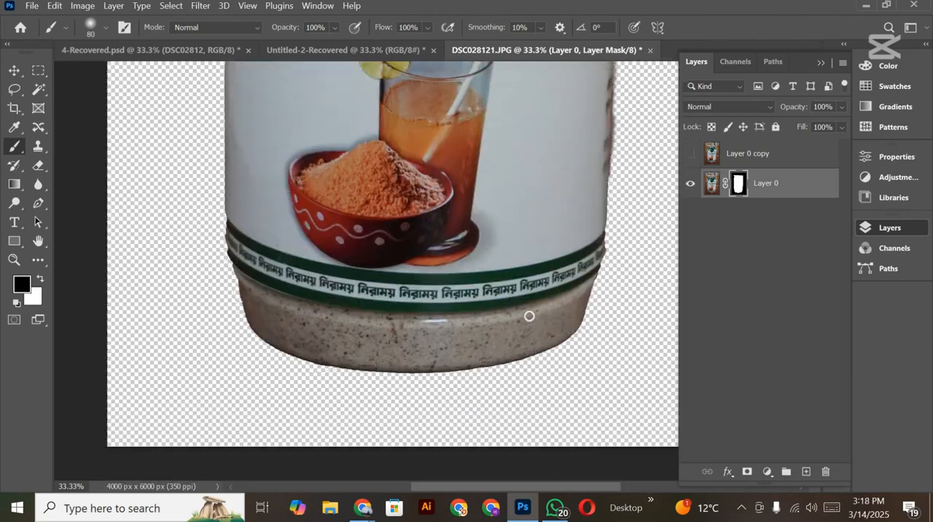
# Step: Apply the Minimum filter to the jar's layer mask with a 2-pixel radius and Squareness preserved
pyautogui.scroll(2, 529, 316)
pyautogui.hotkey('ctrl', '-')
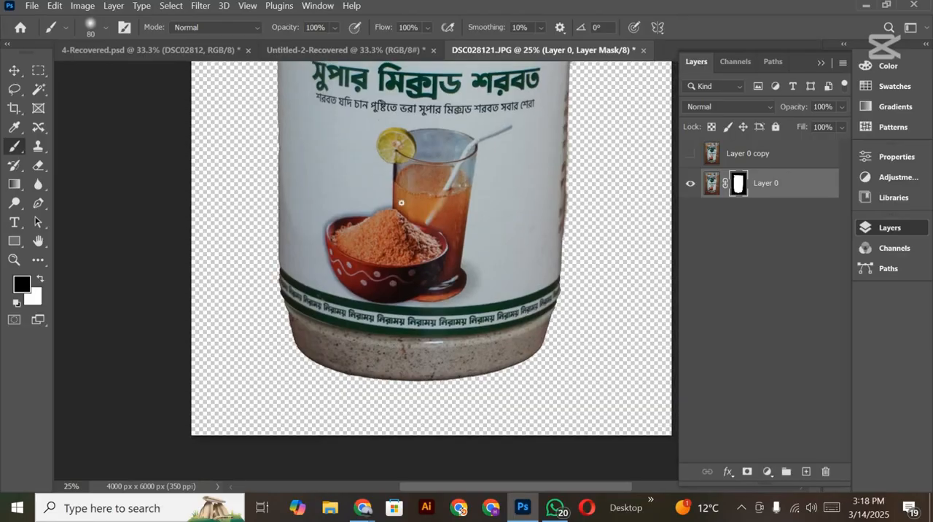
pyautogui.hotkey('ctrl', '-')
pyautogui.scroll(3, 516, 366)
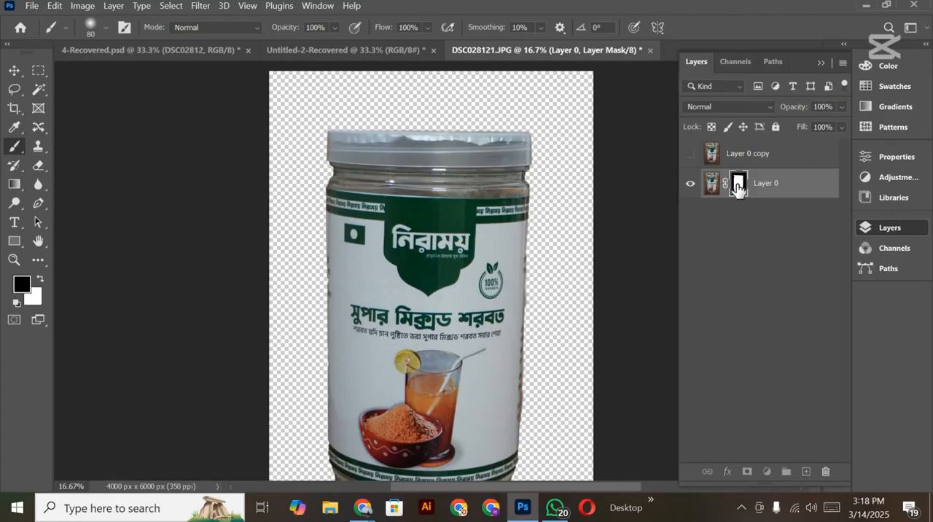
pyautogui.click(203, 8)
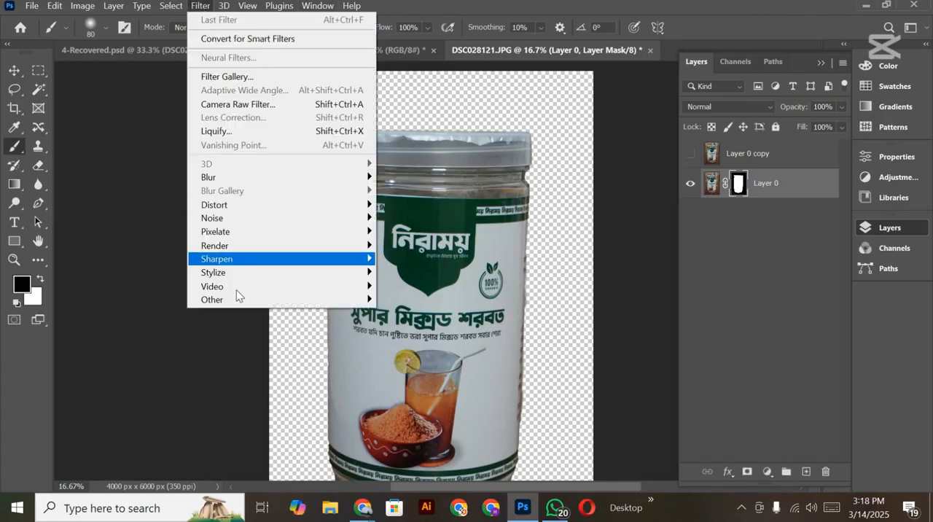
pyautogui.moveTo(235, 297)
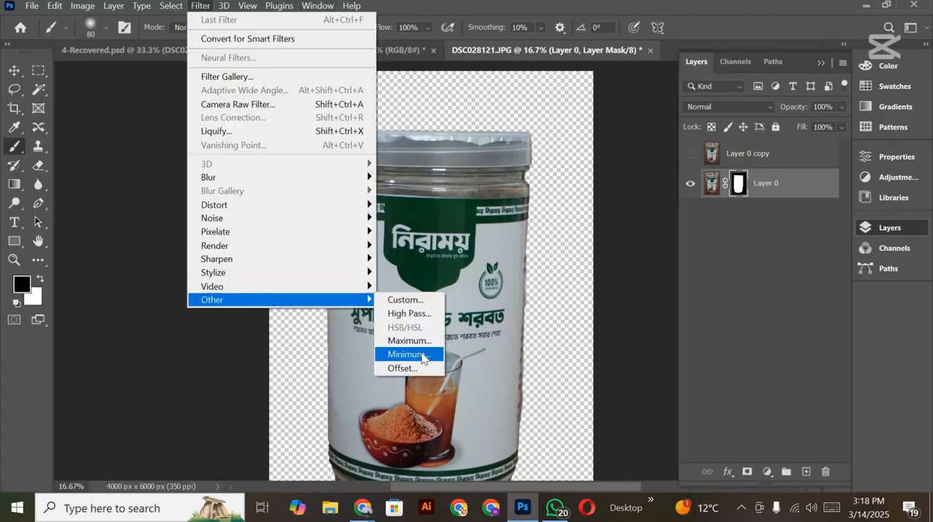
pyautogui.click(427, 354)
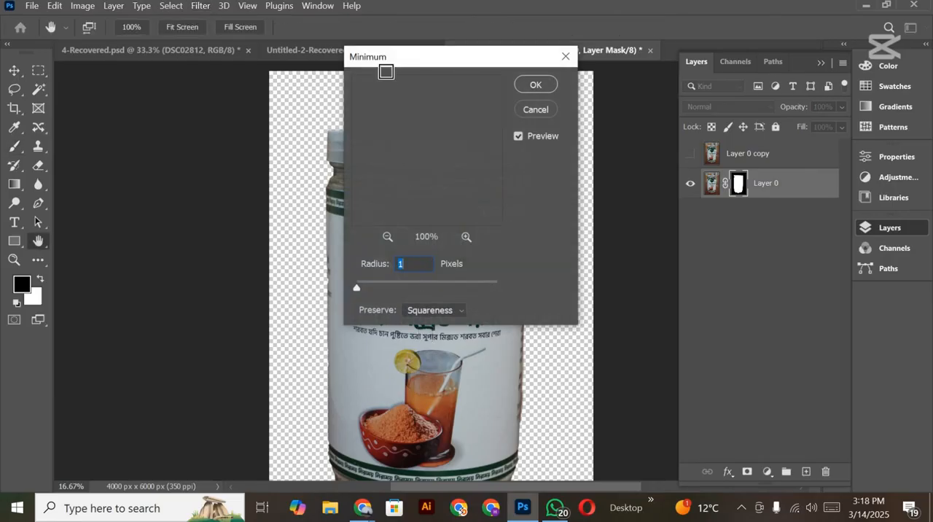
pyautogui.moveTo(381, 56); pyautogui.dragTo(594, 67)
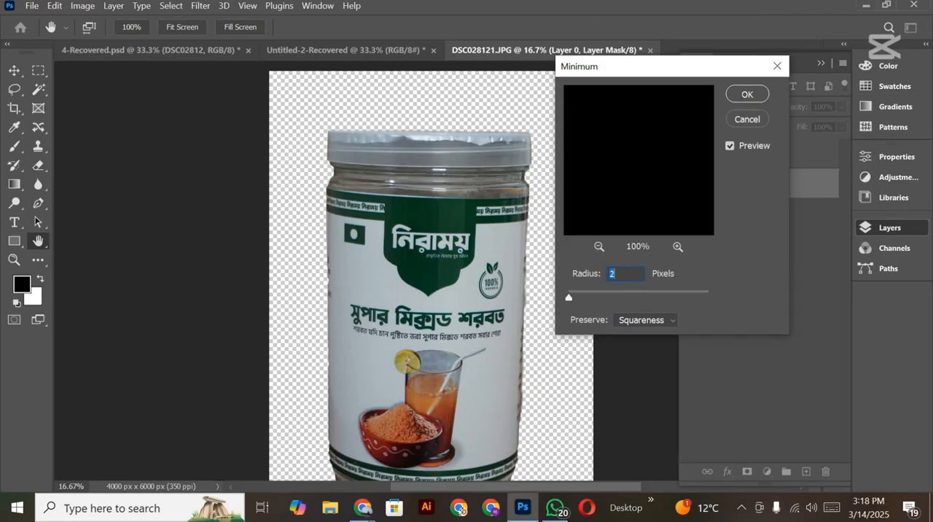
pyautogui.click(742, 99)
pyautogui.press('b')
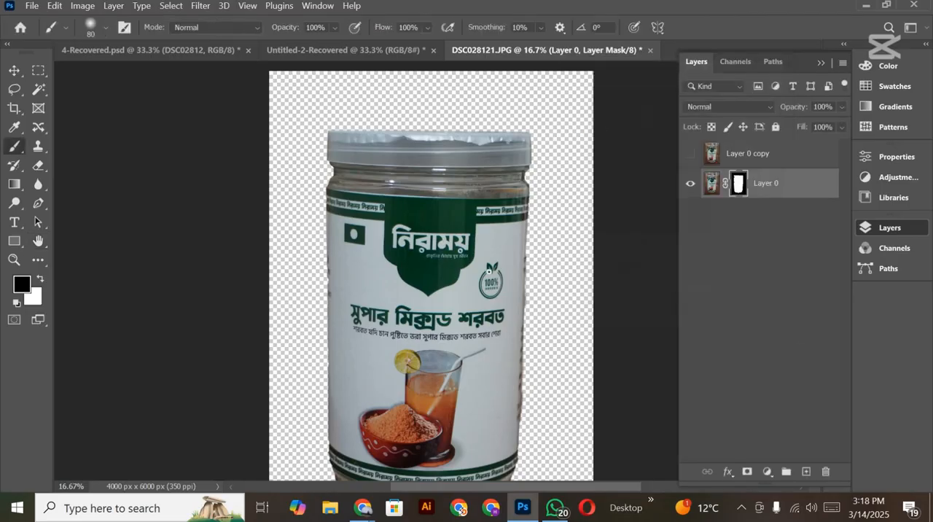
# Step: Delete the hidden unmasked jar copy and duplicate the masked Layer 0 twice
pyautogui.scroll(-3, 401, 247)
pyautogui.scroll(-1, 423, 357)
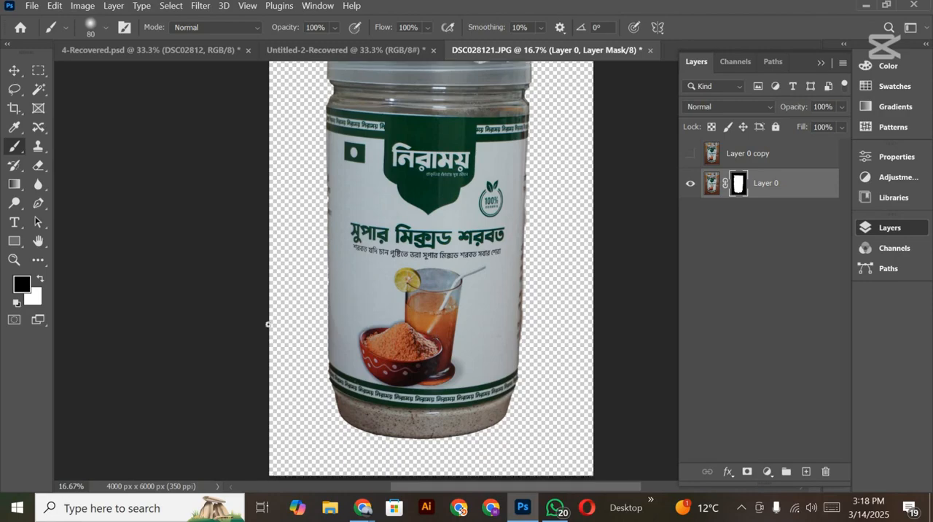
pyautogui.scroll(2, 333, 281)
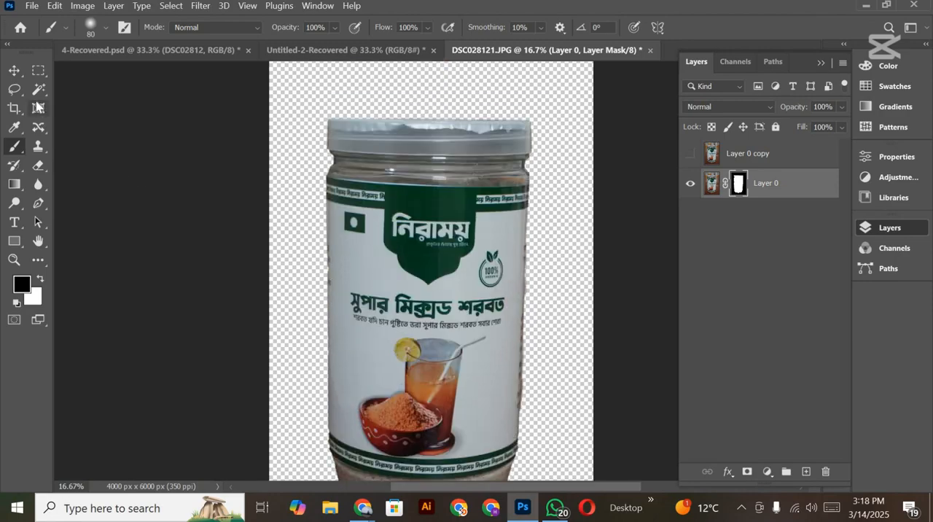
pyautogui.scroll(-2, 265, 239)
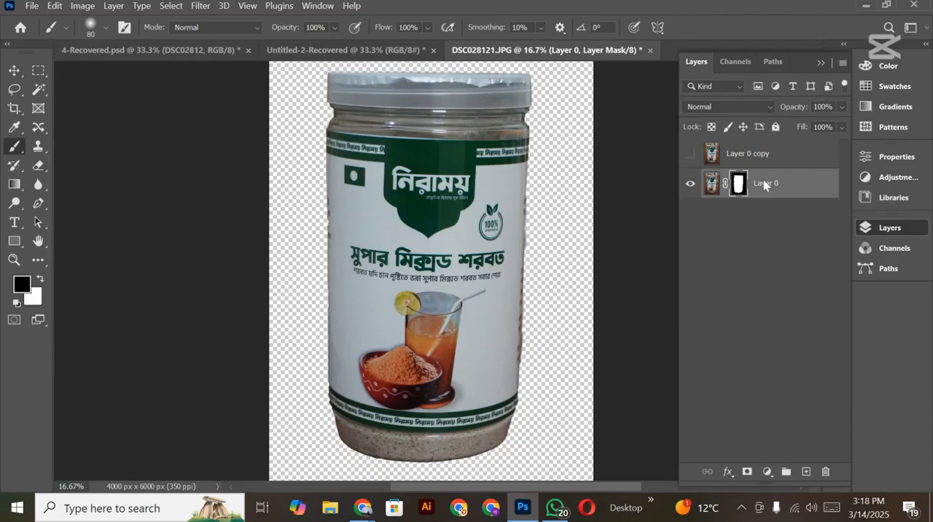
pyautogui.click(753, 159)
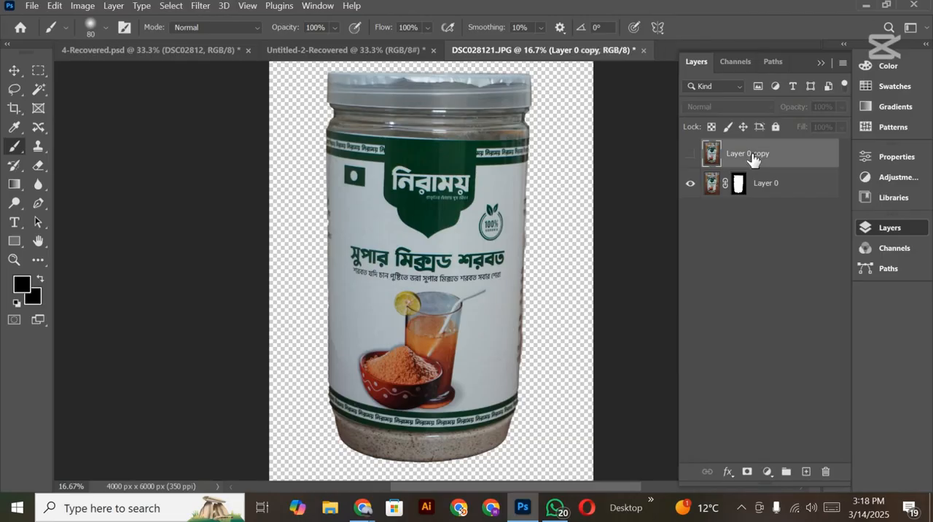
pyautogui.press('Delete')
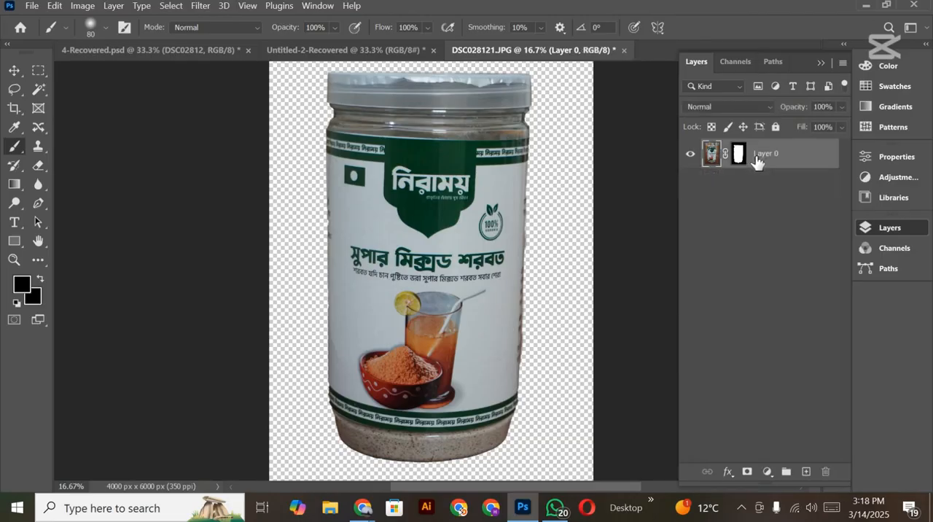
pyautogui.hotkey('ctrl', 'j')
pyautogui.hotkey('ctrl', 'j')
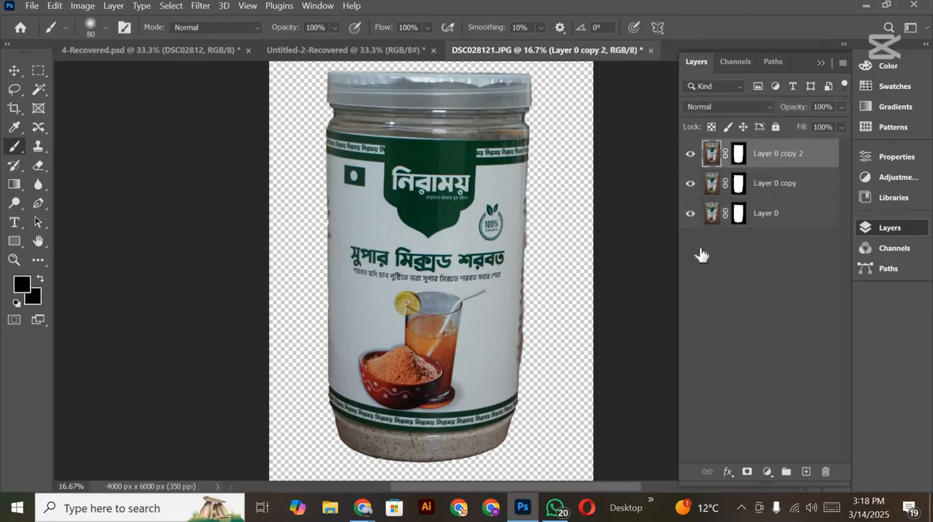
# Step: Hide the original Layer 0 and merge its two masked copies into a single layer
pyautogui.click(690, 213)
pyautogui.keyDown('ctrl'); pyautogui.click(785, 187); pyautogui.keyUp('ctrl')
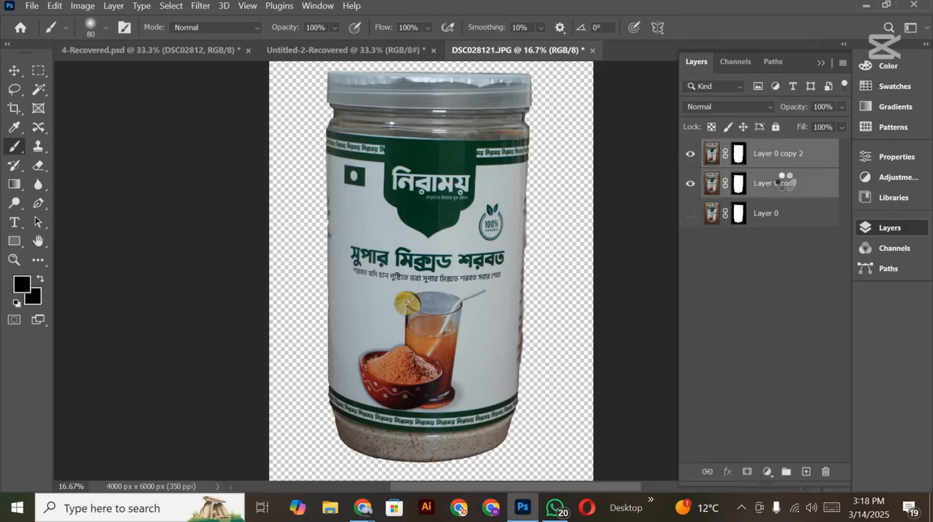
pyautogui.hotkey('ctrl', 'e')
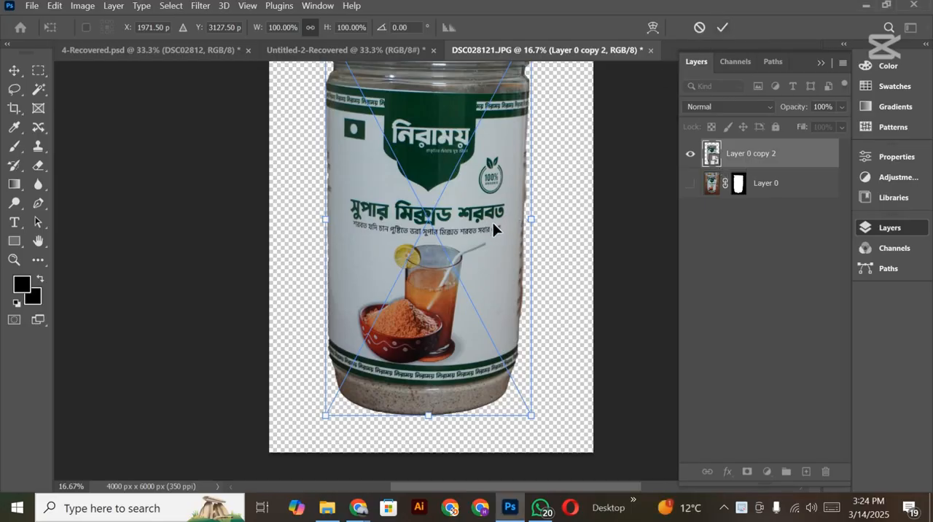
# Step: Skew the merged jar layer's lower-right corner outward to widen the jar's base, bringing the transform width to about 107.5%
pyautogui.scroll(2, 493, 222)
pyautogui.scroll(-2, 443, 243)
pyautogui.rightClick(442, 273)
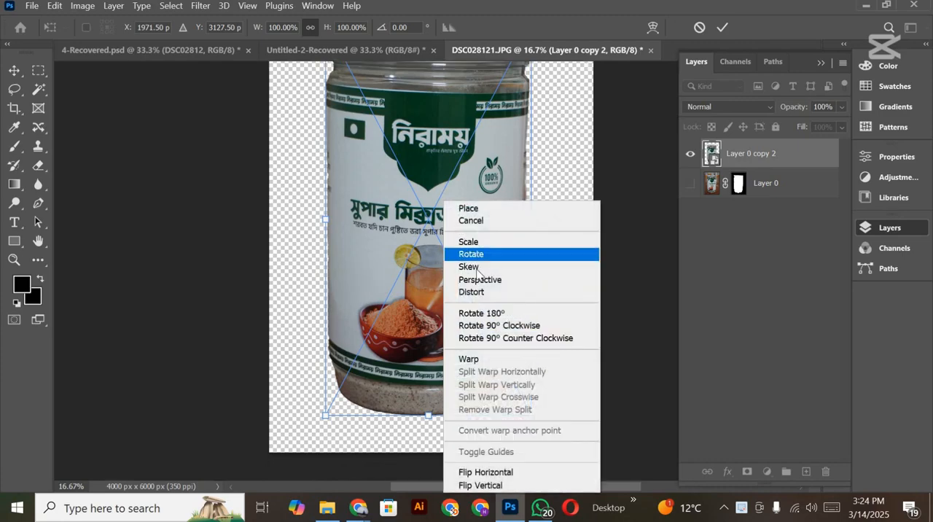
pyautogui.click(475, 267)
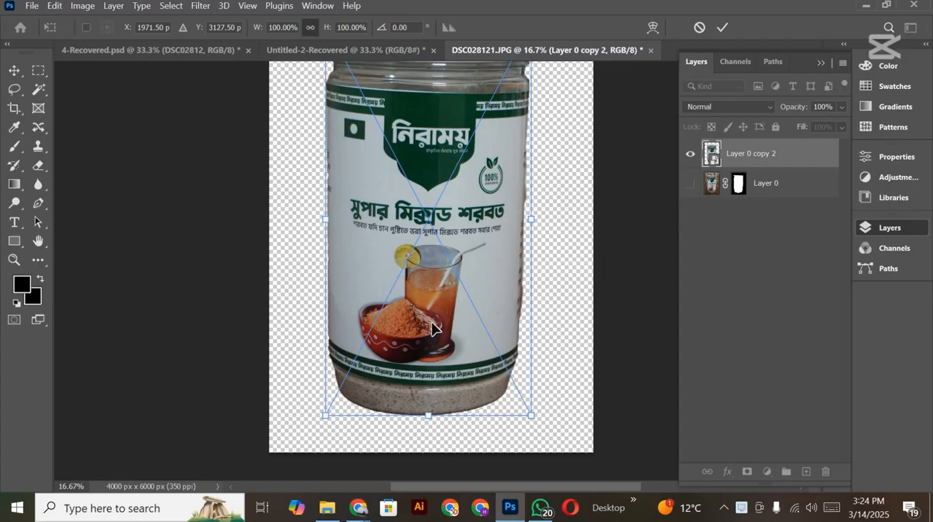
pyautogui.scroll(1, 438, 329)
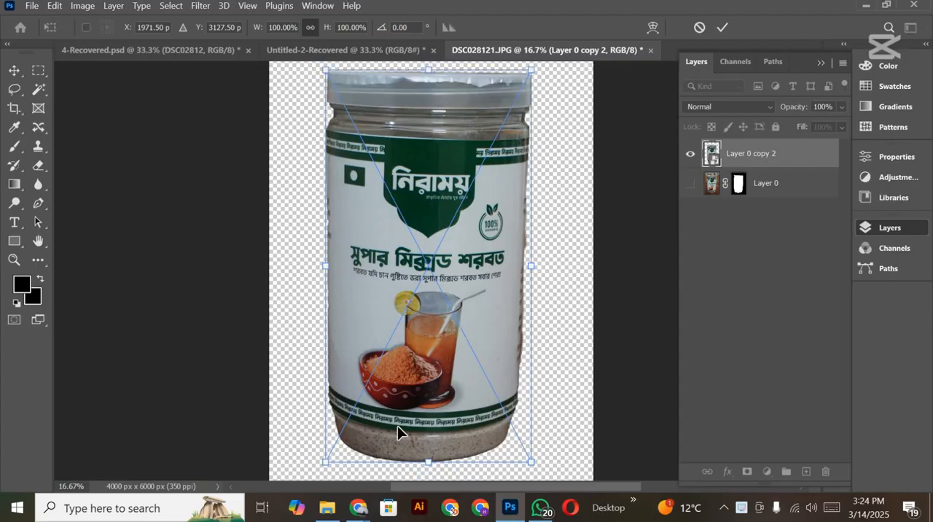
pyautogui.scroll(-1, 397, 411)
pyautogui.scroll(1, 456, 360)
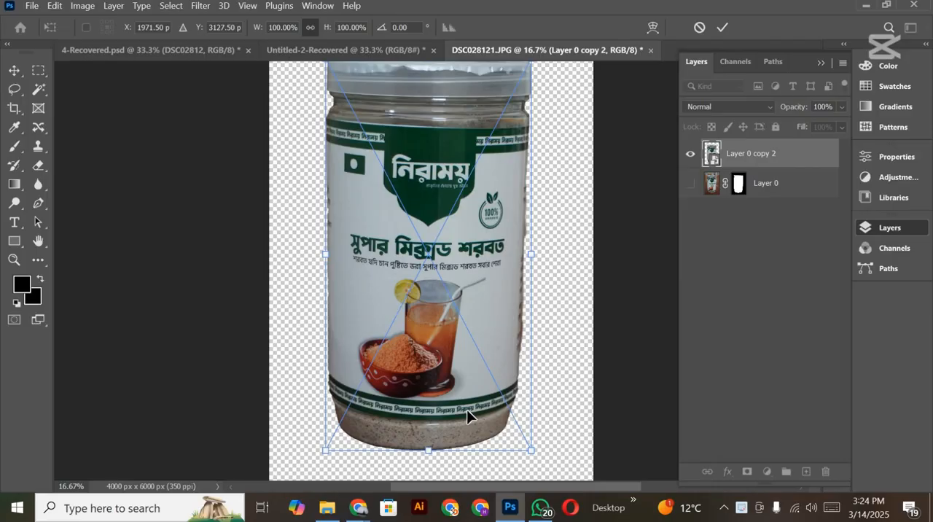
pyautogui.scroll(1, 467, 409)
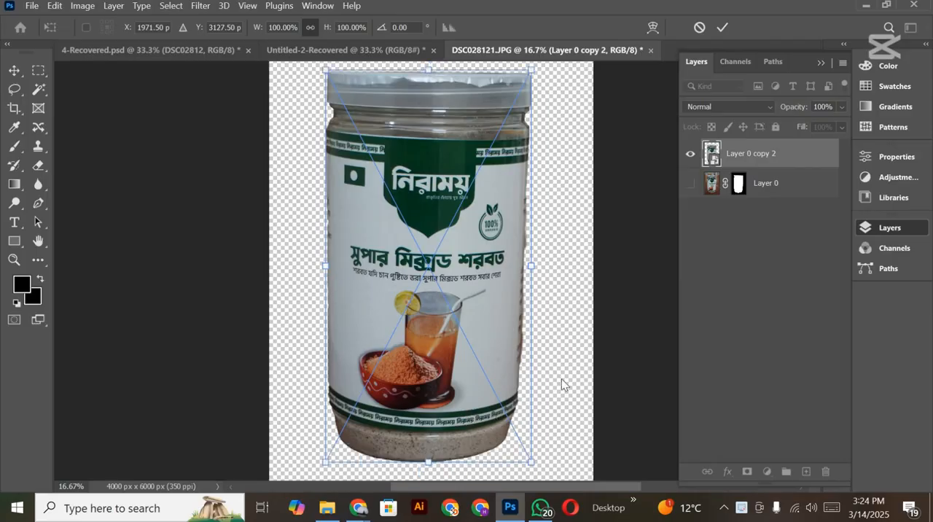
pyautogui.scroll(-2, 561, 384)
pyautogui.moveTo(433, 257); pyautogui.dragTo(437, 288)
pyautogui.hotkey('ctrl', 'z')
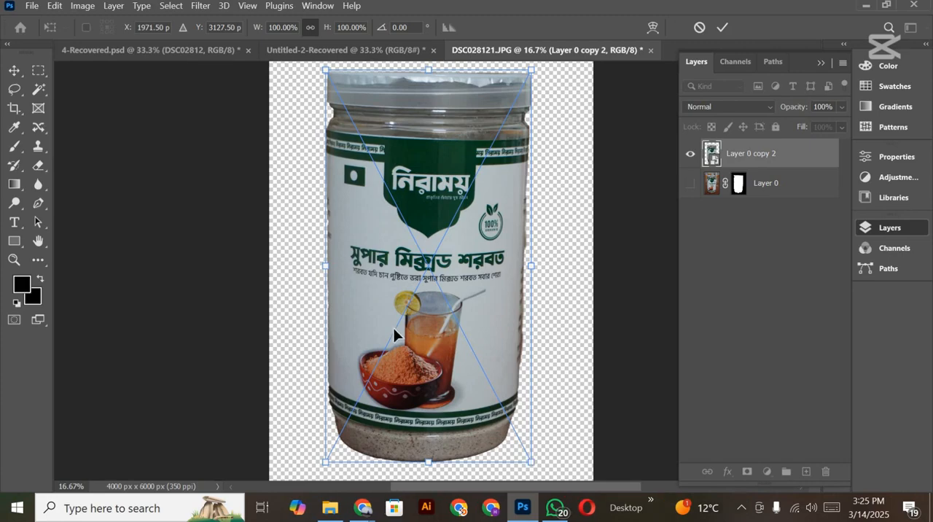
pyautogui.scroll(-1, 392, 327)
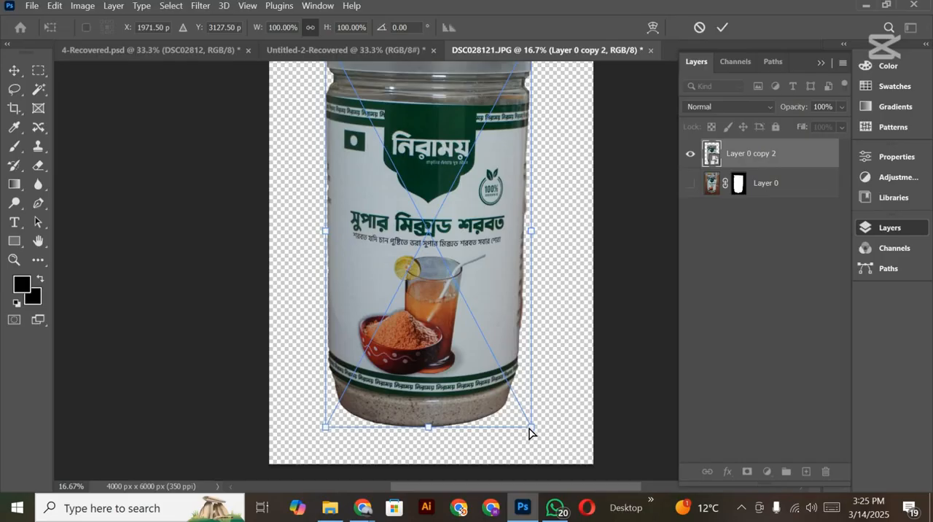
pyautogui.moveTo(530, 430)
pyautogui.mouseDown()
pyautogui.moveTo(542, 437)
pyautogui.moveTo(544, 429)
pyautogui.mouseUp()
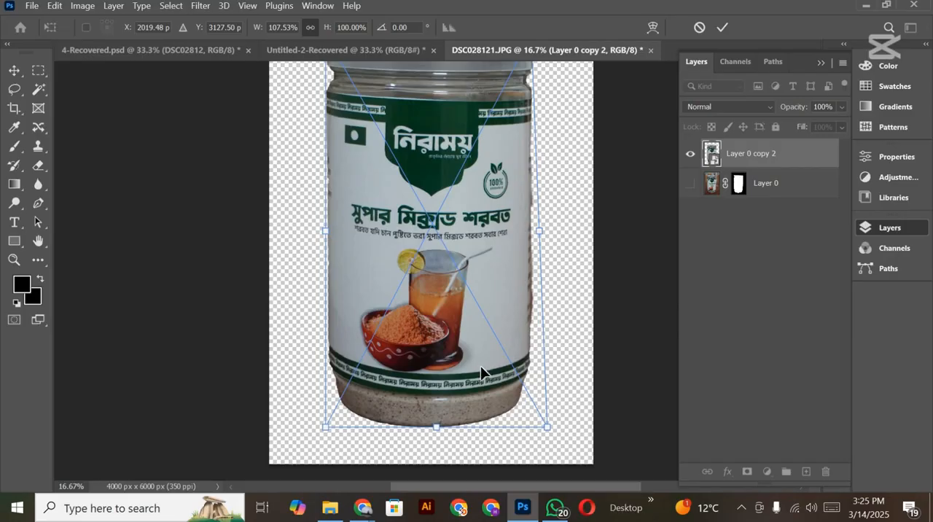
pyautogui.scroll(2, 525, 266)
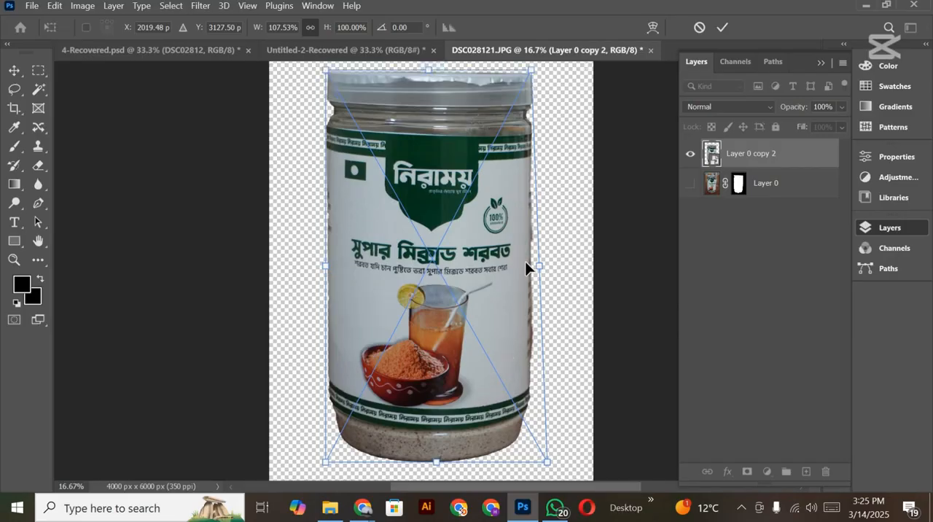
# Step: Warp the jar's lower-right corner slightly further outward and up, and apply the transform
pyautogui.rightClick(478, 414)
pyautogui.click(501, 328)
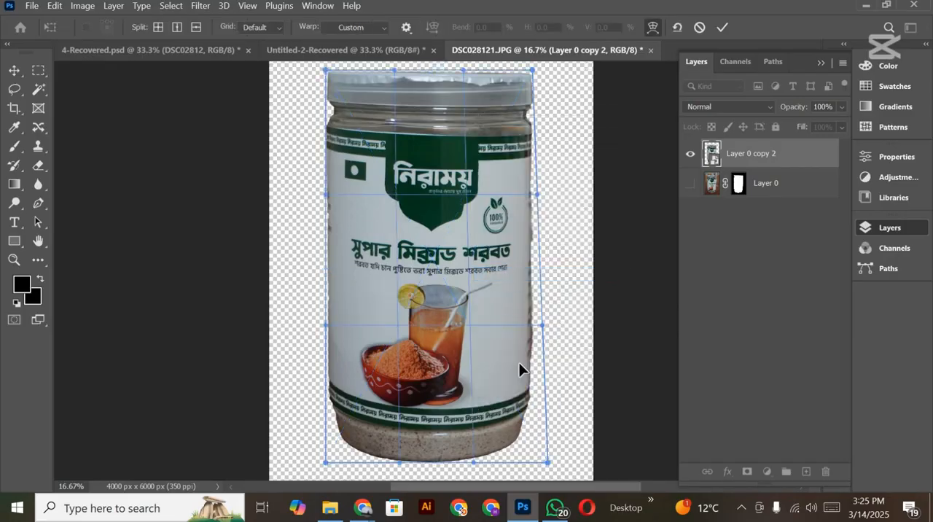
pyautogui.scroll(-2, 540, 429)
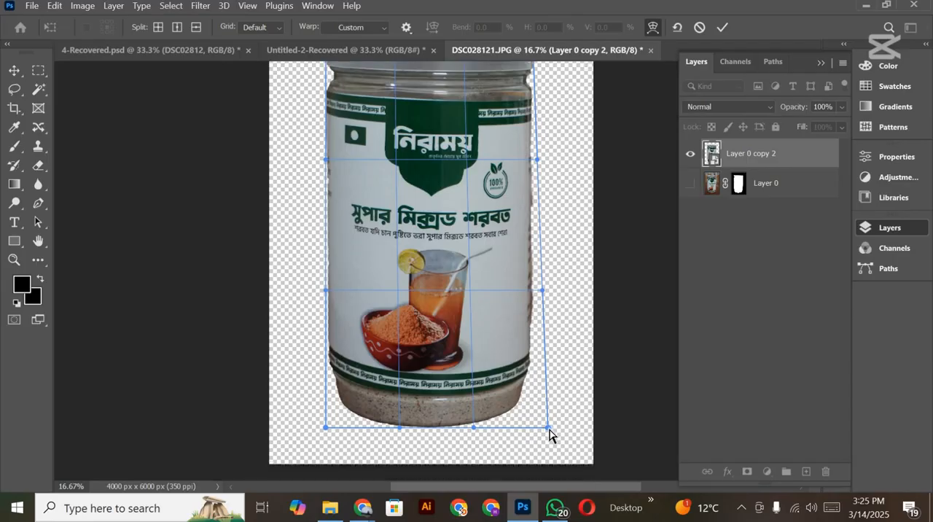
pyautogui.moveTo(549, 430); pyautogui.dragTo(556, 424)
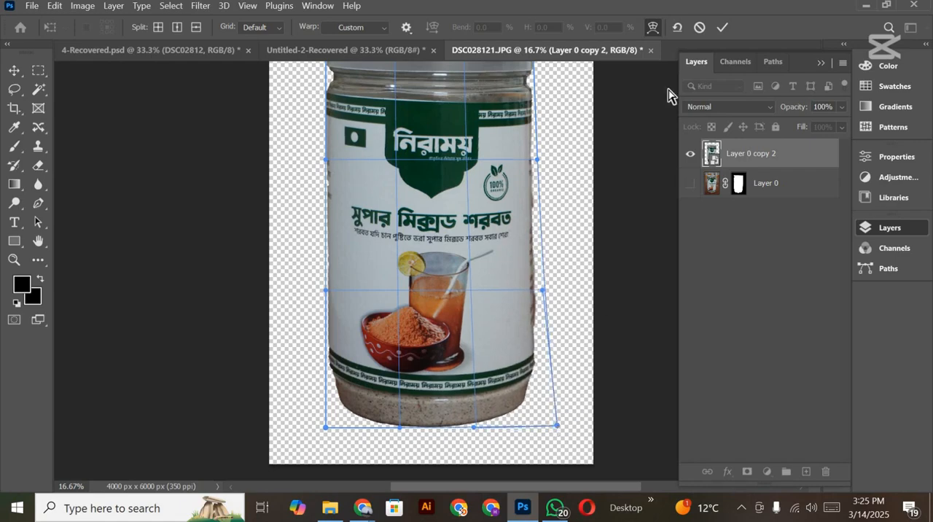
pyautogui.click(723, 27)
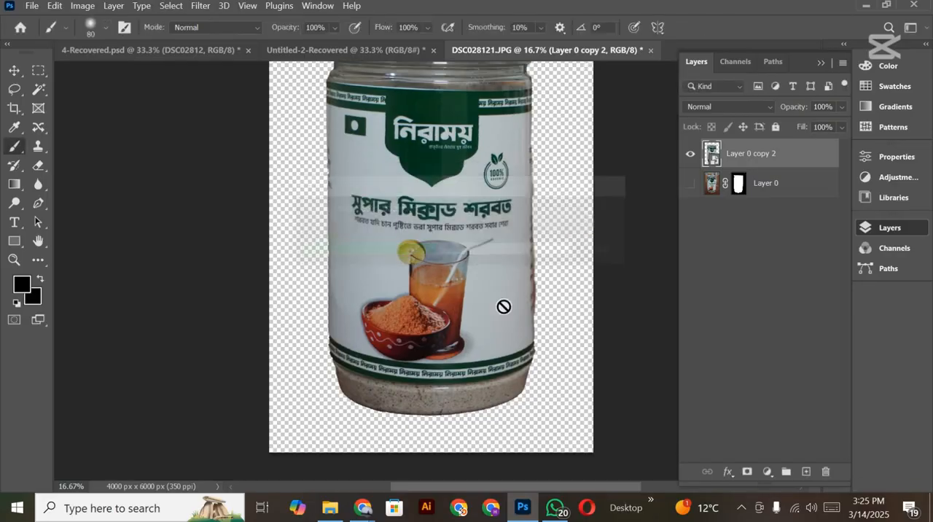
# Step: Examine the reshaped jar's overall proportions and outline at reduced magnification
pyautogui.scroll(2, 503, 306)
pyautogui.hotkey('ctrl', '-')
pyautogui.hotkey('ctrl', '-')
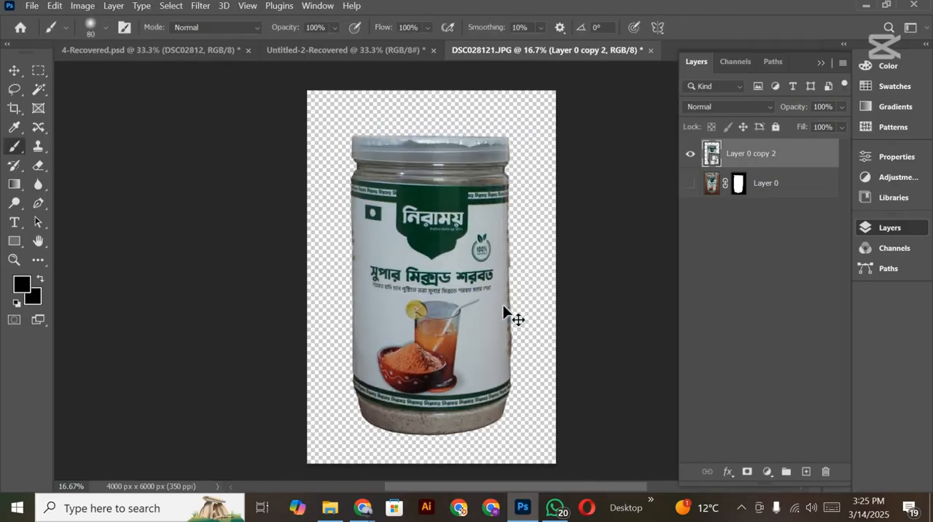
pyautogui.hotkey('ctrl', '+')
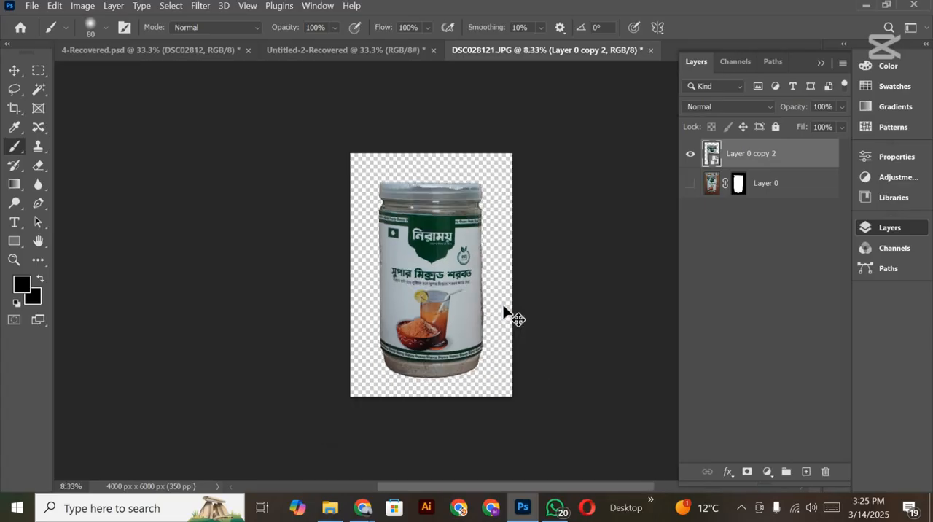
pyautogui.hotkey('ctrl', 'z')
pyautogui.hotkey('ctrl', 'z')
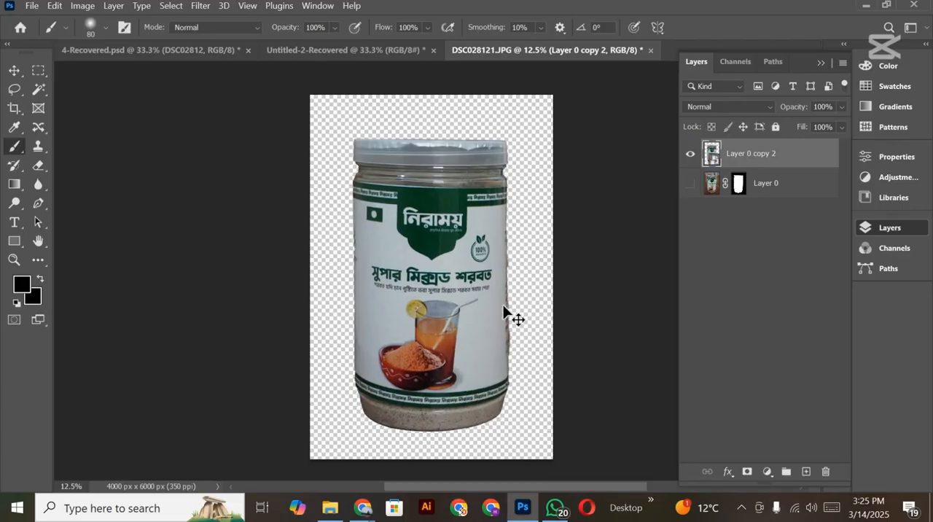
pyautogui.hotkey('ctrl', '-')
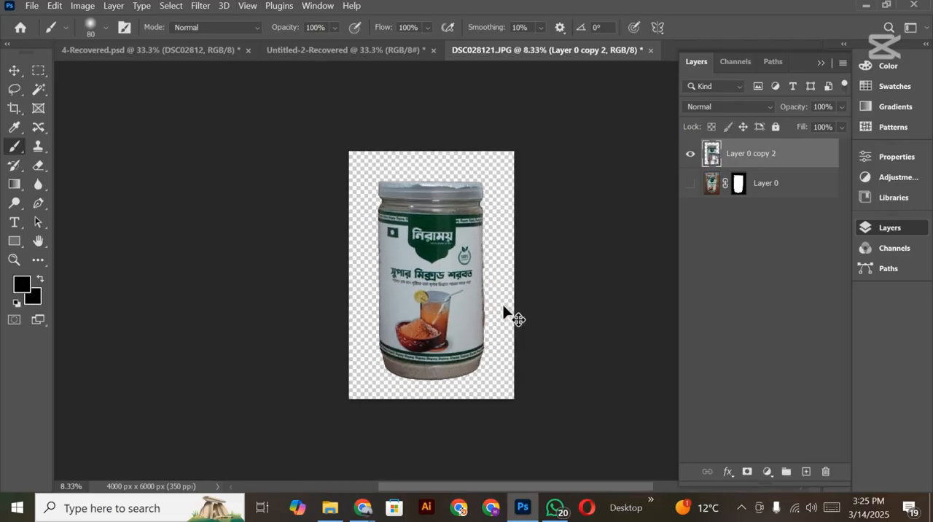
pyautogui.hotkey('ctrl', '+')
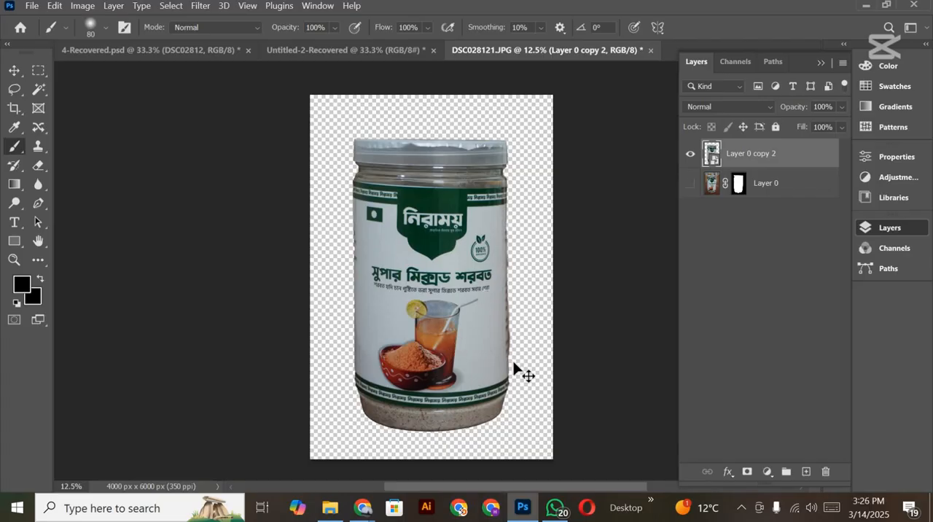
# Step: Warp the jar layer again, pulling its lower-right corner slightly inward, and apply the transform
pyautogui.hotkey('ctrl', 't')
pyautogui.rightClick(490, 357)
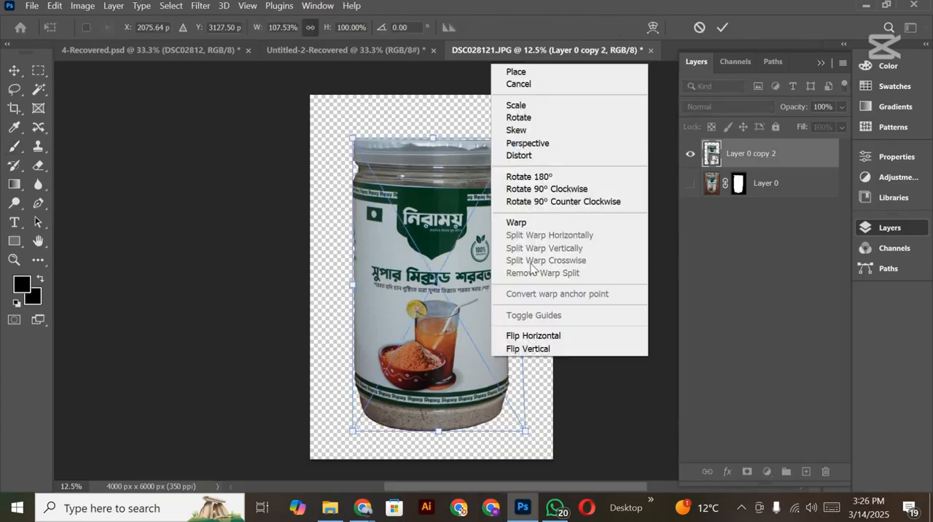
pyautogui.click(539, 223)
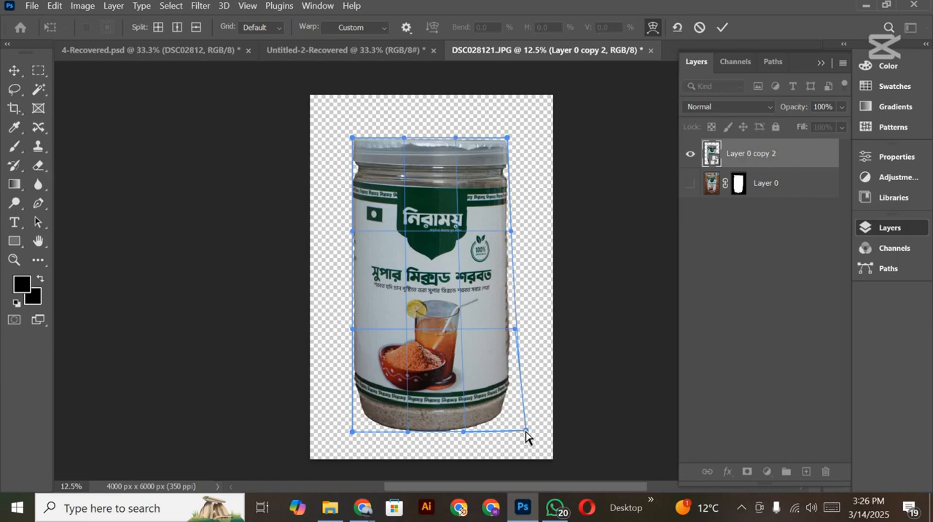
pyautogui.moveTo(525, 431); pyautogui.dragTo(522, 430)
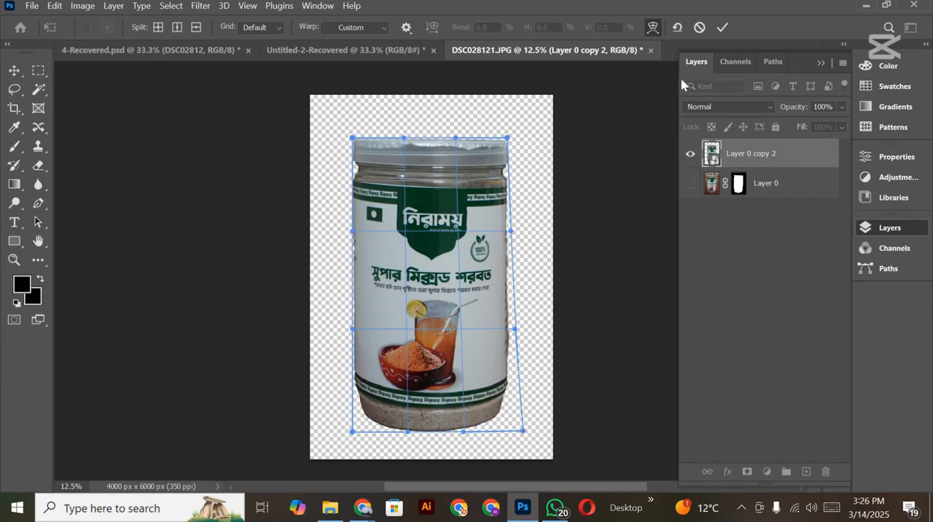
pyautogui.click(721, 28)
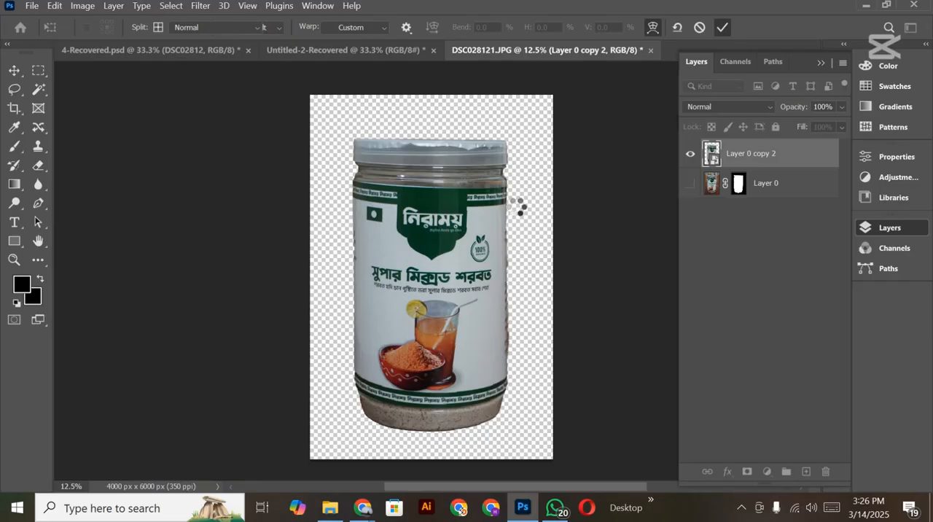
pyautogui.press('b')
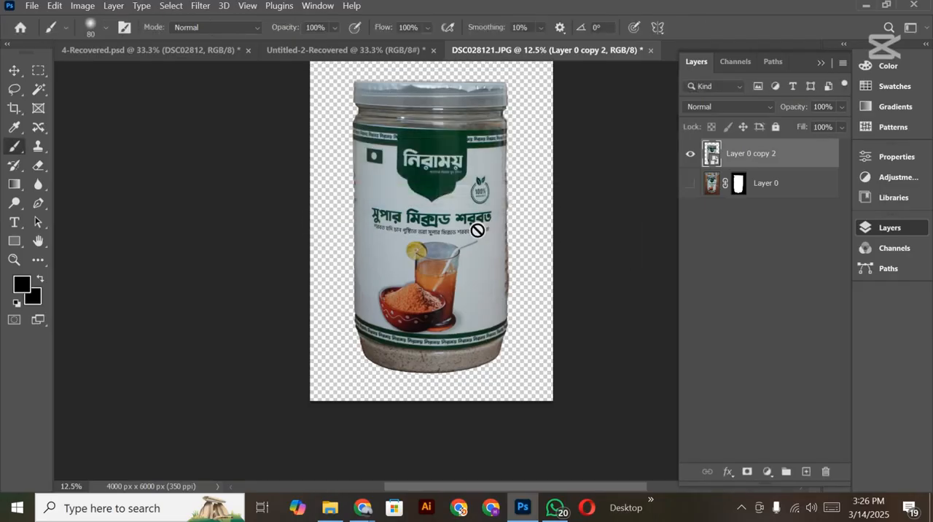
pyautogui.hscroll(2, 430, 262)
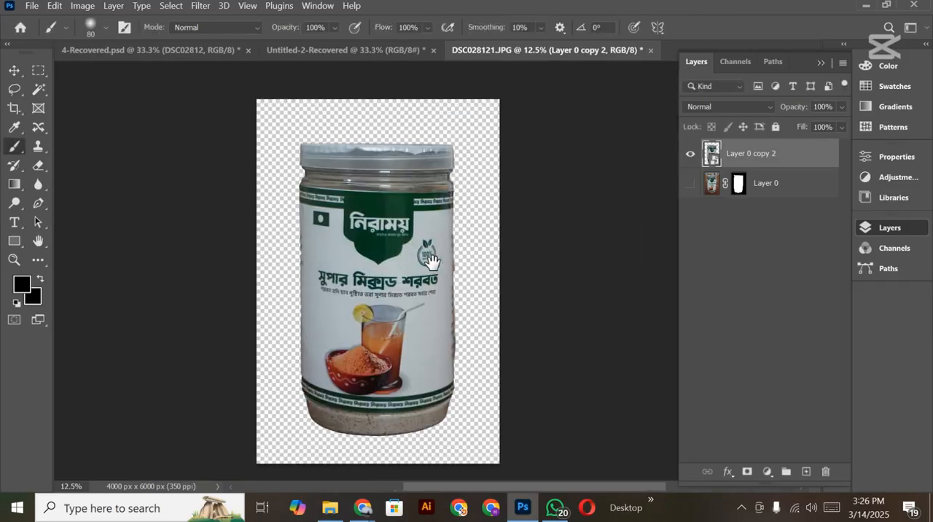
# Step: Save the jar cutout in the Pictures folder as the Photoshop file DSC028121
pyautogui.click(14, 70)
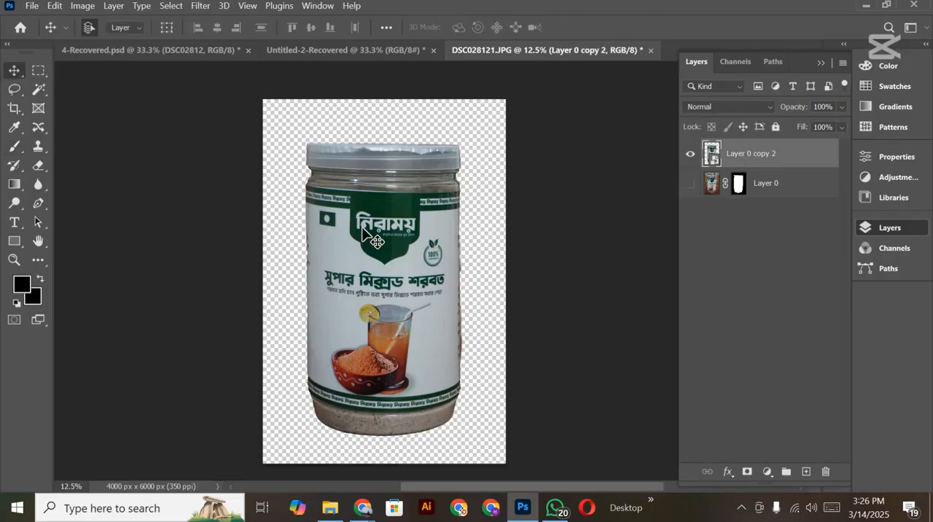
pyautogui.scroll(-2, 366, 239)
pyautogui.scroll(1, 366, 239)
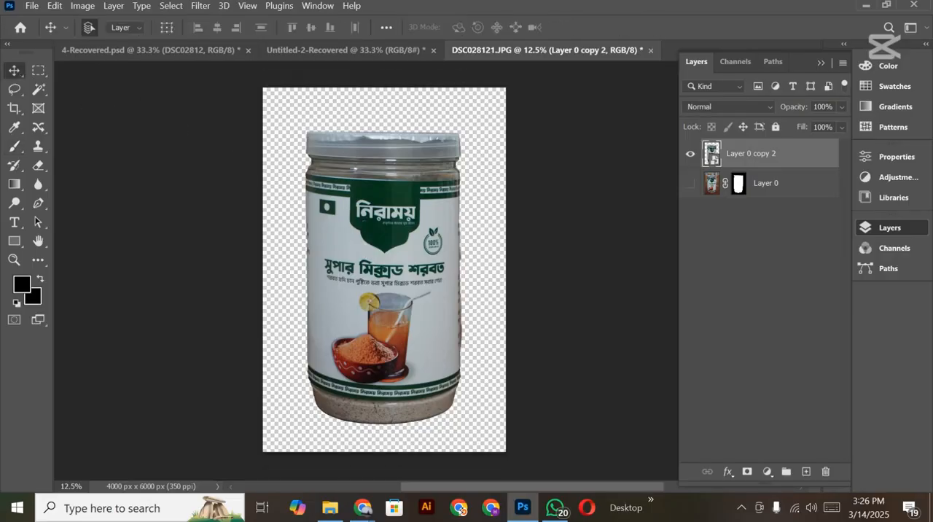
pyautogui.click(29, 6)
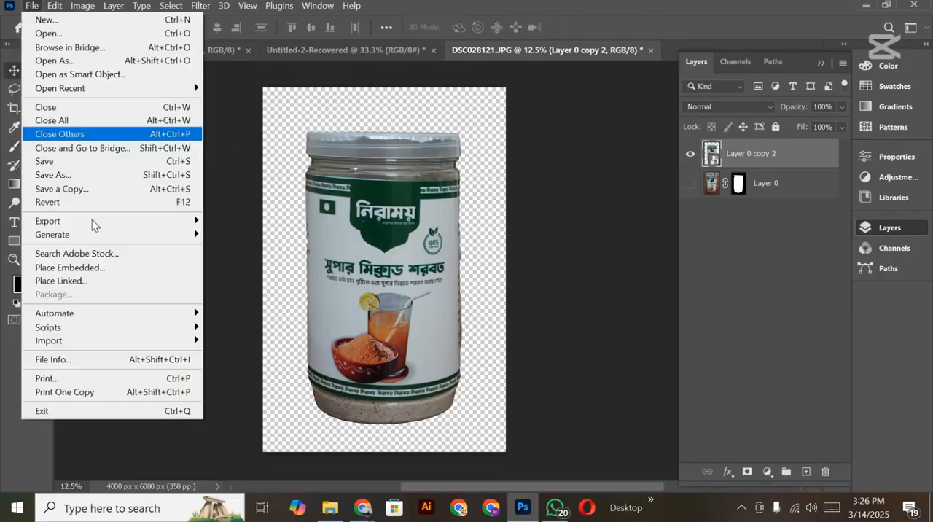
pyautogui.click(65, 179)
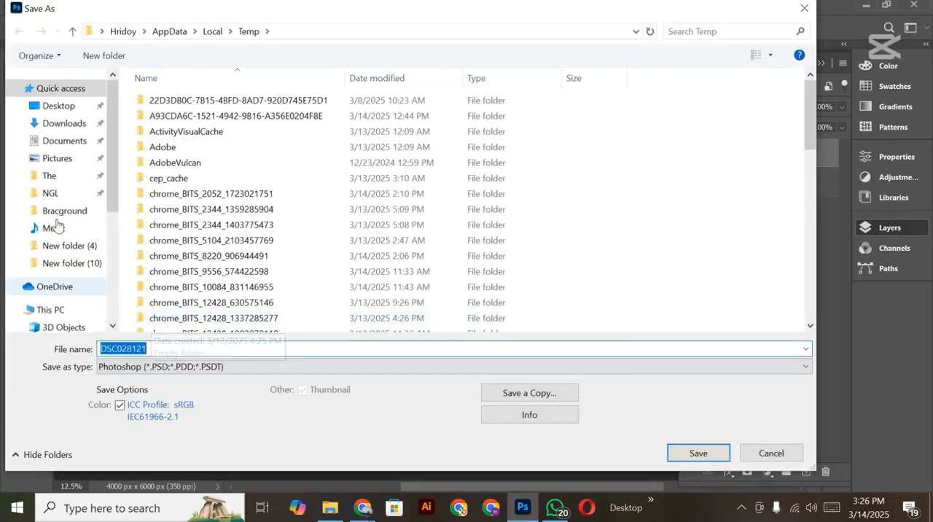
pyautogui.scroll(-3, 56, 225)
pyautogui.click(61, 245)
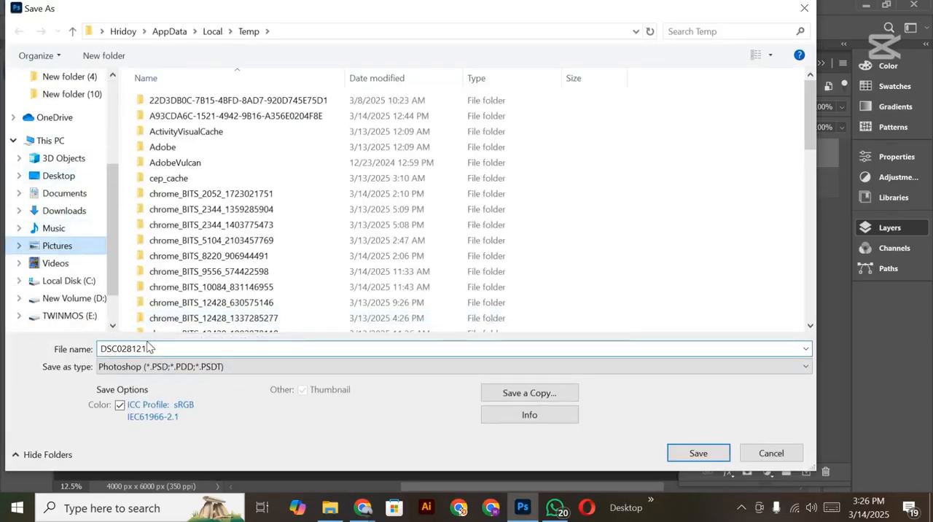
pyautogui.doubleClick(154, 348)
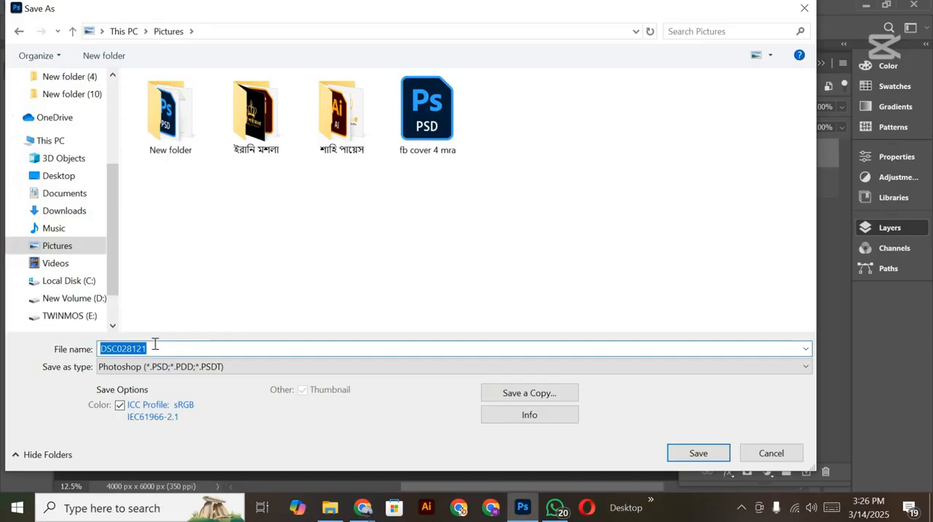
pyautogui.press('Return')
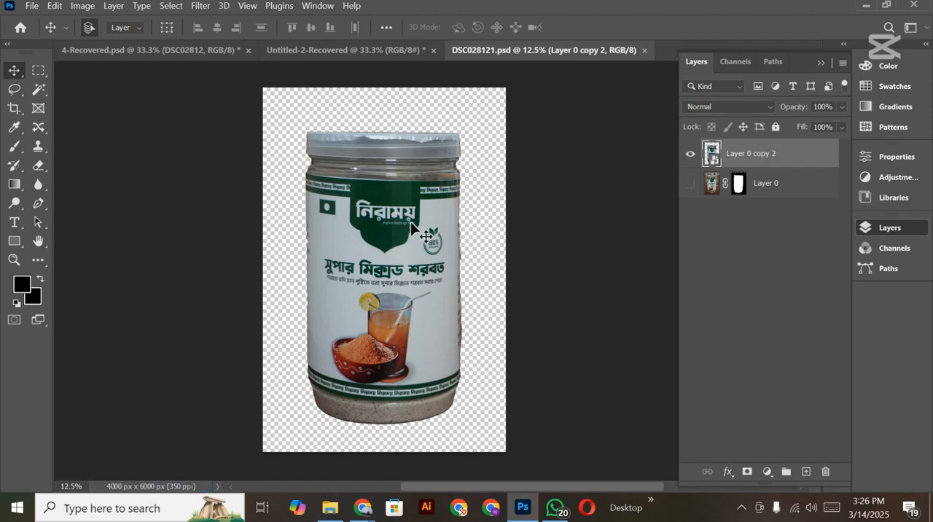
# Step: Add a Brightness/Contrast adjustment layer above the merged jar layer
pyautogui.scroll(-1, 471, 195)
pyautogui.moveTo(467, 228); pyautogui.dragTo(474, 256)
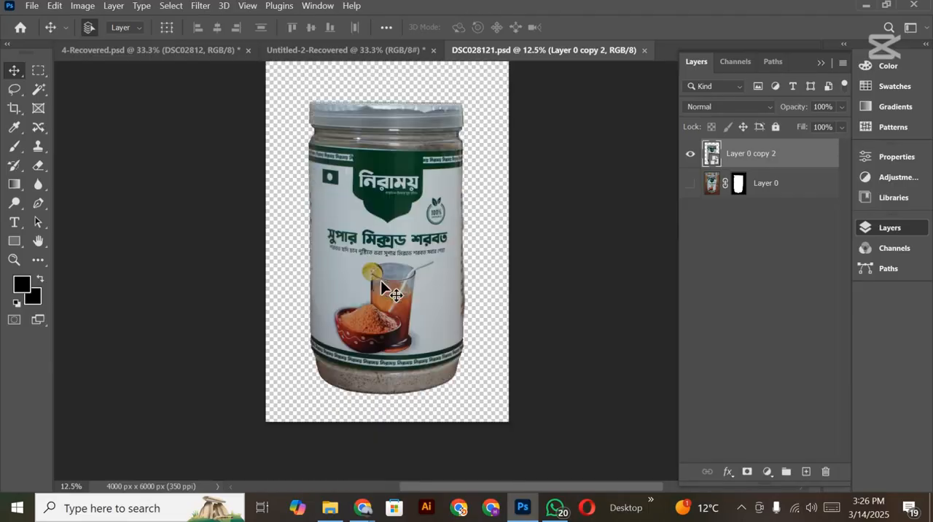
pyautogui.moveTo(433, 250); pyautogui.dragTo(458, 181)
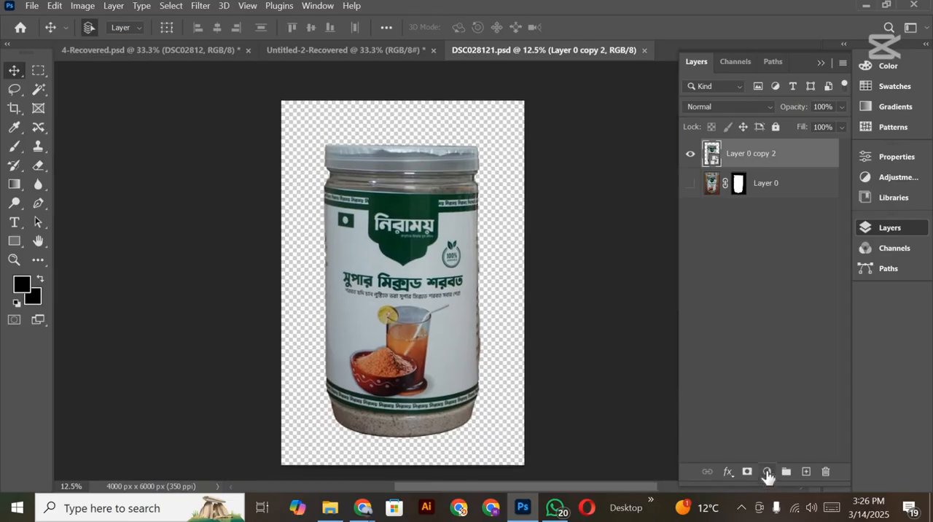
pyautogui.click(766, 472)
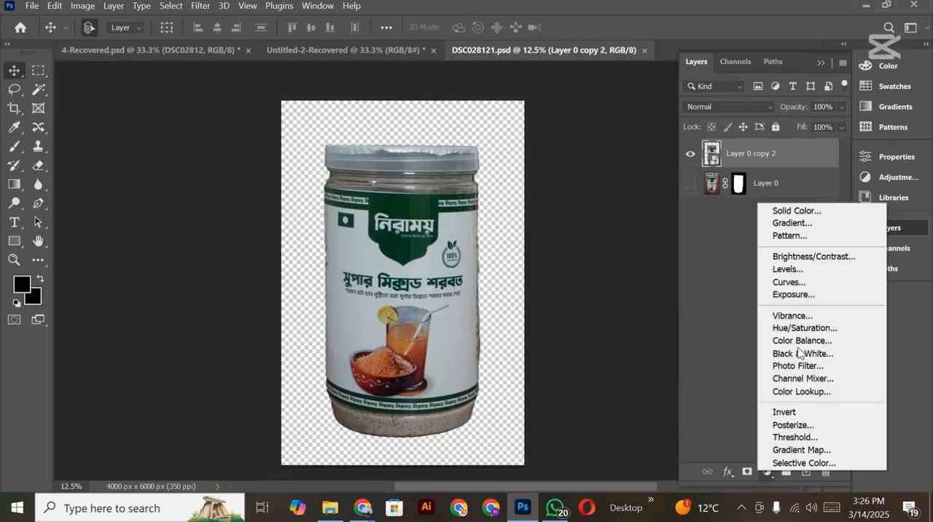
pyautogui.click(820, 259)
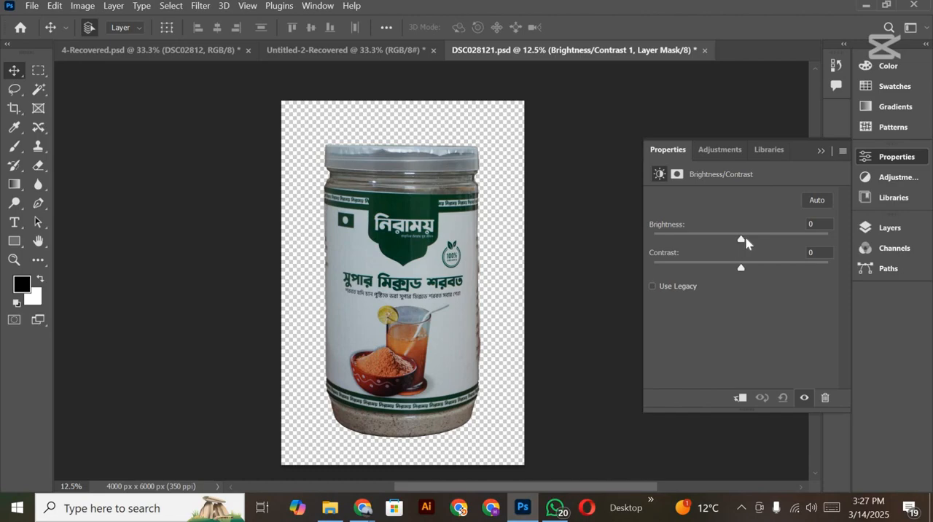
# Step: Set the adjustment's brightness to 23 and contrast to 5, and clip it to the merged jar layer
pyautogui.moveTo(745, 236); pyautogui.dragTo(752, 241)
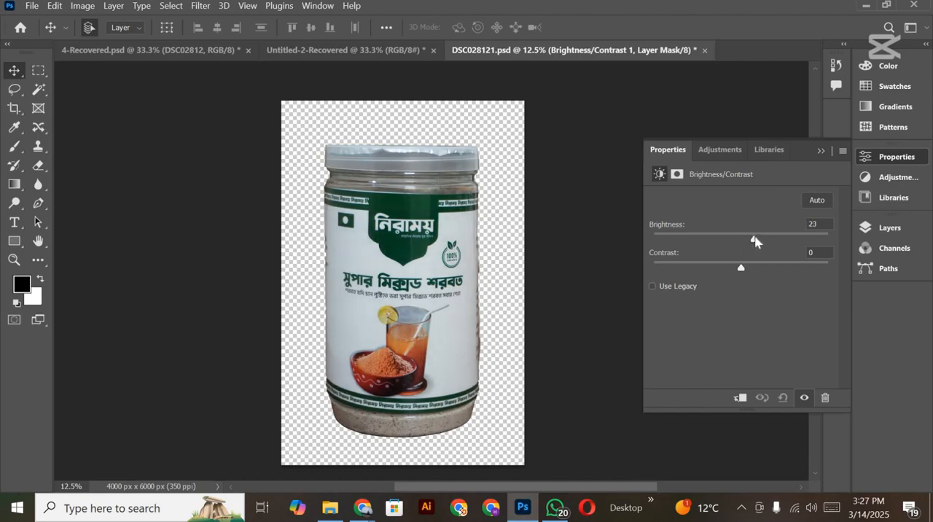
pyautogui.hscroll(3, 387, 282)
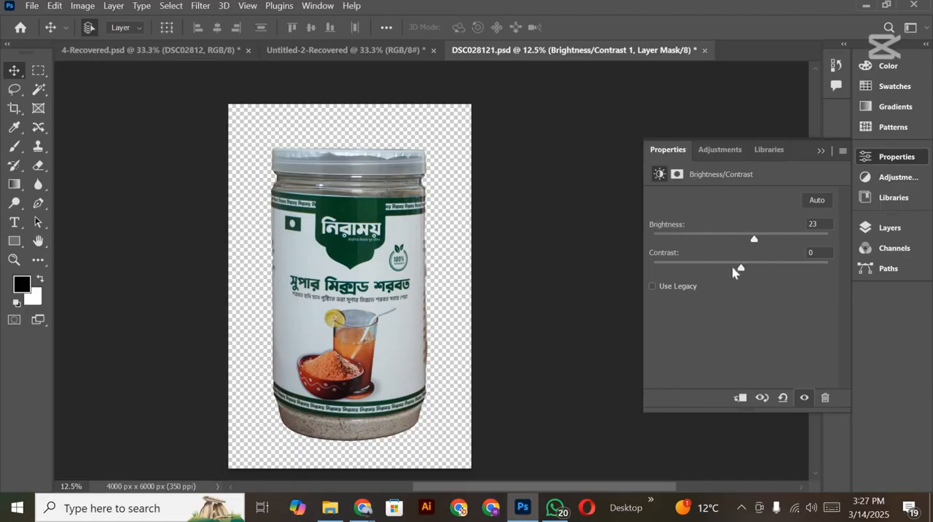
pyautogui.moveTo(741, 271)
pyautogui.mouseDown()
pyautogui.moveTo(781, 270)
pyautogui.moveTo(717, 275)
pyautogui.moveTo(746, 276)
pyautogui.mouseUp()
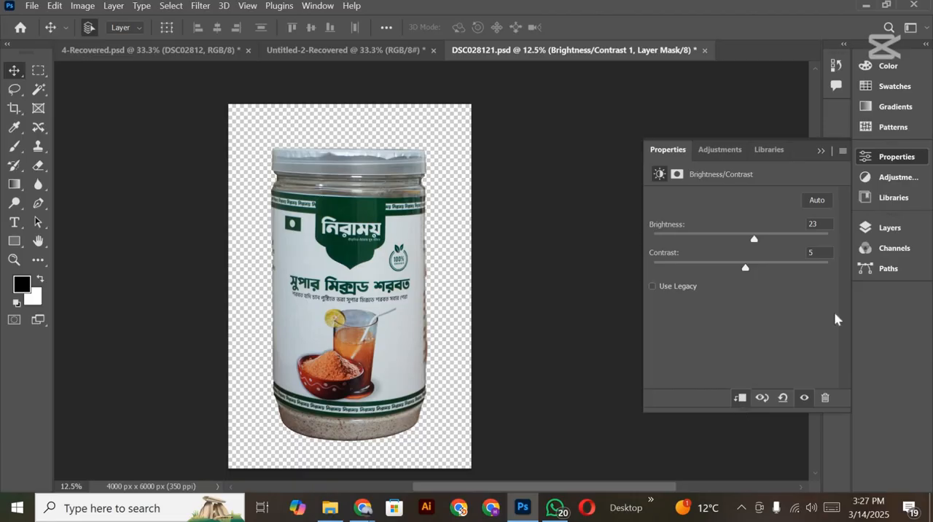
# Step: Compare the jar with and without the Brightness/Contrast adjustment
pyautogui.click(887, 227)
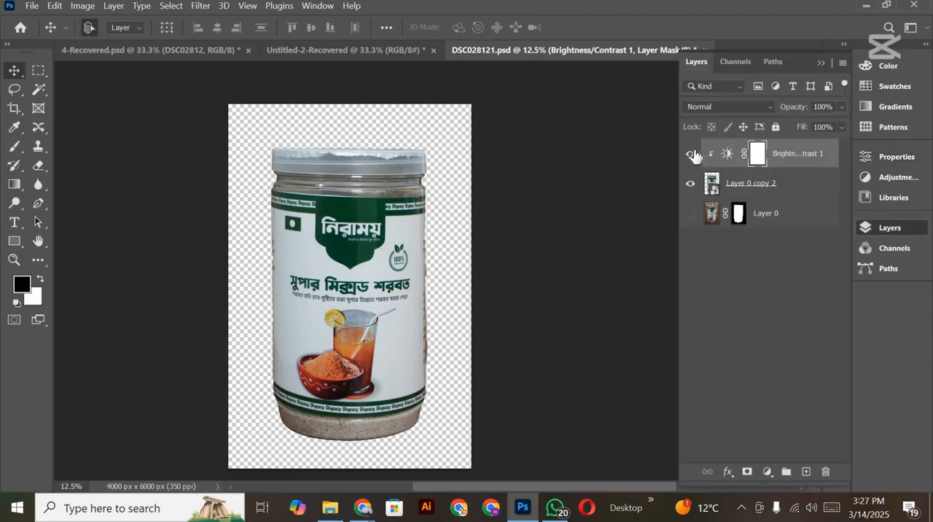
pyautogui.click(690, 153)
pyautogui.click(691, 155)
pyautogui.click(693, 159)
pyautogui.click(692, 159)
pyautogui.scroll(-2, 330, 287)
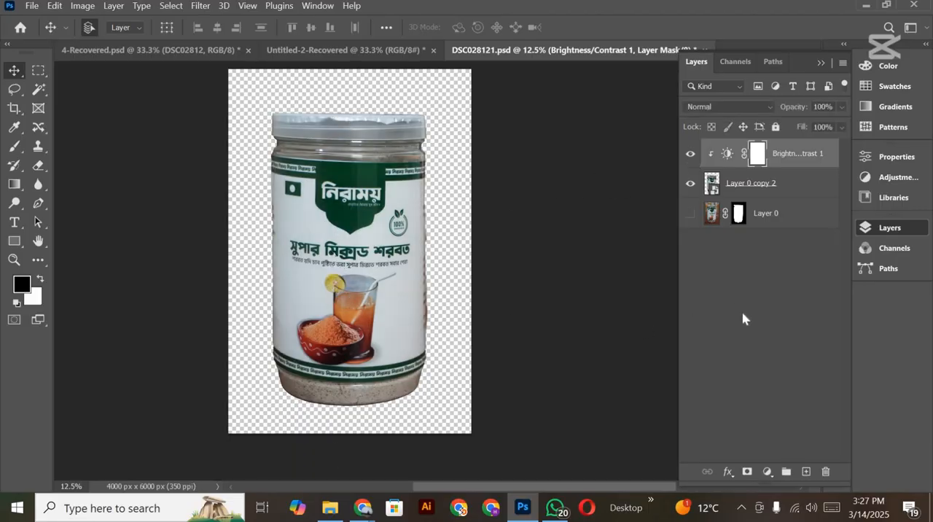
# Step: Try a Hue/Saturation adjustment above the jar layer with the Cyans hue at +12, and delete that adjustment layer
pyautogui.click(750, 184)
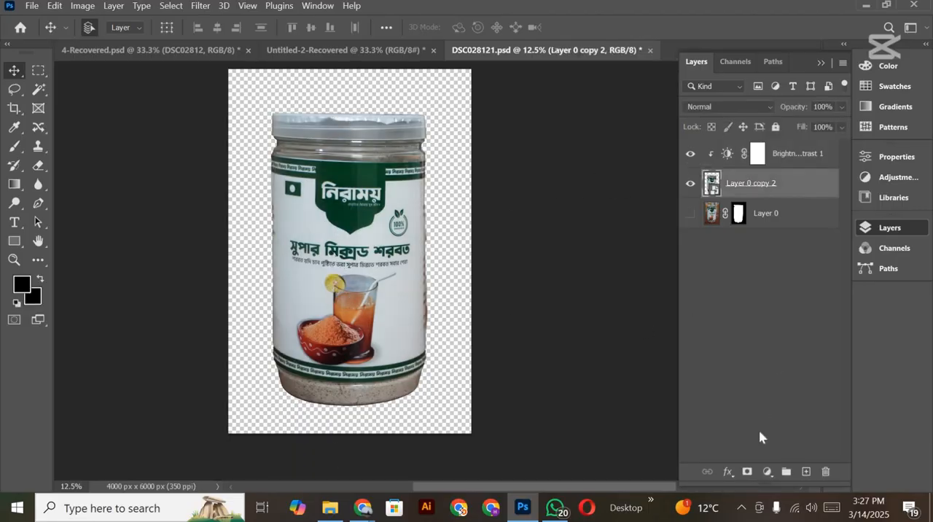
pyautogui.click(766, 472)
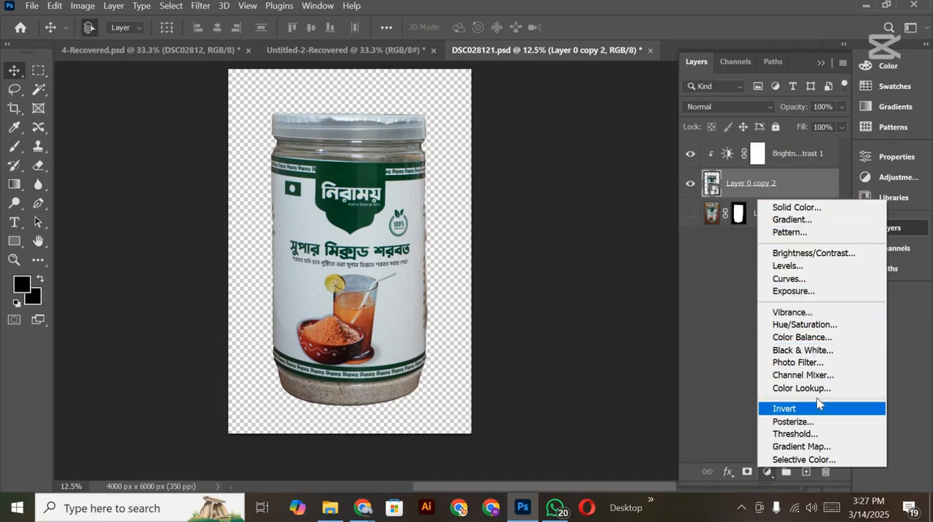
pyautogui.click(807, 326)
pyautogui.click(658, 217)
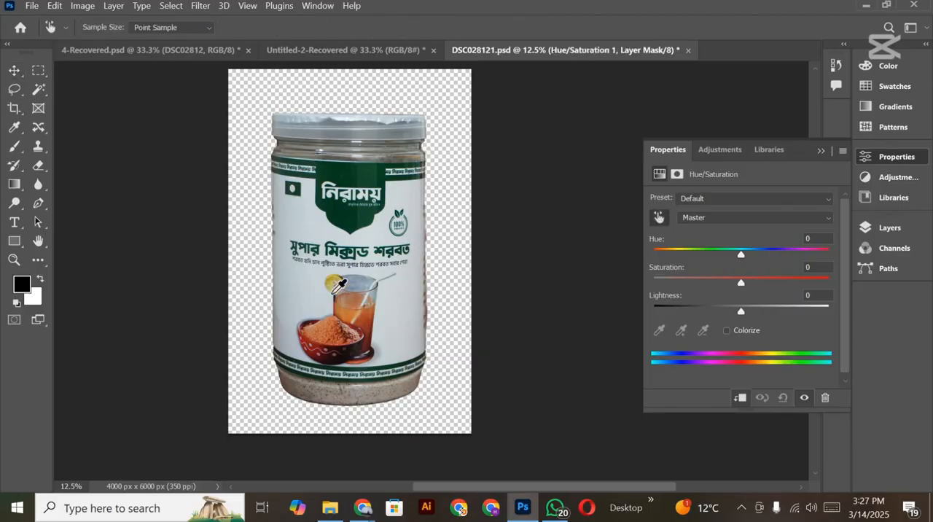
pyautogui.click(351, 219)
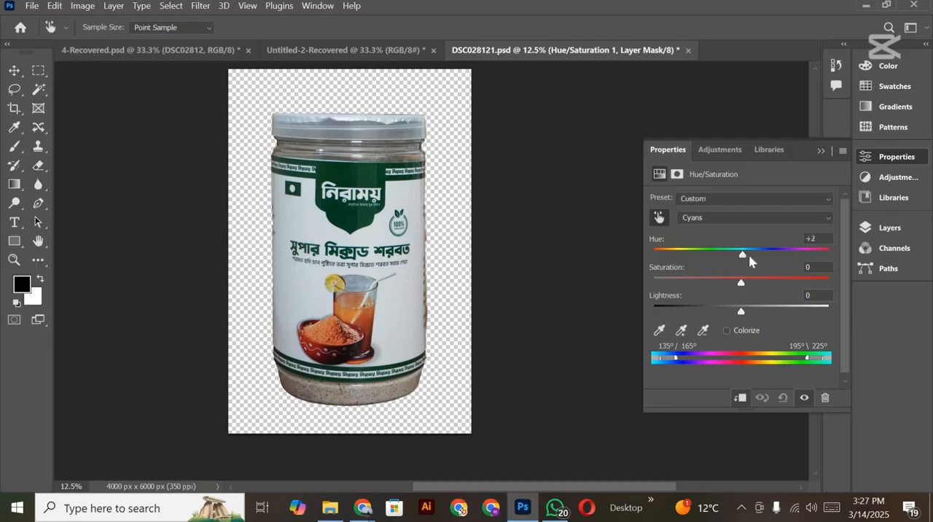
pyautogui.moveTo(748, 256); pyautogui.dragTo(752, 286)
pyautogui.click(822, 400)
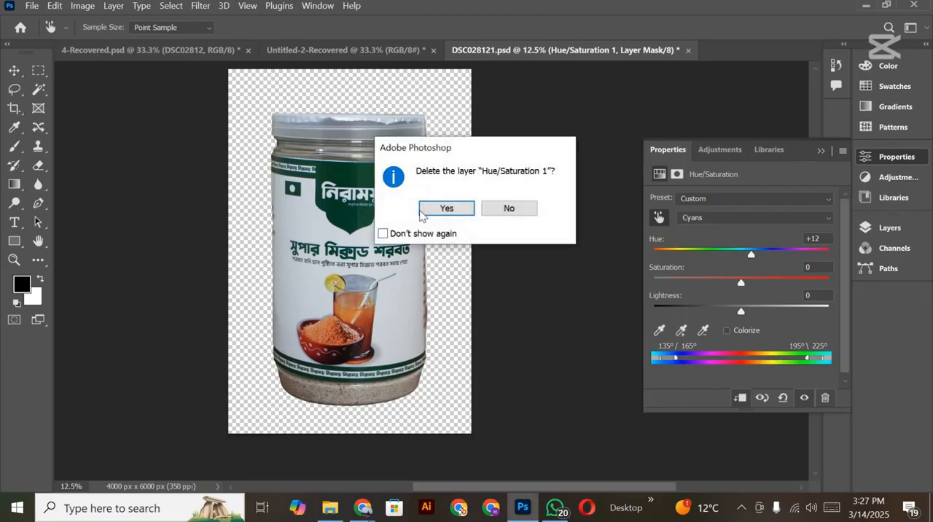
pyautogui.click(442, 210)
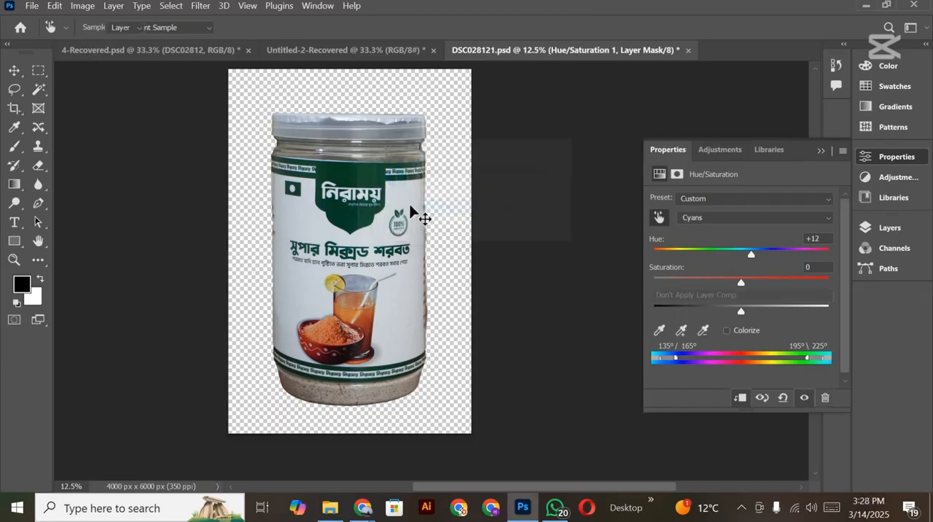
# Step: Add a Levels adjustment clipped to the merged jar layer, with the black output level raised to 26
pyautogui.click(871, 232)
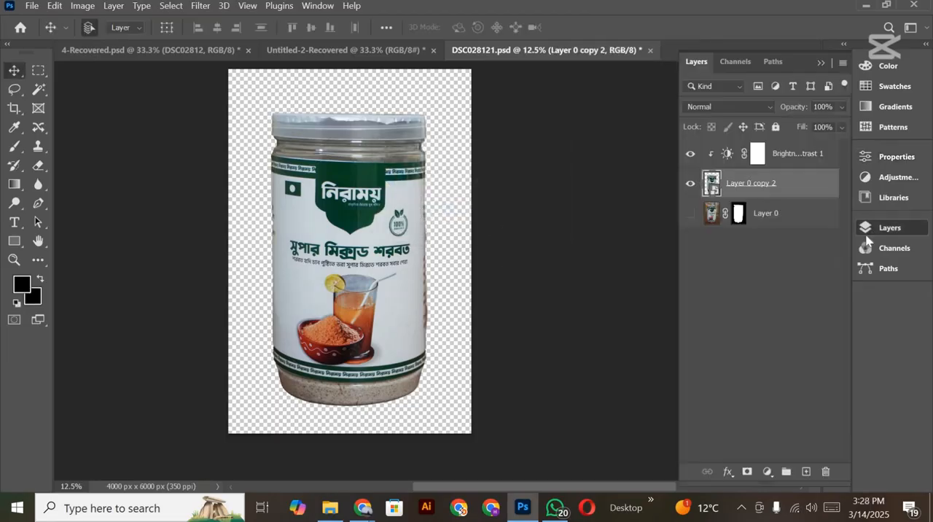
pyautogui.click(767, 471)
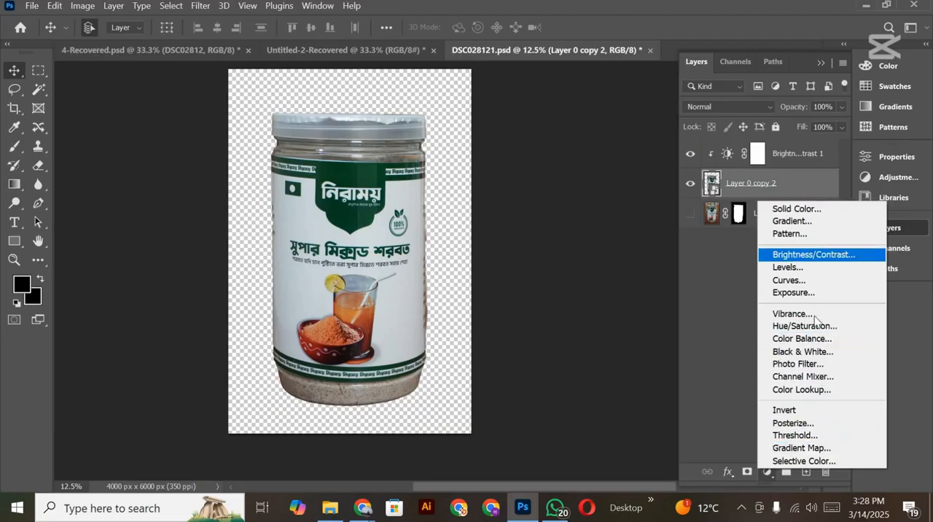
pyautogui.click(788, 268)
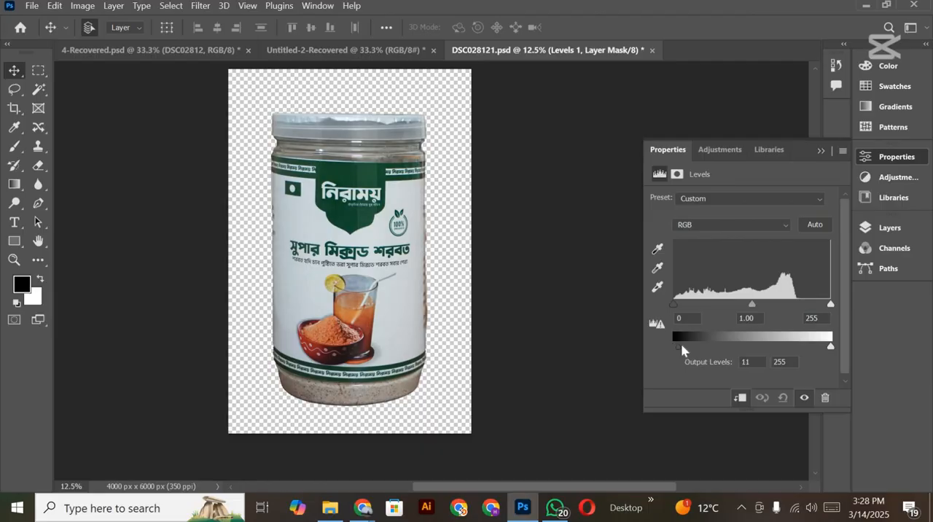
pyautogui.moveTo(683, 350); pyautogui.dragTo(689, 350)
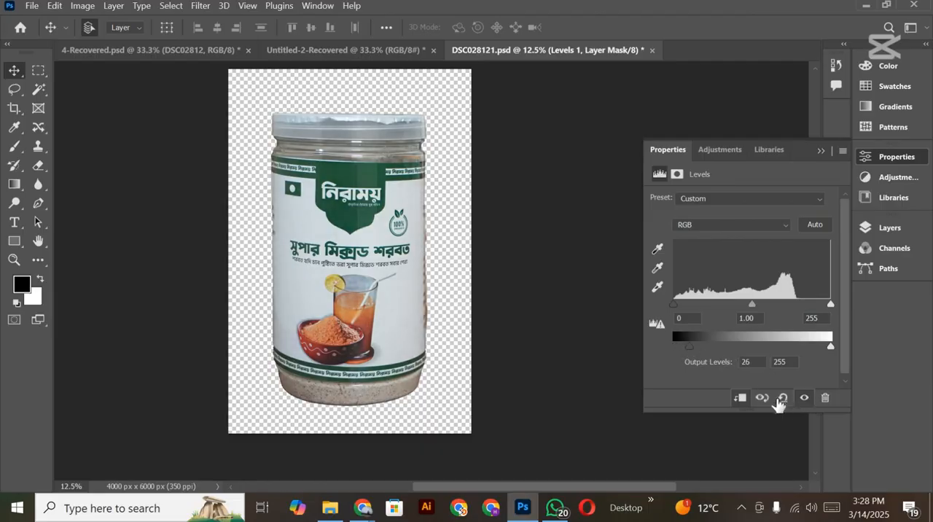
pyautogui.click(741, 404)
pyautogui.click(821, 151)
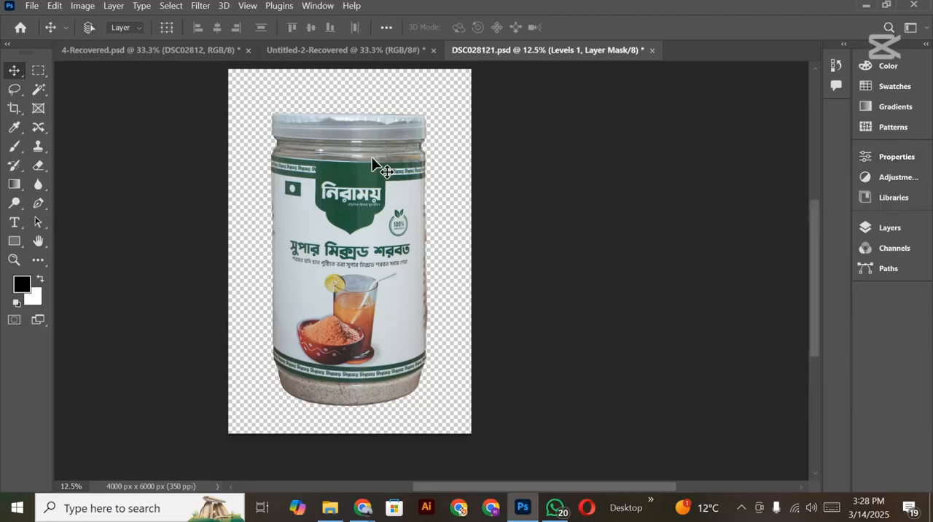
pyautogui.hotkey('ctrl', 'l')
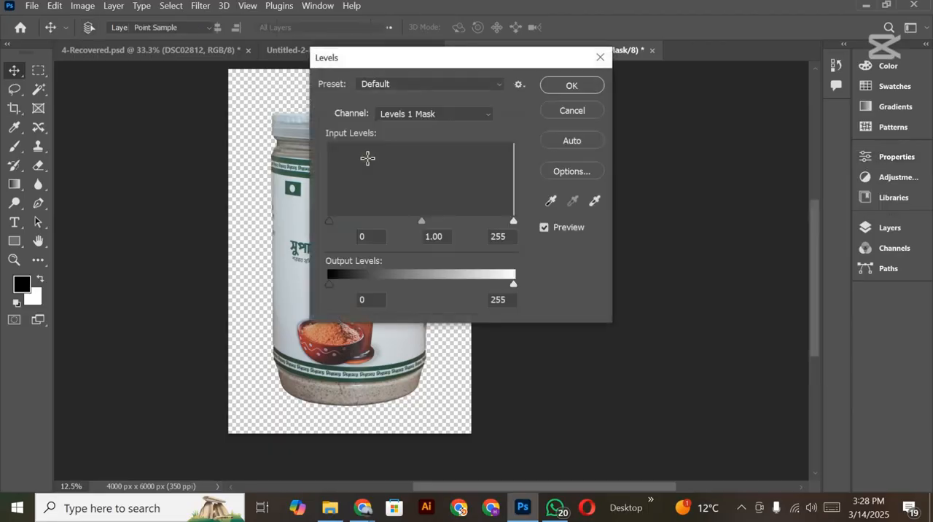
pyautogui.click(573, 112)
pyautogui.click(888, 228)
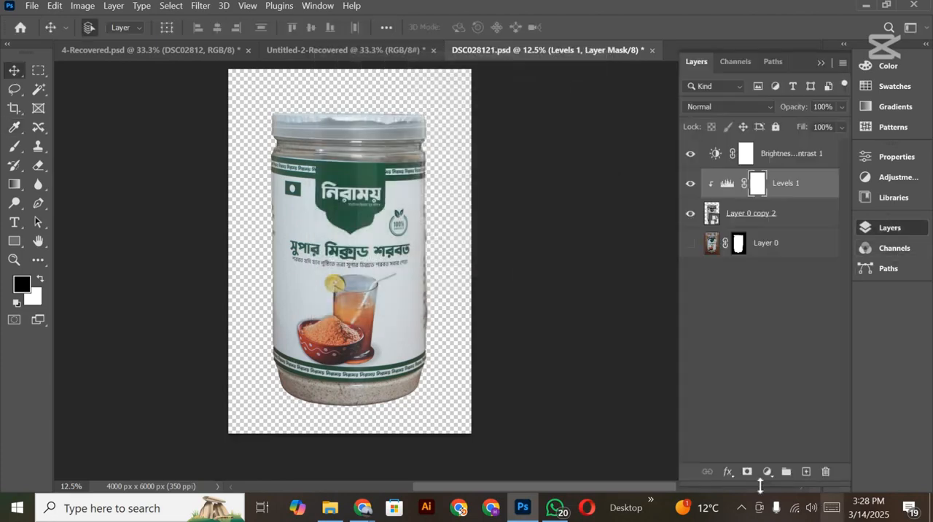
pyautogui.click(766, 472)
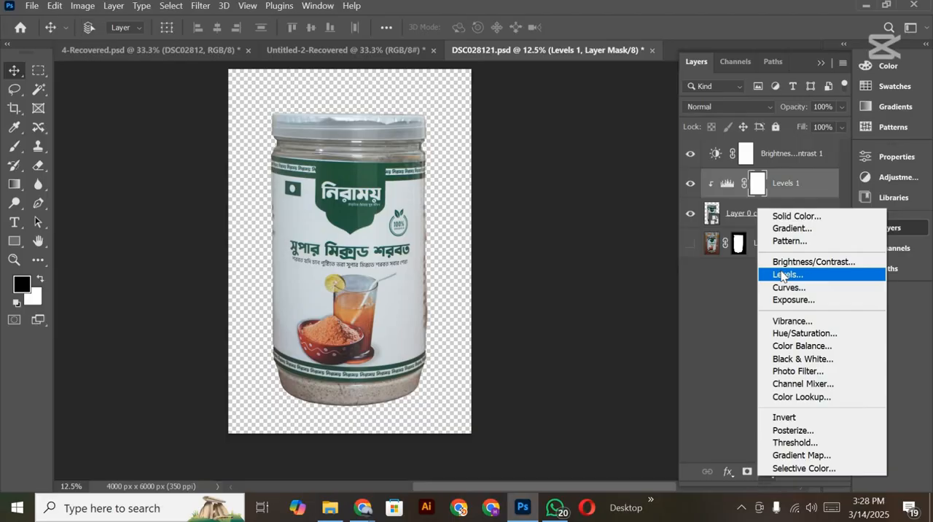
pyautogui.click(541, 284)
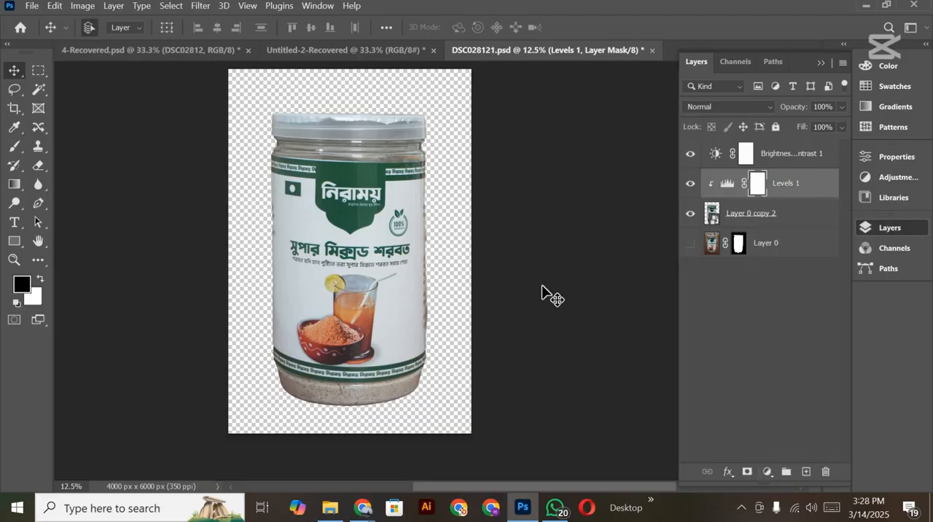
# Step: Apply an S-shaped Curves correction to the Levels layer's mask, with points at input 54, output 26 and input 158, output 202
pyautogui.hotkey('ctrl', 'm')
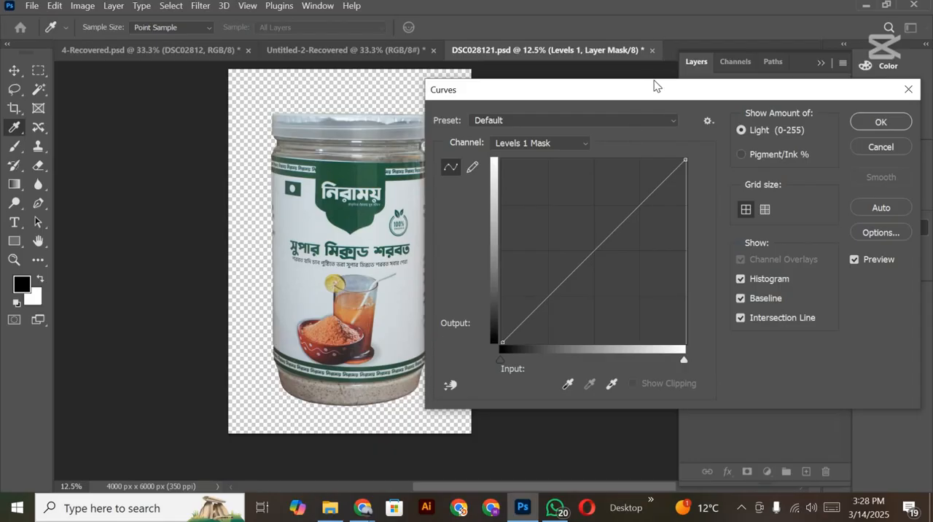
pyautogui.moveTo(634, 96); pyautogui.dragTo(673, 85)
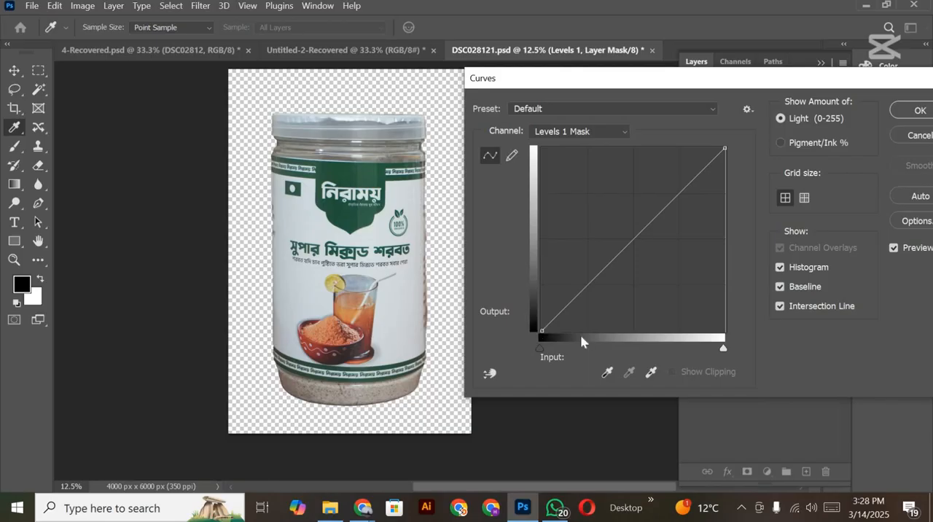
pyautogui.moveTo(545, 328); pyautogui.dragTo(574, 338)
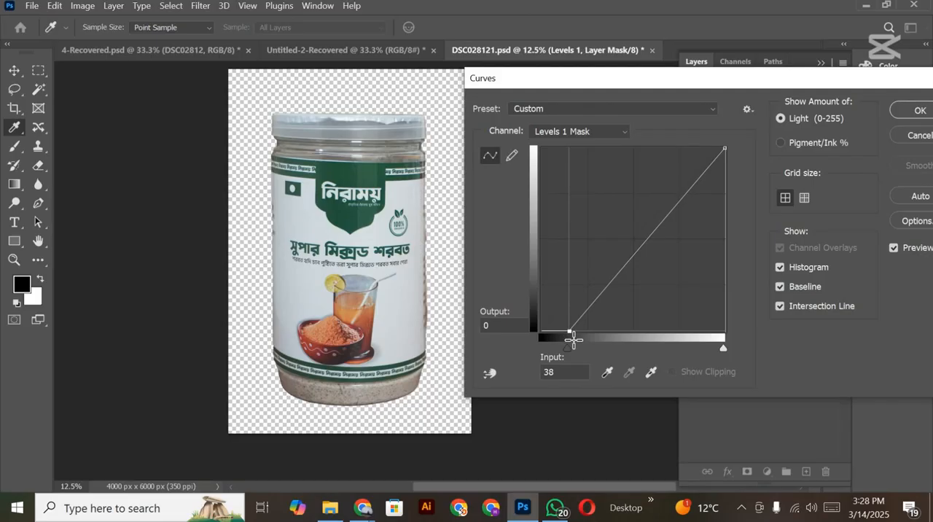
pyautogui.click(587, 323)
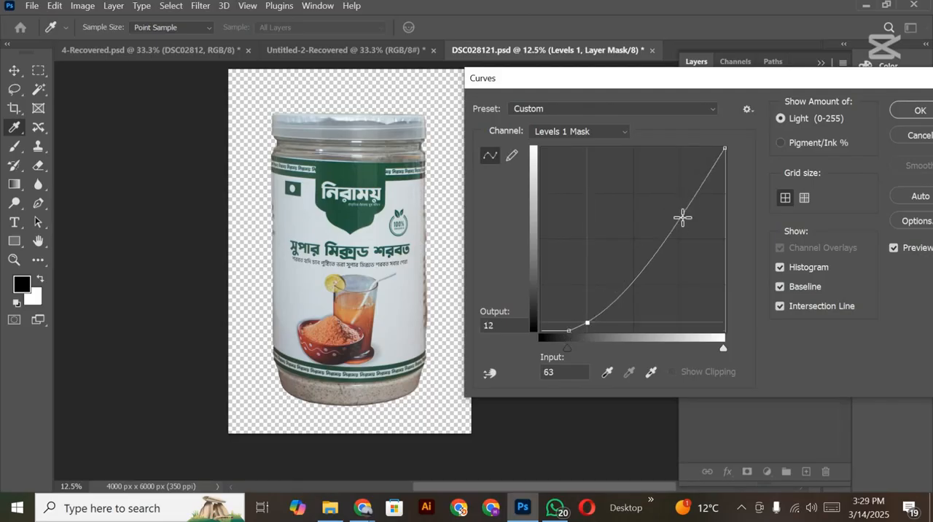
pyautogui.click(682, 194)
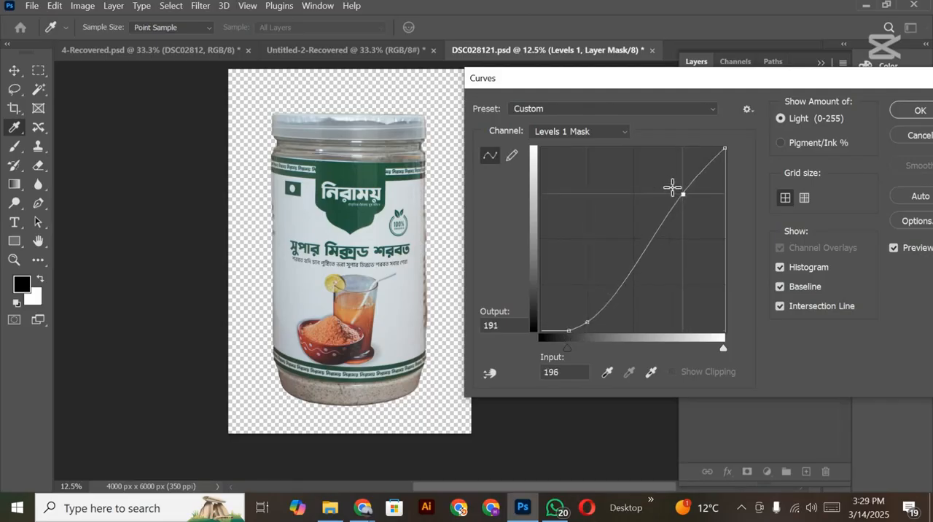
pyautogui.moveTo(672, 188); pyautogui.dragTo(655, 186)
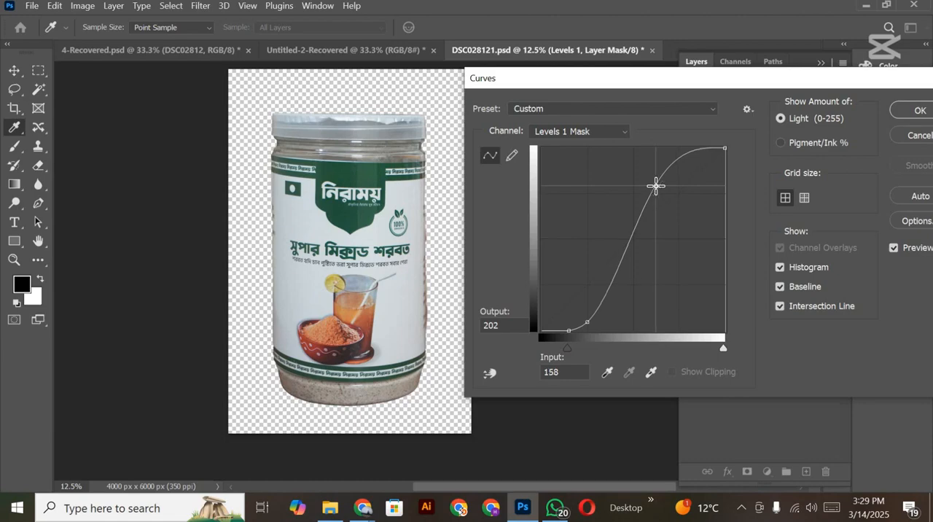
pyautogui.click(555, 329)
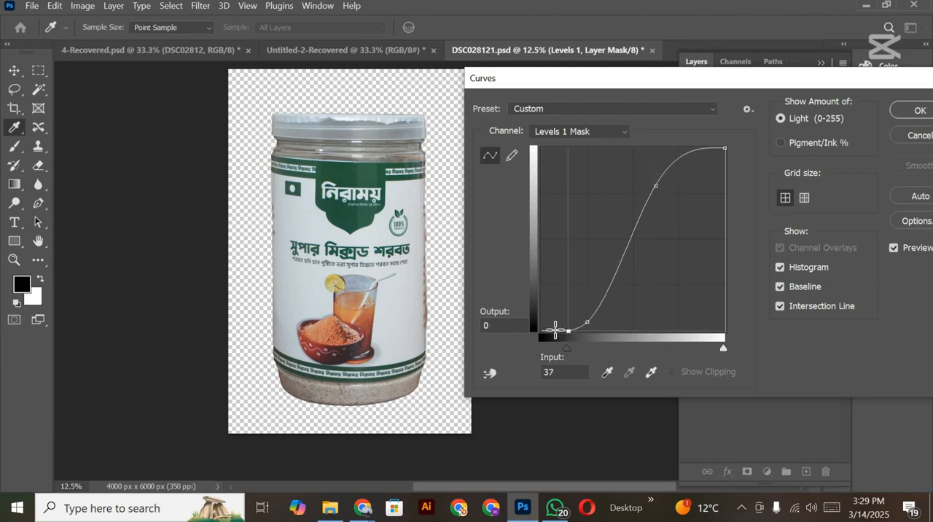
pyautogui.moveTo(556, 330); pyautogui.dragTo(580, 312)
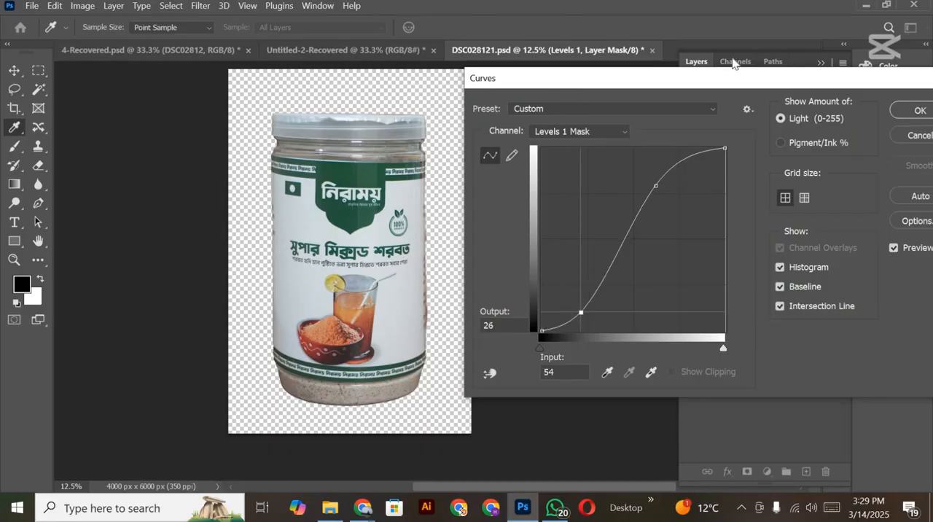
pyautogui.moveTo(811, 84); pyautogui.dragTo(507, 168)
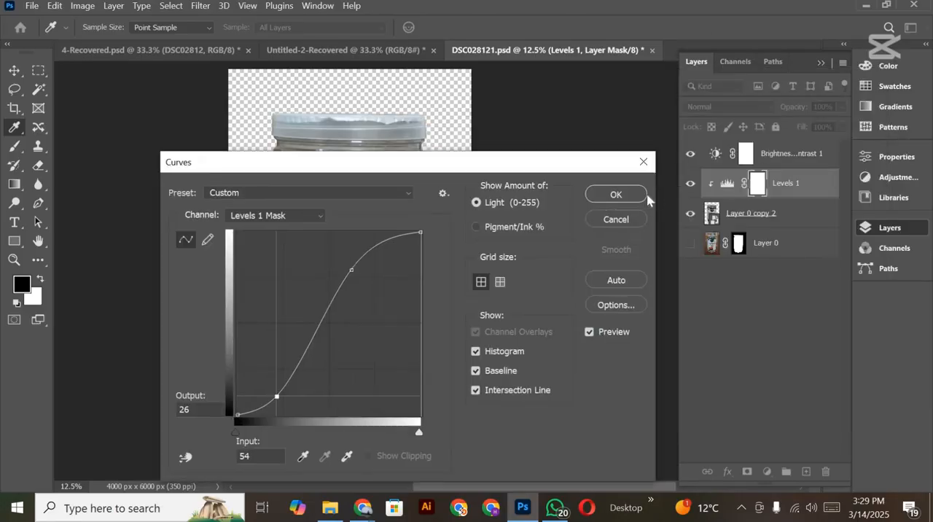
pyautogui.click(616, 195)
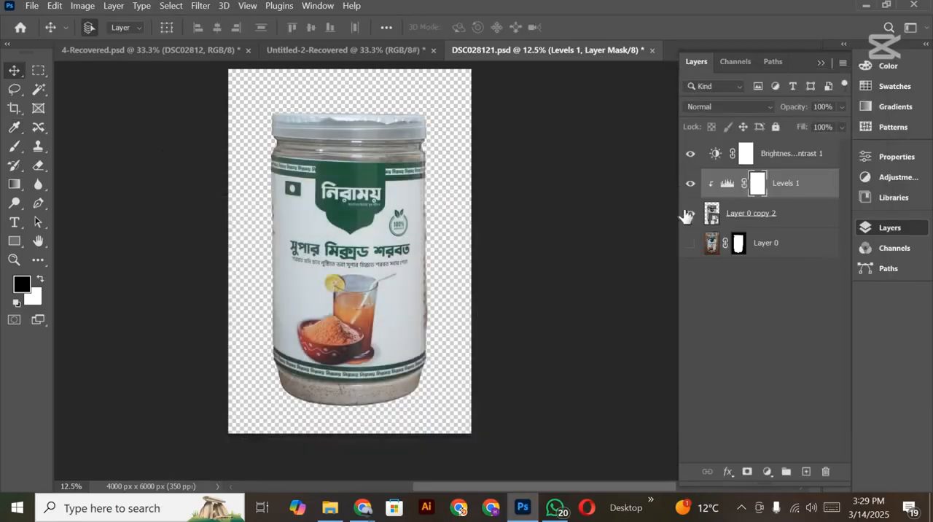
# Step: Compare the jar with the Levels and Brightness/Contrast adjustments each switched off and on
pyautogui.click(688, 187)
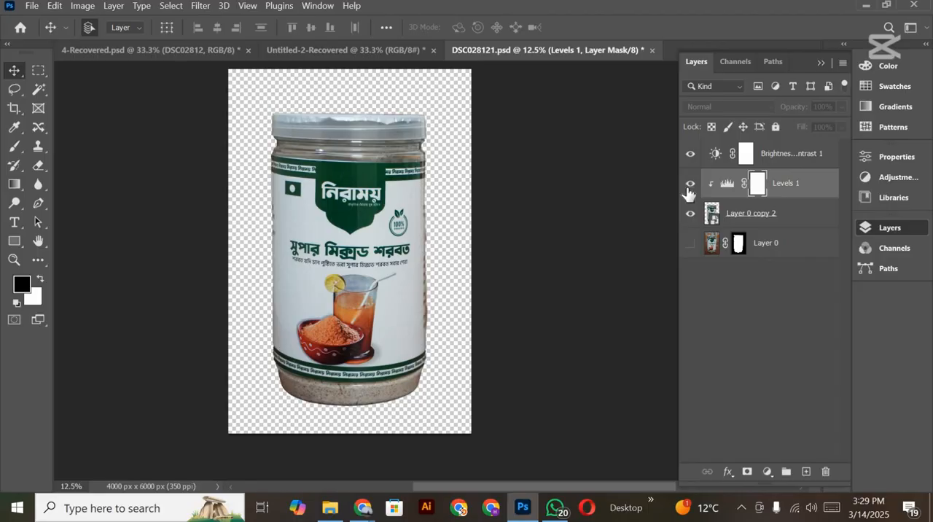
pyautogui.click(689, 191)
pyautogui.click(689, 153)
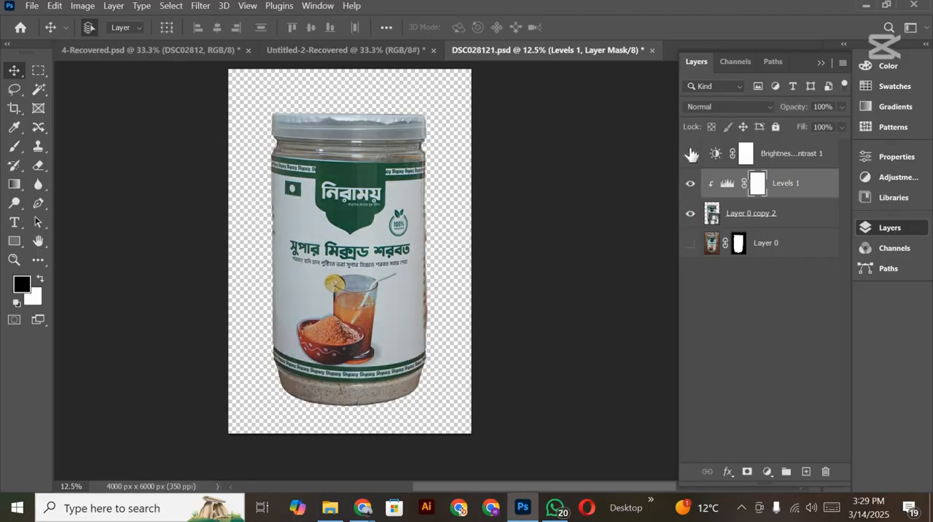
pyautogui.click(689, 153)
pyautogui.moveTo(460, 297); pyautogui.dragTo(493, 298)
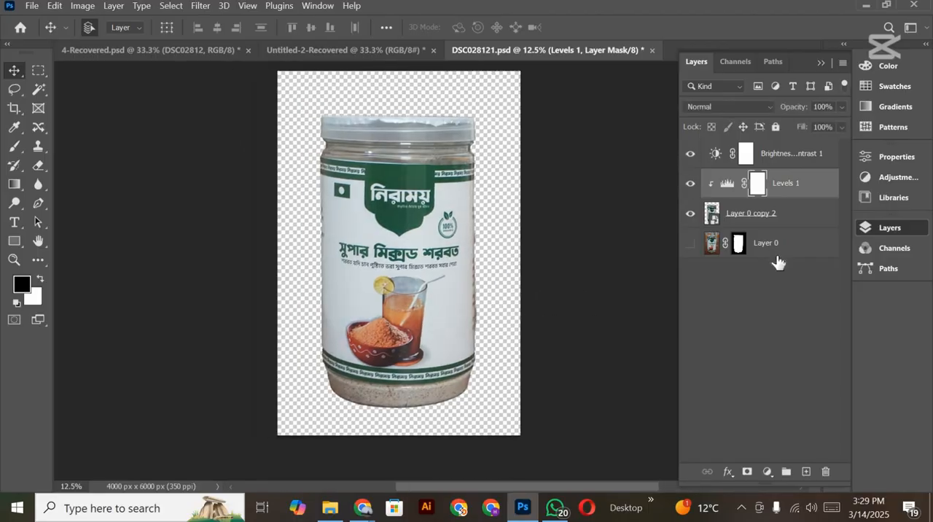
# Step: Open the Camera Raw Filter on the merged jar layer and set Noise Reduction to 41 and Color Noise Reduction to 16
pyautogui.click(776, 223)
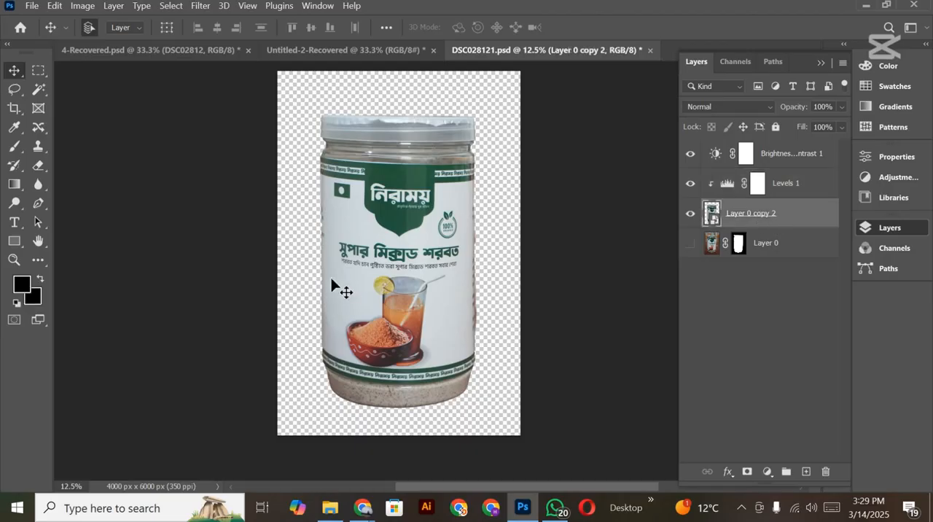
pyautogui.click(205, 9)
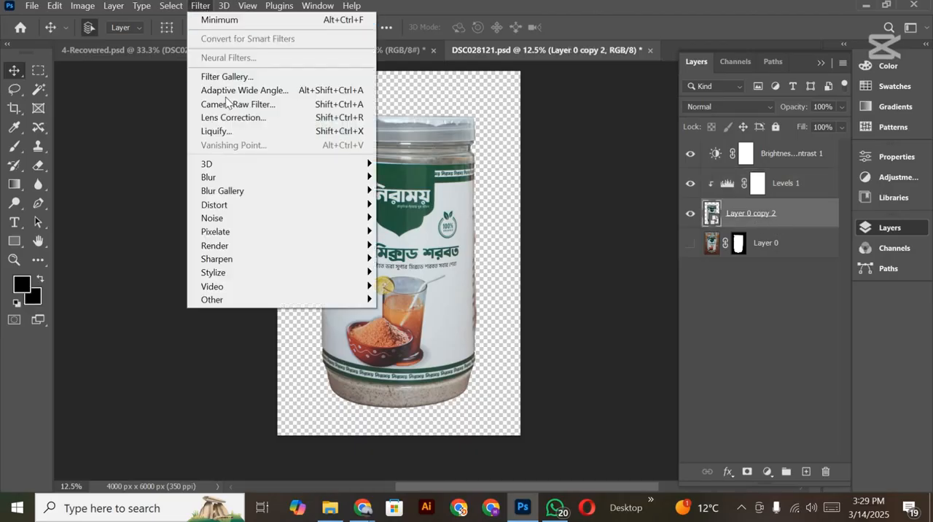
pyautogui.click(232, 102)
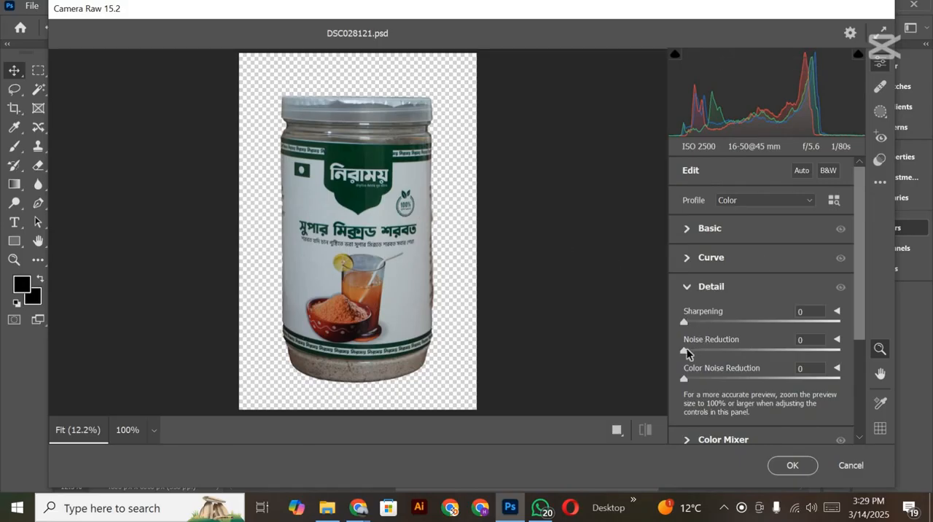
pyautogui.click(750, 354)
pyautogui.click(708, 379)
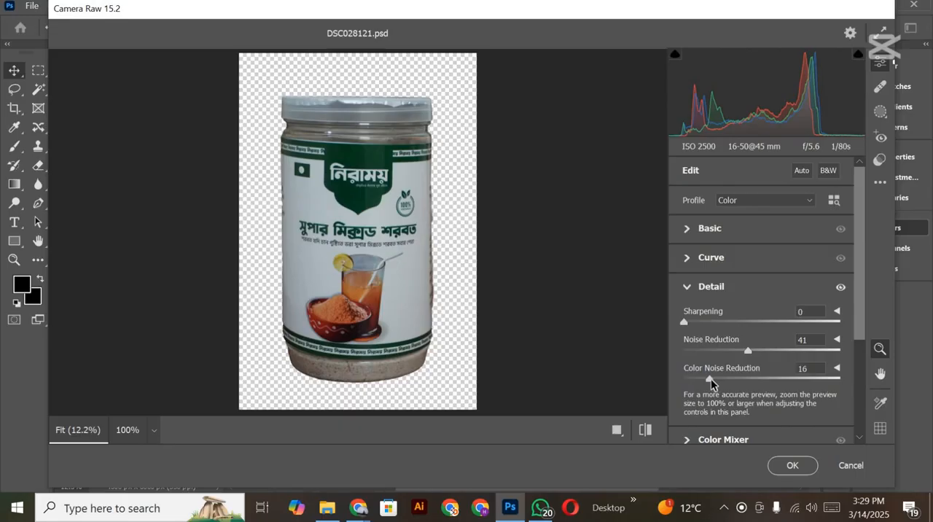
# Step: Raise the exposure to +0.45, lower the texture slightly, and apply the Camera Raw Filter to the jar
pyautogui.click(688, 228)
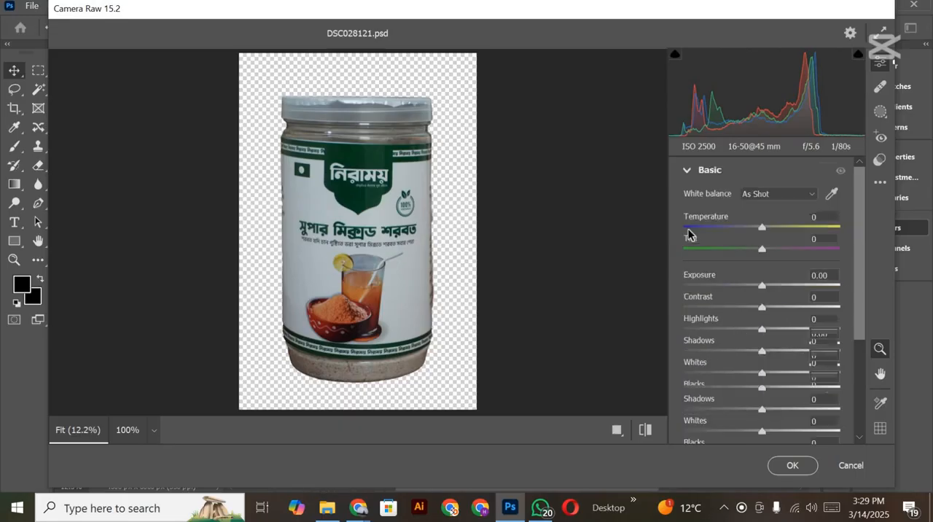
pyautogui.click(770, 284)
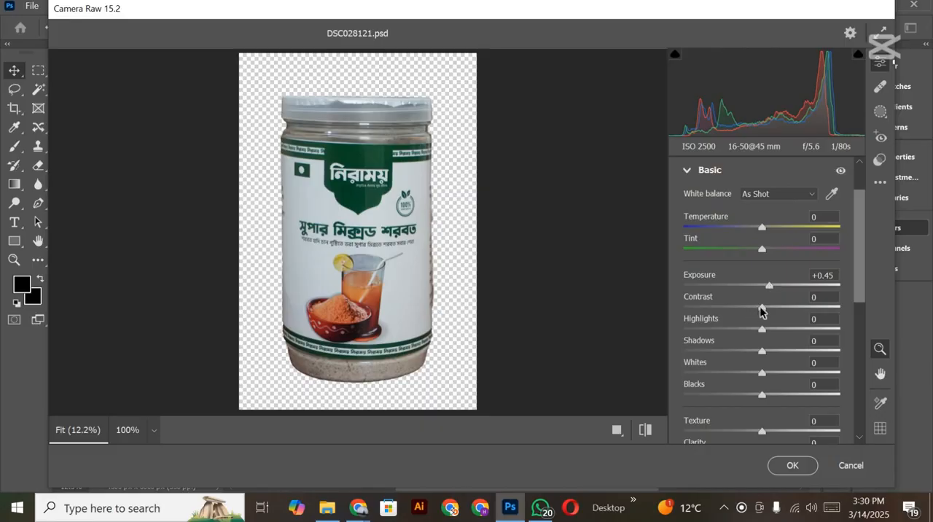
pyautogui.scroll(-2, 746, 356)
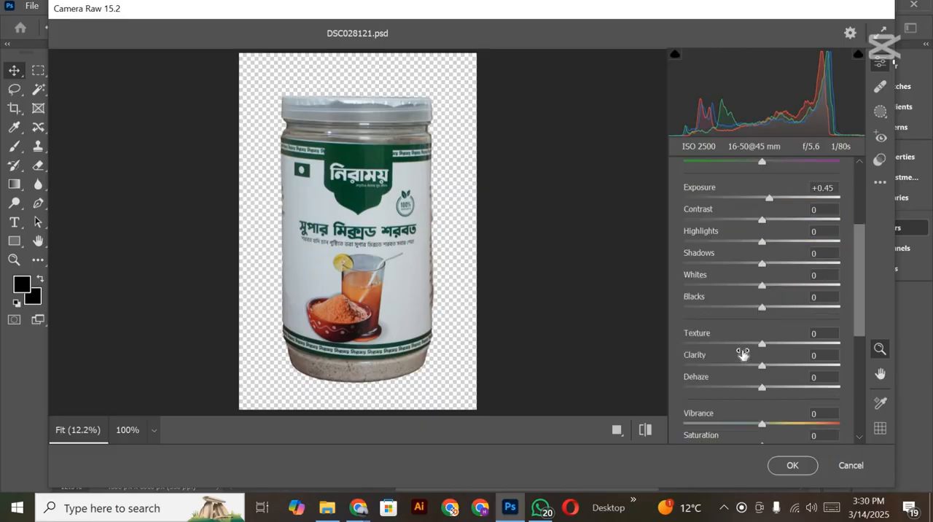
pyautogui.click(744, 343)
pyautogui.click(798, 470)
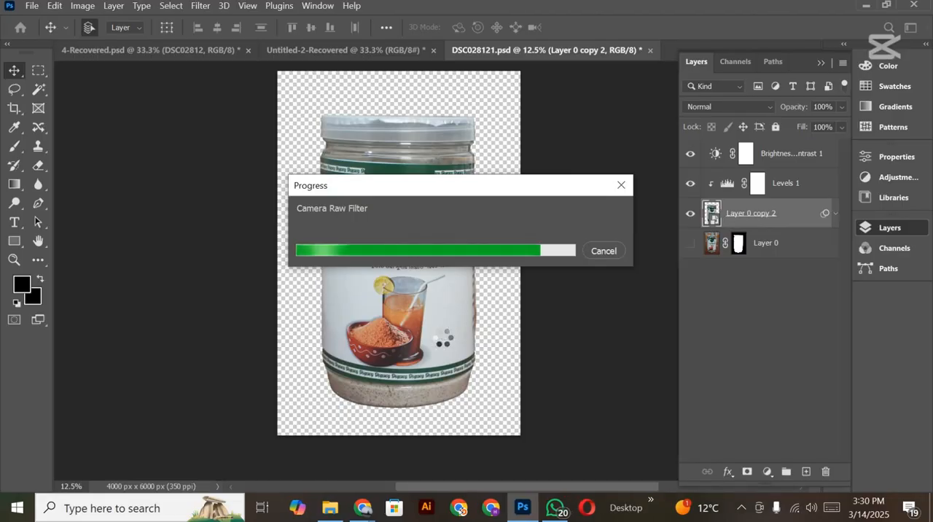
# Step: Inspect the filtered jar with the Levels adjustment hidden
pyautogui.scroll(-3, 433, 333)
pyautogui.scroll(2, 435, 335)
pyautogui.scroll(2, 433, 335)
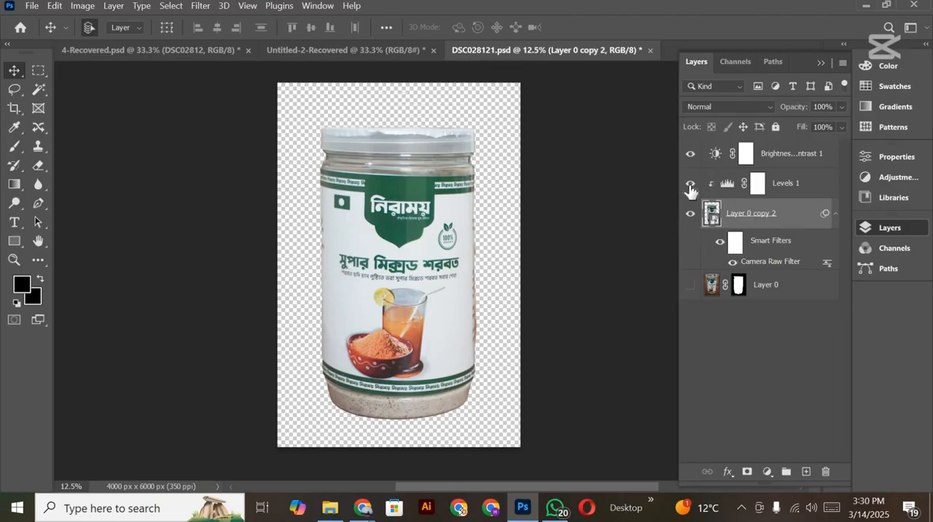
pyautogui.click(689, 187)
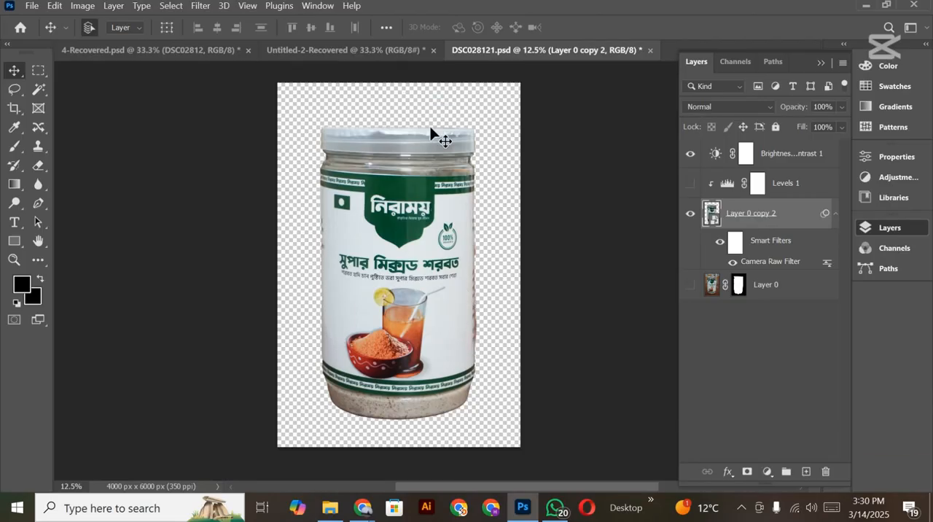
pyautogui.scroll(1, 433, 136)
pyautogui.scroll(-1, 737, 324)
# Step: Add a black #000000 Solid Color fill layer, move it to the top of the layer stack, and invert its mask
pyautogui.click(767, 472)
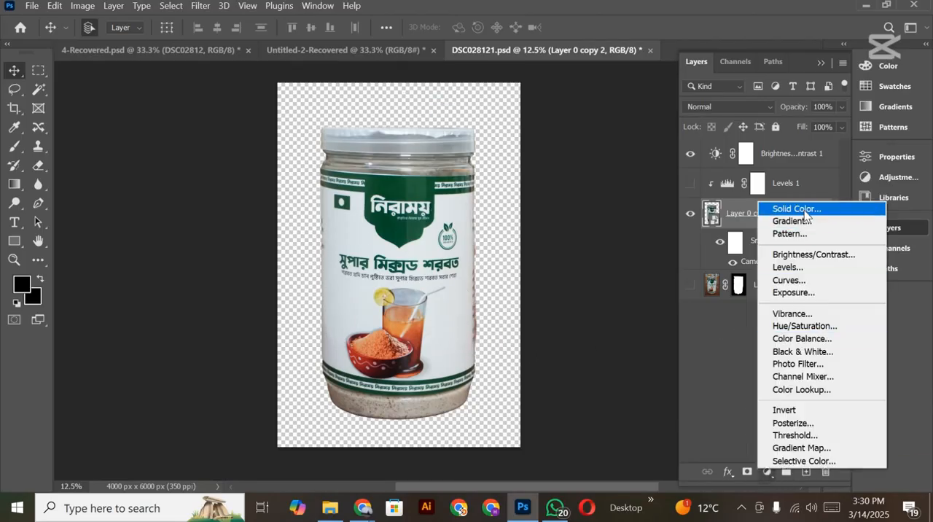
pyautogui.click(805, 210)
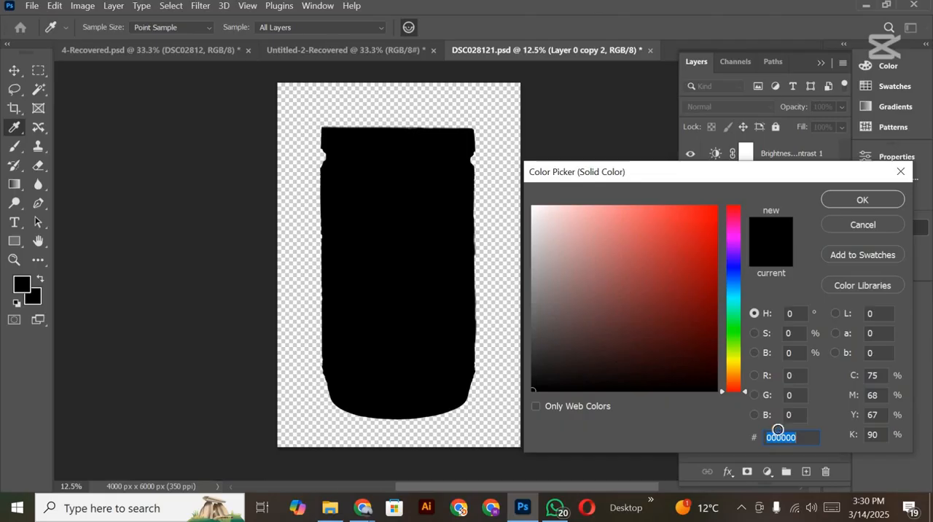
pyautogui.moveTo(777, 430); pyautogui.dragTo(776, 419)
pyautogui.click(861, 201)
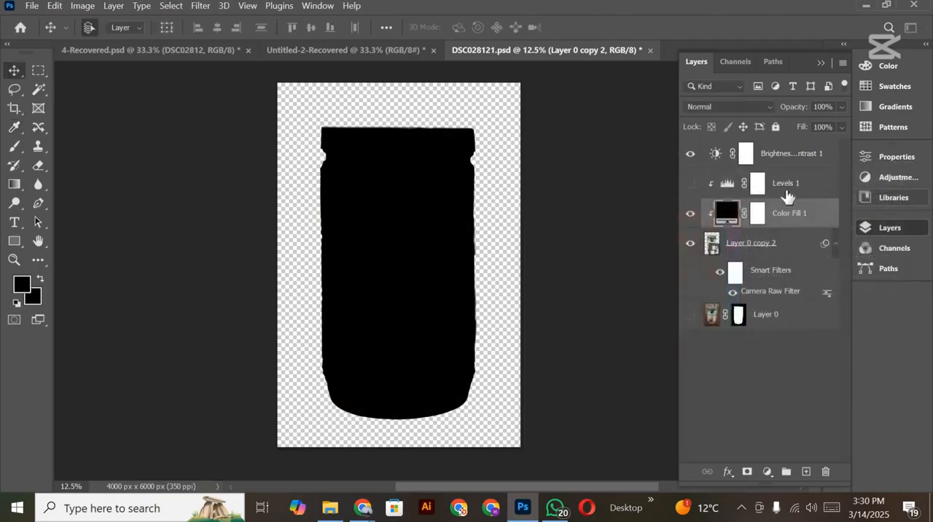
pyautogui.moveTo(780, 220); pyautogui.dragTo(780, 157)
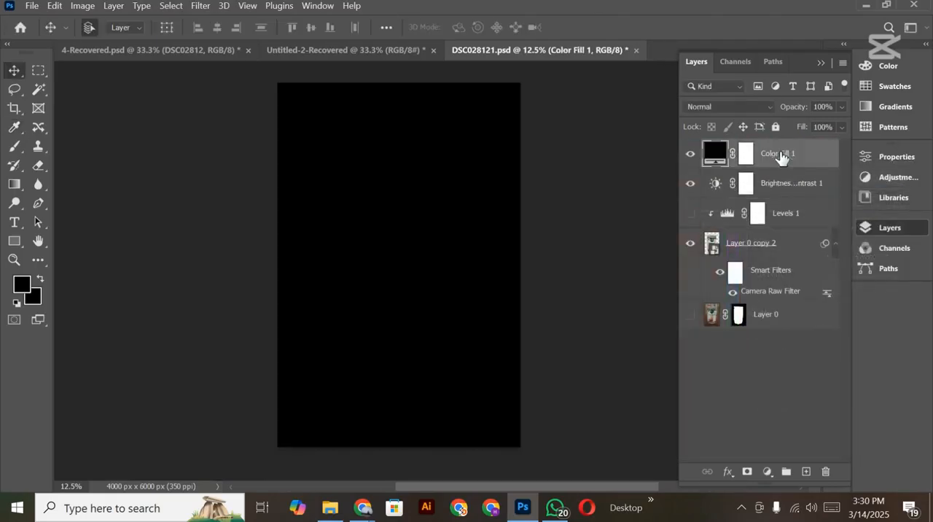
pyautogui.click(745, 156)
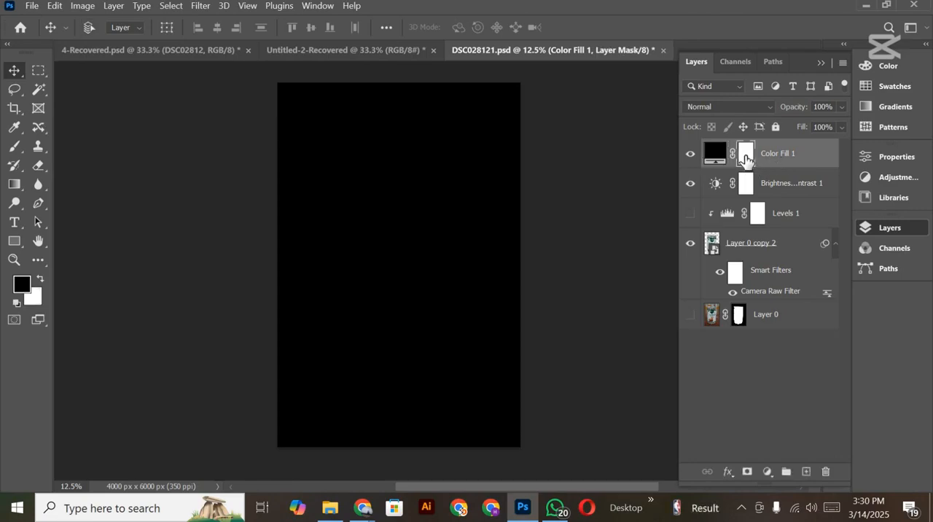
pyautogui.hotkey('ctrl', 'i')
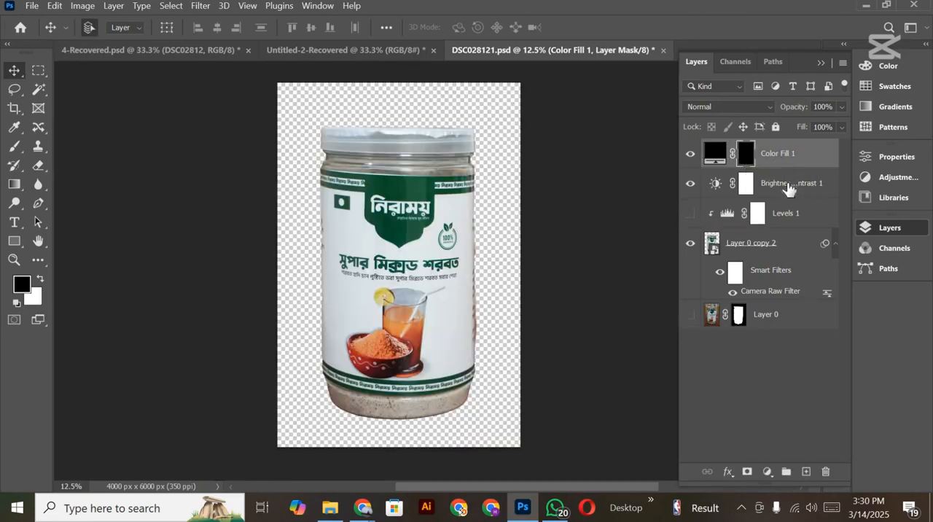
# Step: Clip the Color Fill and Brightness/Contrast layers to the jar layer
pyautogui.moveTo(745, 154); pyautogui.dragTo(740, 164)
pyautogui.keyDown('alt'); pyautogui.click(739, 167); pyautogui.keyUp('alt')
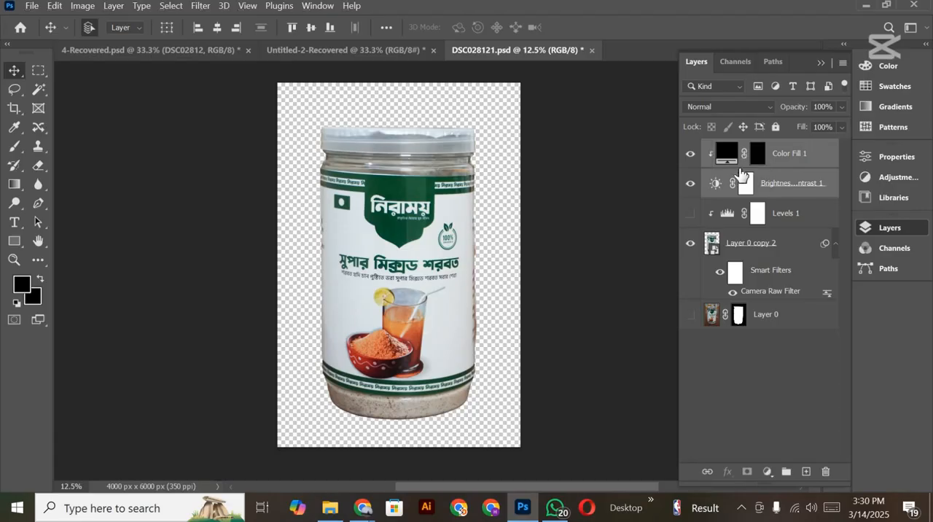
pyautogui.click(784, 191)
pyautogui.keyDown('ctrl'); pyautogui.click(787, 215); pyautogui.keyUp('ctrl')
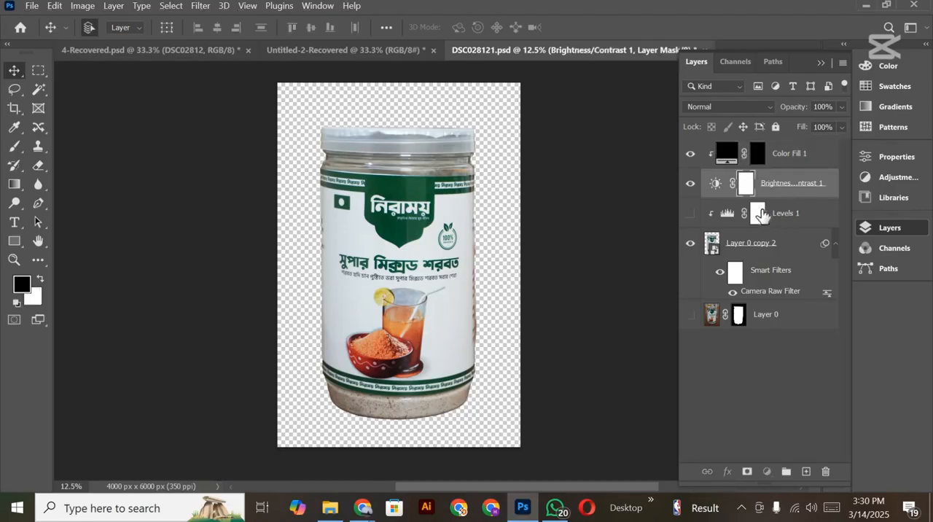
pyautogui.keyDown('alt'); pyautogui.click(730, 196); pyautogui.keyUp('alt')
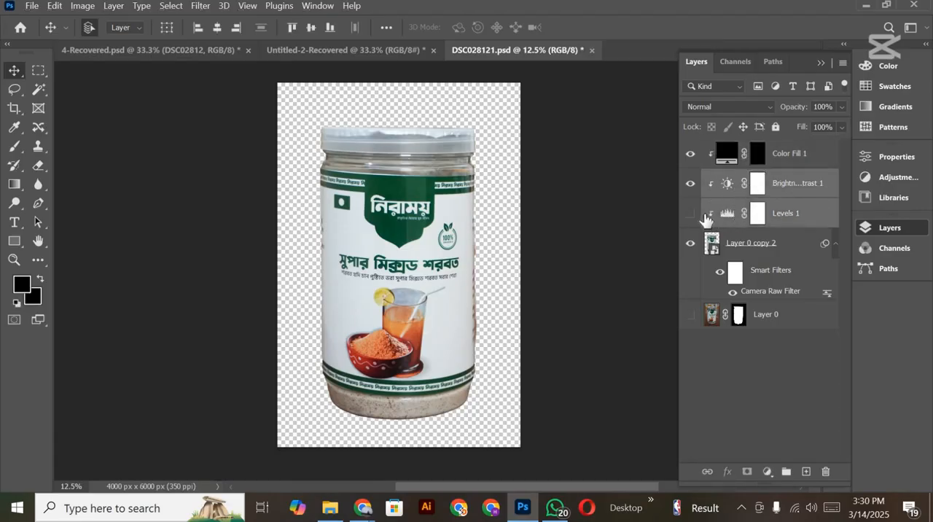
# Step: Compare the jar with the Levels adjustment on and off, and delete the Levels layer
pyautogui.click(690, 214)
pyautogui.click(690, 214)
pyautogui.click(784, 213)
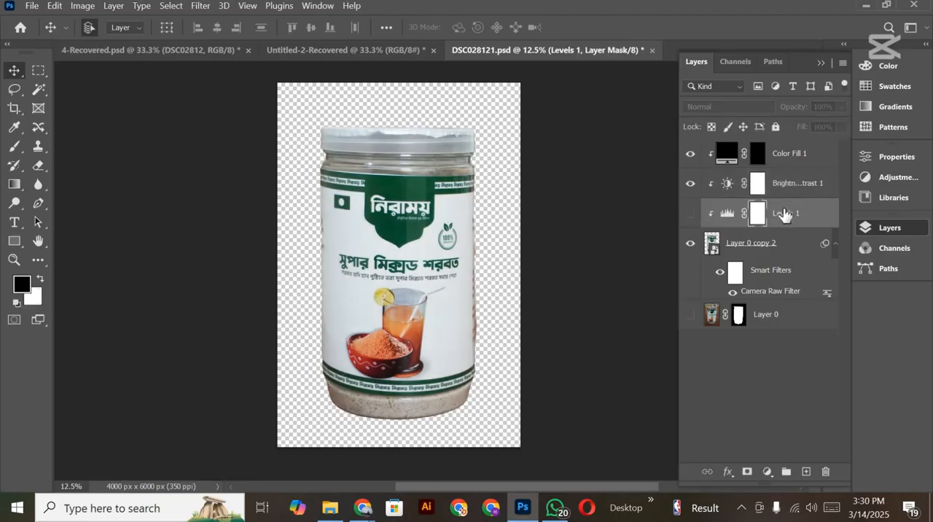
pyautogui.press('Delete')
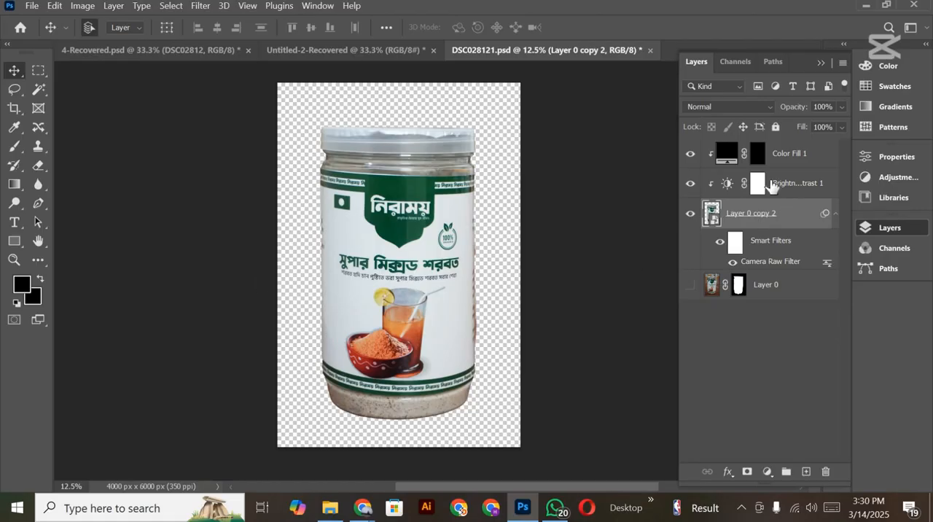
# Step: Paint white across the jar's lower part on the Color Fill mask with a soft 2900 px brush
pyautogui.click(756, 153)
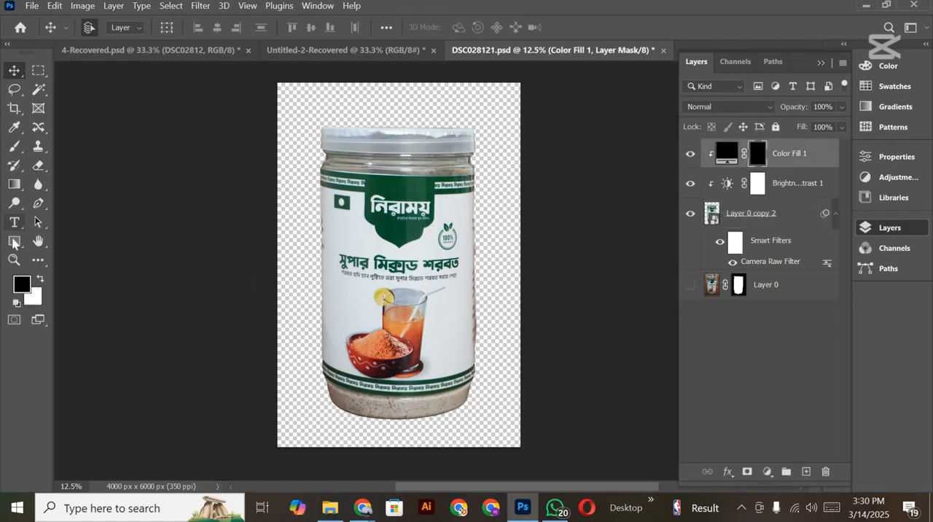
pyautogui.click(13, 146)
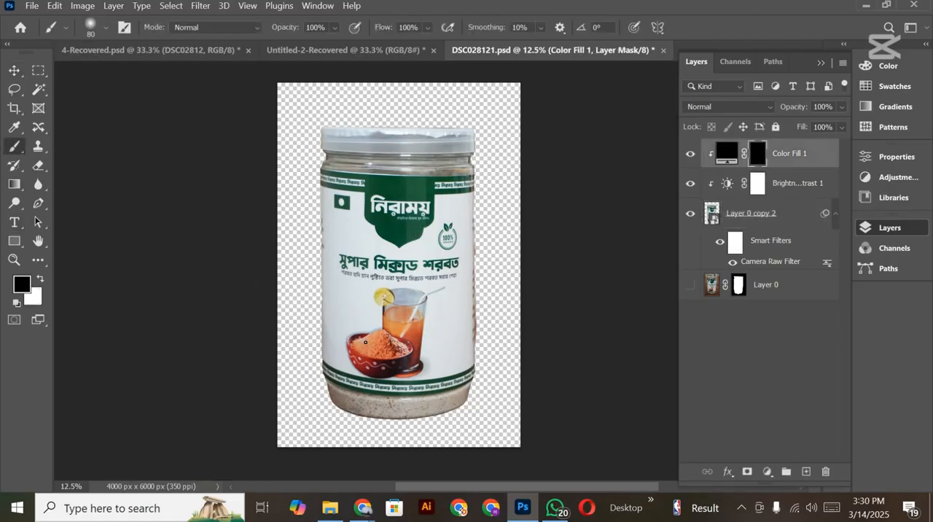
pyautogui.press(']')
pyautogui.press(']')
pyautogui.press(']')
pyautogui.press(']')
pyautogui.press(']')
pyautogui.press(']')
pyautogui.press(']')
pyautogui.press(']')
pyautogui.press(']')
pyautogui.press('x')
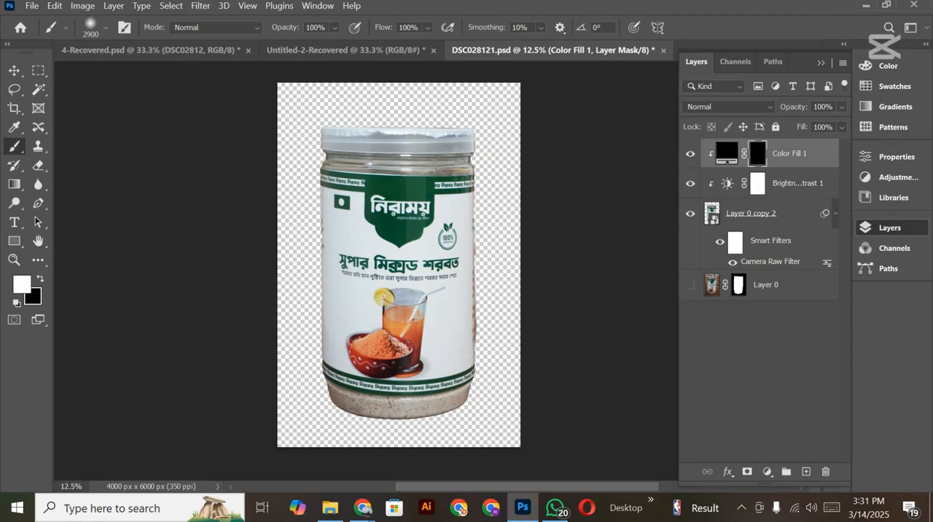
pyautogui.moveTo(318, 392)
pyautogui.mouseDown()
pyautogui.moveTo(347, 385)
pyautogui.moveTo(472, 415)
pyautogui.mouseUp()
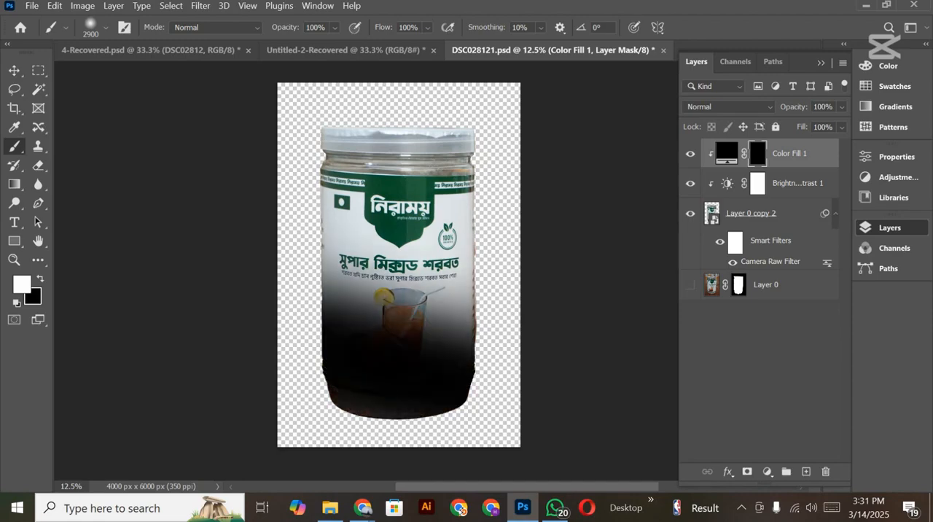
pyautogui.click(14, 71)
pyautogui.press('v')
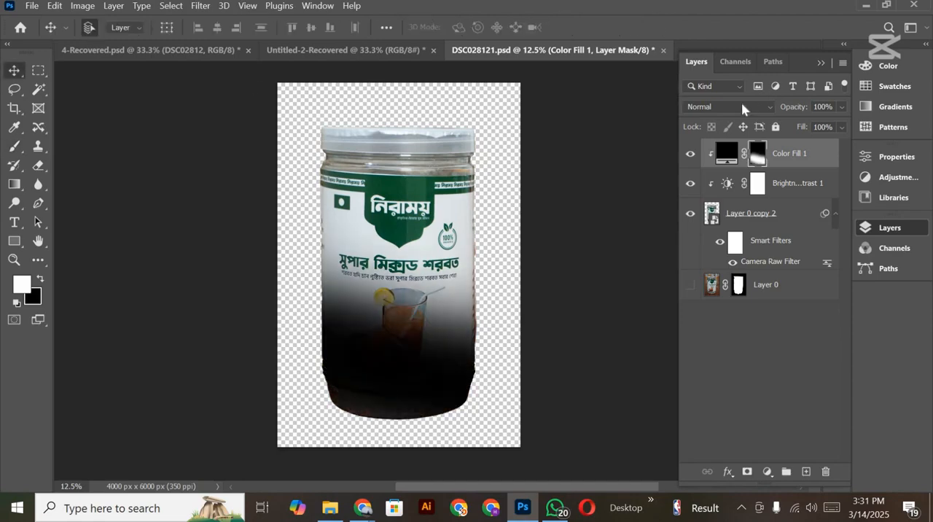
# Step: Try the Lighter Color blend mode on the Color Fill layer, and delete its mask and the layer
pyautogui.click(741, 106)
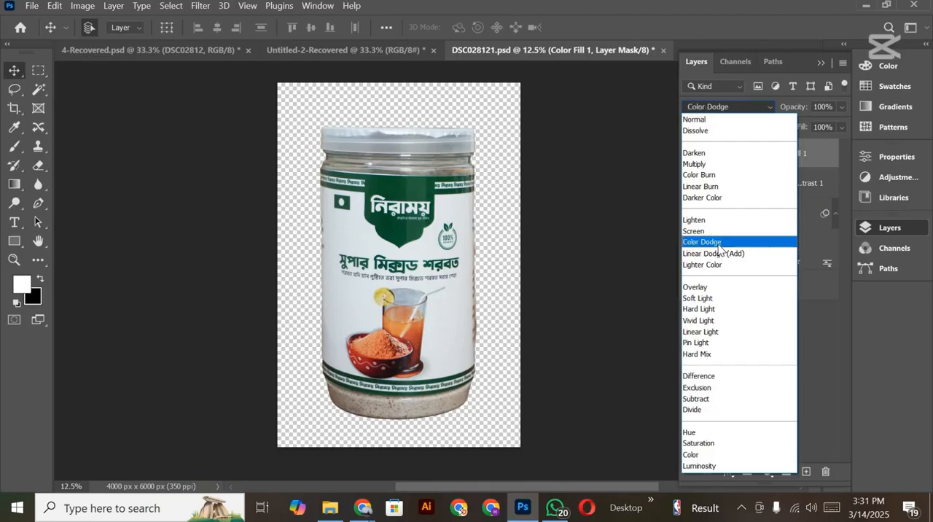
pyautogui.click(720, 265)
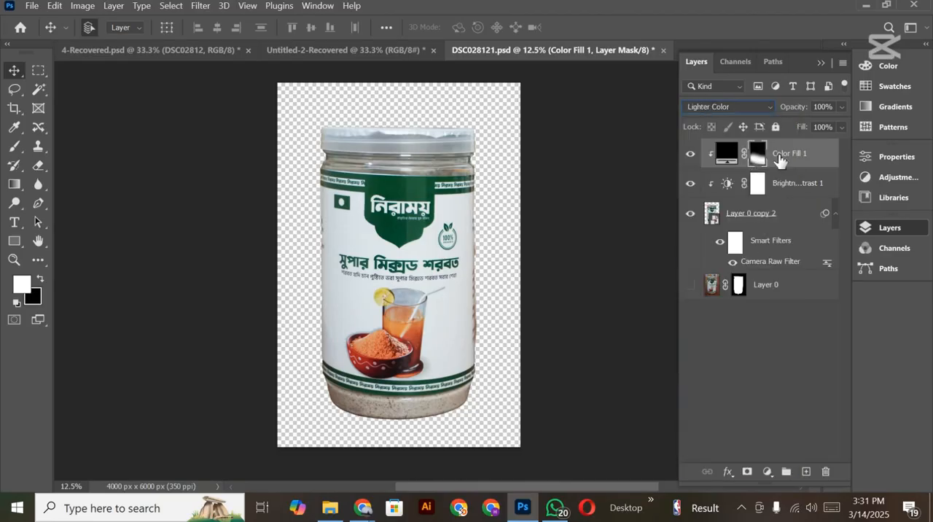
pyautogui.click(824, 475)
pyautogui.click(446, 209)
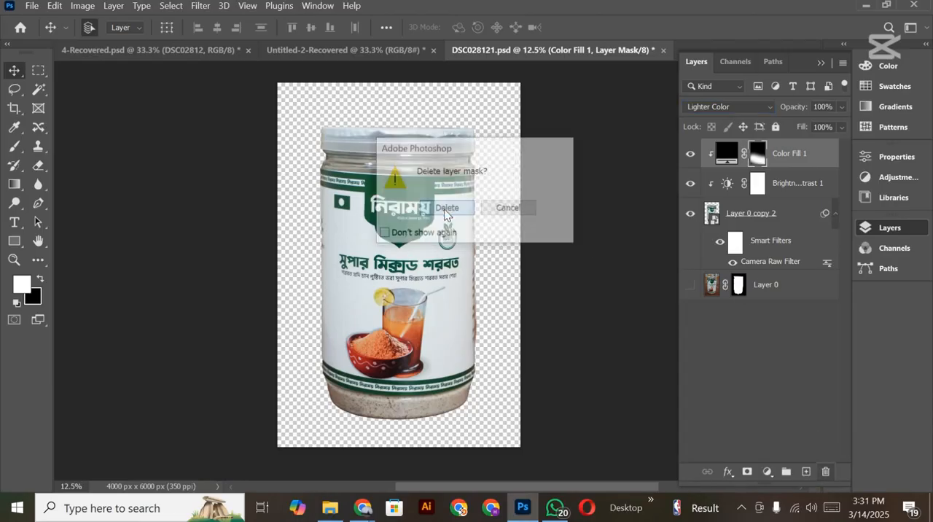
pyautogui.click(825, 472)
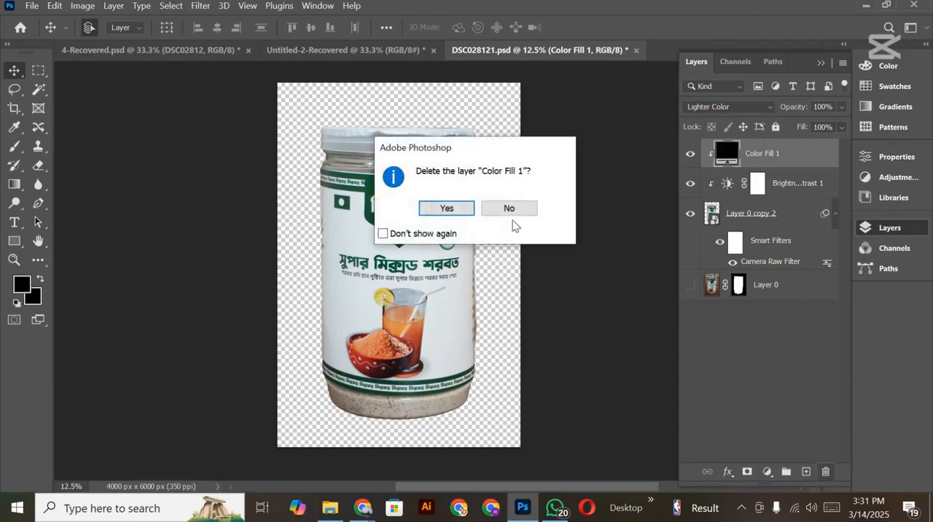
pyautogui.click(446, 208)
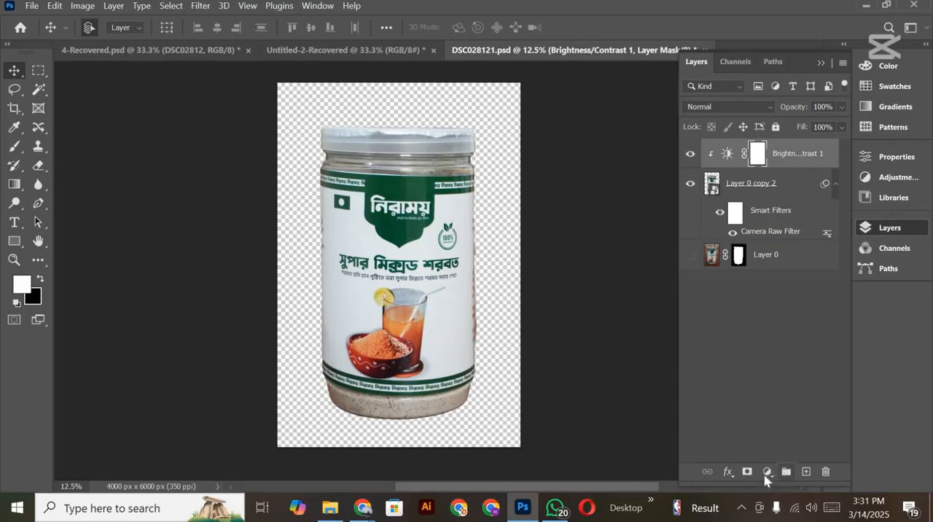
# Step: Add a Gradient Map adjustment layer above the Brightness/Contrast adjustment
pyautogui.click(767, 472)
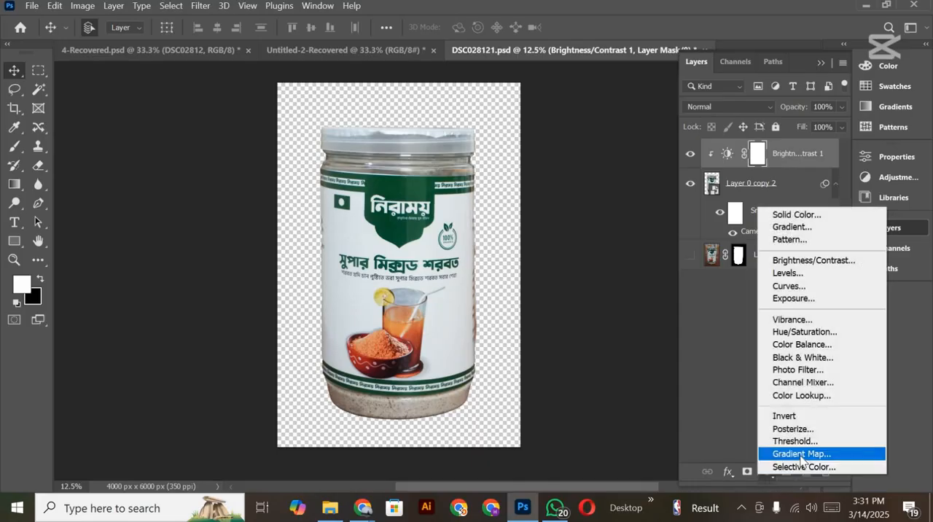
pyautogui.click(800, 459)
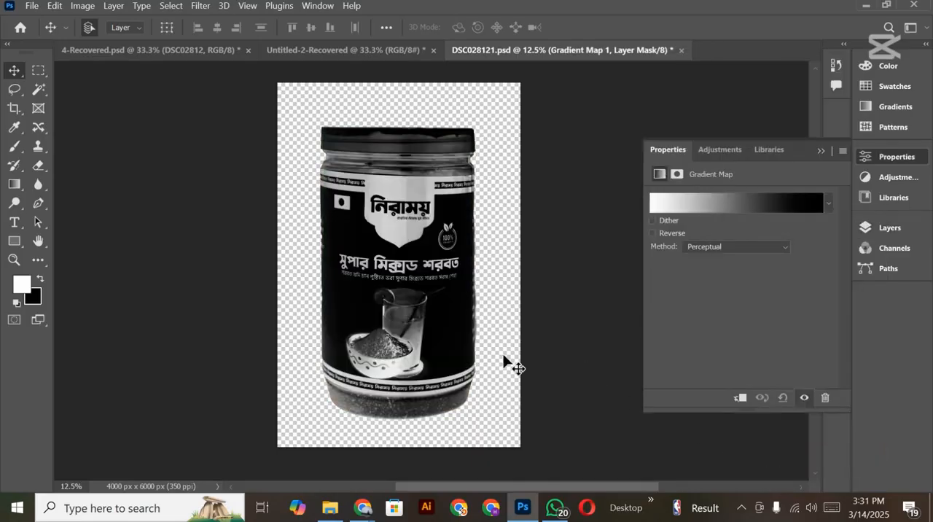
pyautogui.click(888, 156)
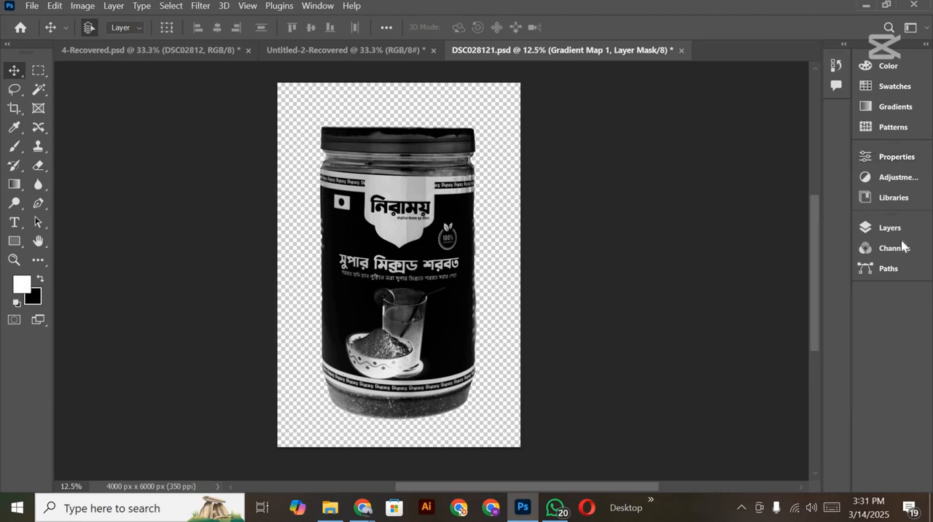
pyautogui.click(890, 228)
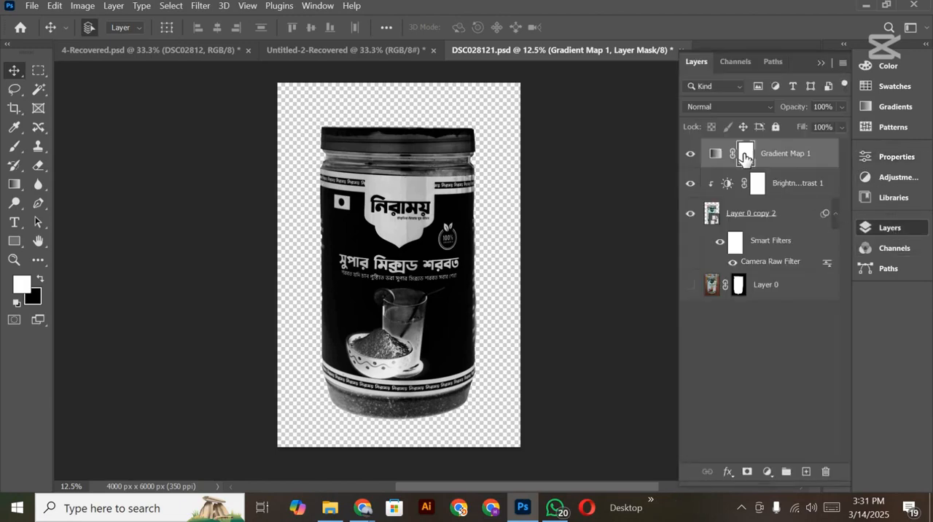
# Step: Invert the Gradient Map mask to black and draw a white-to-black linear gradient on it from the jar's base up to mid-label
pyautogui.hotkey('ctrl', 'i')
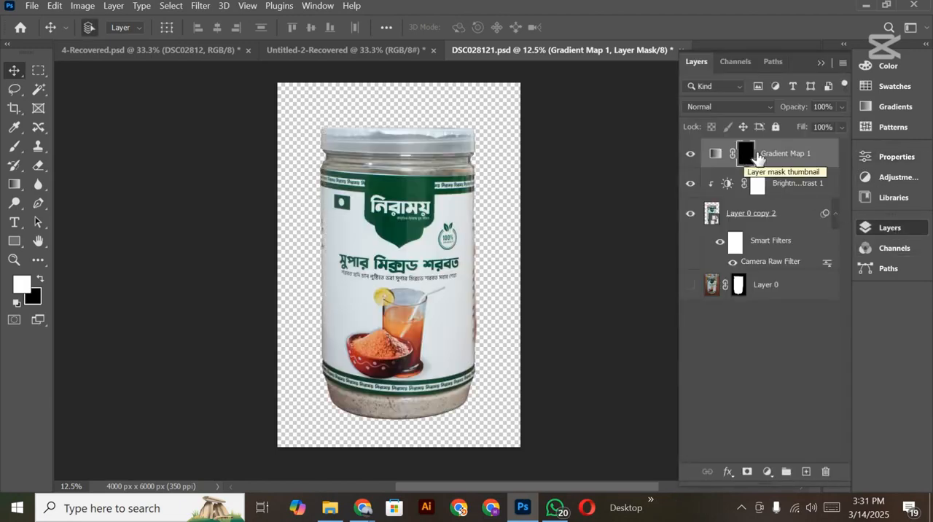
pyautogui.click(14, 183)
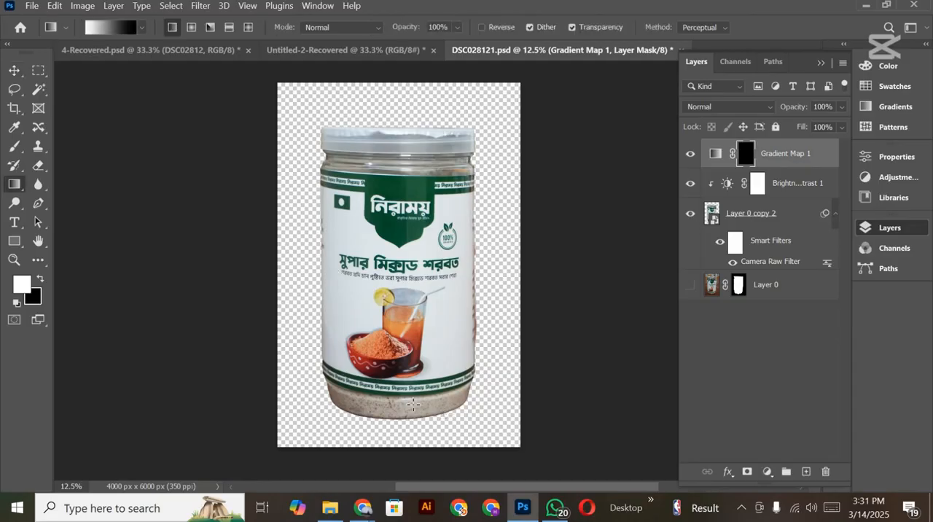
pyautogui.moveTo(398, 417); pyautogui.dragTo(395, 257)
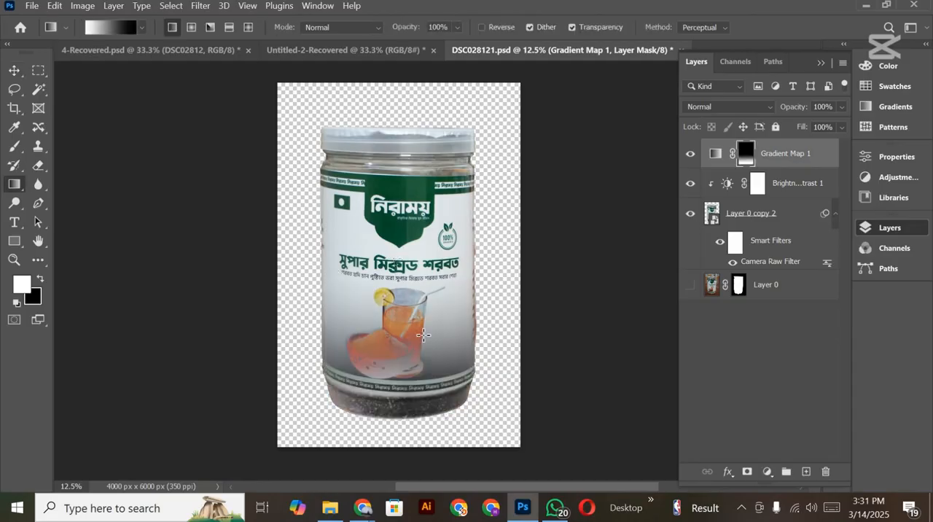
# Step: Set the Gradient Map layer's blend mode to Multiply and its opacity to 29%
pyautogui.click(715, 110)
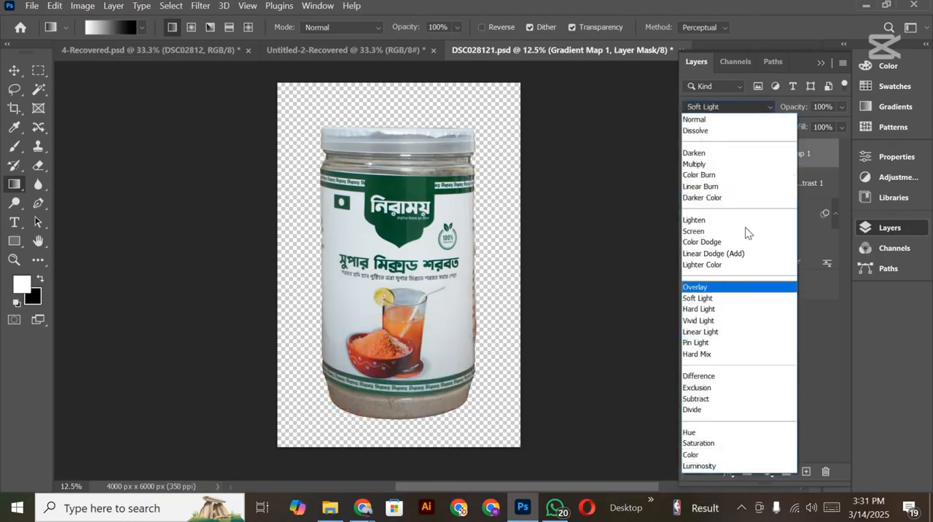
pyautogui.click(733, 164)
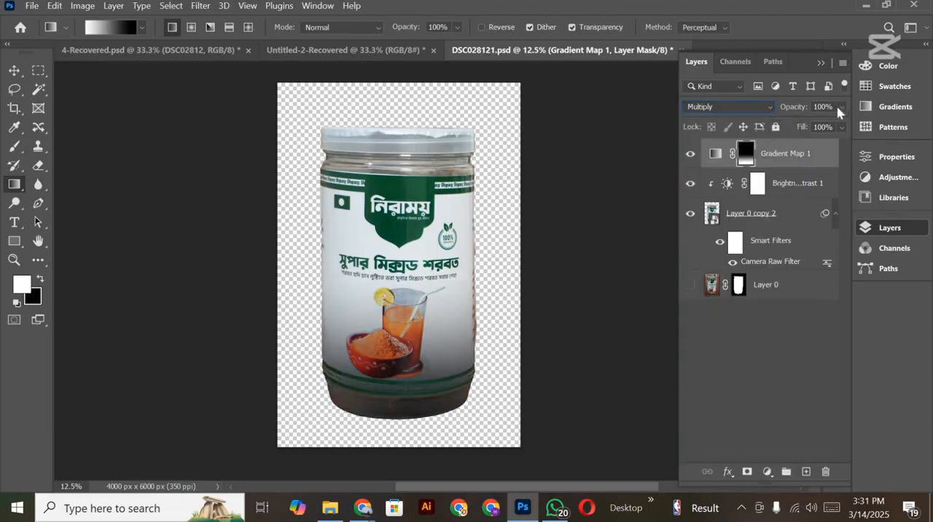
pyautogui.moveTo(839, 111); pyautogui.dragTo(792, 125)
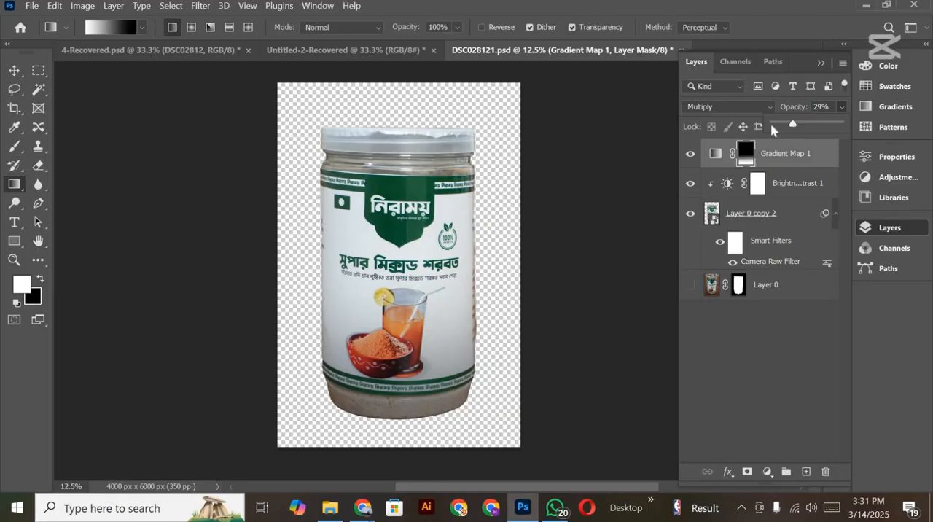
# Step: Group all the jar layers, from the Gradient Map down to Layer 0, and rename the group "image"
pyautogui.scroll(-1, 346, 306)
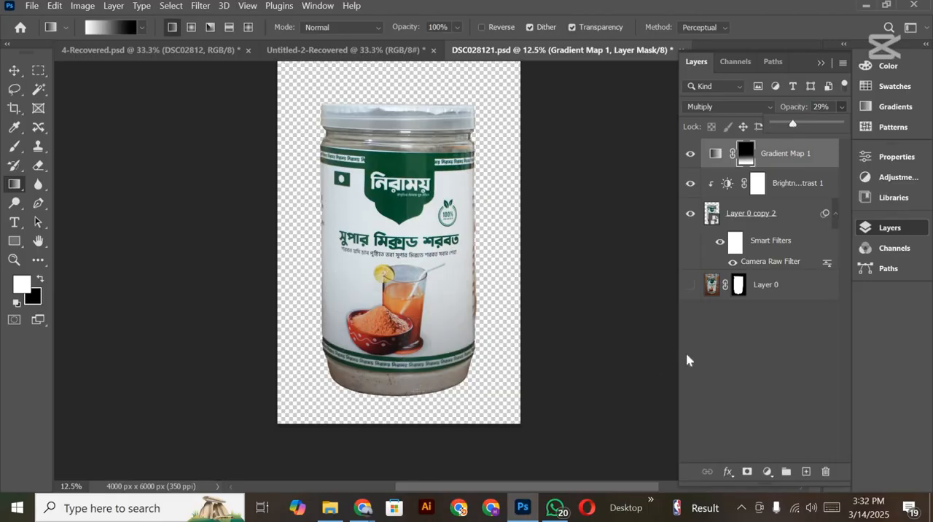
pyautogui.click(17, 68)
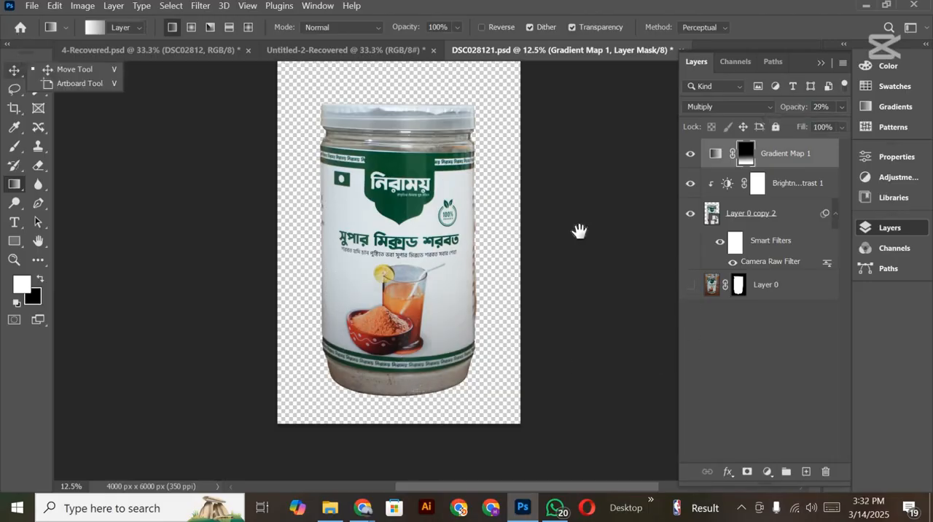
pyautogui.moveTo(579, 231); pyautogui.dragTo(571, 293)
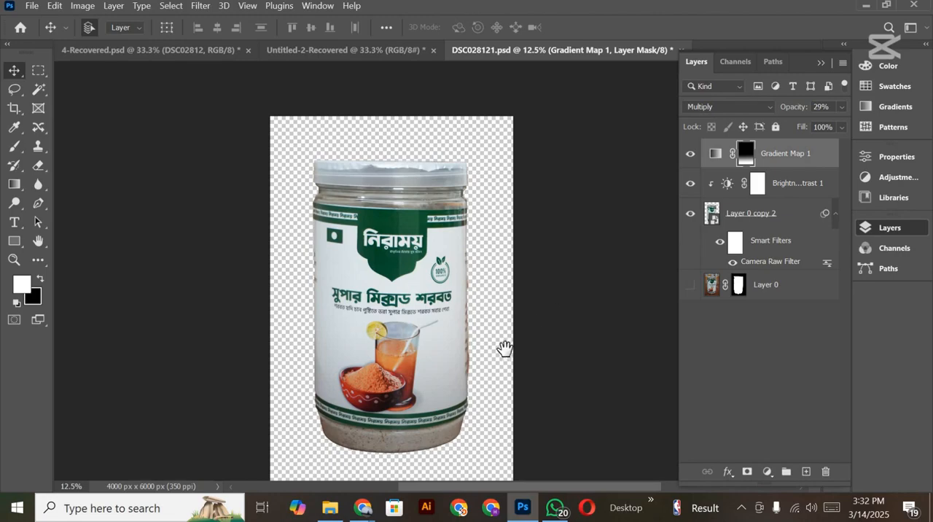
pyautogui.moveTo(504, 349); pyautogui.dragTo(511, 347)
pyautogui.moveTo(458, 268)
pyautogui.mouseDown()
pyautogui.moveTo(455, 249)
pyautogui.moveTo(462, 285)
pyautogui.mouseUp()
pyautogui.scroll(-2, 487, 183)
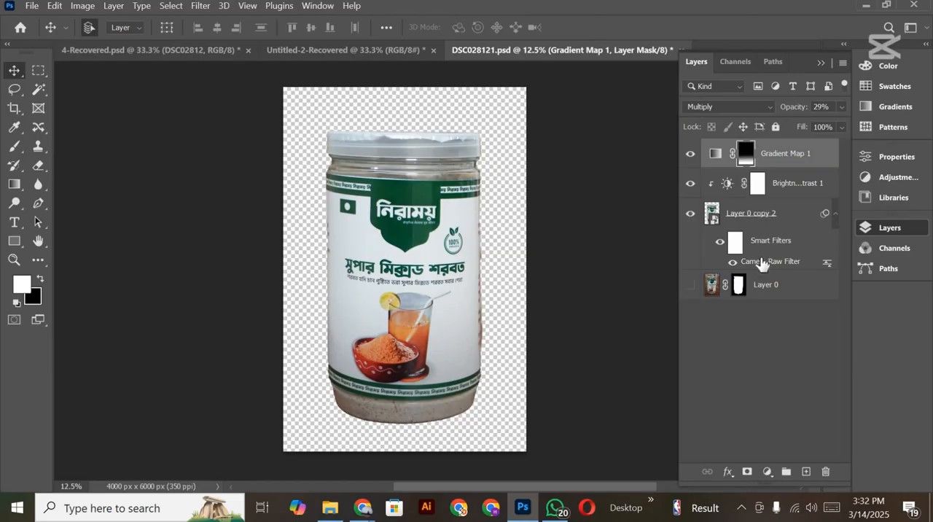
pyautogui.keyDown('shift'); pyautogui.click(766, 285); pyautogui.keyUp('shift')
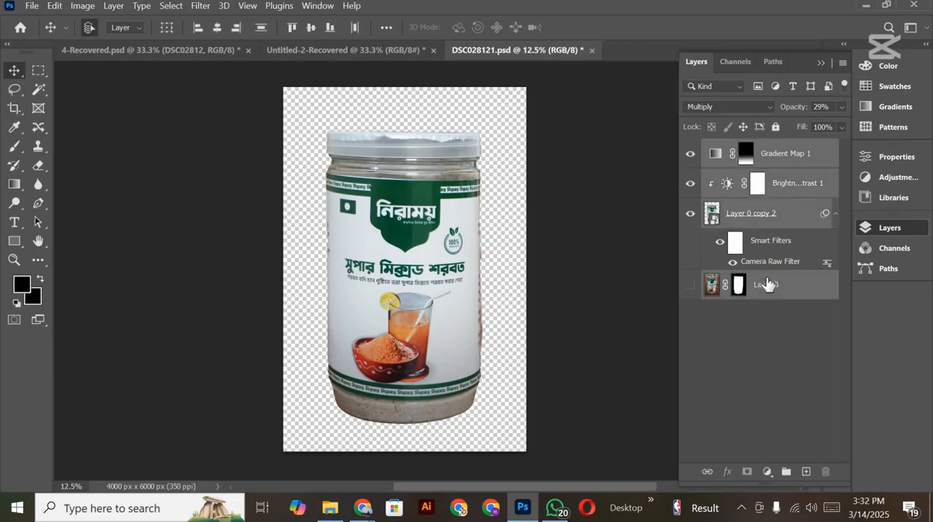
pyautogui.hotkey('ctrl', 'g')
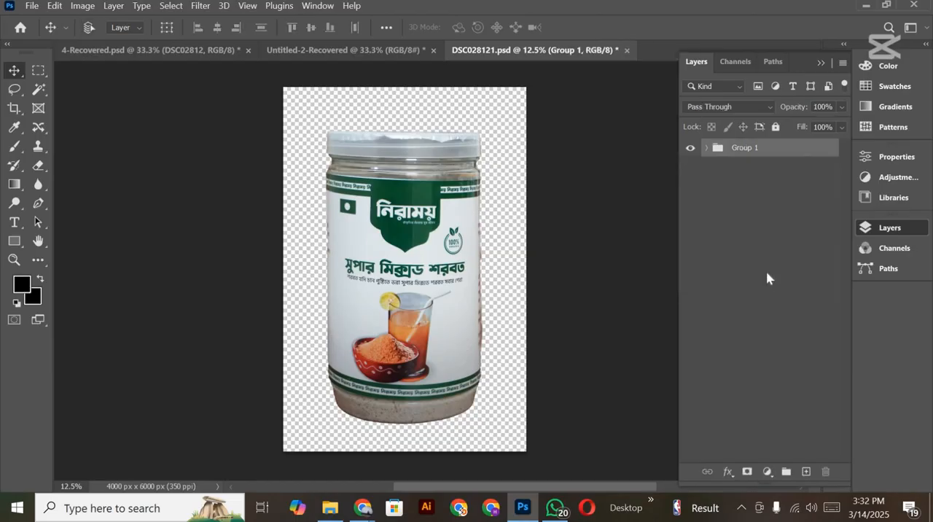
pyautogui.doubleClick(741, 147)
pyautogui.press('BackSpace')
pyautogui.write('image')
pyautogui.press('Return')
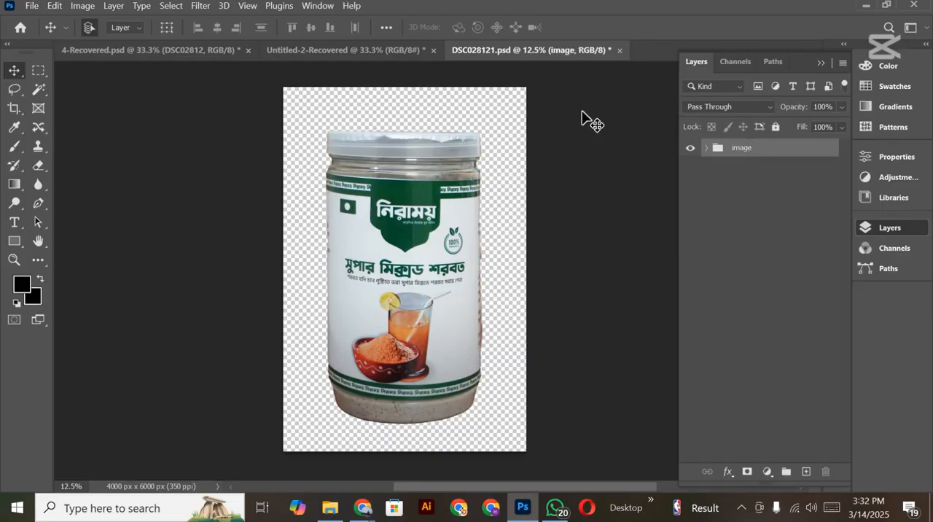
# Step: Copy the "image" group from DSC028121.psd onto the blank 2000 x 2000 px canvas of Untitled-2-Recovered
pyautogui.click(394, 50)
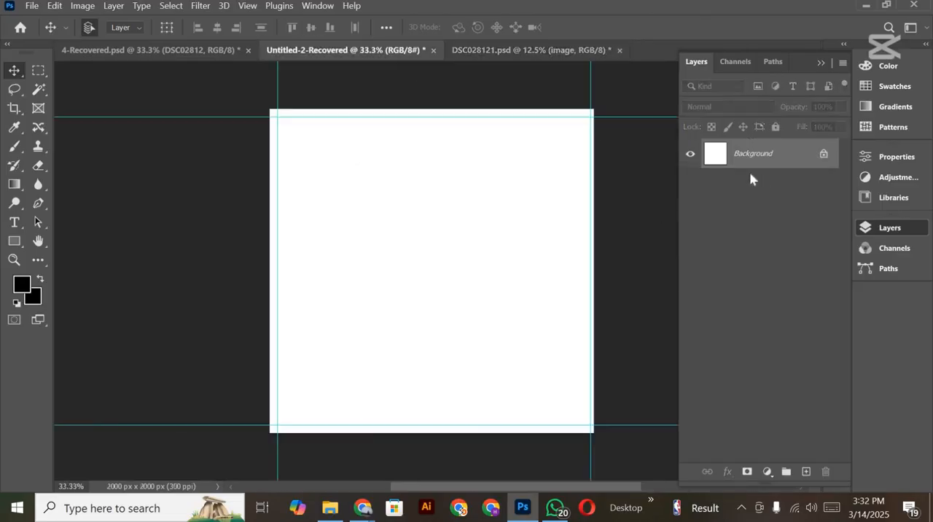
pyautogui.click(540, 57)
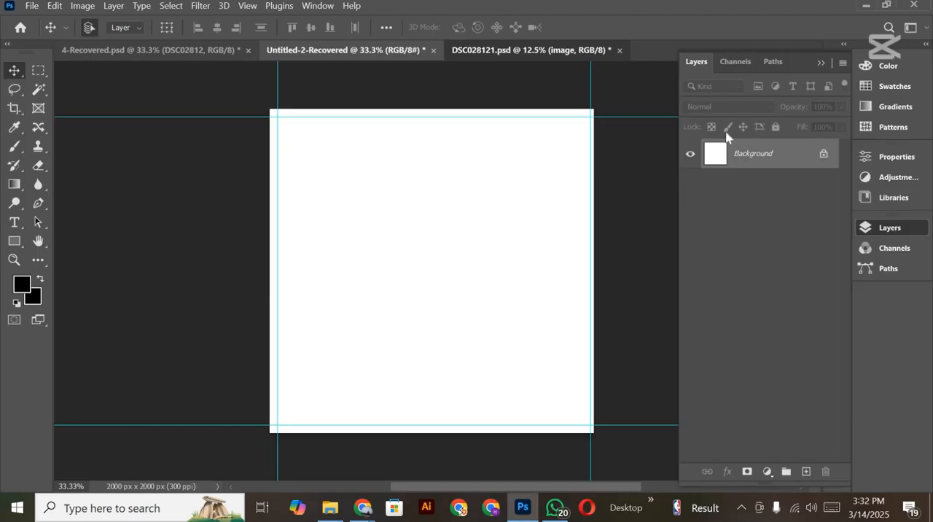
pyautogui.moveTo(721, 160); pyautogui.dragTo(442, 234)
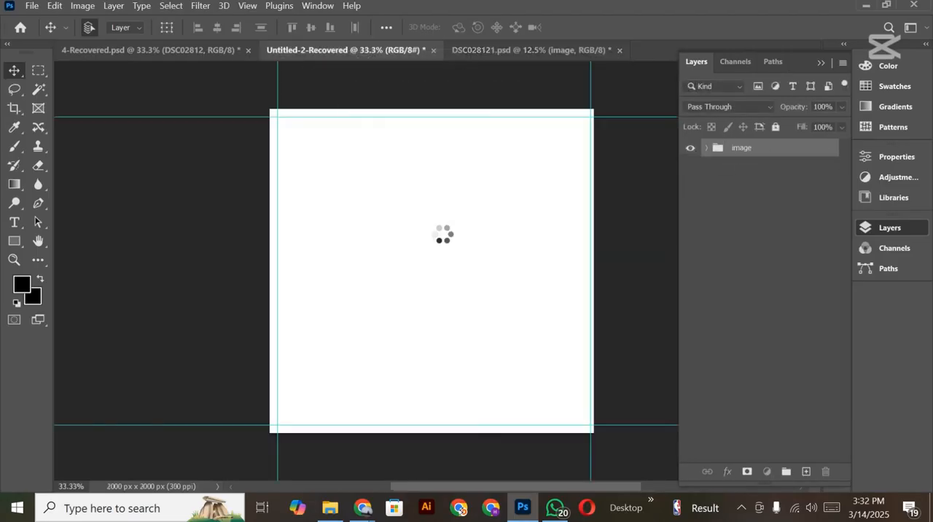
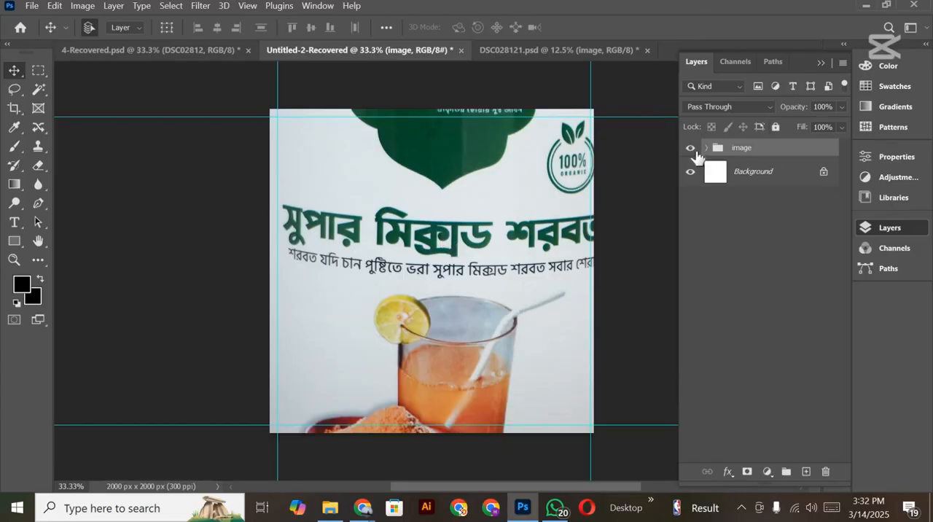
# Step: Convert the "image" group to a Smart Object, scale it to 30.85% and place the whole jar just right of the canvas center
pyautogui.rightClick(747, 158)
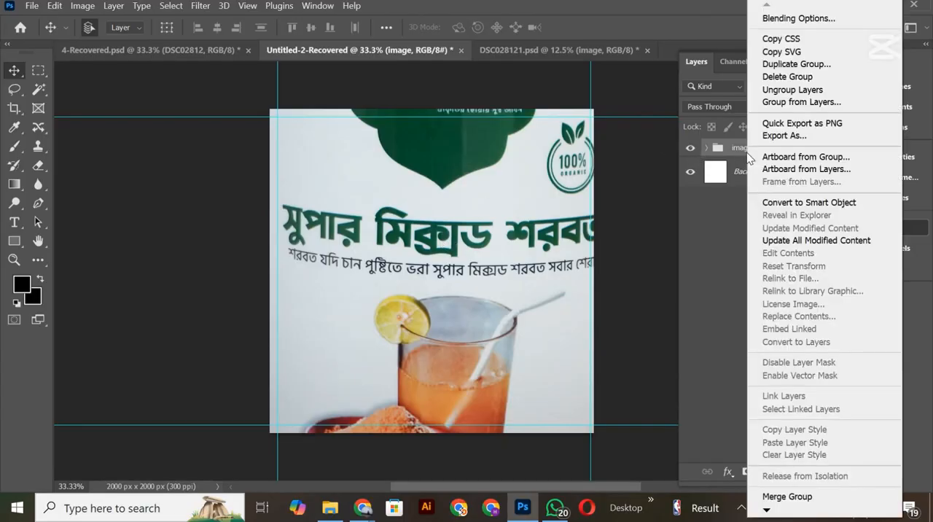
pyautogui.click(809, 203)
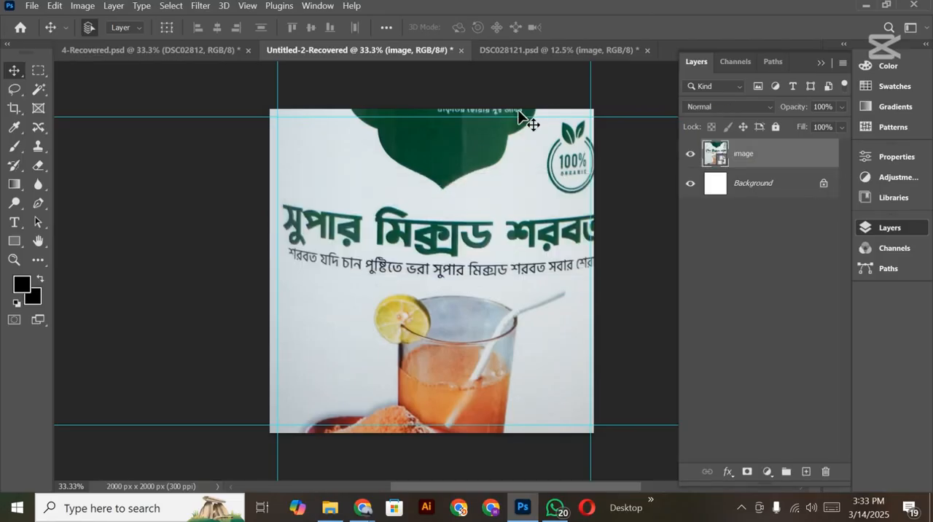
pyautogui.hotkey('ctrl', 't')
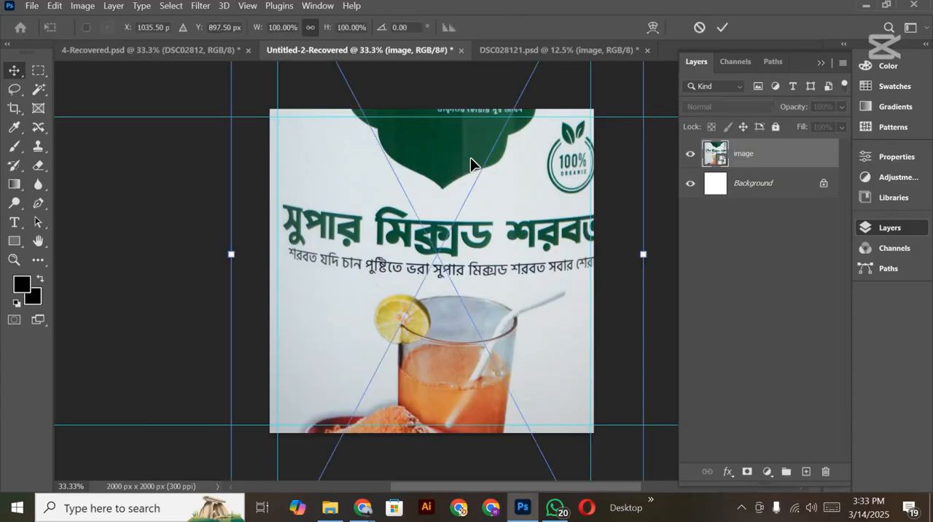
pyautogui.hotkey('ctrl', '-')
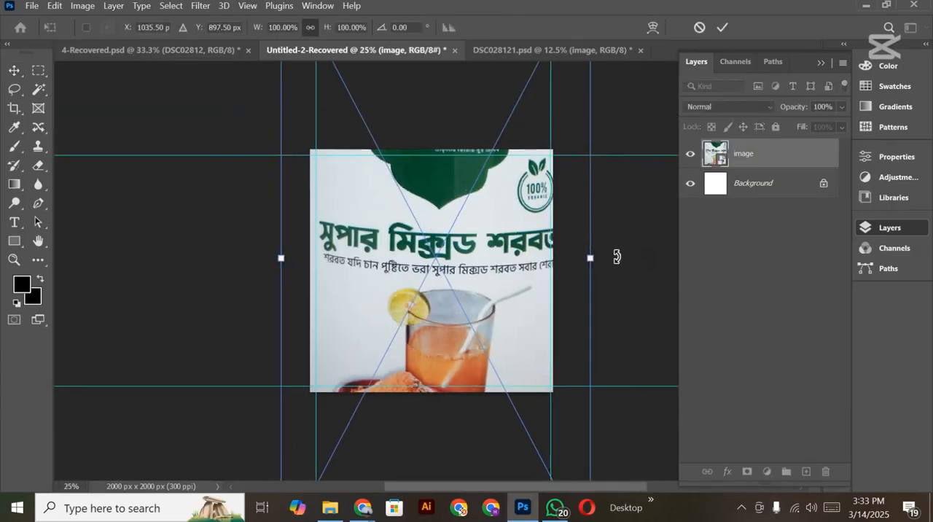
pyautogui.moveTo(590, 258); pyautogui.dragTo(467, 258)
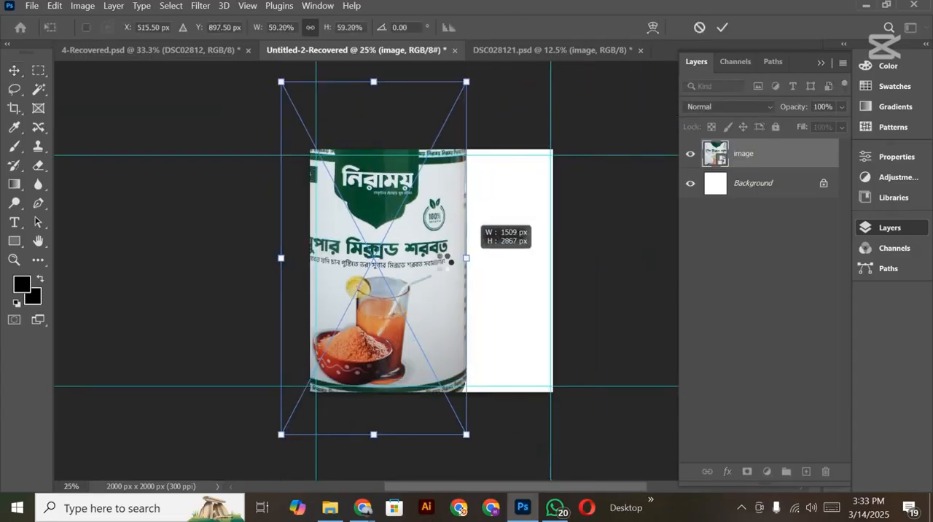
pyautogui.moveTo(349, 254); pyautogui.dragTo(403, 257)
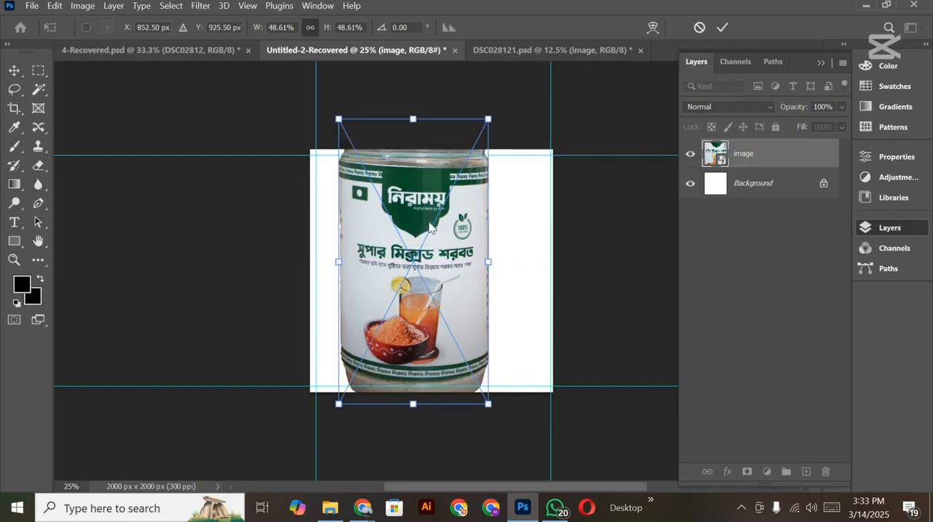
pyautogui.moveTo(413, 118); pyautogui.dragTo(414, 223)
pyautogui.moveTo(445, 260); pyautogui.dragTo(462, 269)
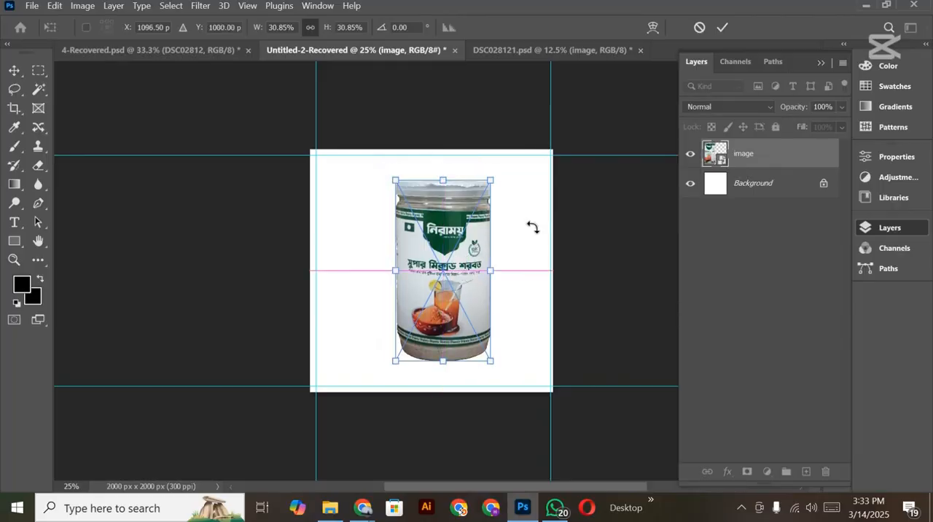
pyautogui.click(722, 27)
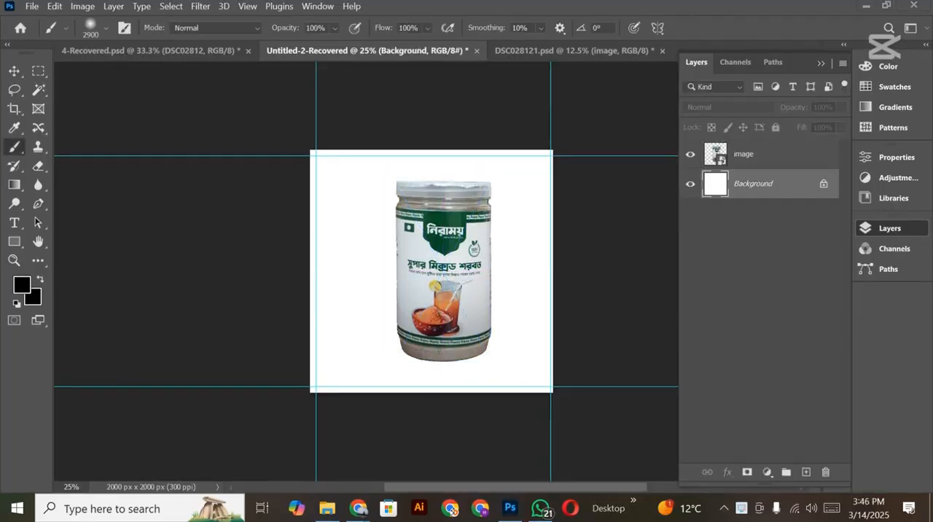
pyautogui.scroll(3, 350, 343)
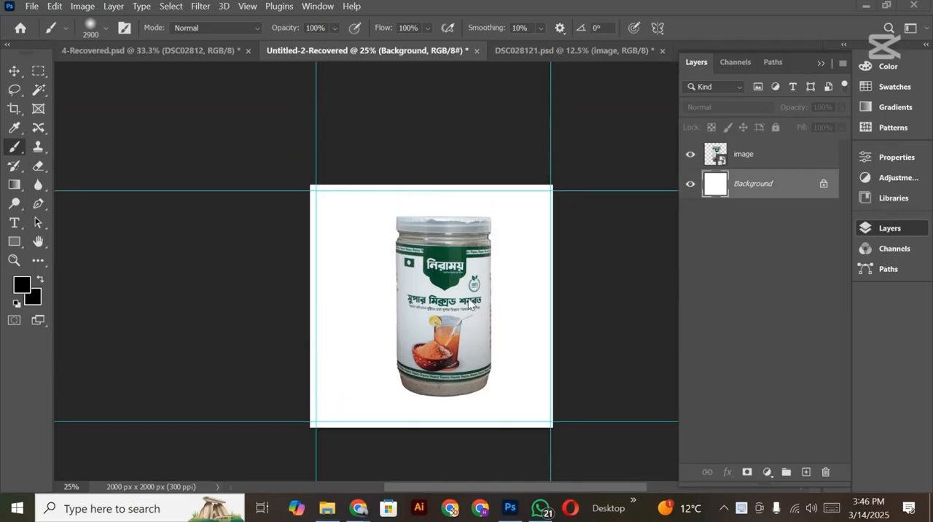
# Step: Rotate the jar 10.43° clockwise and shift it about 155 px toward the right side of the canvas
pyautogui.click(755, 164)
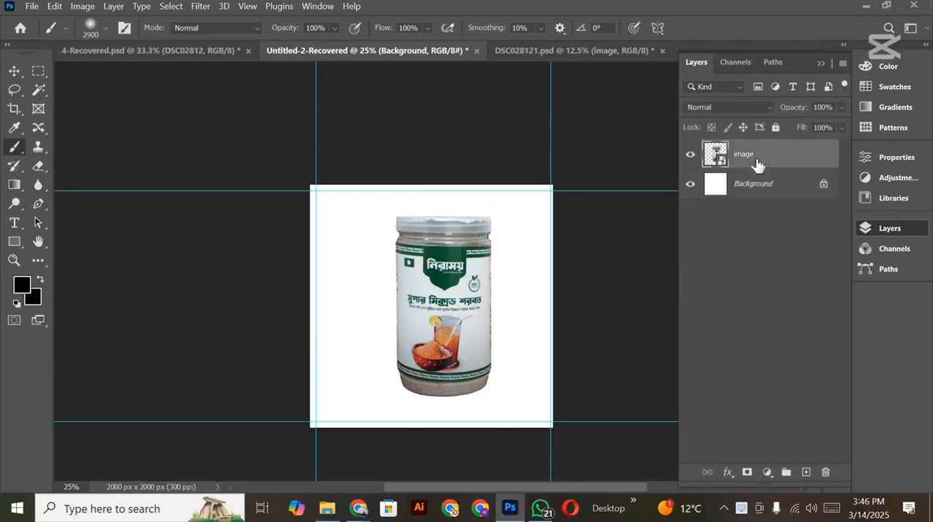
pyautogui.hotkey('ctrl', 't')
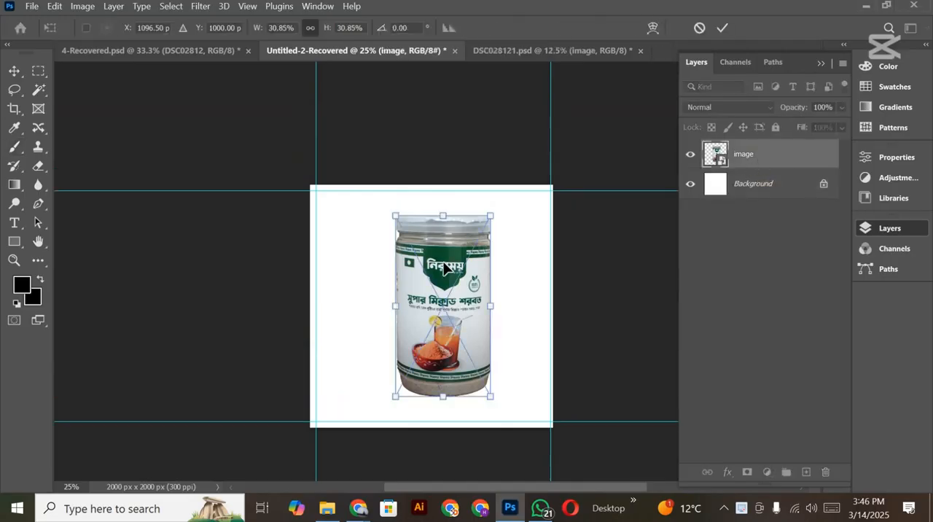
pyautogui.rightClick(443, 268)
pyautogui.press('Escape')
pyautogui.moveTo(518, 212); pyautogui.dragTo(523, 214)
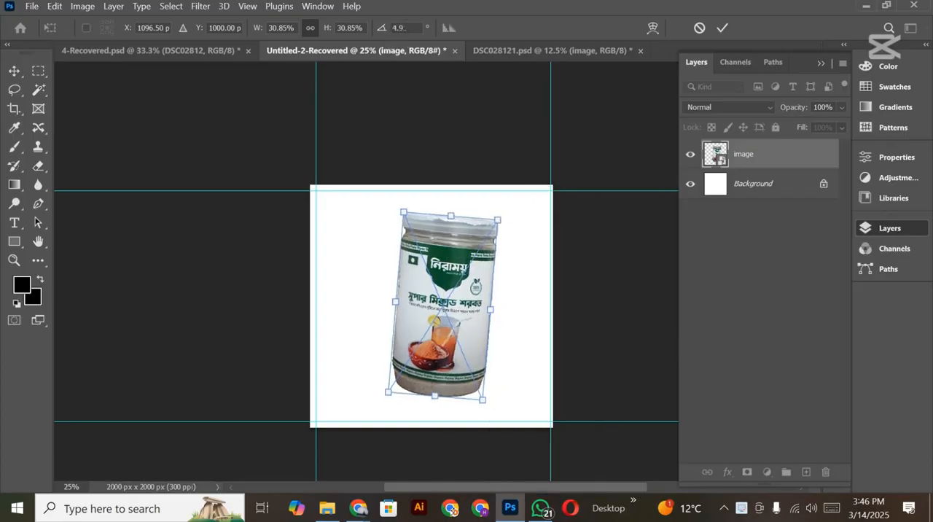
pyautogui.moveTo(510, 200); pyautogui.dragTo(530, 212)
pyautogui.moveTo(438, 275); pyautogui.dragTo(457, 277)
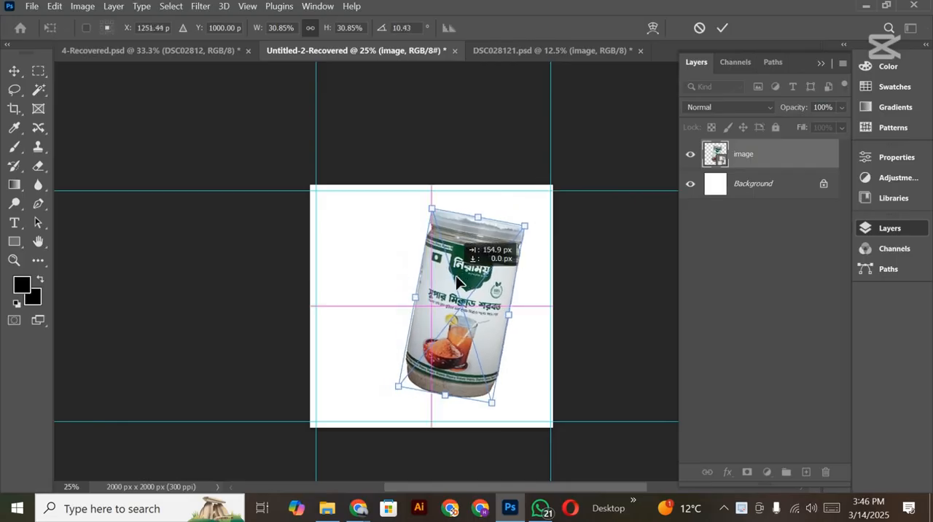
pyautogui.click(721, 28)
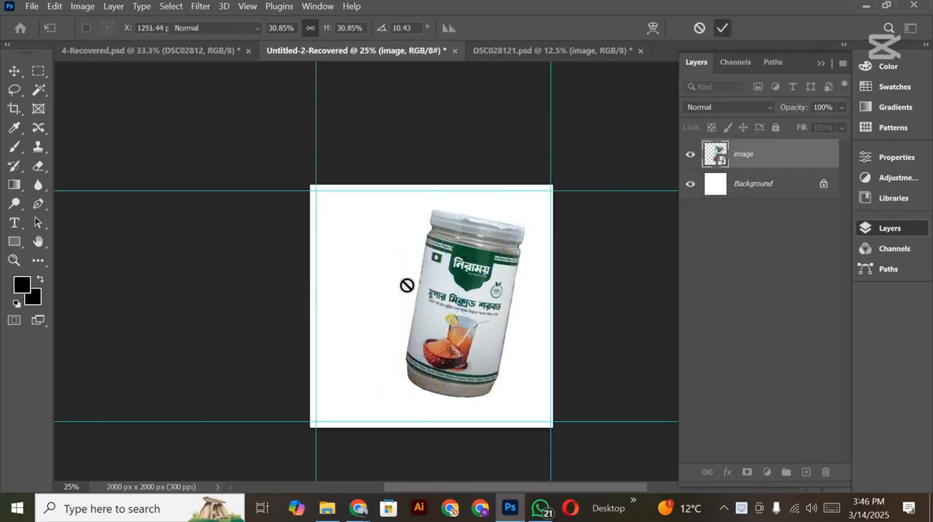
# Step: Add a new layer directly above Background and flatten the soft 800 px brush tip into a thin ellipse
pyautogui.hotkey('ctrl', '-')
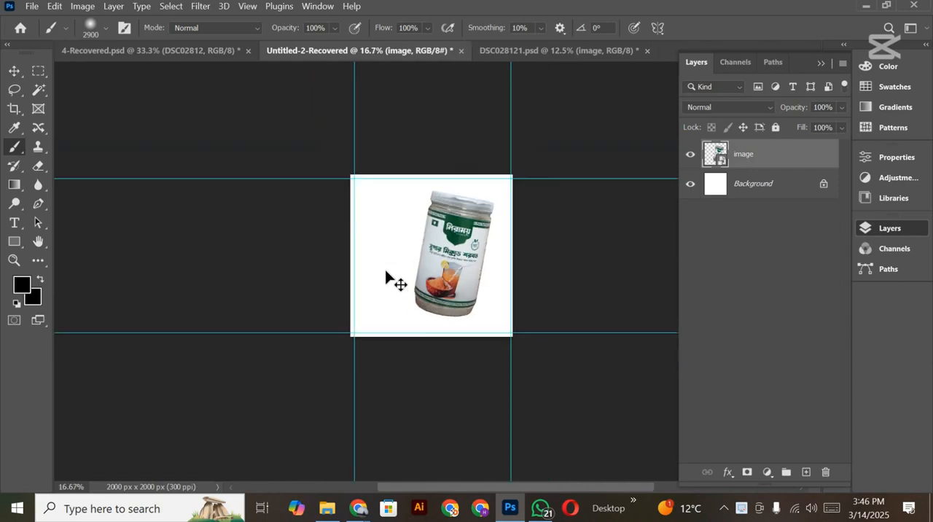
pyautogui.hotkey('ctrl', '+')
pyautogui.hotkey('ctrl', '+')
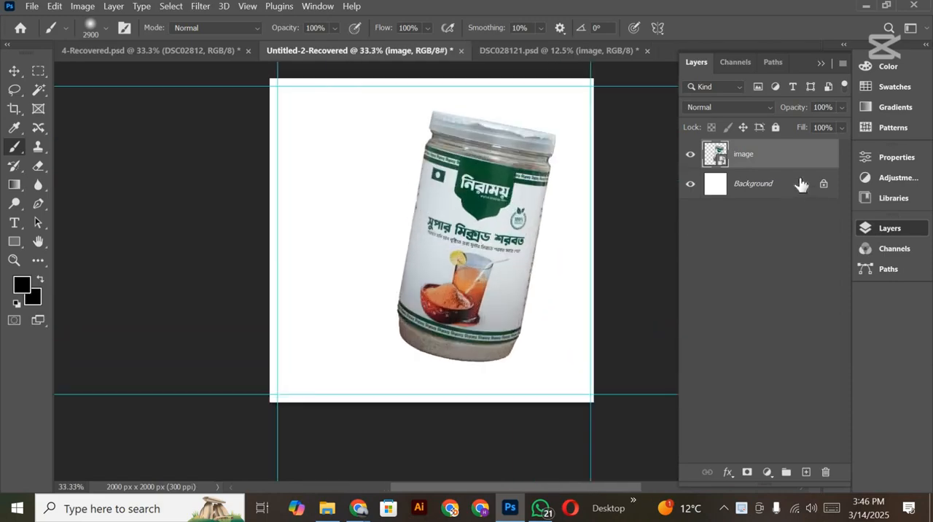
pyautogui.click(779, 185)
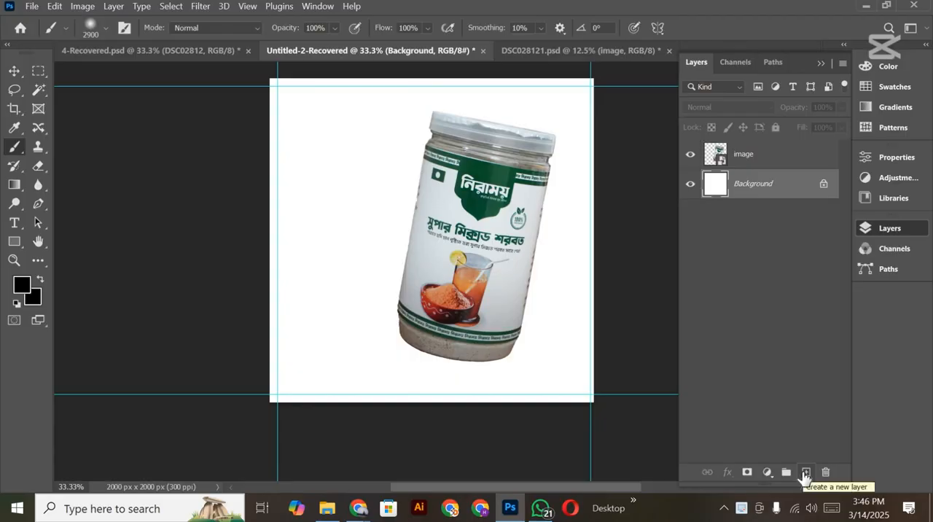
pyautogui.click(805, 473)
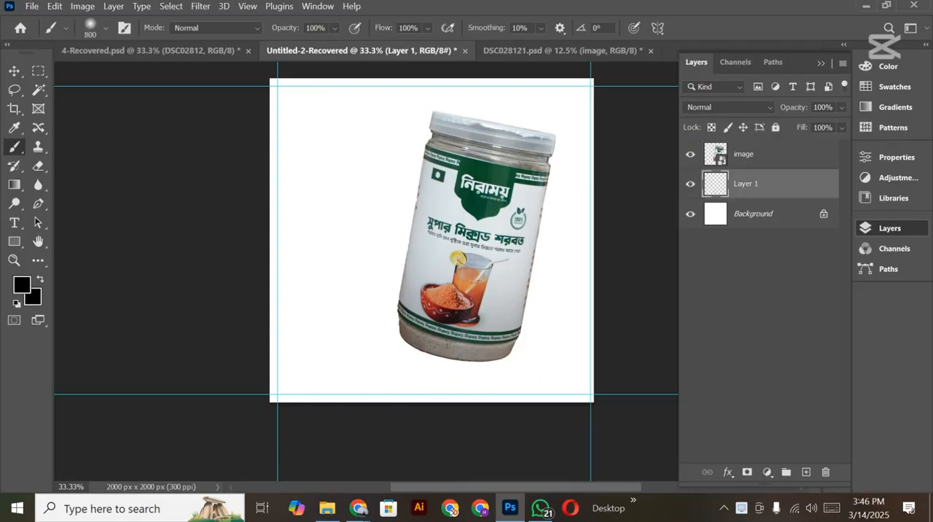
pyautogui.rightClick(337, 187)
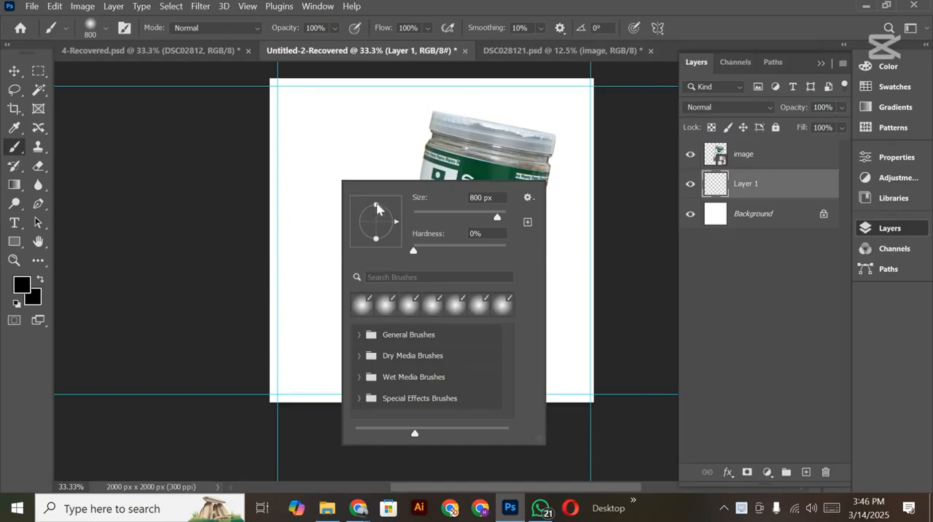
pyautogui.moveTo(378, 209); pyautogui.dragTo(381, 219)
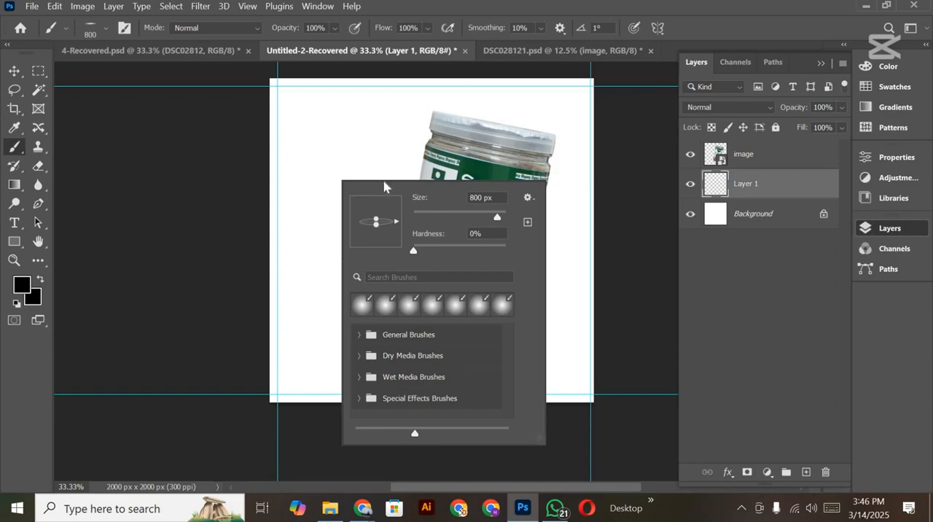
pyautogui.click(167, 223)
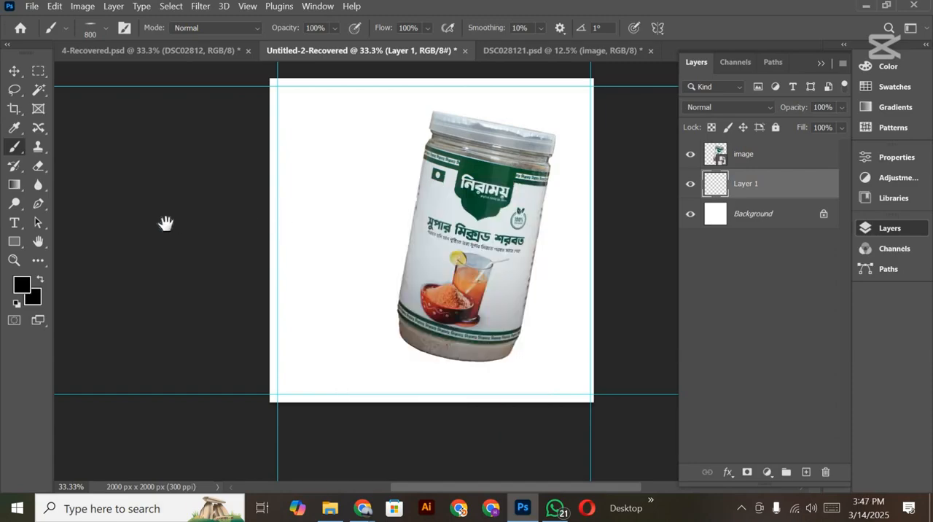
# Step: Set the flattened brush's angle to -12° and stamp a soft black shadow under the jar's base on Layer 1
pyautogui.hscroll(3, 166, 223)
pyautogui.rightClick(264, 247)
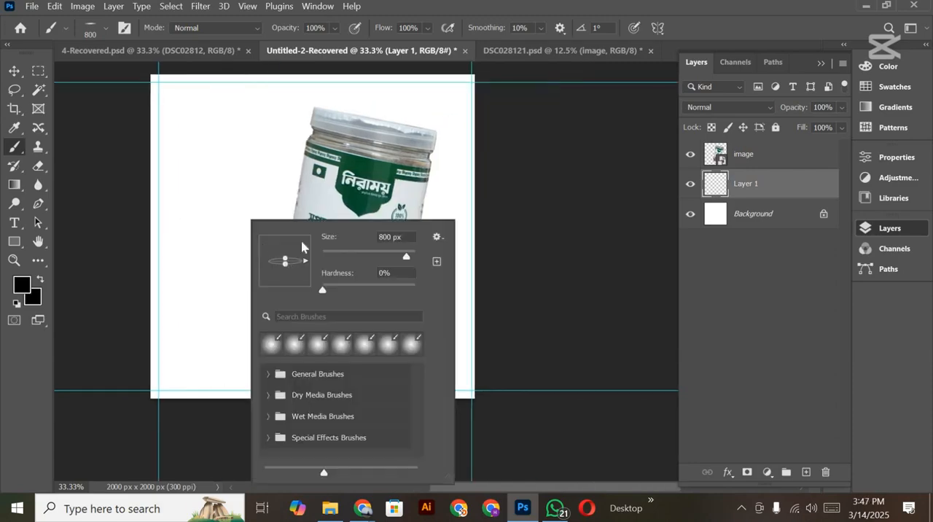
pyautogui.scroll(-5, 204, 241)
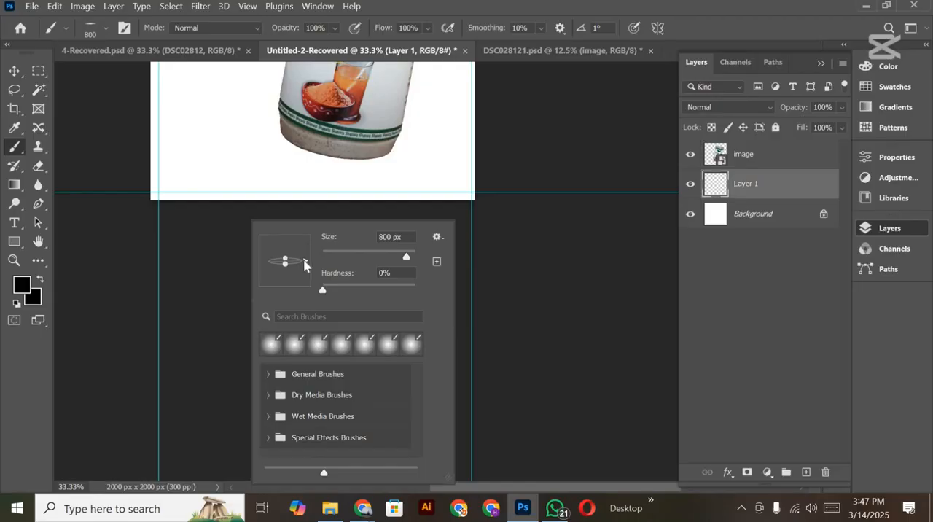
pyautogui.moveTo(305, 265); pyautogui.dragTo(306, 272)
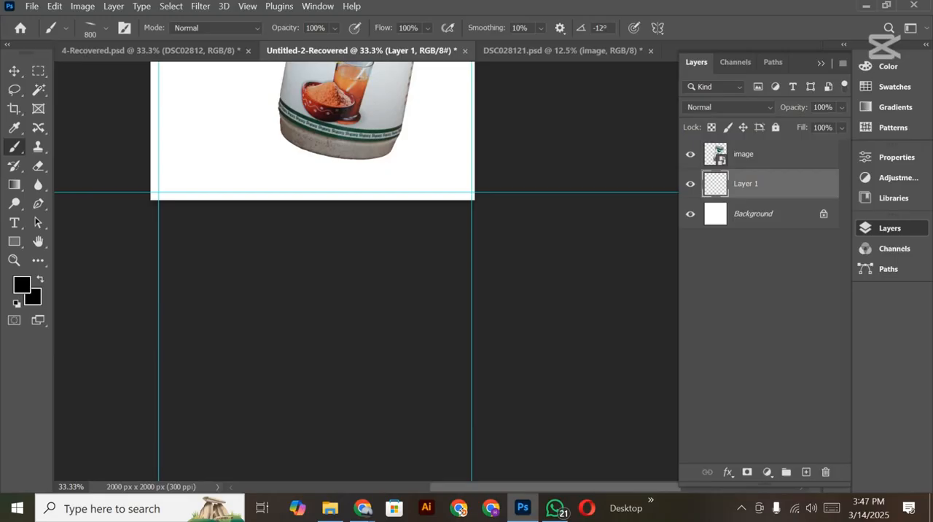
pyautogui.click(335, 151)
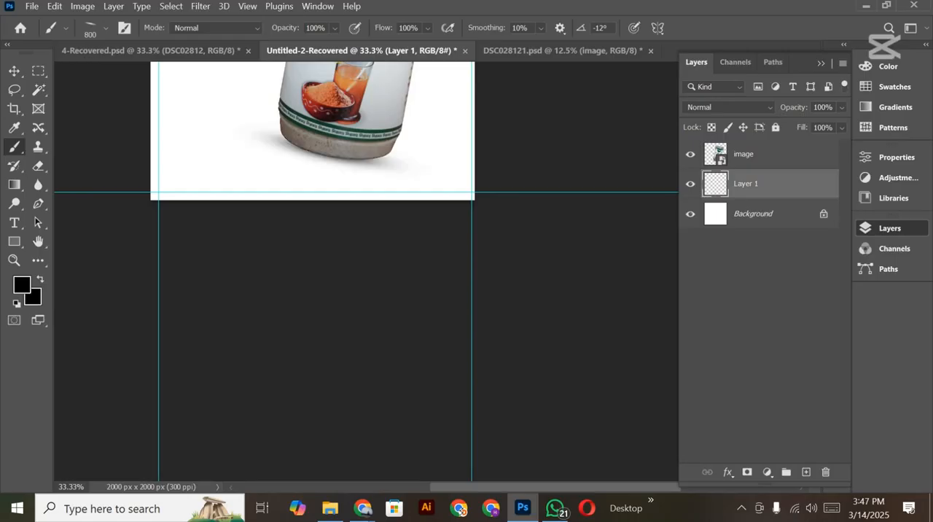
pyautogui.scroll(5, 366, 269)
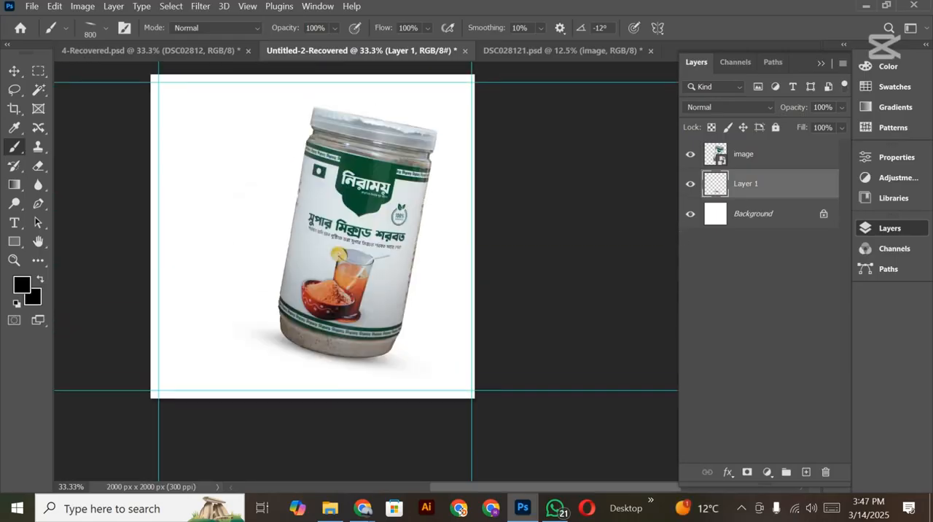
pyautogui.click(330, 349)
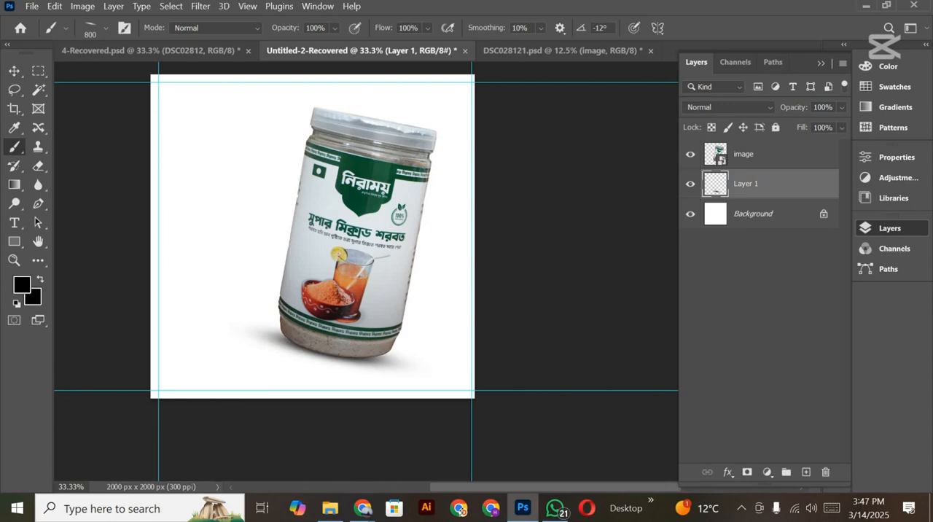
# Step: Add a new layer above Layer 1 and stamp one soft round 800 px black spot beside the jar
pyautogui.click(14, 72)
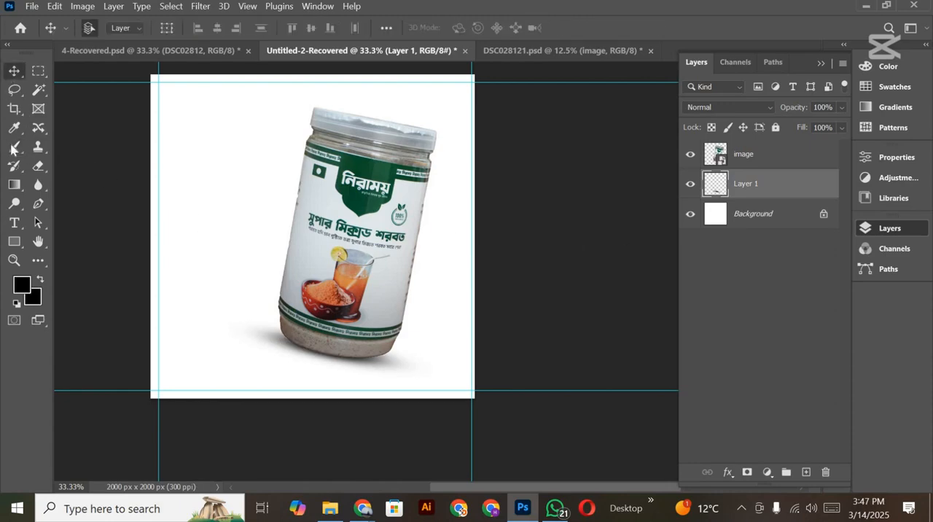
pyautogui.click(13, 146)
pyautogui.click(805, 471)
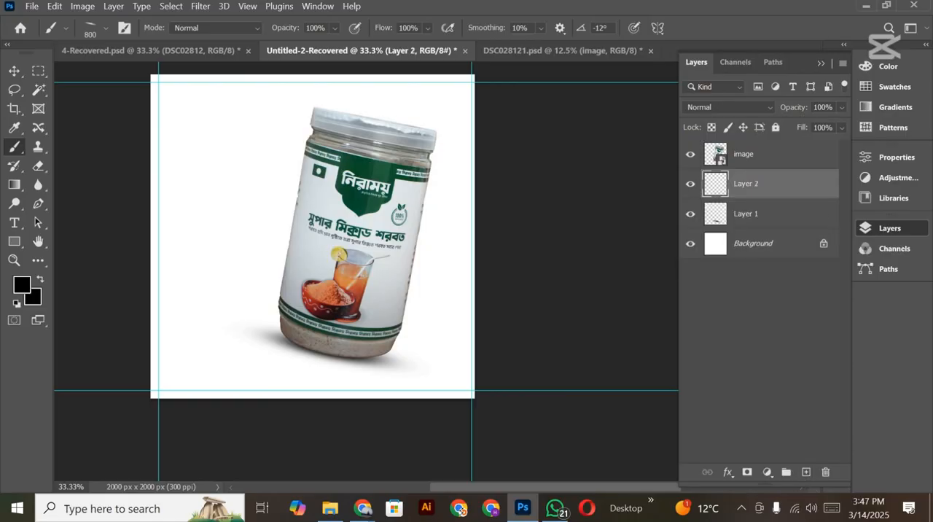
pyautogui.rightClick(291, 235)
pyautogui.moveTo(297, 239); pyautogui.dragTo(318, 248)
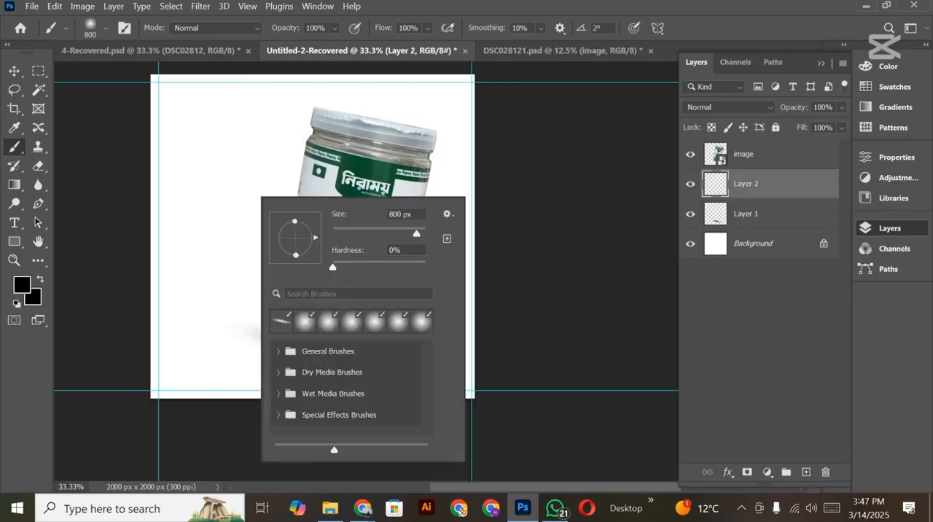
pyautogui.press('Return')
pyautogui.click(220, 178)
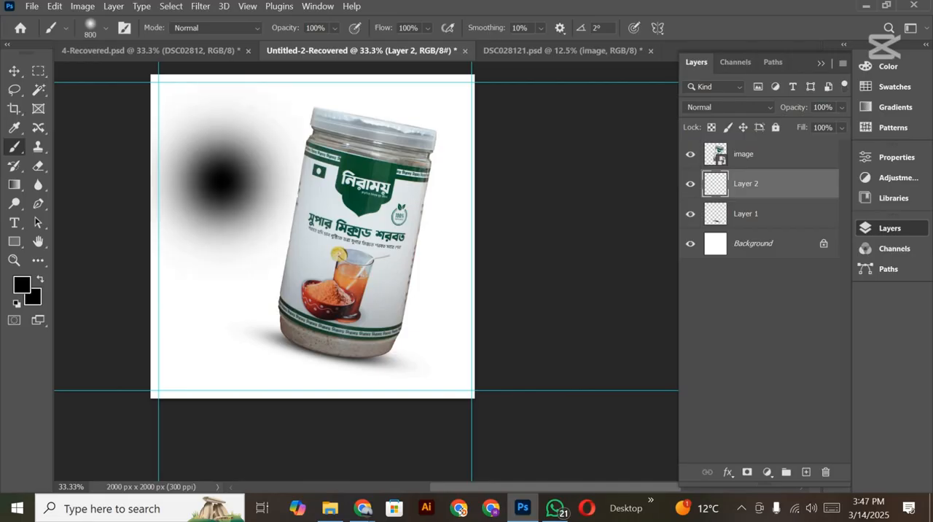
# Step: Squash the black spot to 12.90% height, rotate it 17.18° and fit it under the jar's base as a shadow, then hide Layer 1
pyautogui.hotkey('ctrl', 't')
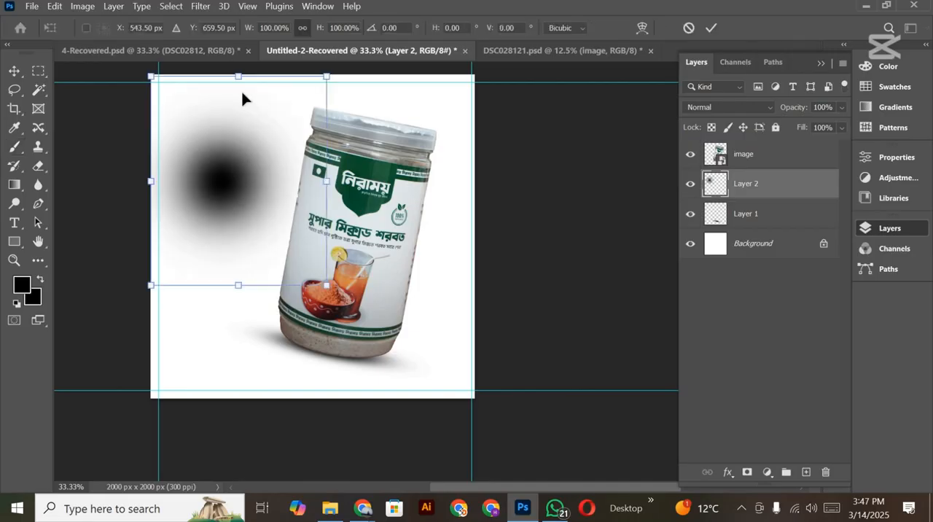
pyautogui.moveTo(234, 77); pyautogui.dragTo(257, 259)
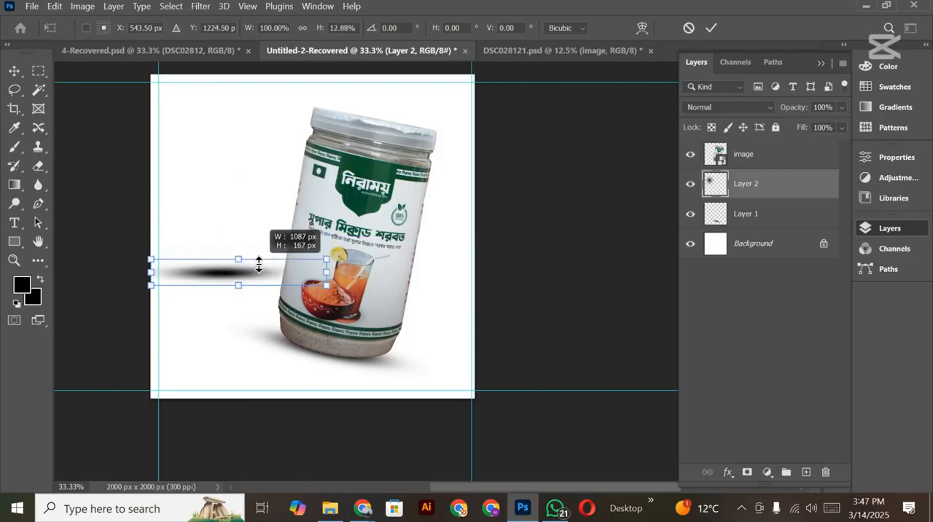
pyautogui.moveTo(339, 267)
pyautogui.mouseDown()
pyautogui.moveTo(349, 284)
pyautogui.moveTo(340, 298)
pyautogui.mouseUp()
pyautogui.moveTo(341, 344); pyautogui.dragTo(354, 354)
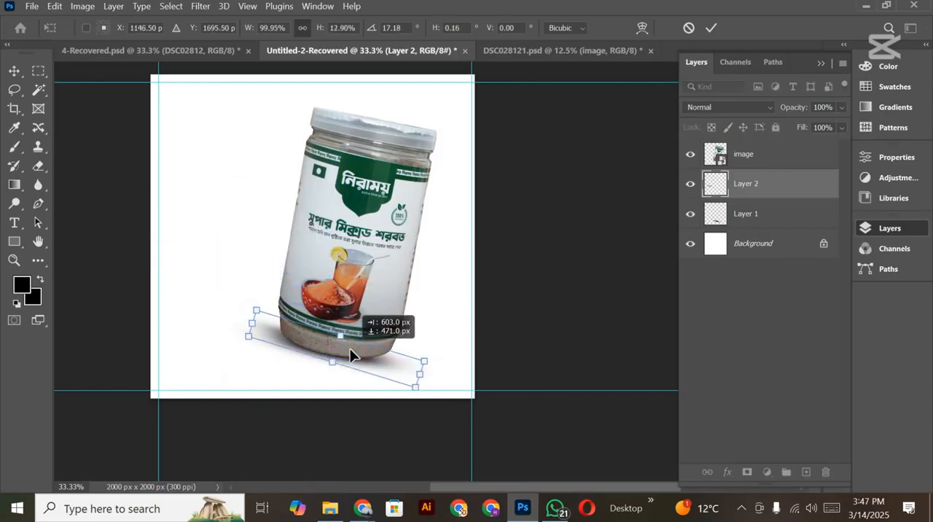
pyautogui.click(710, 28)
pyautogui.click(690, 214)
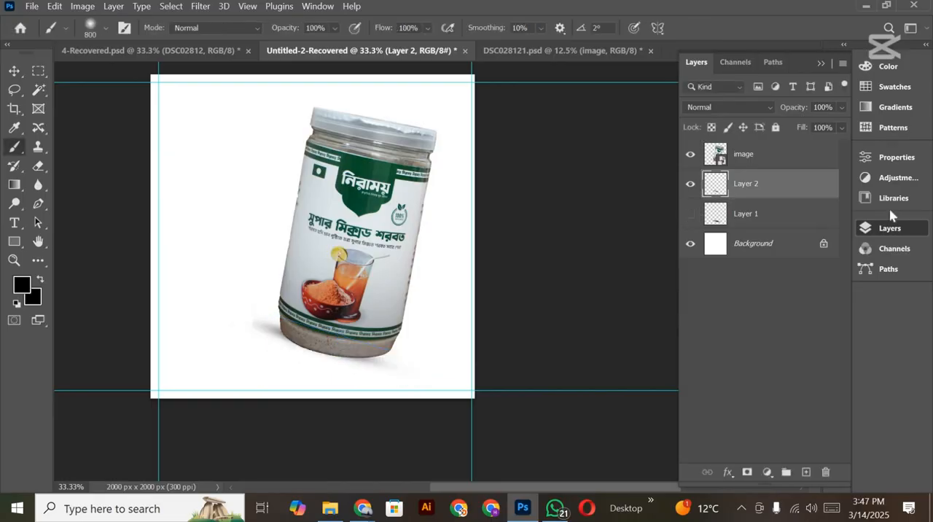
# Step: Show Layer 1 again and delete Layer 2, keeping only the soft brush-stamped shadow under the jar
pyautogui.click(690, 212)
pyautogui.click(690, 183)
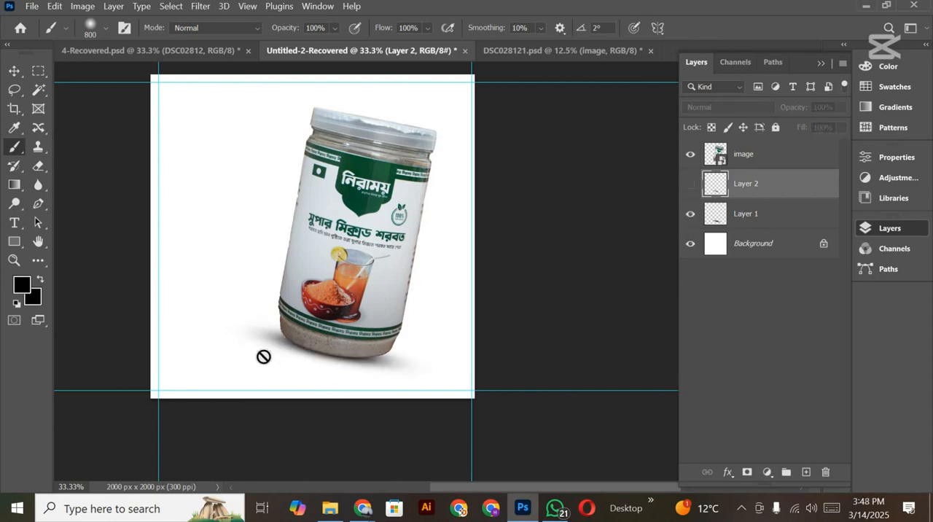
pyautogui.click(14, 70)
pyautogui.press('Delete')
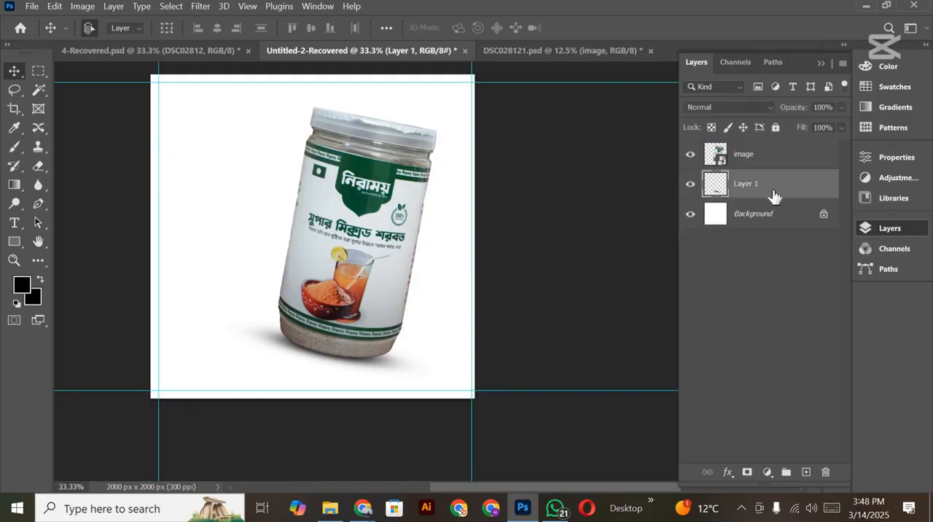
# Step: Save the document as the Photoshop file sc.psd in the Pictures folder
pyautogui.scroll(-2, 594, 347)
pyautogui.hscroll(-1, 526, 351)
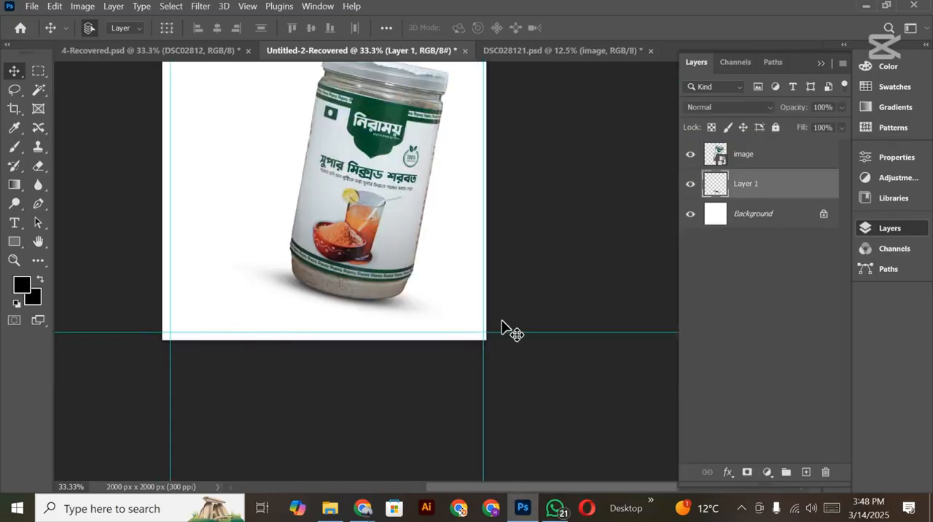
pyautogui.scroll(2, 506, 328)
pyautogui.moveTo(493, 338); pyautogui.dragTo(536, 364)
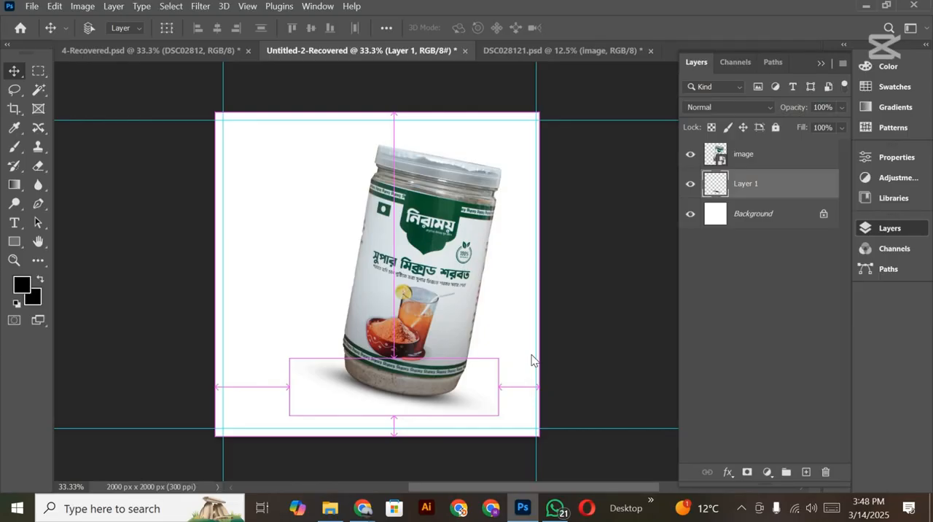
pyautogui.hotkey('ctrl', 'shift', 's')
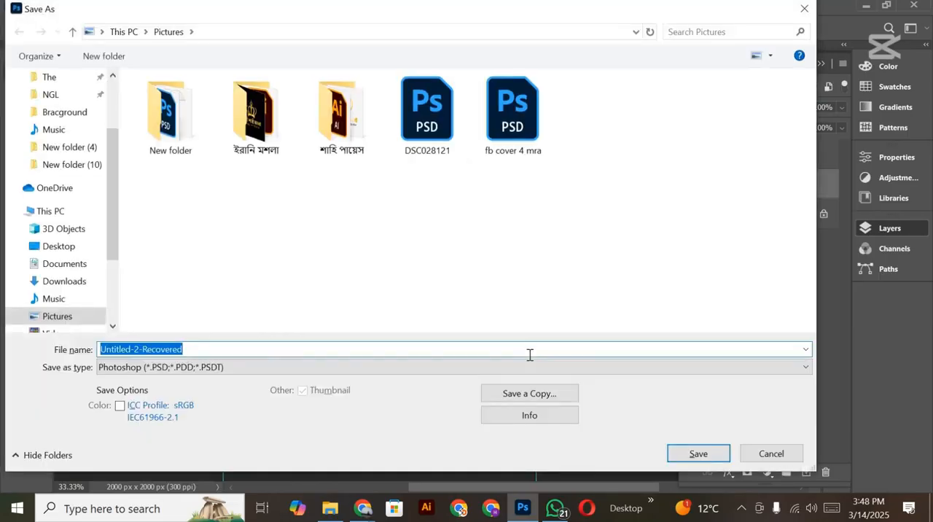
pyautogui.write('sc')
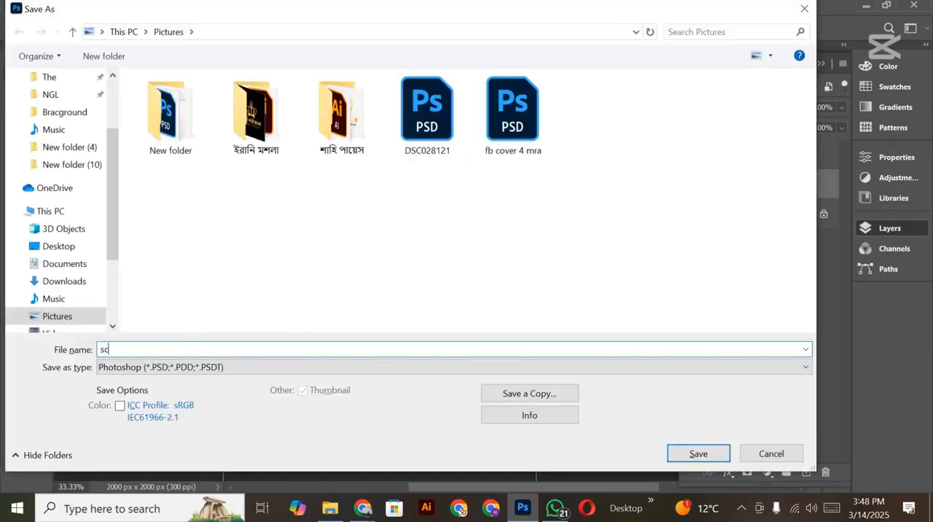
pyautogui.press('Return')
pyautogui.press('Return')
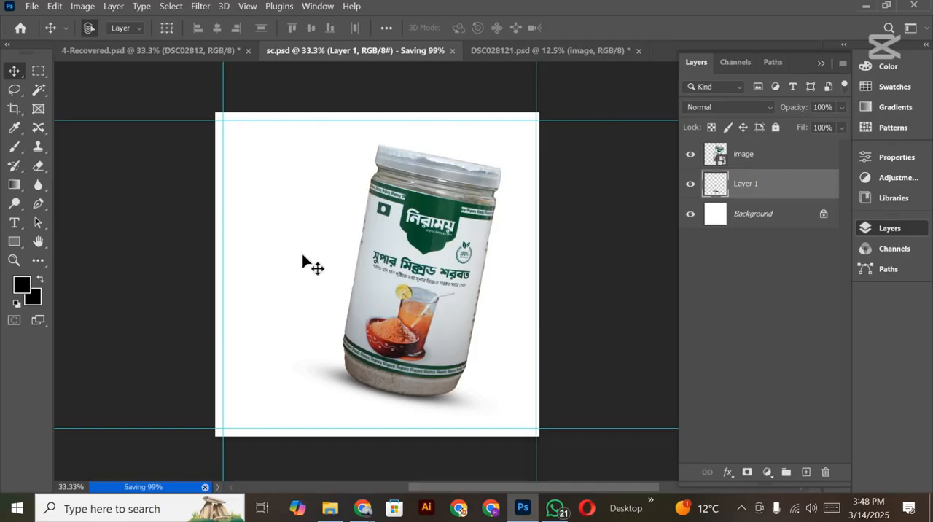
# Step: Review the jar placement in sc.psd and examine the layout of the reference ad in 4-Recovered.psd
pyautogui.scroll(-3, 303, 257)
pyautogui.scroll(2, 305, 257)
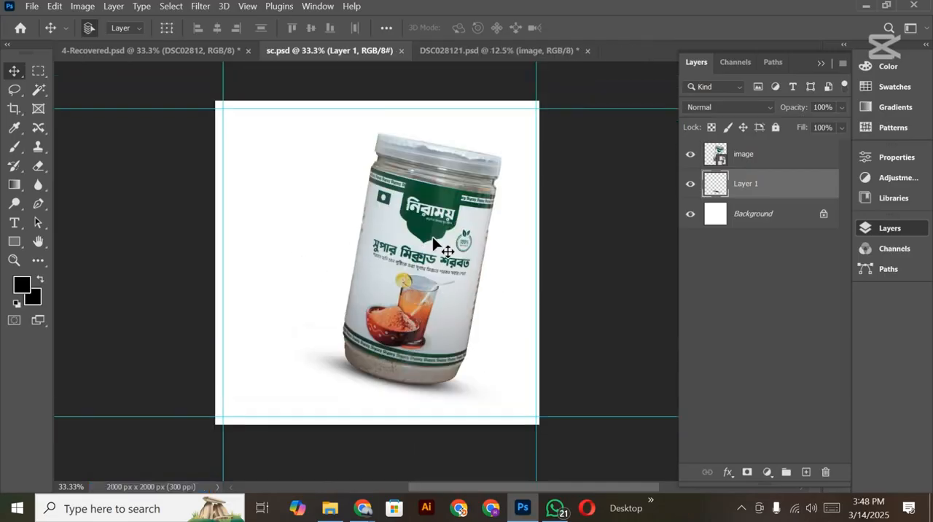
pyautogui.scroll(1, 436, 233)
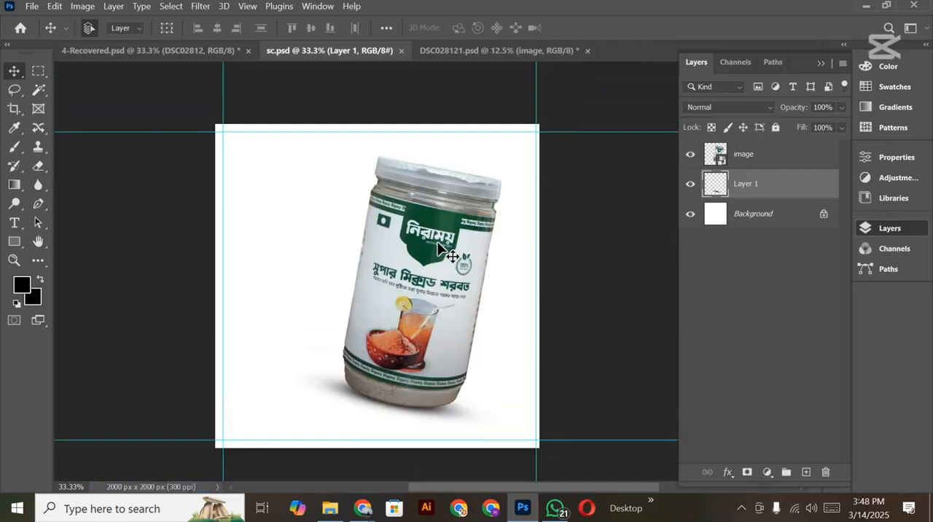
pyautogui.scroll(-3, 430, 259)
pyautogui.scroll(1, 474, 295)
pyautogui.scroll(3, 481, 286)
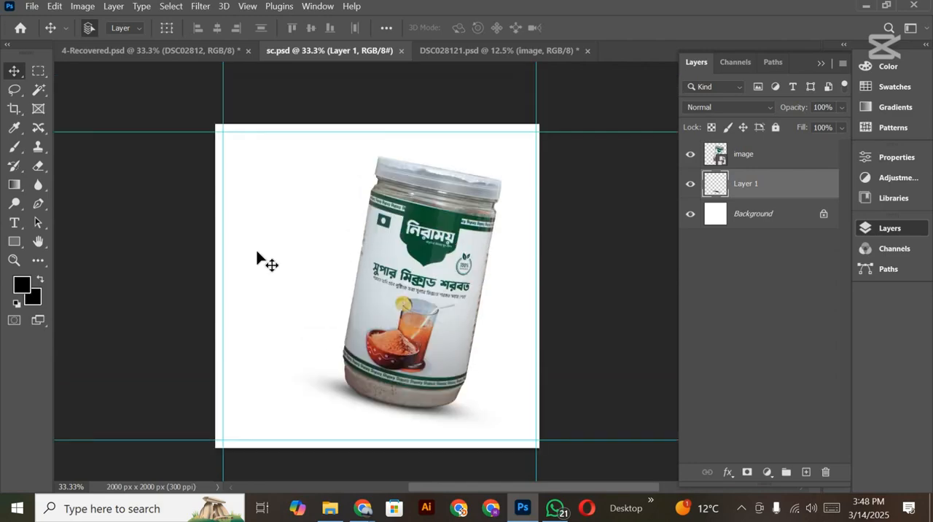
pyautogui.click(166, 55)
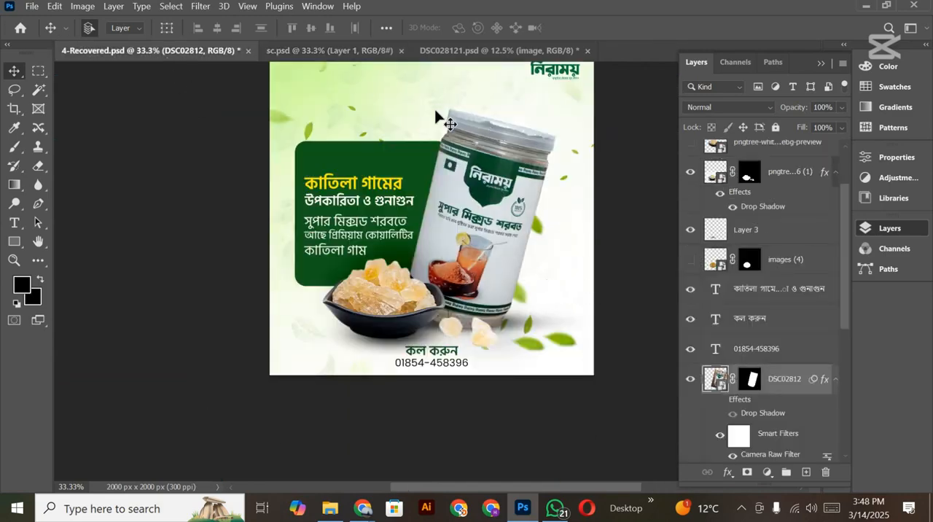
pyautogui.scroll(2, 442, 198)
pyautogui.moveTo(409, 190); pyautogui.dragTo(343, 178)
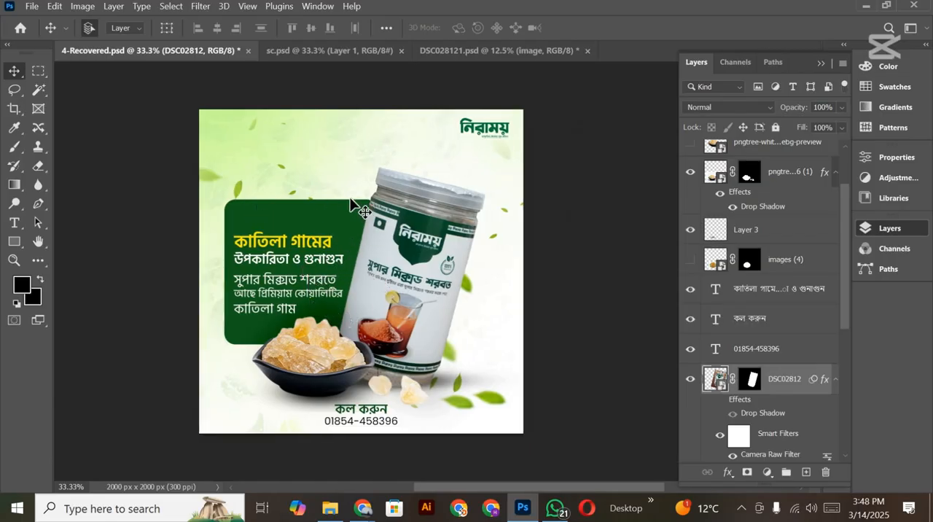
pyautogui.click(366, 43)
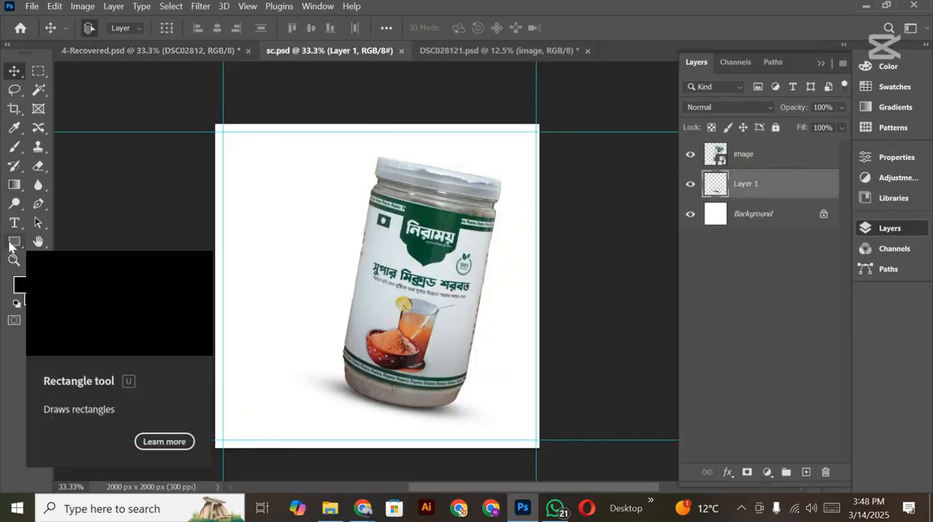
# Step: Draw a rectangle behind the jar and stretch it to about 1192 x 952 px
pyautogui.click(12, 243)
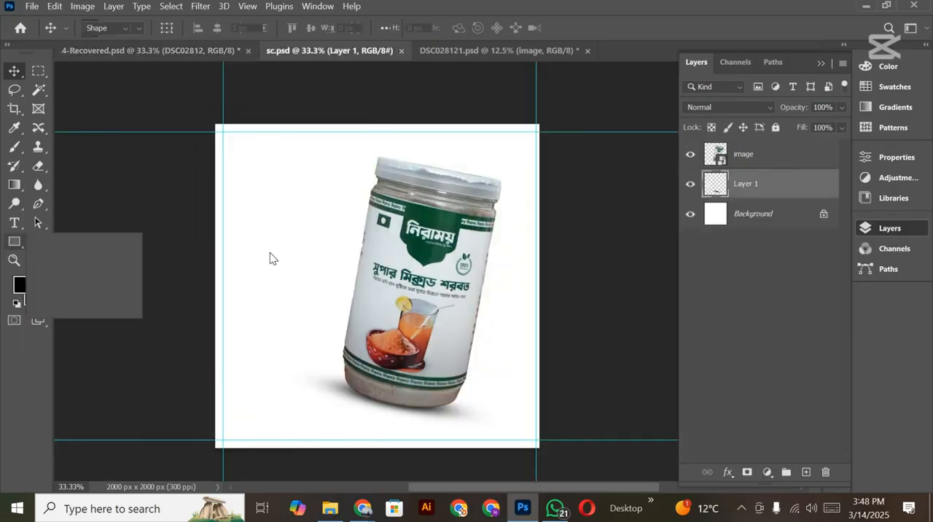
pyautogui.click(257, 213)
pyautogui.moveTo(257, 212); pyautogui.dragTo(436, 354)
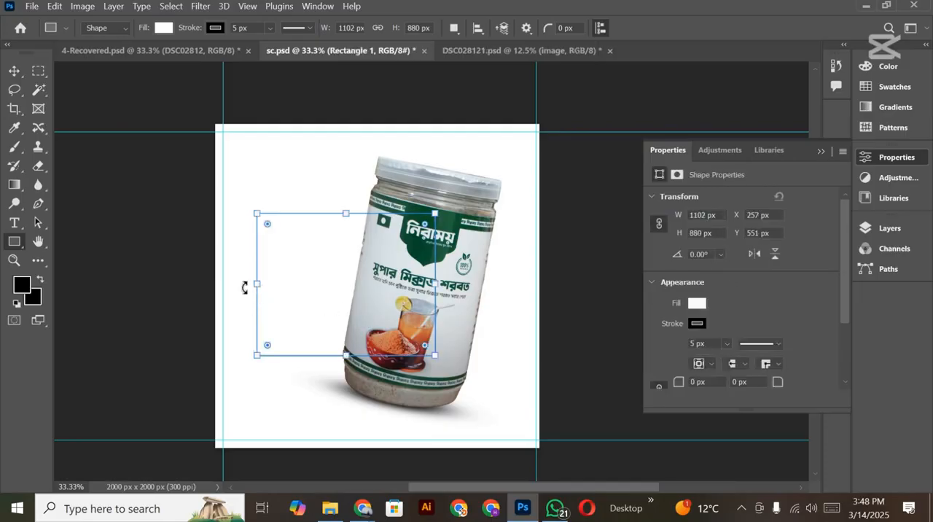
pyautogui.moveTo(248, 285); pyautogui.dragTo(242, 284)
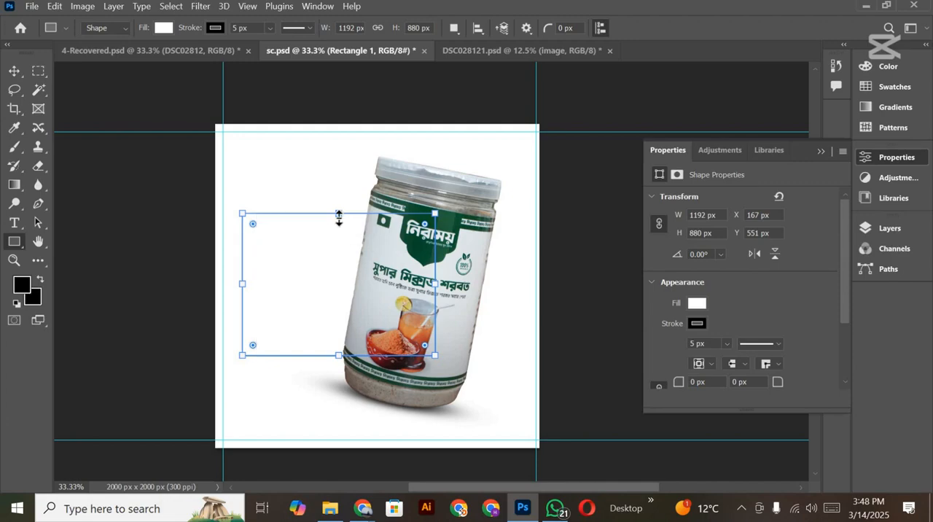
pyautogui.moveTo(339, 207); pyautogui.dragTo(339, 201)
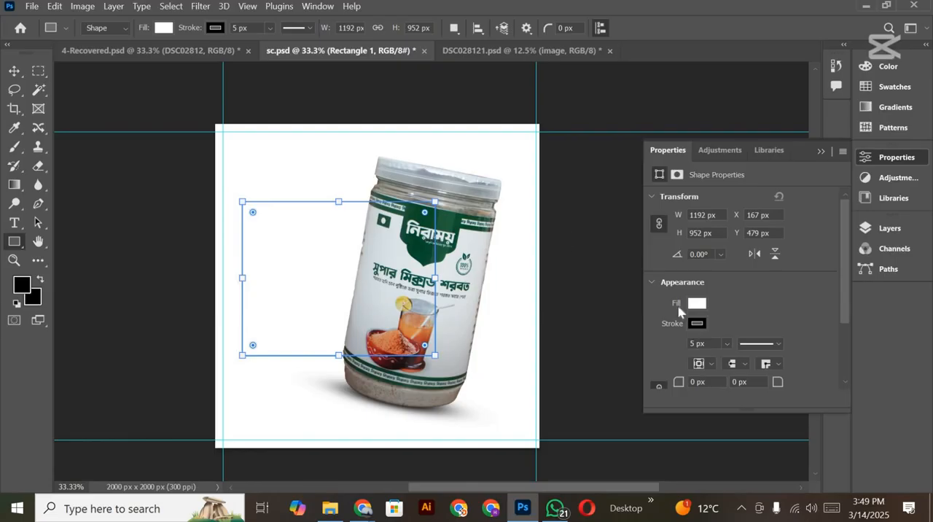
# Step: Remove the rectangle's stroke and fill it with the recently used dark green
pyautogui.click(696, 322)
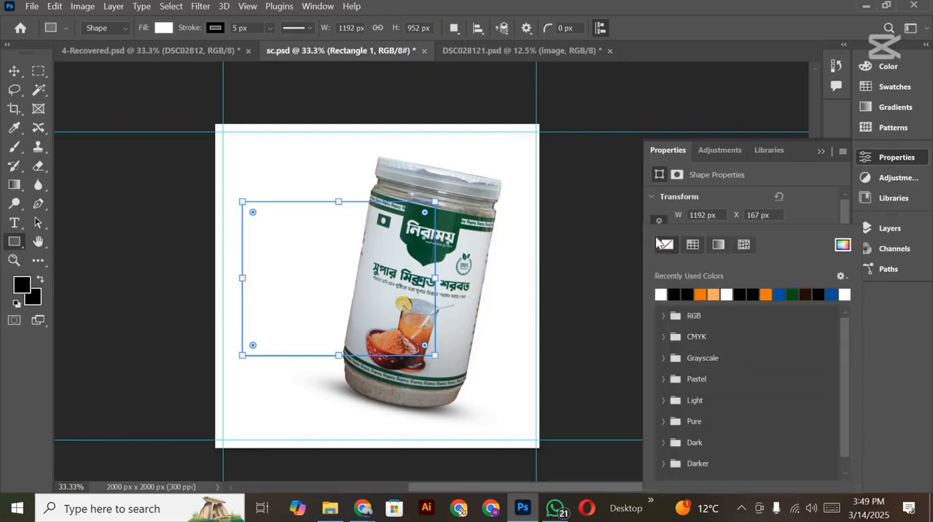
pyautogui.click(215, 27)
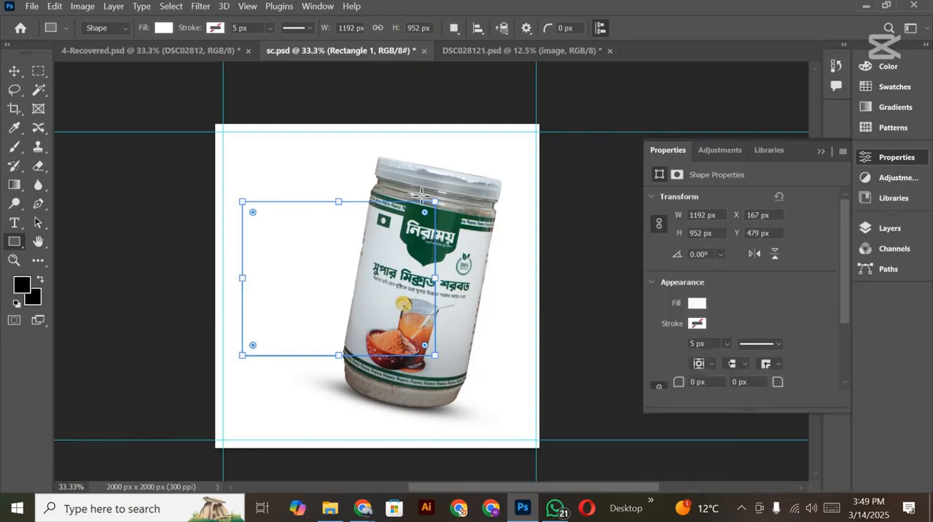
pyautogui.click(202, 105)
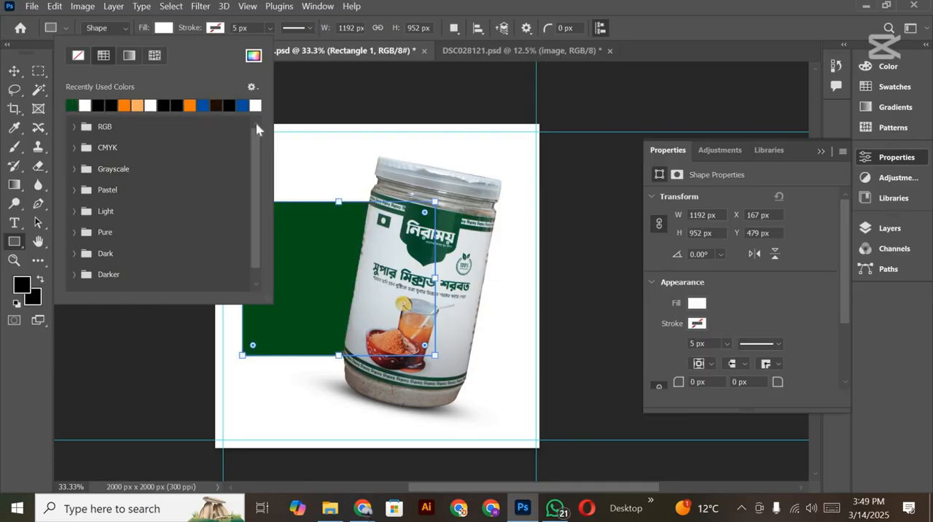
pyautogui.click(16, 70)
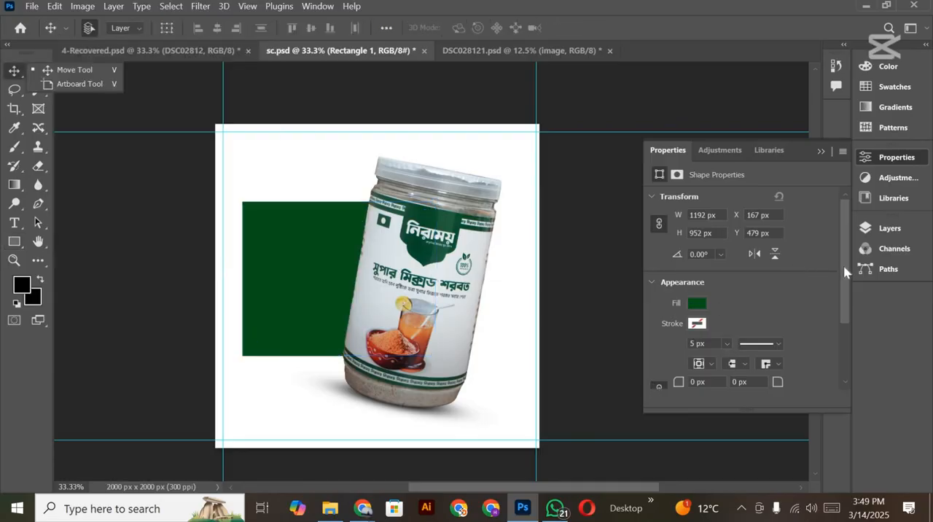
# Step: Round all four corners of the green rectangle to a 100 px radius
pyautogui.scroll(-2, 848, 298)
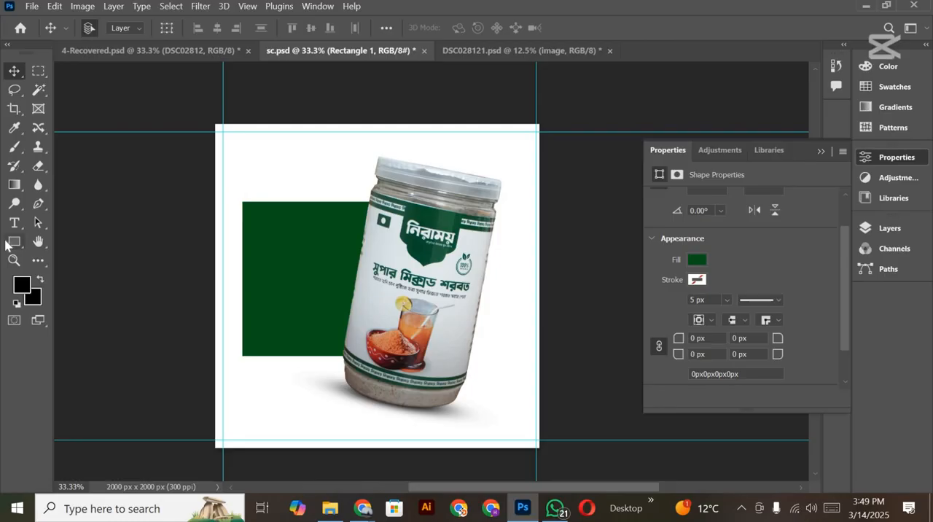
pyautogui.click(10, 242)
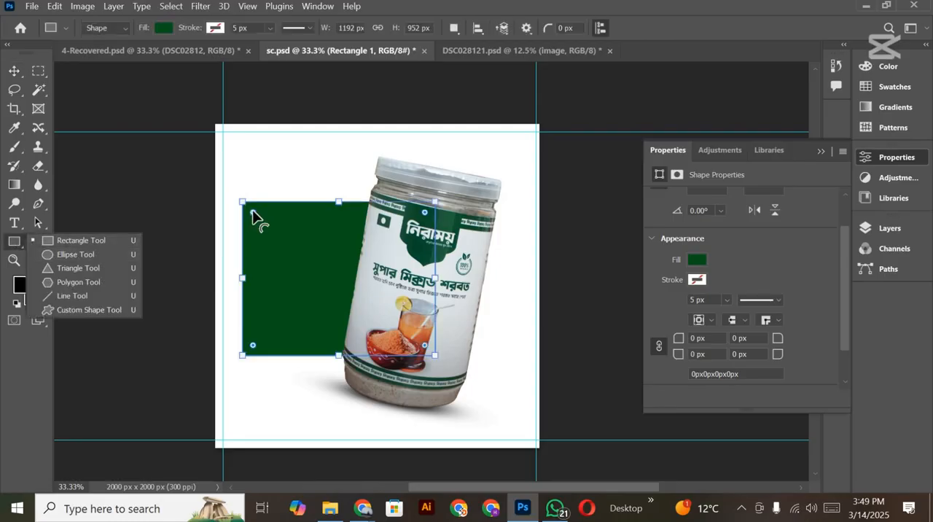
pyautogui.moveTo(253, 217); pyautogui.dragTo(261, 215)
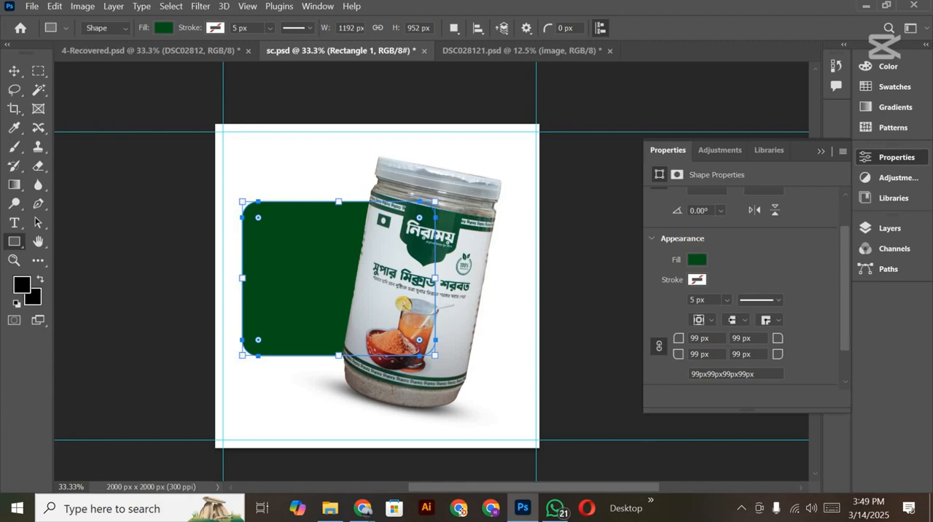
pyautogui.moveTo(710, 339); pyautogui.dragTo(585, 315)
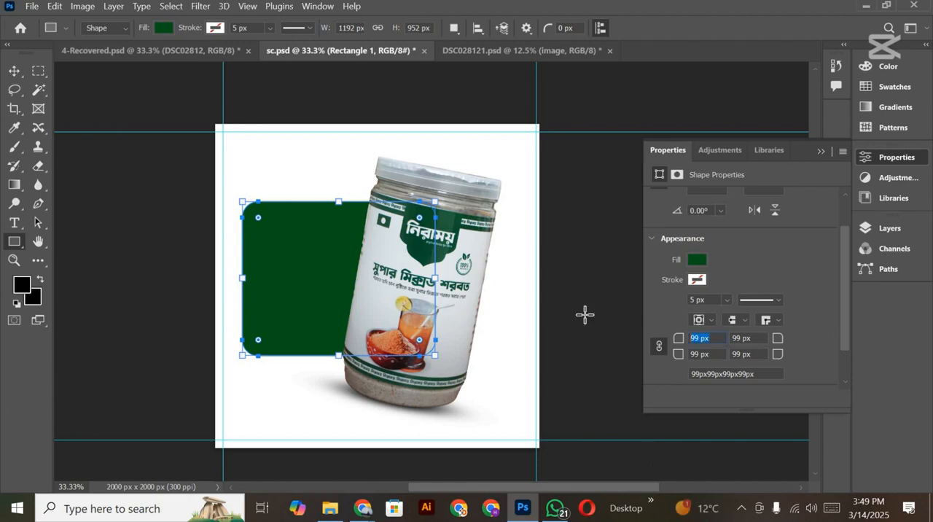
pyautogui.write('100')
# Step: Try giving the green rectangle's top-left corner its own radius with the corners unlinked, and undo it
pyautogui.click(658, 345)
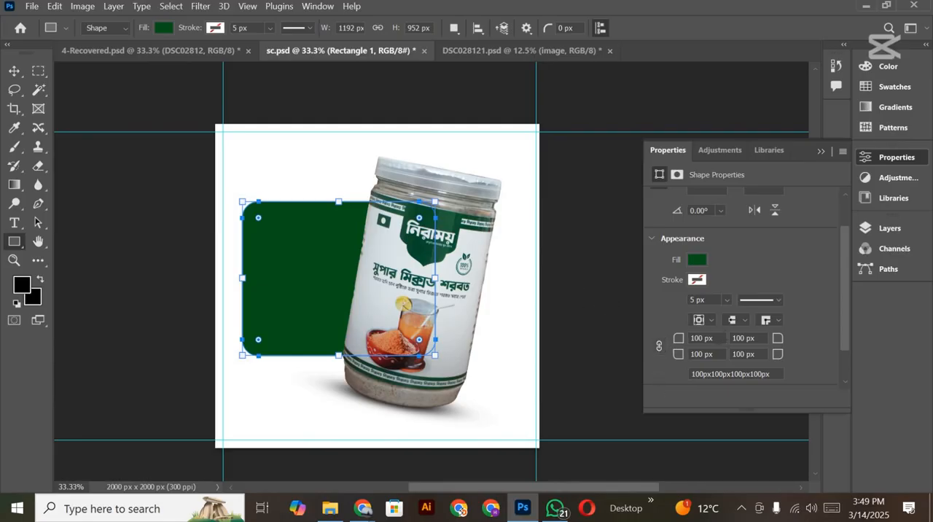
pyautogui.moveTo(712, 338); pyautogui.dragTo(560, 289)
pyautogui.write('10')
pyautogui.press('Return')
pyautogui.hotkey('ctrl', 'z')
pyautogui.click(14, 71)
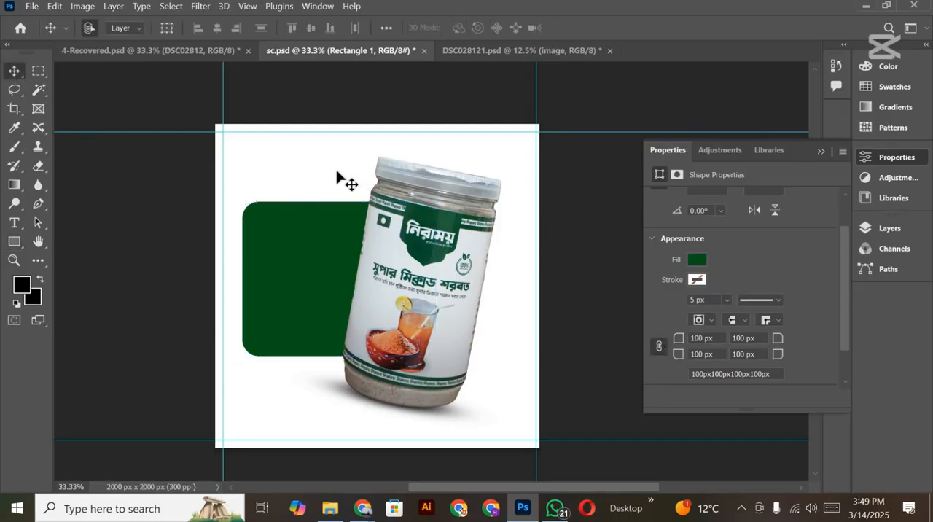
# Step: In 4-Recovered.psd, select the yellow headline line "কাতিলা গামের" in the green box and cut its text
pyautogui.scroll(-2, 350, 177)
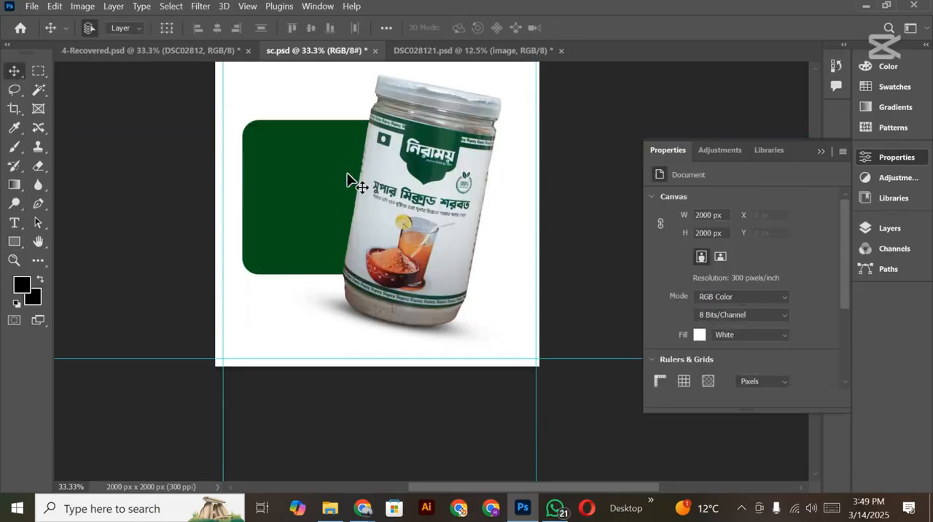
pyautogui.click(191, 50)
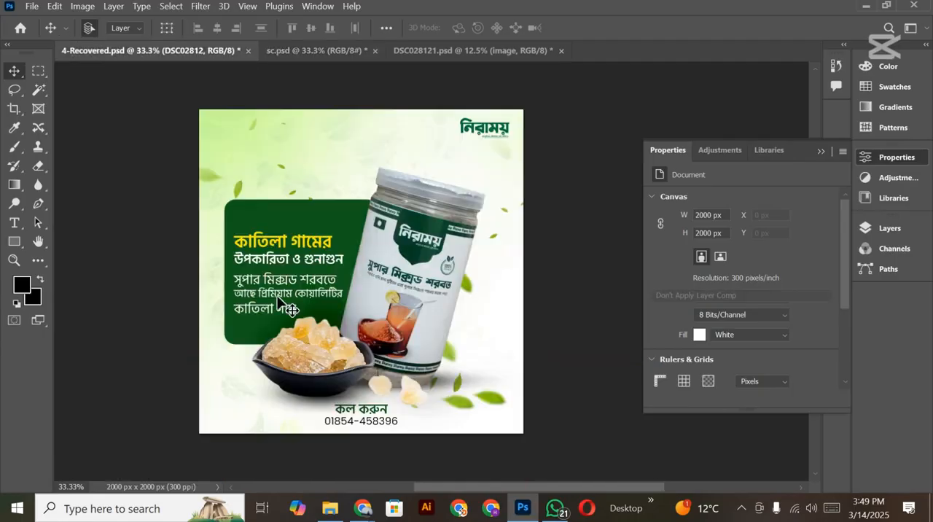
pyautogui.click(319, 358)
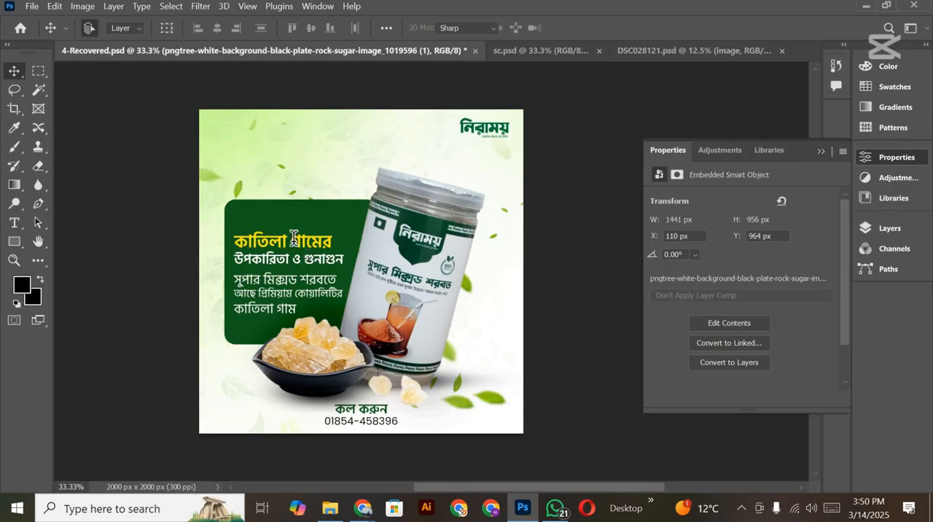
pyautogui.doubleClick(294, 240)
pyautogui.doubleClick(294, 238)
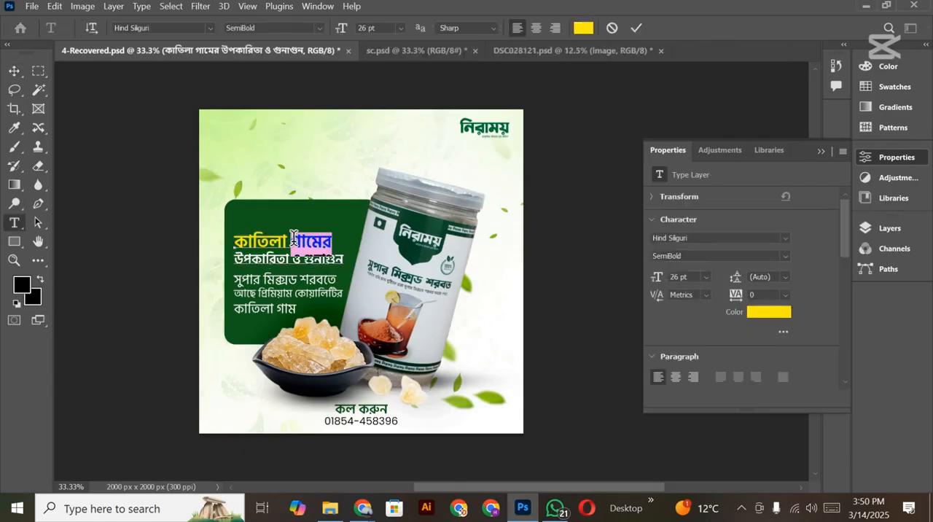
pyautogui.tripleClick(293, 238)
pyautogui.hotkey('ctrl', 'c')
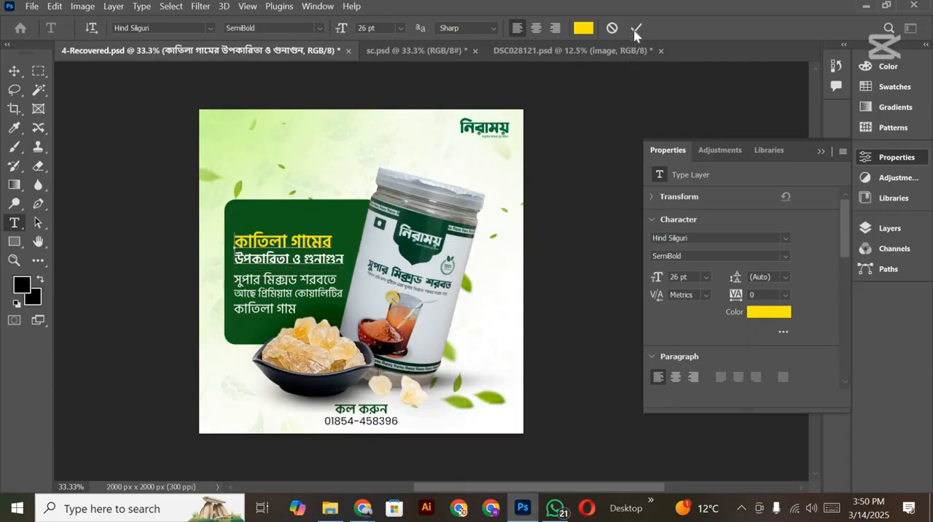
pyautogui.hotkey('ctrl', 'x')
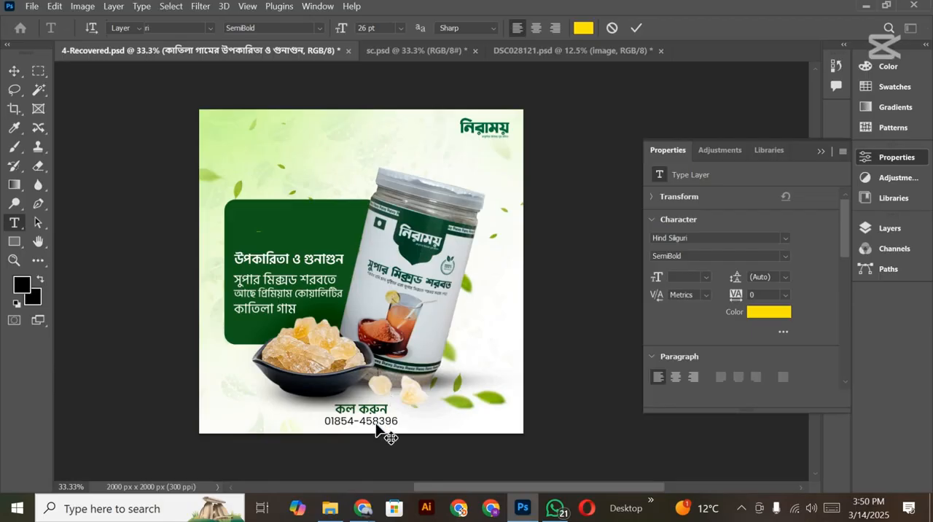
# Step: Switch to Chrome and search Google Images in a new tab for "কাতিলা গাম"
pyautogui.moveTo(362, 508)
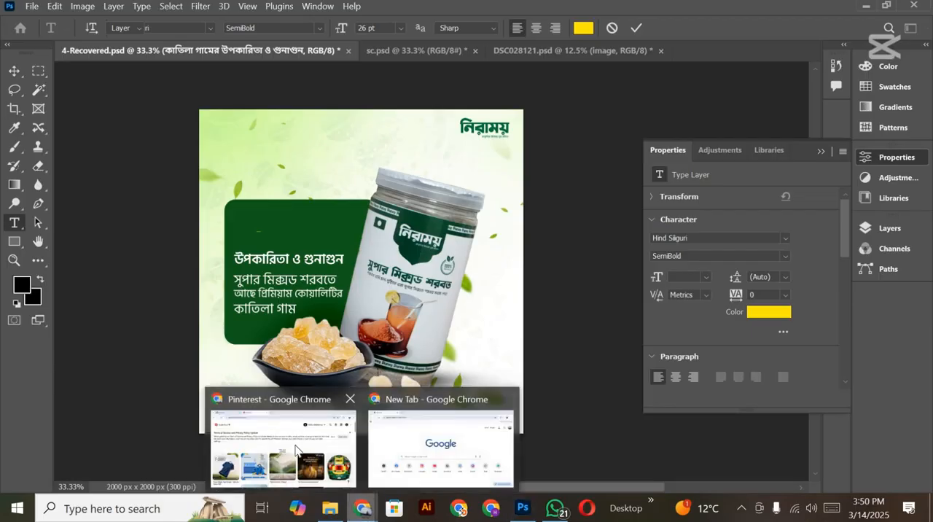
pyautogui.click(295, 450)
pyautogui.click(391, 12)
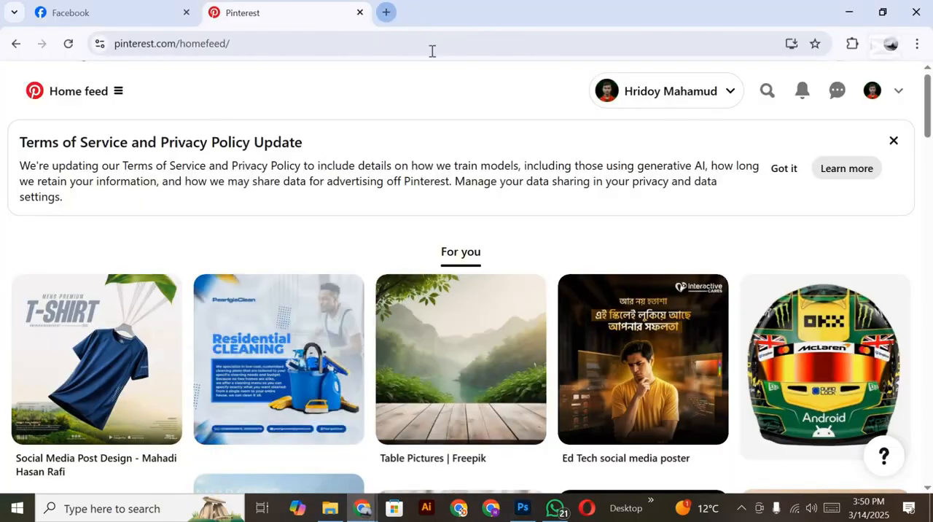
pyautogui.click(416, 48)
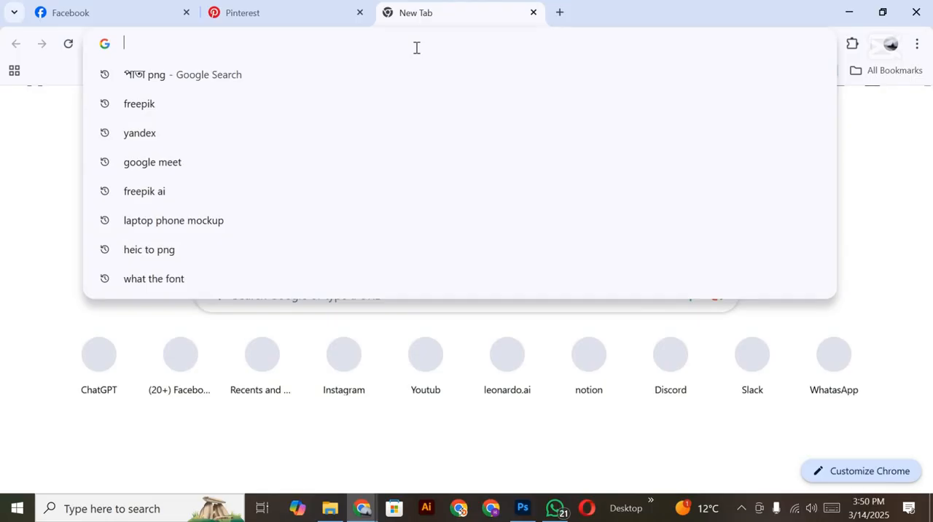
pyautogui.hotkey('ctrl', 'v')
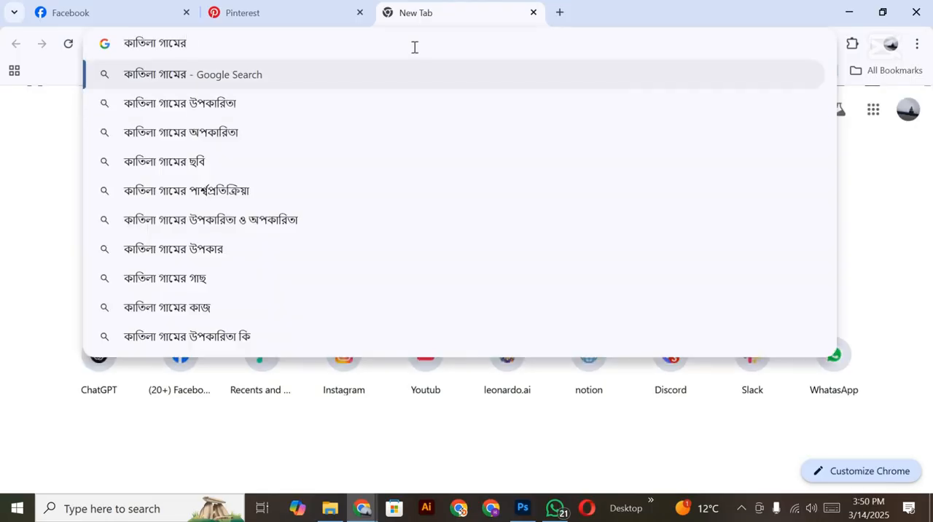
pyautogui.press('BackSpace')
pyautogui.press('BackSpace')
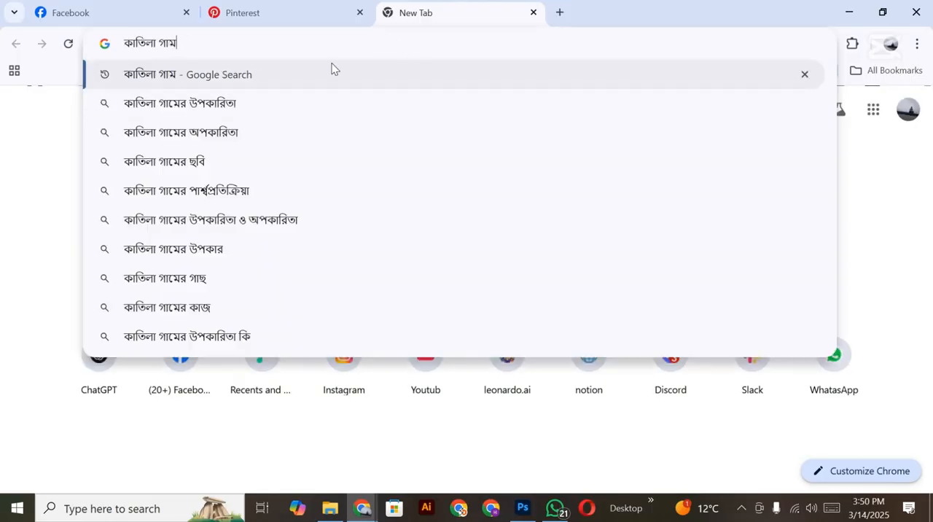
pyautogui.press('Return')
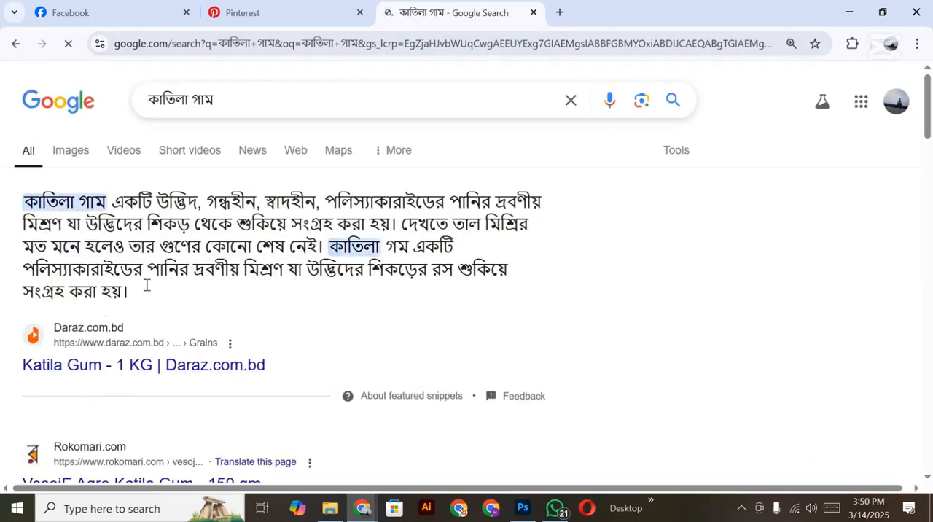
pyautogui.scroll(-1, 119, 305)
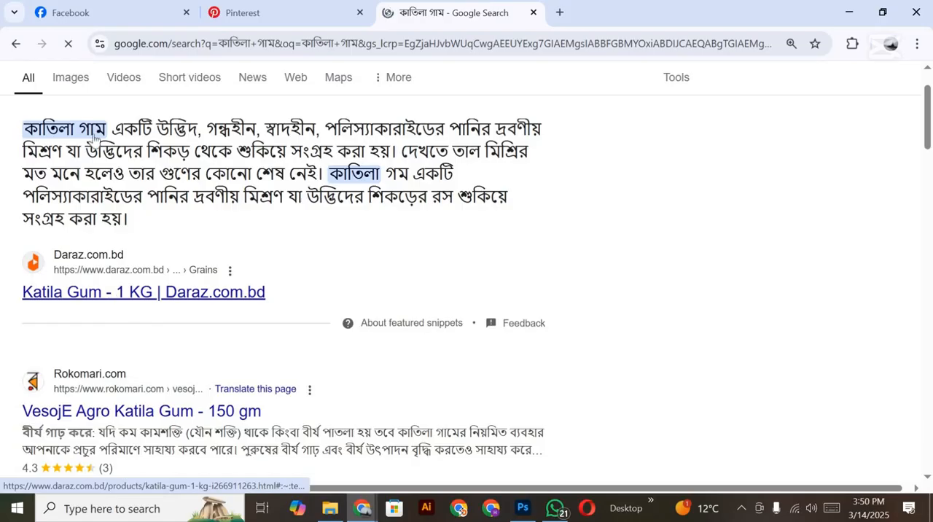
pyautogui.scroll(1, 94, 139)
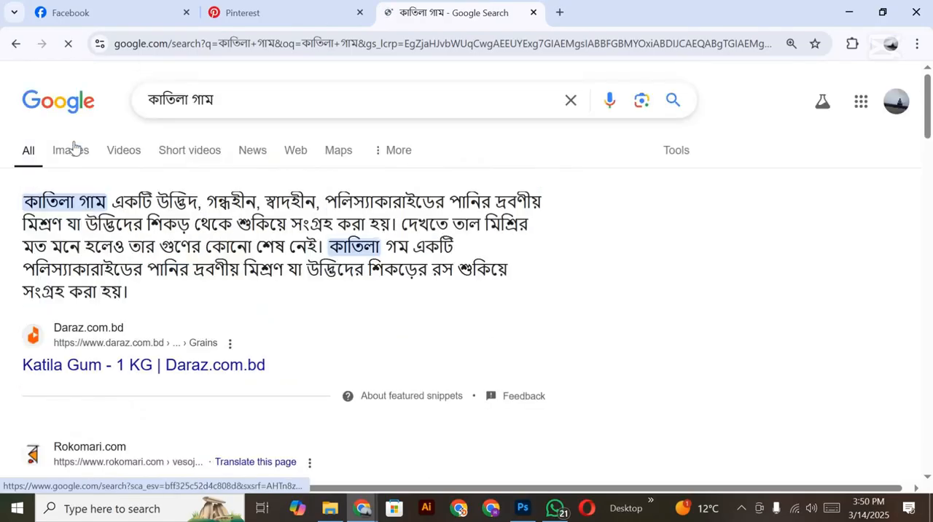
pyautogui.click(73, 148)
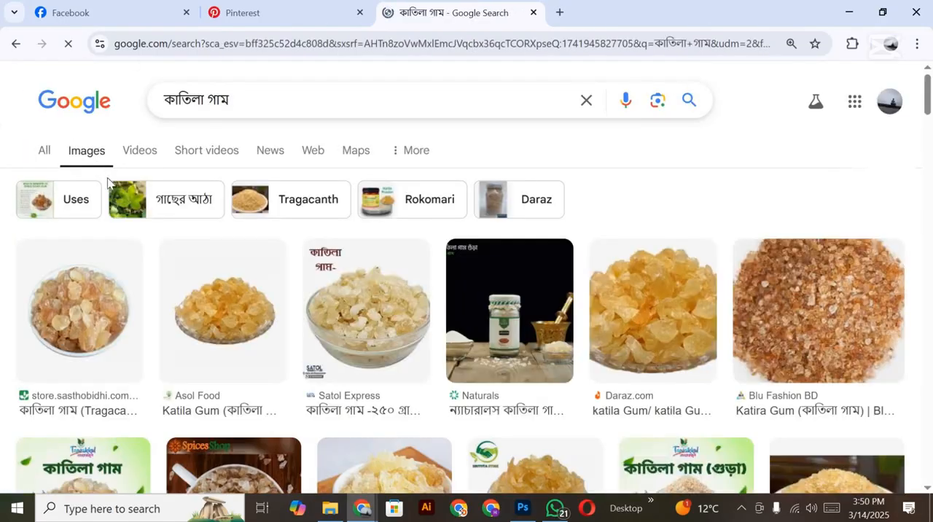
# Step: Look through the "কাতিলা গাম" image results for gum pictures and narrow them with the "Gond katira" filter
pyautogui.scroll(-3, 186, 274)
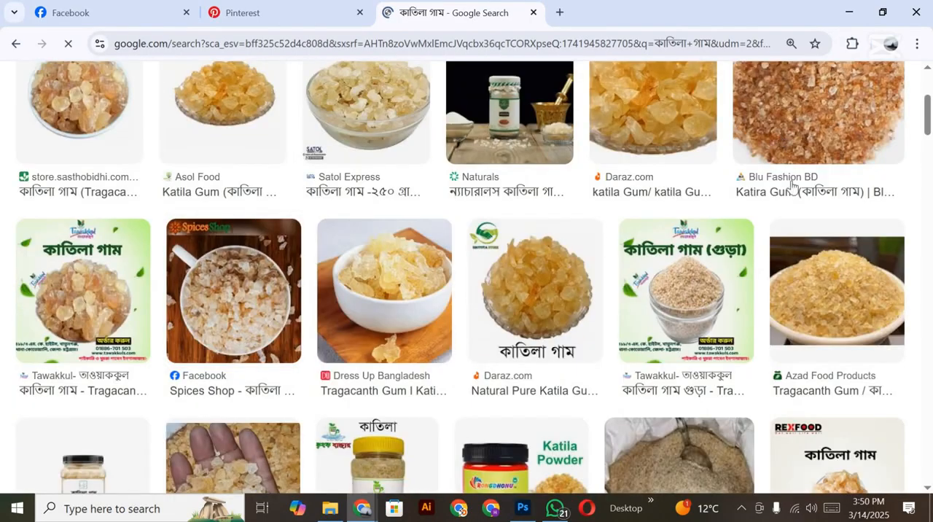
pyautogui.scroll(-1, 765, 188)
pyautogui.scroll(-3, 765, 187)
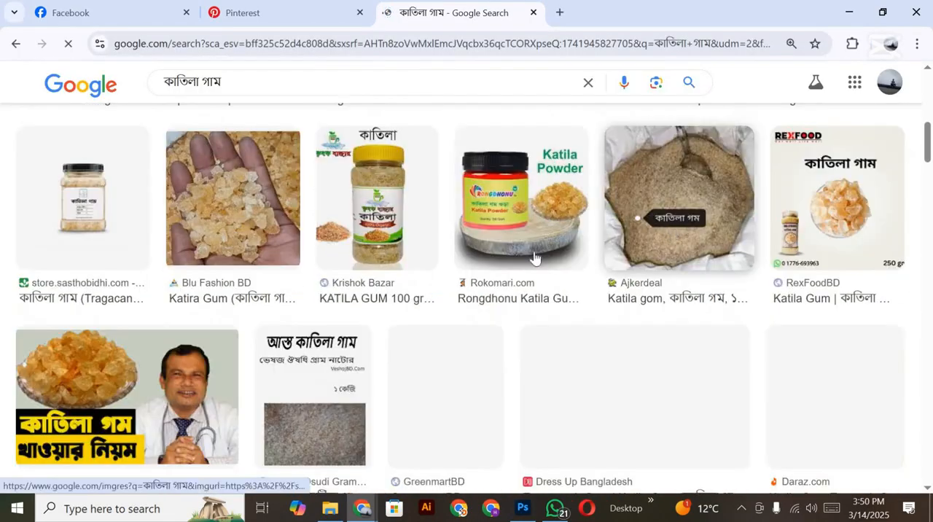
pyautogui.scroll(-3, 534, 257)
pyautogui.scroll(-2, 533, 256)
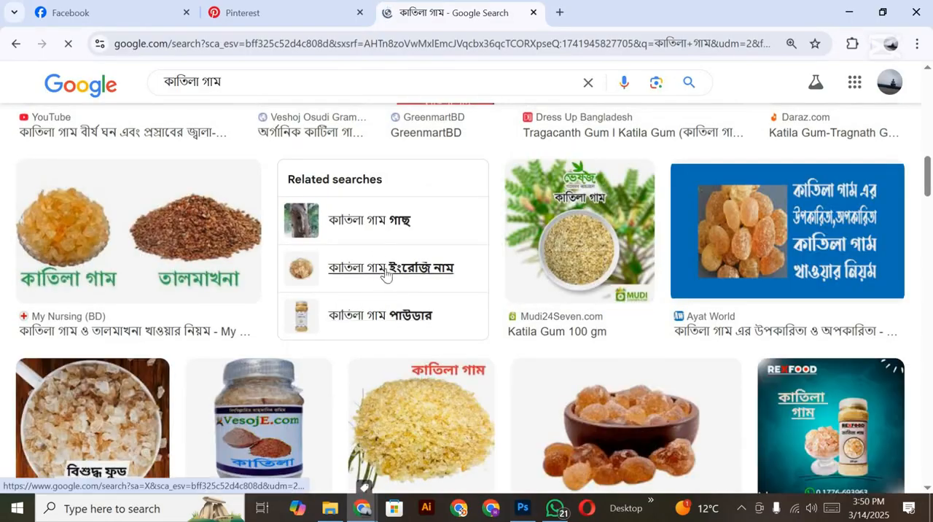
pyautogui.scroll(-3, 387, 274)
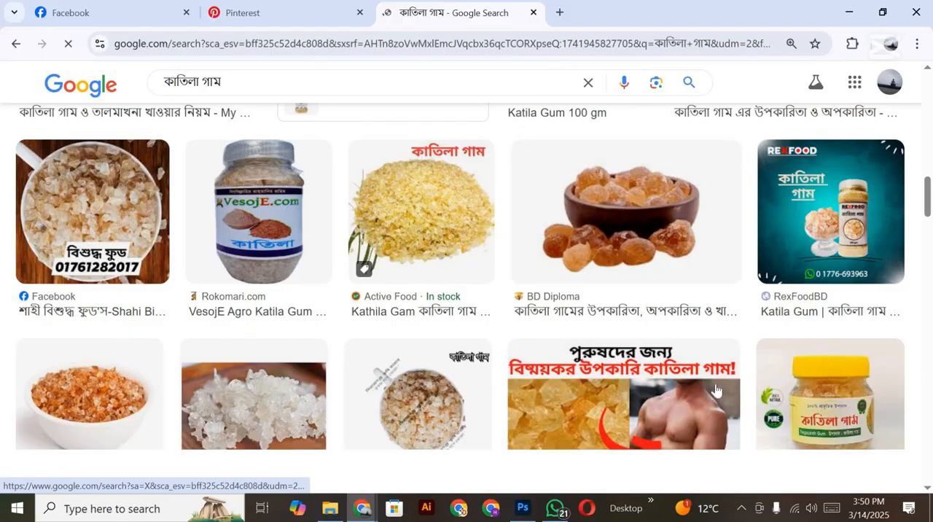
pyautogui.scroll(-1, 711, 390)
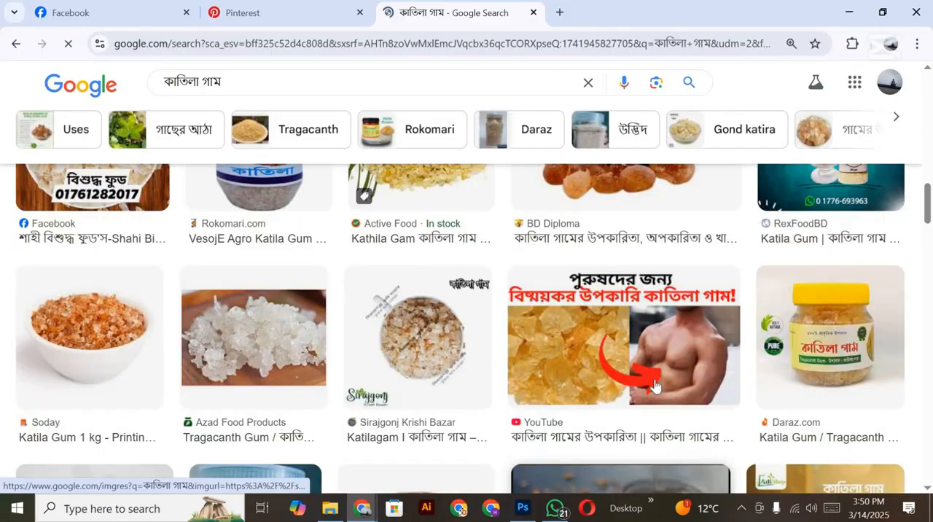
pyautogui.scroll(10, 656, 385)
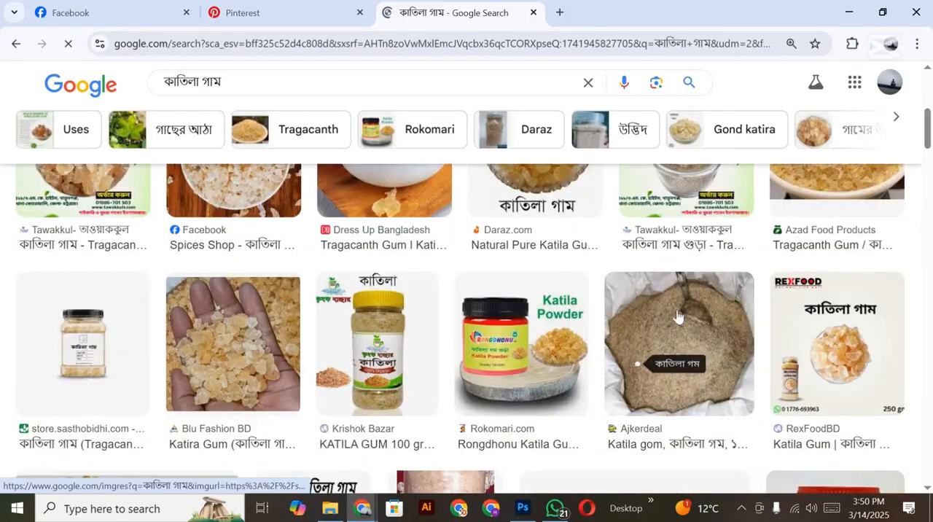
pyautogui.click(719, 138)
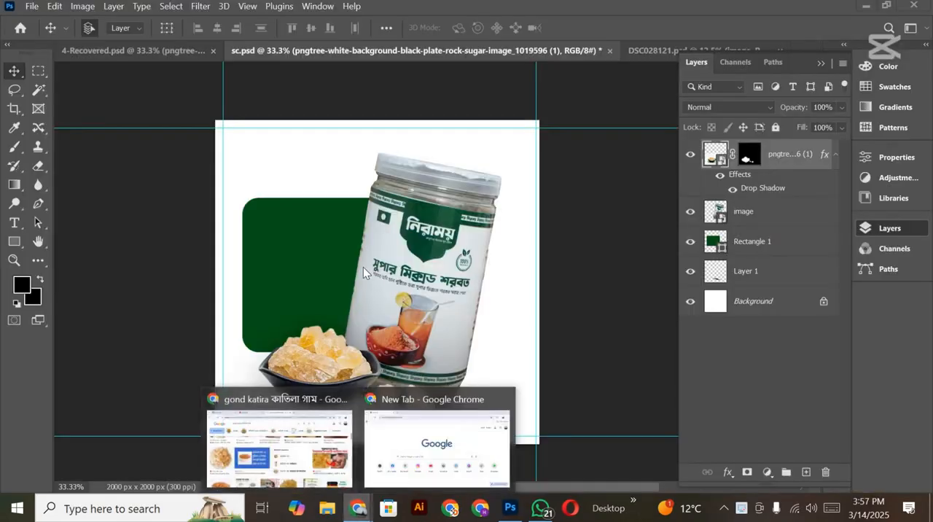
# Step: Return to sc.psd in Photoshop and add a new empty layer directly above the jar's "image" layer
pyautogui.click(181, 52)
pyautogui.click(578, 52)
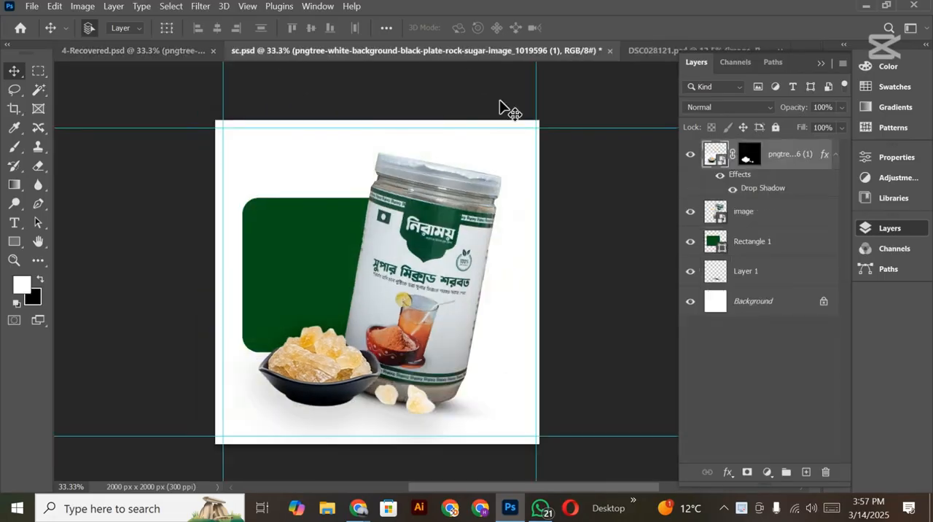
pyautogui.scroll(-7, 427, 291)
pyautogui.scroll(6, 426, 291)
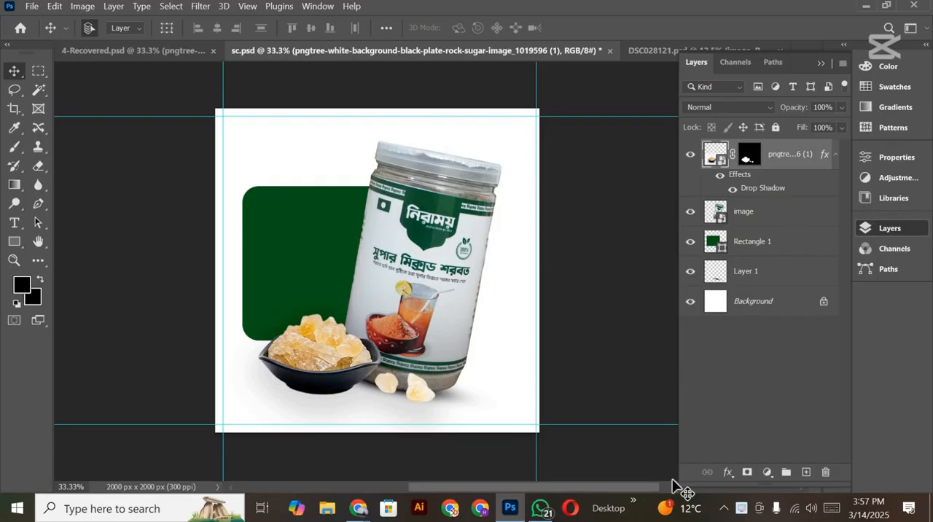
pyautogui.click(780, 217)
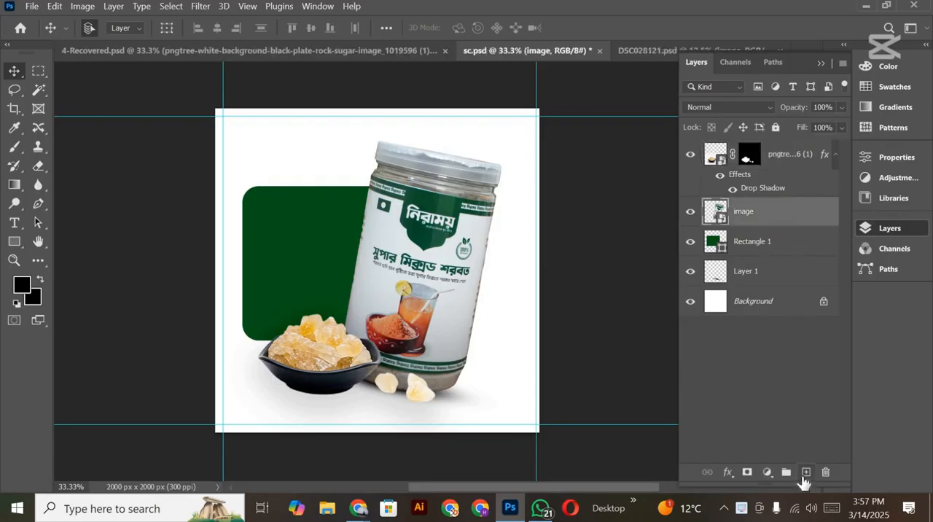
pyautogui.click(805, 471)
# Step: Flatten the soft brush into a thin ellipse at an angle of -1°, with 0% hardness and a 600 px size
pyautogui.click(14, 148)
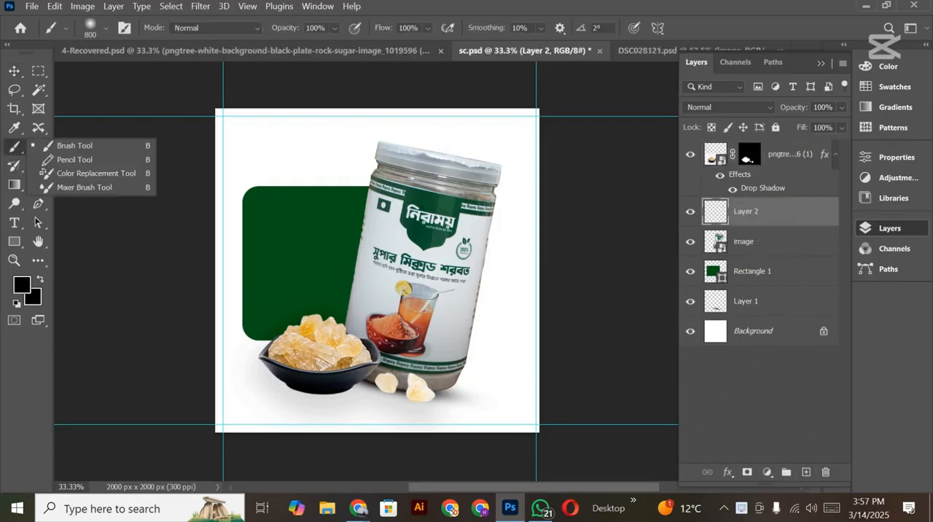
pyautogui.rightClick(364, 264)
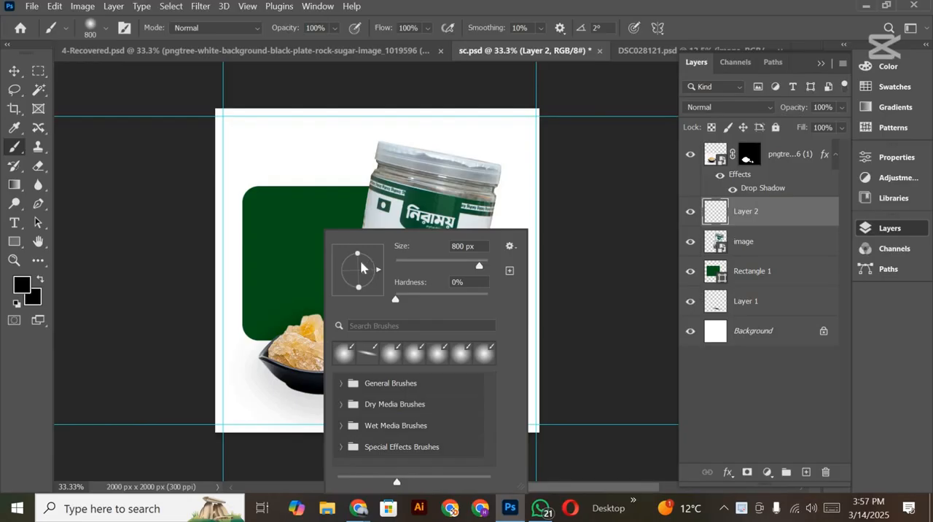
pyautogui.moveTo(362, 266); pyautogui.dragTo(382, 277)
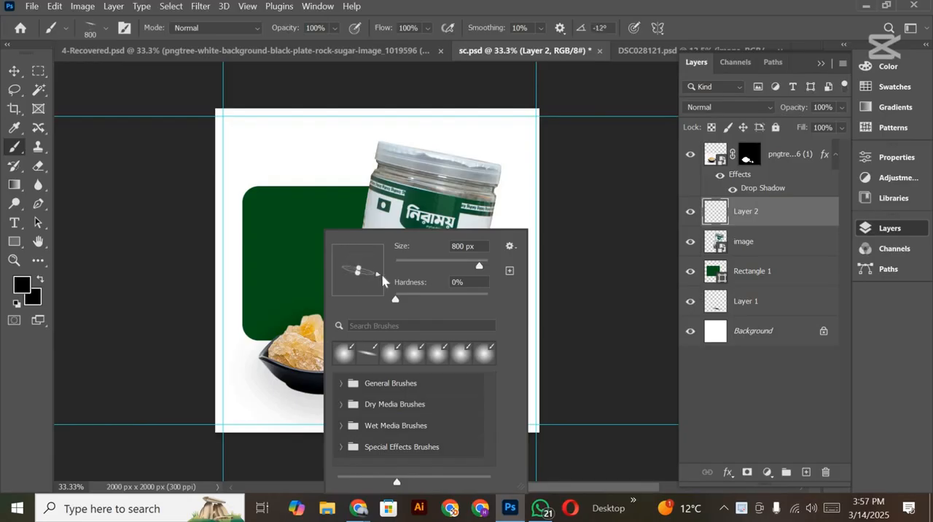
pyautogui.press('Return')
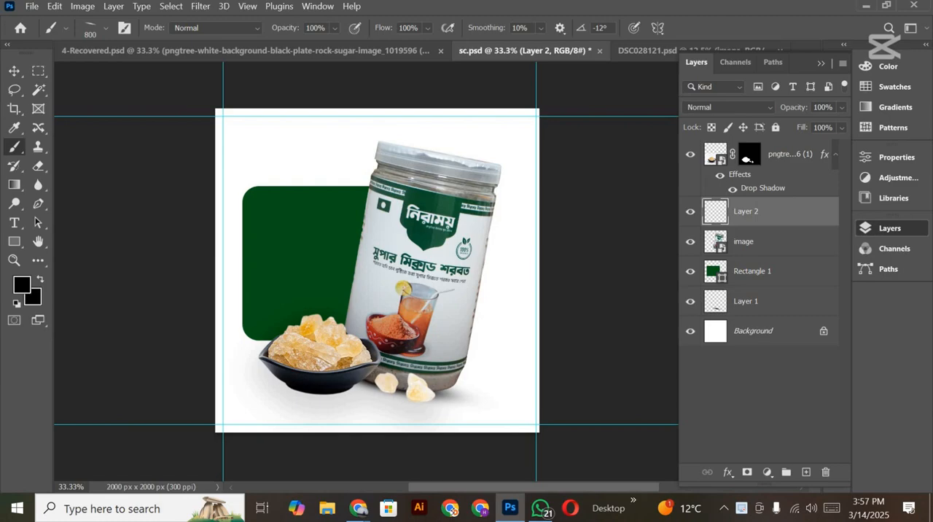
pyautogui.rightClick(367, 386)
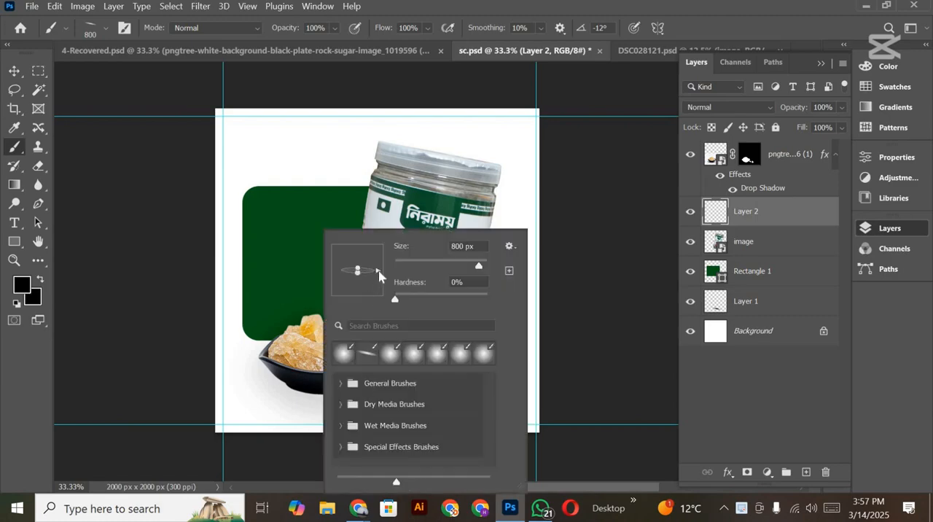
pyautogui.press('Return')
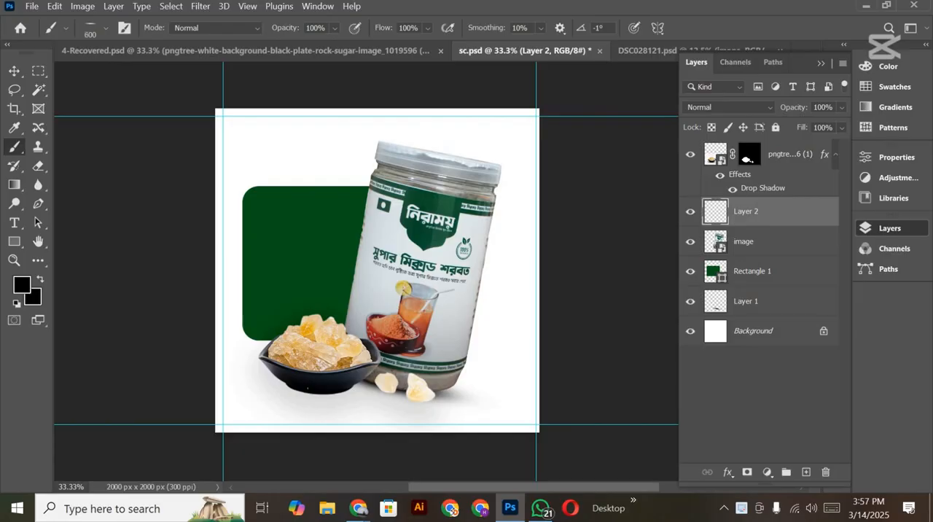
# Step: Return to the Move tool and save sc.psd
pyautogui.click(14, 71)
pyautogui.scroll(-1, 441, 276)
pyautogui.scroll(3, 451, 286)
pyautogui.moveTo(466, 276); pyautogui.dragTo(465, 275)
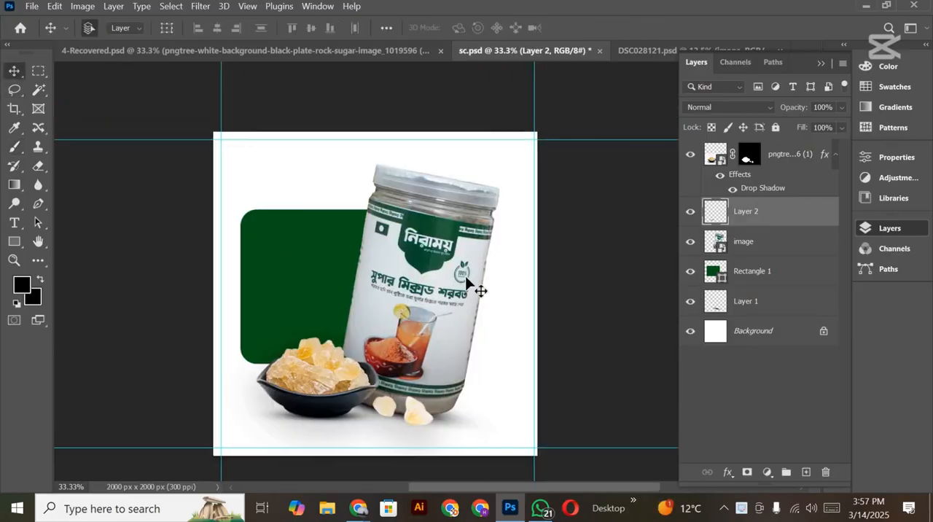
# Step: Copy the "কল করুন" and phone number text layers from 4-Recovered.psd into sc.psd
pyautogui.click(235, 55)
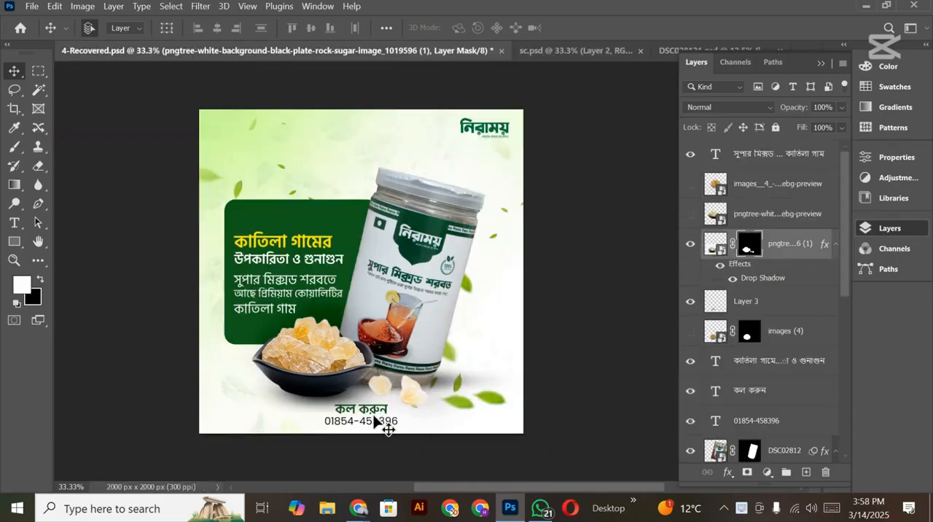
pyautogui.click(350, 411)
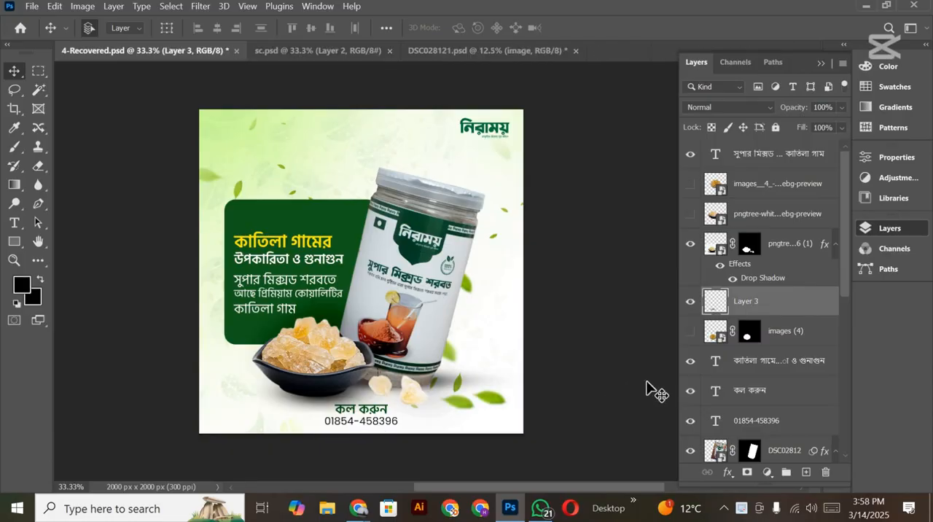
pyautogui.click(774, 399)
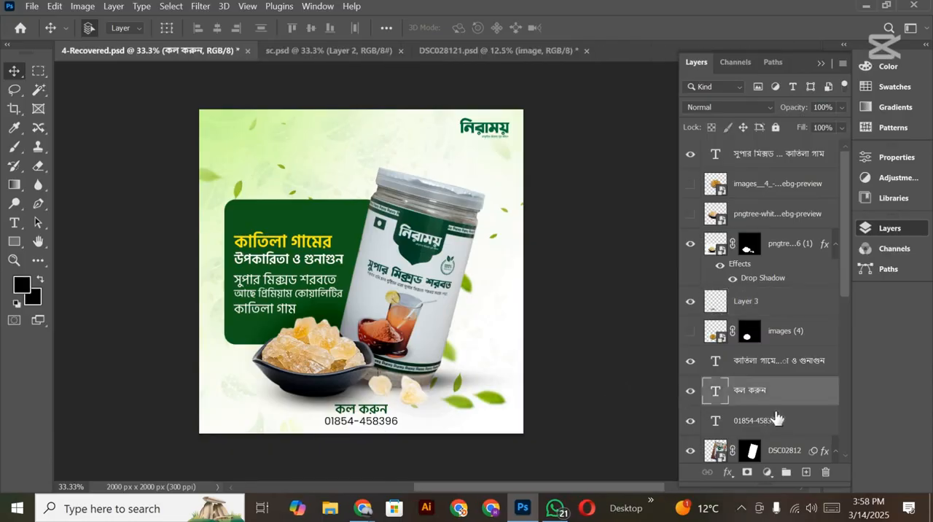
pyautogui.keyDown('shift'); pyautogui.click(791, 409); pyautogui.keyUp('shift')
pyautogui.moveTo(791, 410); pyautogui.dragTo(419, 402)
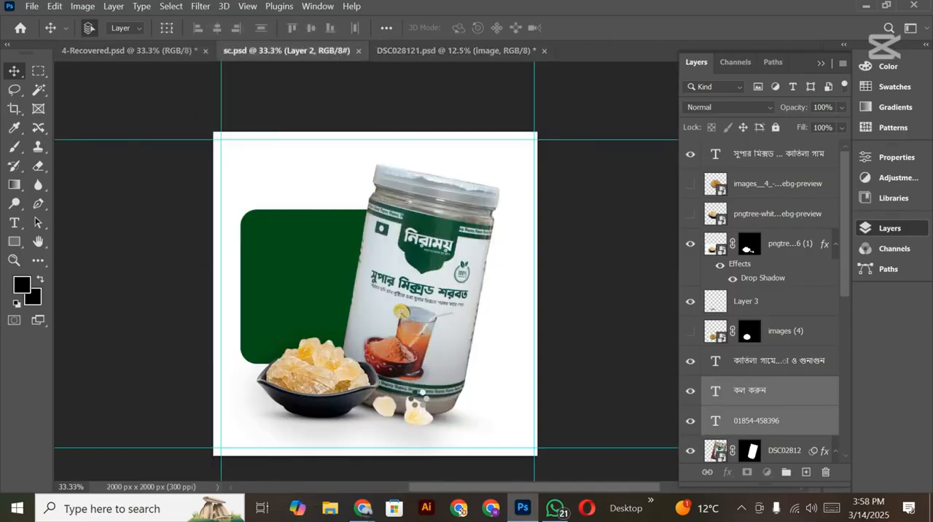
# Step: Move the "কল করুন" line and phone number to the artwork's bottom centre below the bowl and jar, nudging them slightly down
pyautogui.scroll(-2, 419, 397)
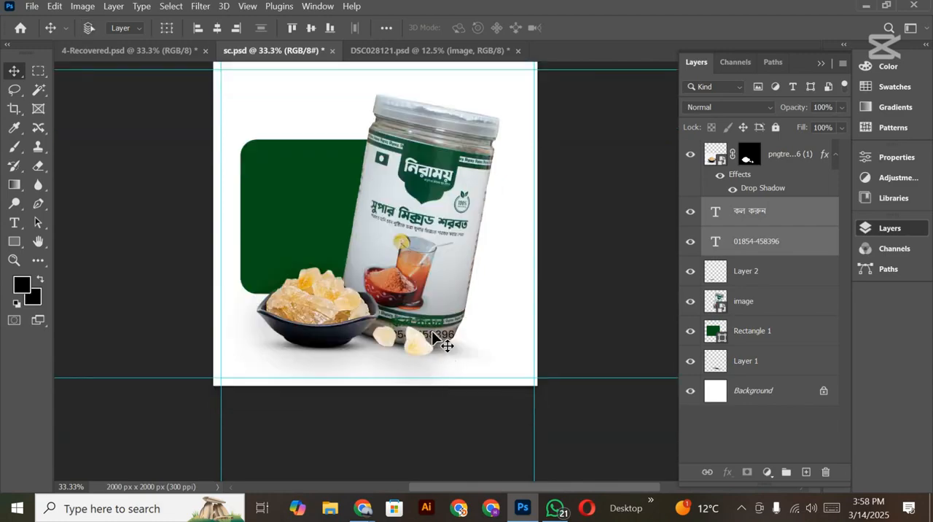
pyautogui.hotkey('ctrl', 't')
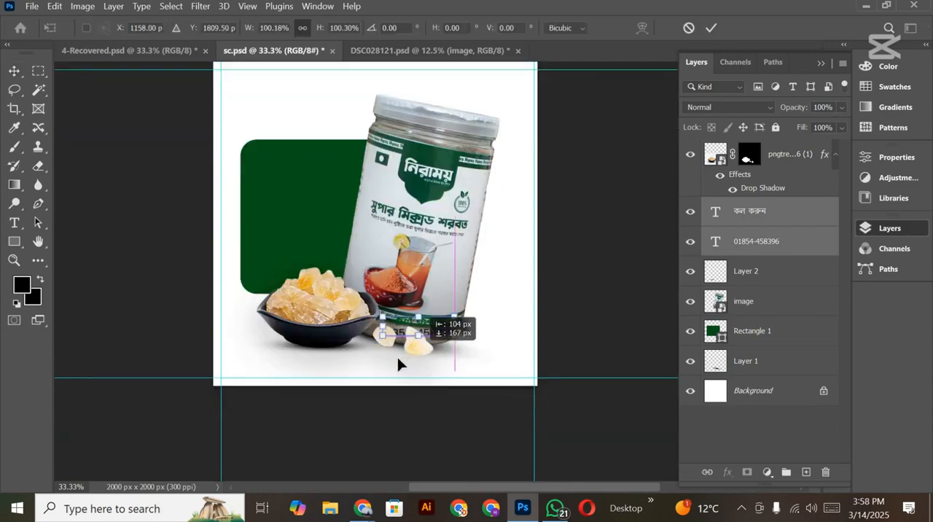
pyautogui.moveTo(397, 362); pyautogui.dragTo(396, 364)
pyautogui.click(713, 28)
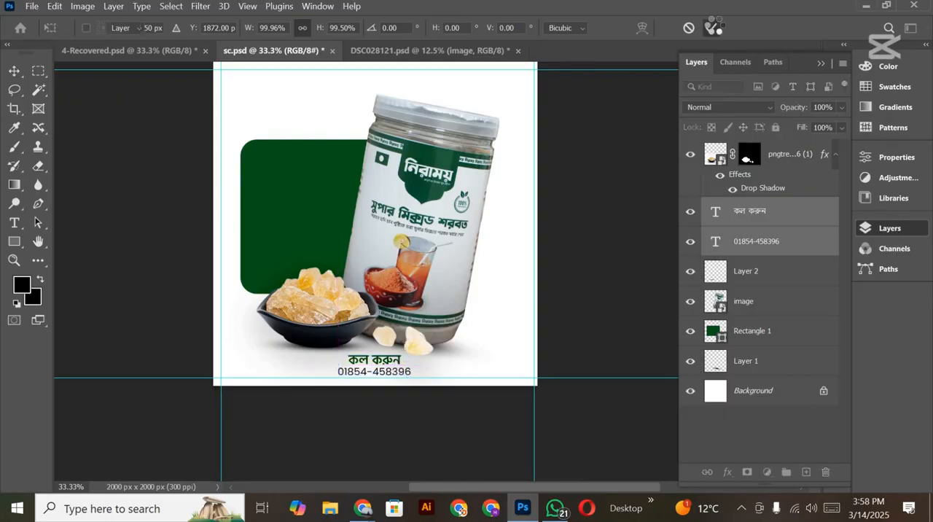
pyautogui.press('Down')
pyautogui.press('Down')
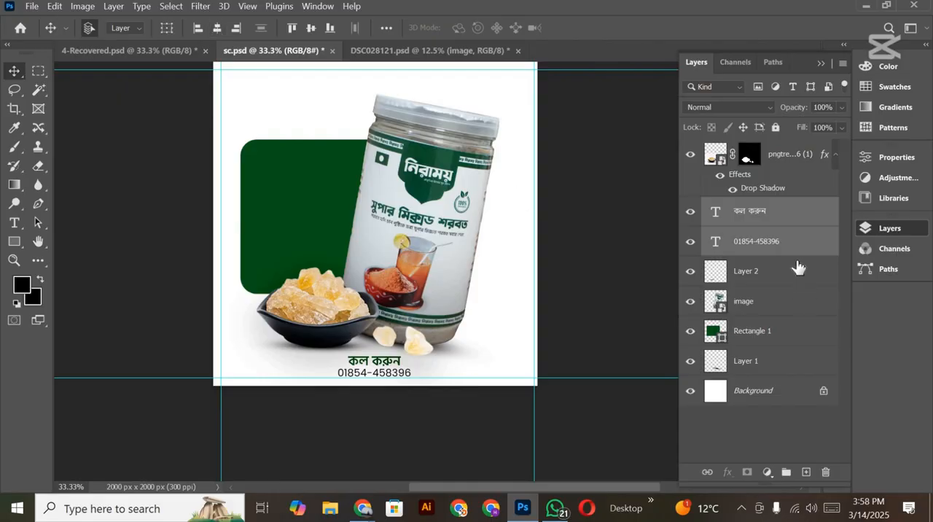
# Step: Group the "কল করুন" and phone number text layers and name the group "Conttact"
pyautogui.hotkey('ctrl', 'g')
pyautogui.doubleClick(743, 206)
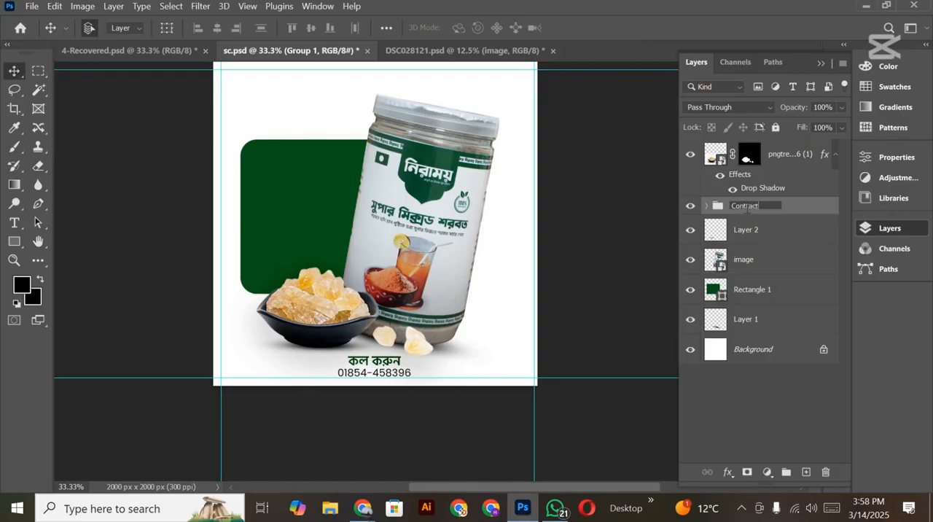
pyautogui.press('Return')
pyautogui.scroll(2, 350, 325)
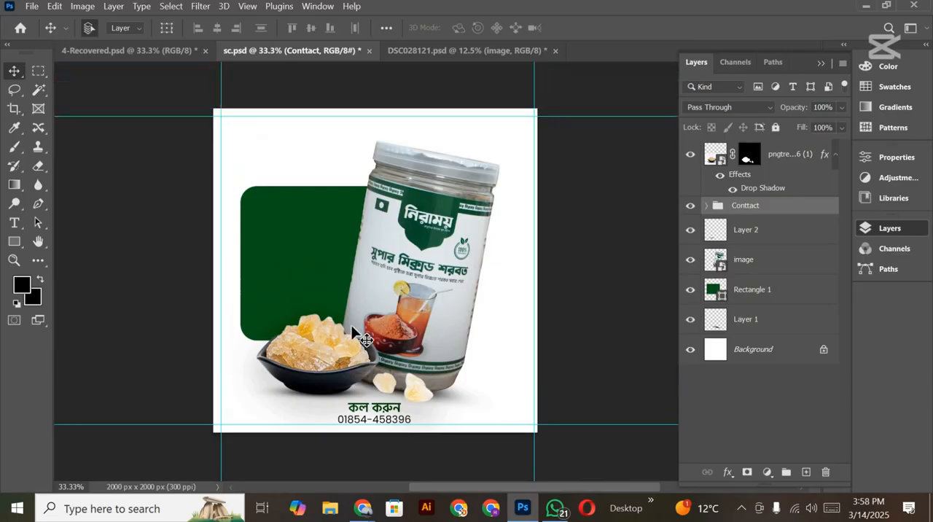
pyautogui.moveTo(442, 303)
pyautogui.mouseDown()
pyautogui.moveTo(465, 309)
pyautogui.moveTo(455, 309)
pyautogui.mouseUp()
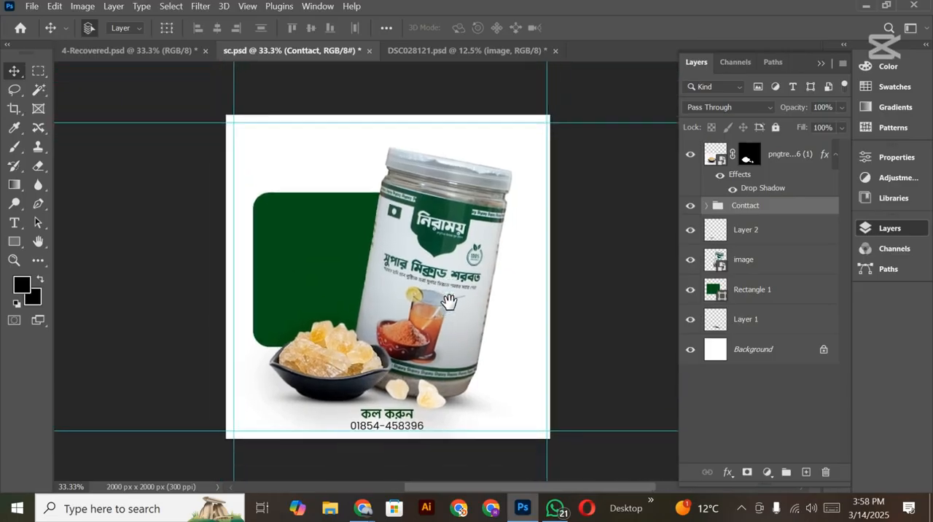
# Step: Copy the নিরাময় logo layer from 4-Recovered.psd into sc.psd
pyautogui.click(471, 53)
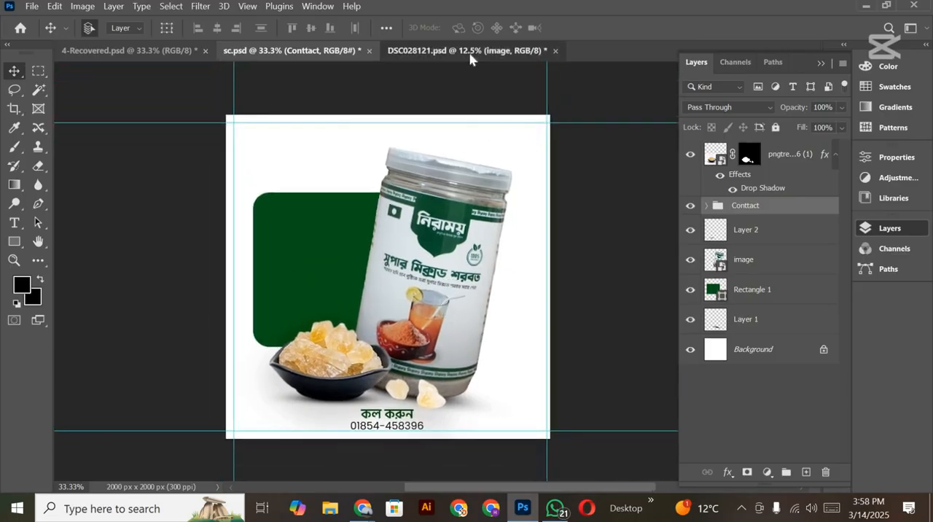
pyautogui.click(148, 54)
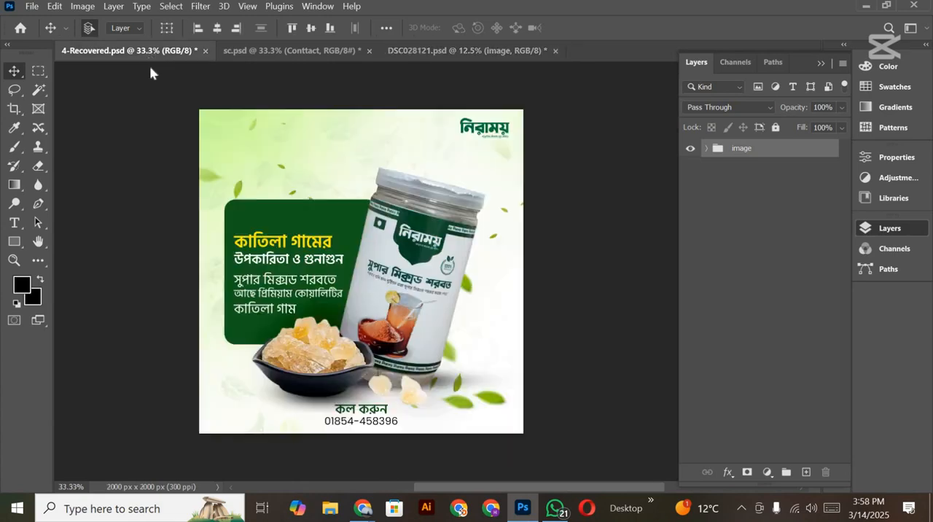
pyautogui.click(483, 128)
pyautogui.click(484, 127)
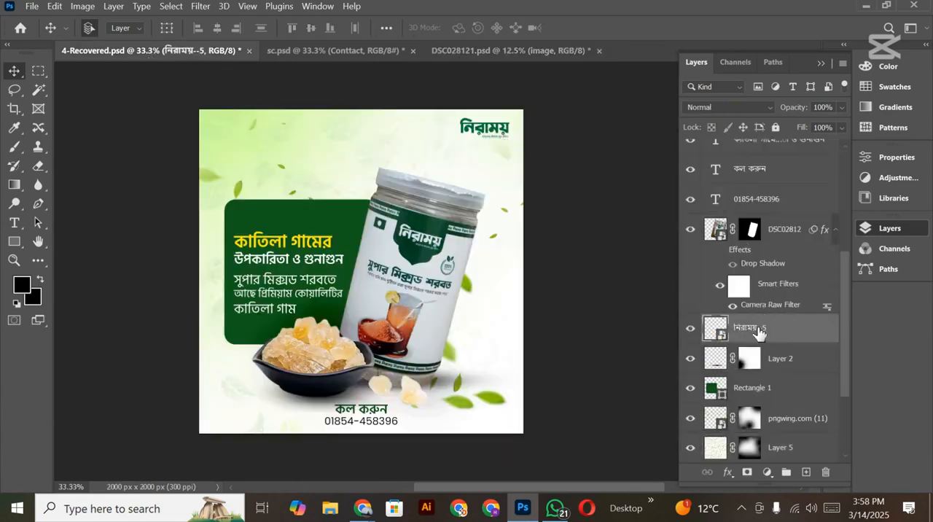
pyautogui.moveTo(760, 329); pyautogui.dragTo(264, 138)
pyautogui.scroll(-4, 471, 270)
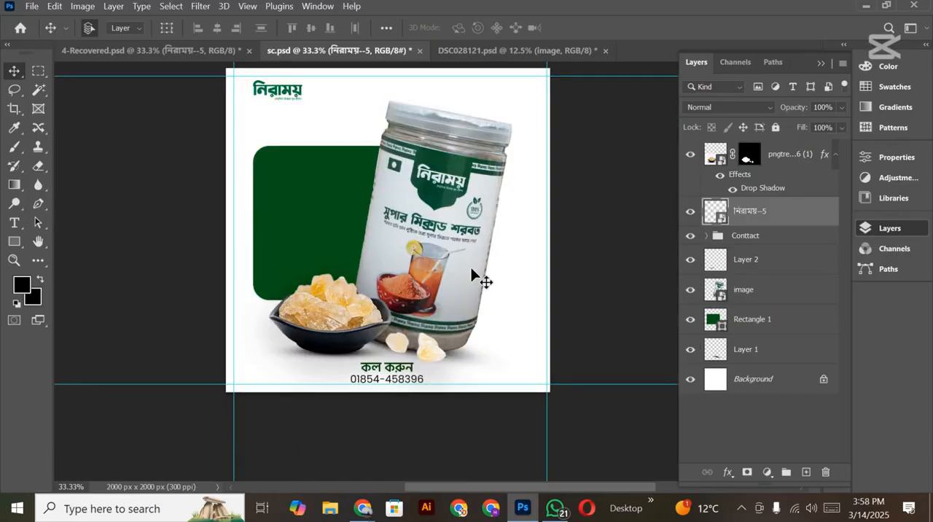
# Step: Move the নিরাময় logo into the artwork's top-right corner, inside the margin guides
pyautogui.scroll(3, 471, 269)
pyautogui.hscroll(3, 439, 305)
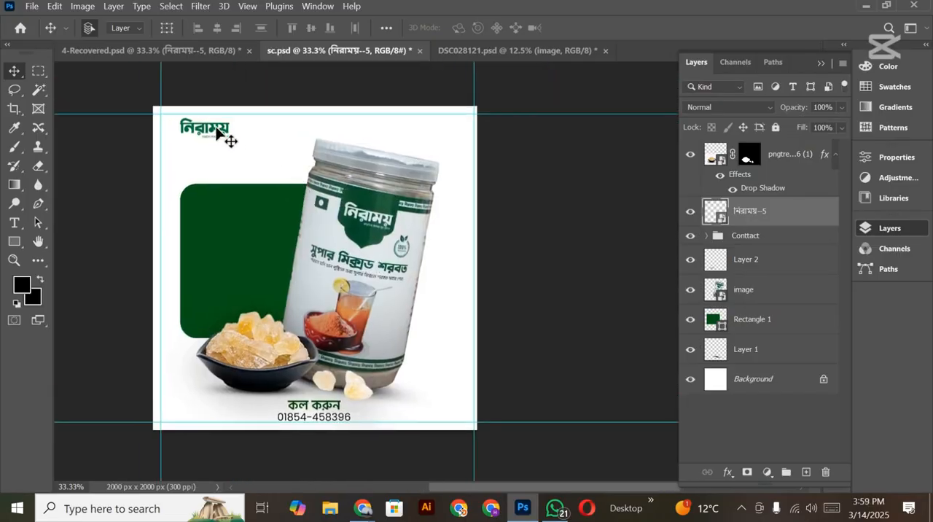
pyautogui.moveTo(225, 139); pyautogui.dragTo(457, 130)
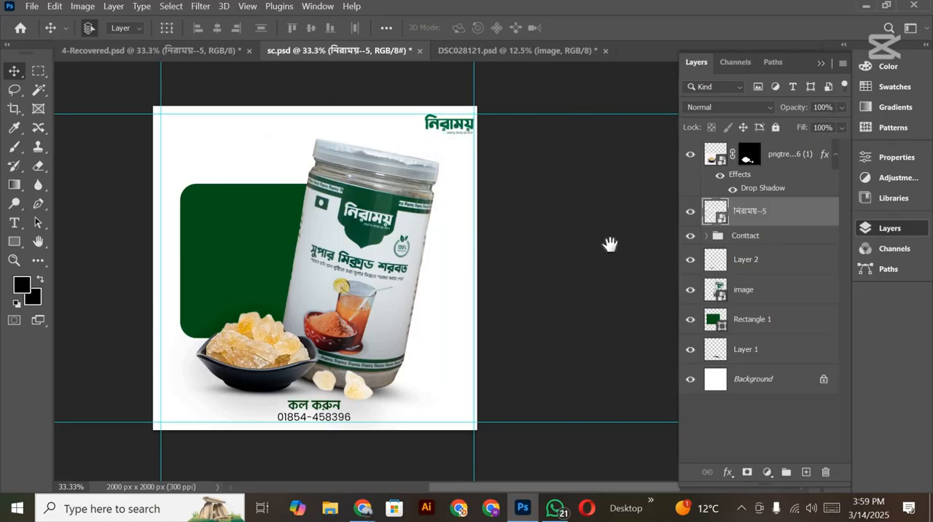
# Step: Examine how the logo, contact text and green panel sit relative to the margin guides
pyautogui.hscroll(-4, 609, 245)
pyautogui.hscroll(2, 513, 283)
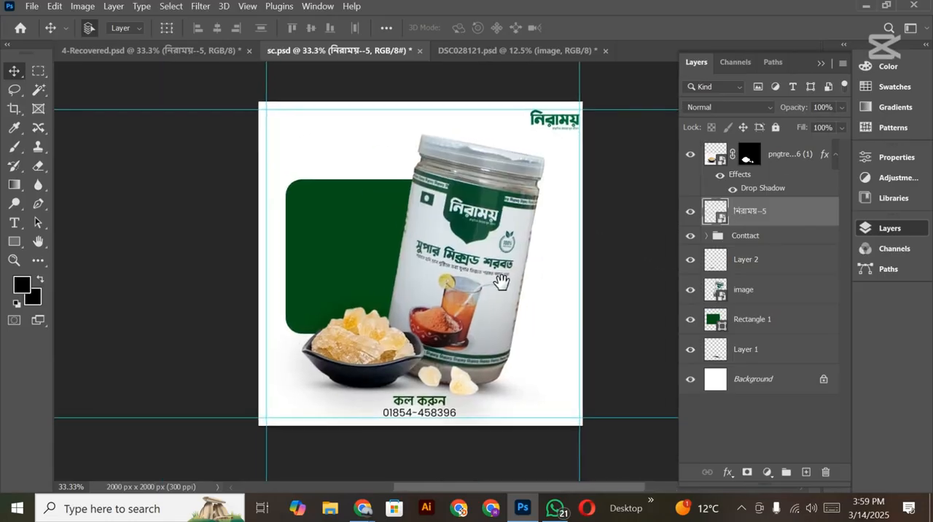
pyautogui.hscroll(1, 547, 310)
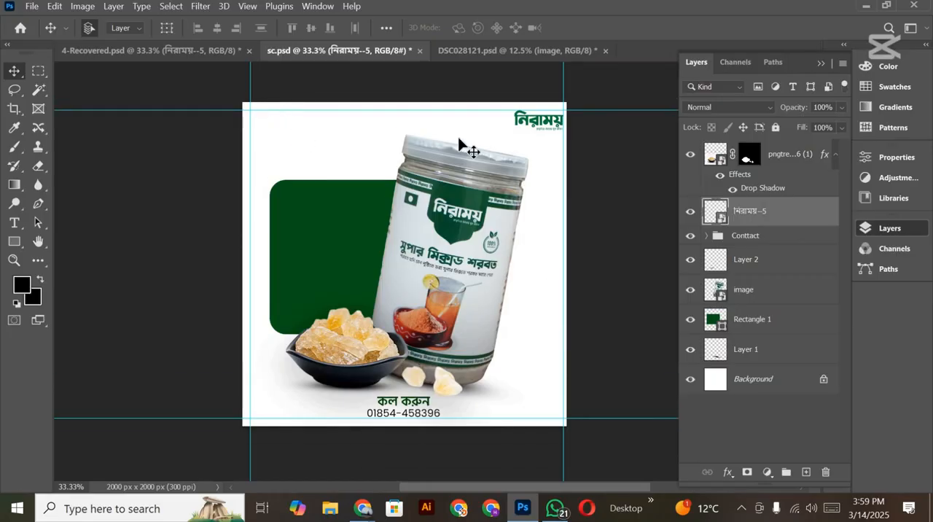
pyautogui.scroll(2, 630, 269)
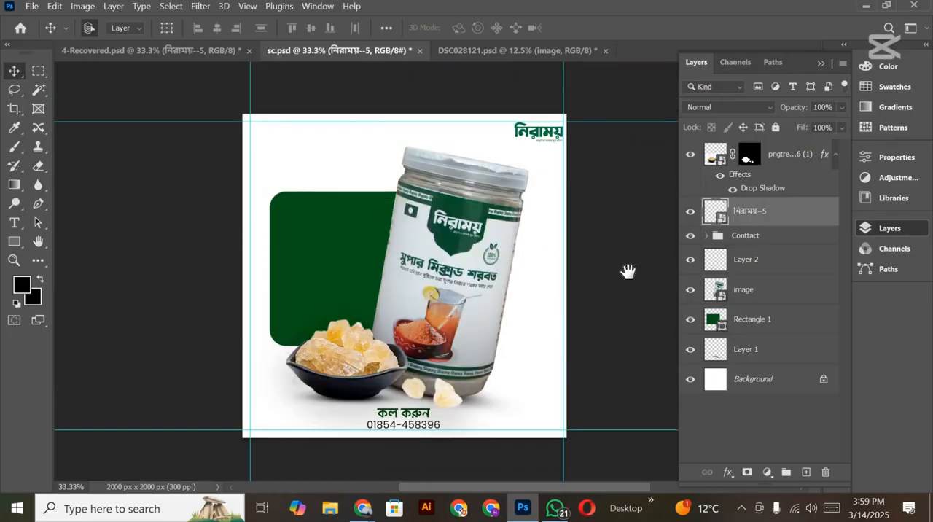
pyautogui.scroll(1, 616, 274)
pyautogui.hscroll(1, 615, 274)
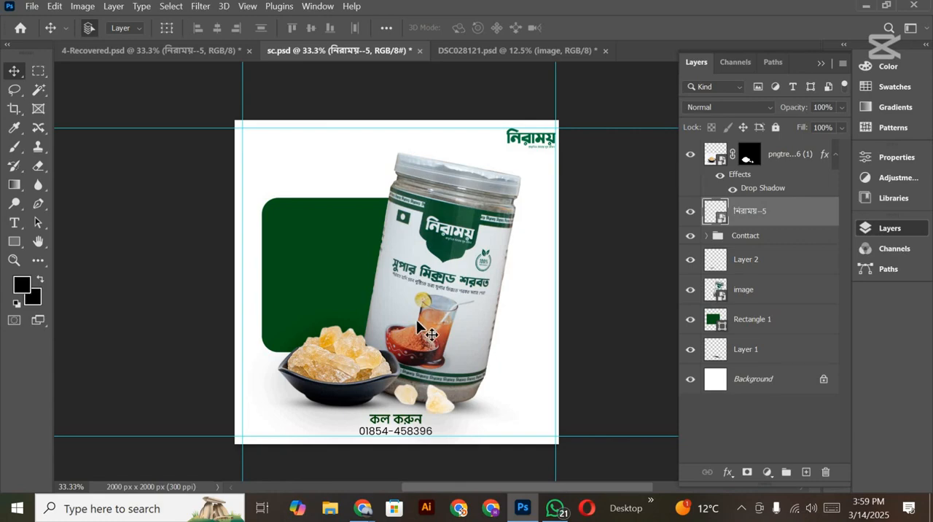
pyautogui.scroll(-5, 348, 360)
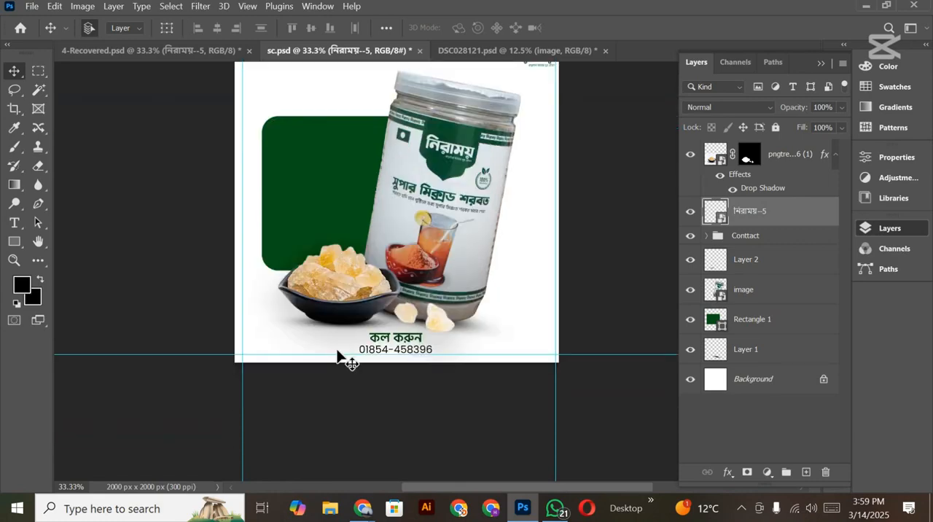
pyautogui.scroll(2, 337, 356)
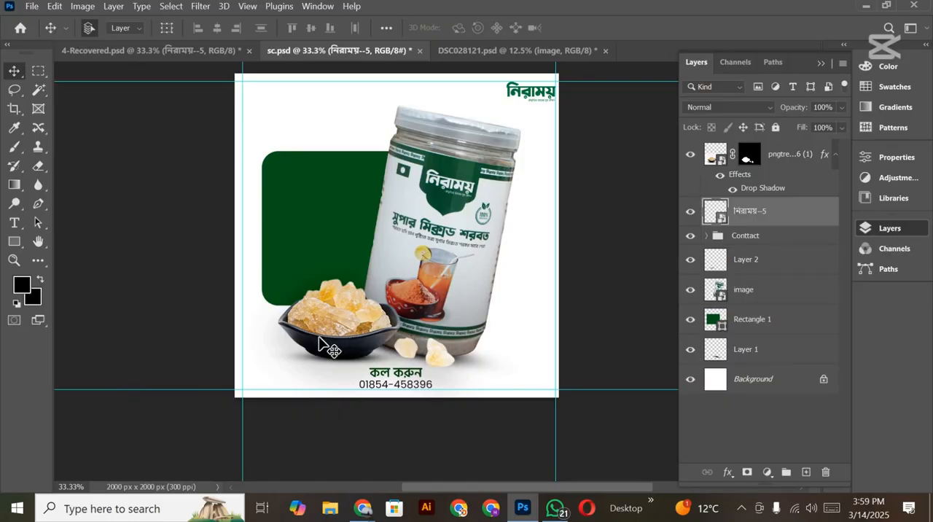
pyautogui.scroll(3, 326, 341)
pyautogui.scroll(-1, 323, 344)
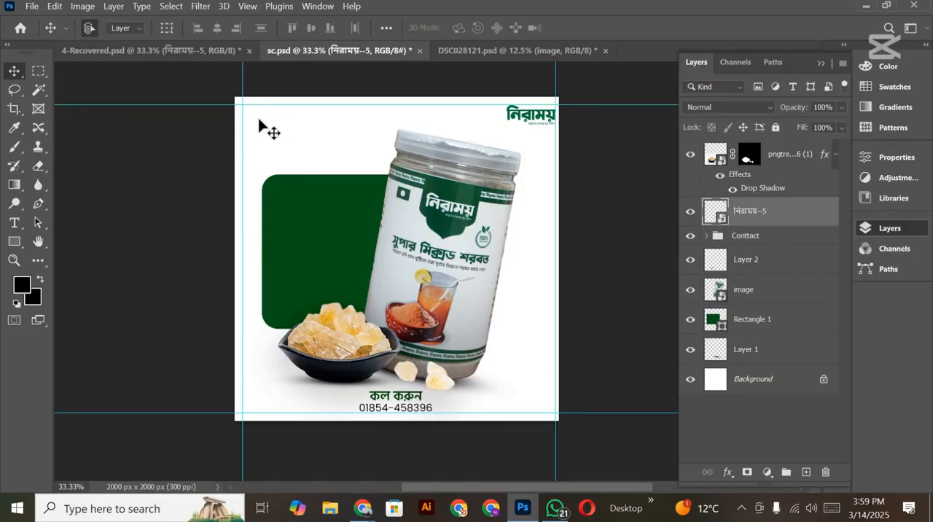
pyautogui.hscroll(-1, 559, 213)
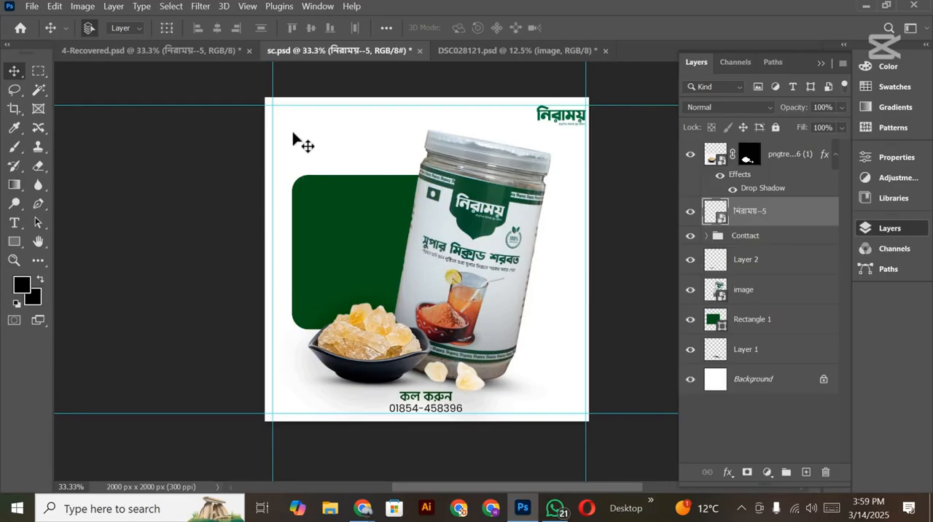
# Step: Copy the "কাতিলা গামের উপকারিতা ও গুনাগুন" headline from 4-Recovered.psd into sc.psd and place it in the green panel's upper part
pyautogui.click(229, 57)
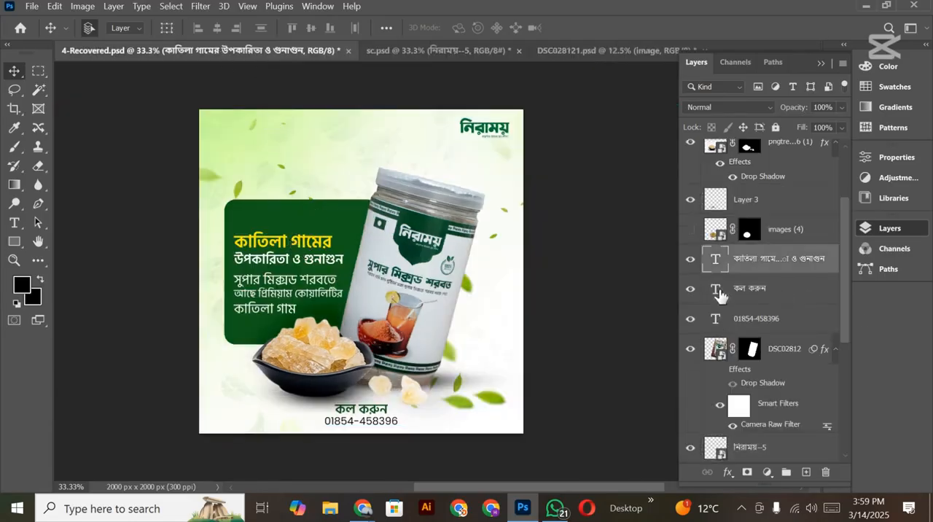
pyautogui.moveTo(759, 261); pyautogui.dragTo(375, 260)
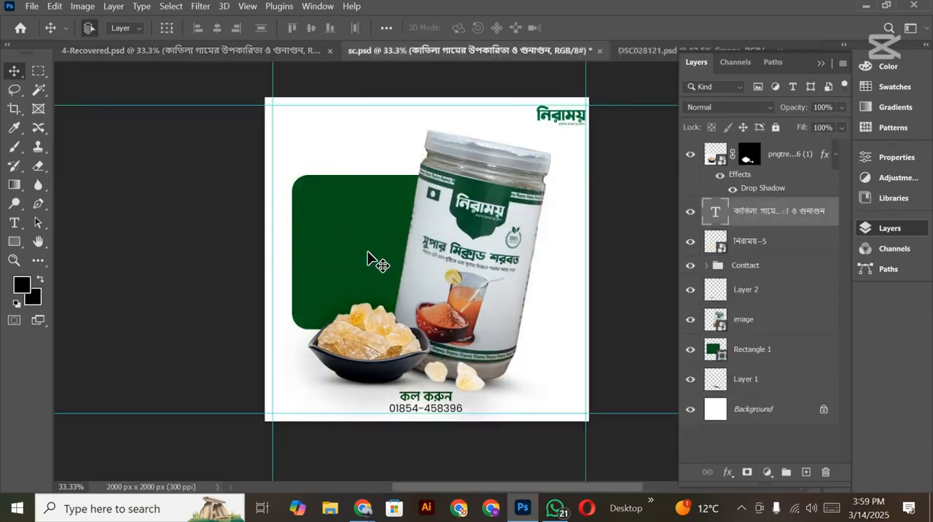
pyautogui.moveTo(345, 218)
pyautogui.mouseDown()
pyautogui.moveTo(341, 198)
pyautogui.moveTo(349, 203)
pyautogui.mouseUp()
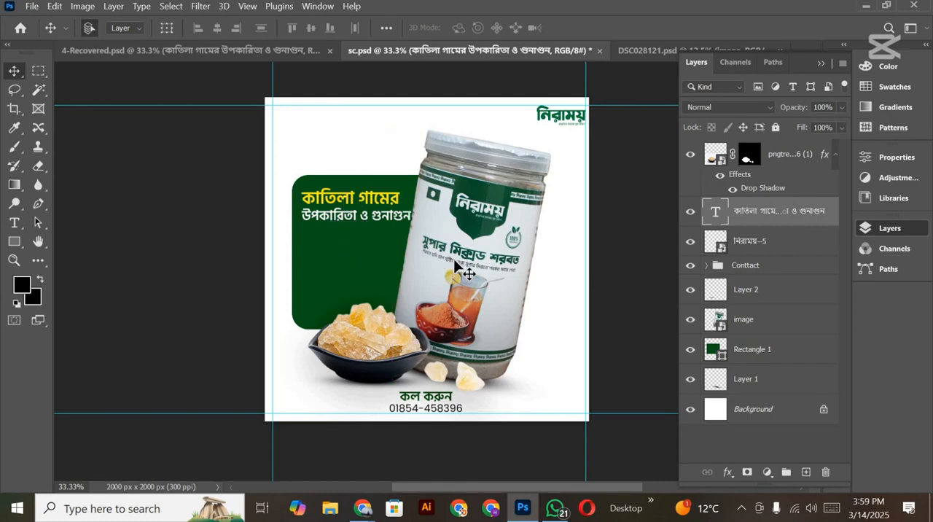
# Step: Shift the green panel about 83 px left and move the headline left to fit inside it, clear of the jar
pyautogui.moveTo(335, 264); pyautogui.dragTo(322, 262)
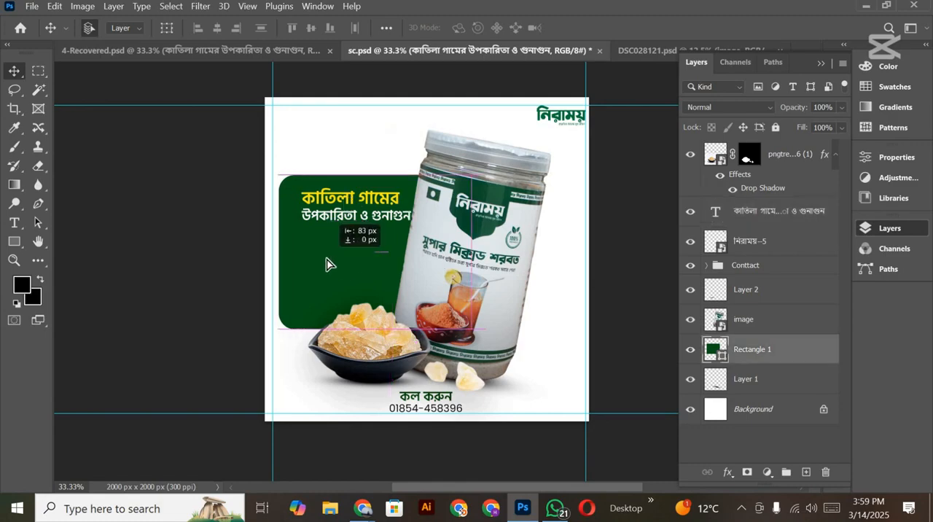
pyautogui.moveTo(374, 206); pyautogui.dragTo(362, 205)
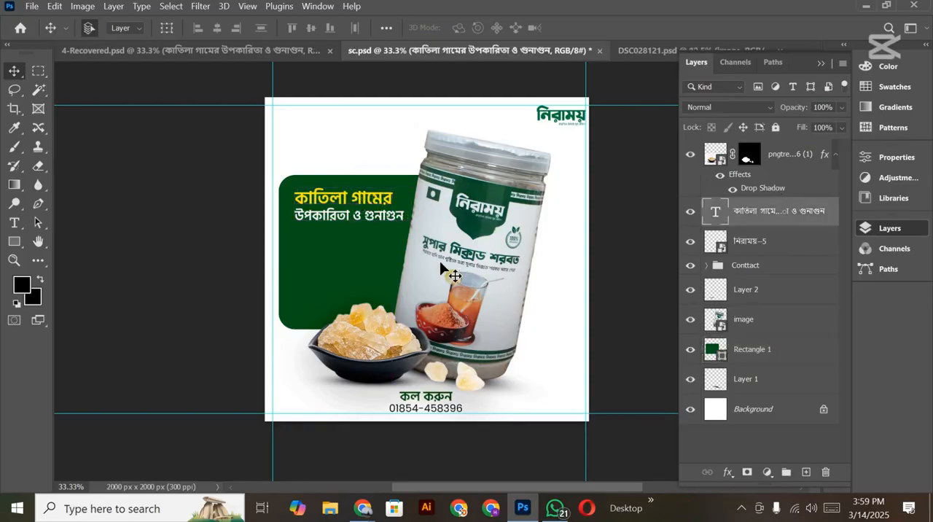
pyautogui.press('Left')
pyautogui.press('Left')
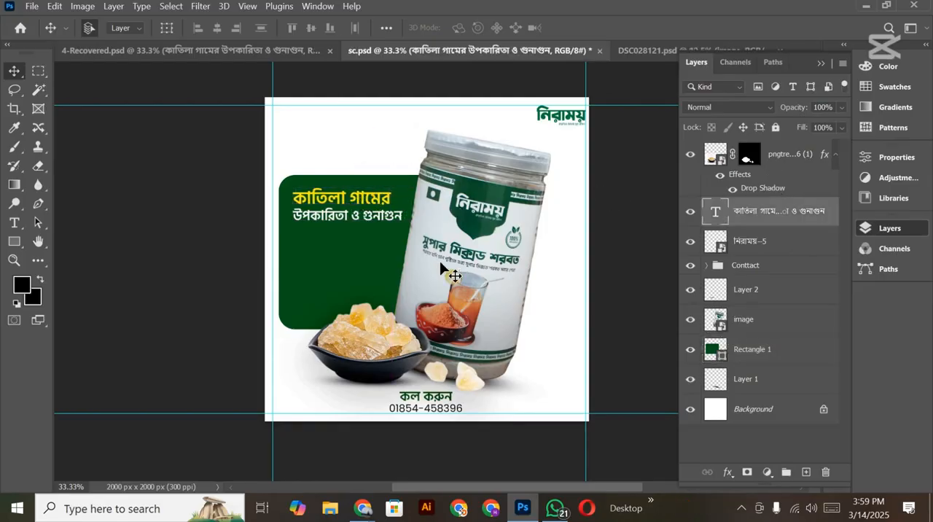
# Step: Set the headline's yellow first line "কাতিলা গামের" to the Bold style of Hind Siliguri and return to the Move tool
pyautogui.doubleClick(325, 208)
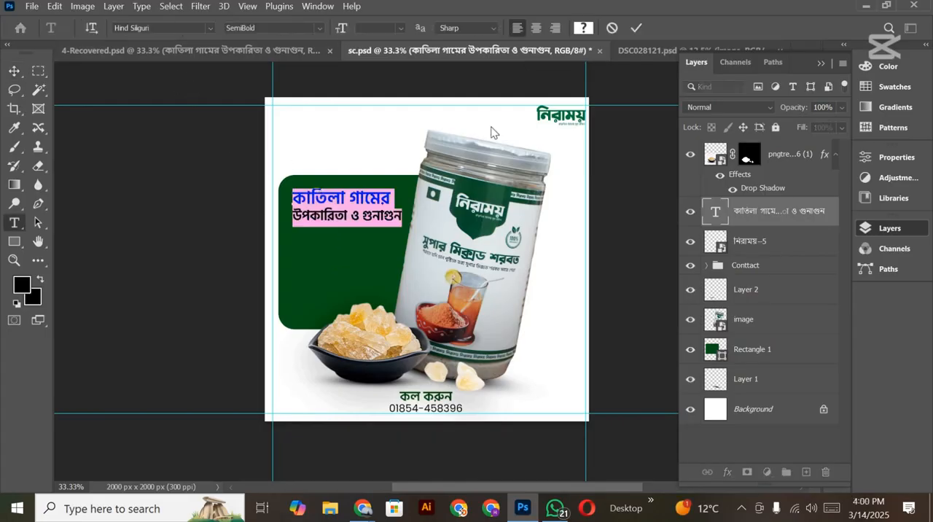
pyautogui.click(342, 189)
pyautogui.doubleClick(342, 190)
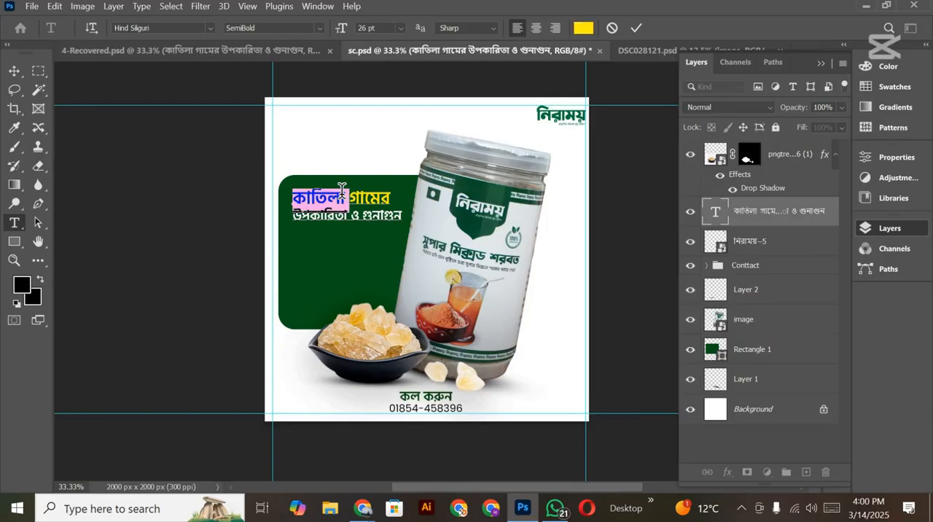
pyautogui.hotkey('ctrl', 'shift', 'Right')
pyautogui.hotkey('ctrl', 'shift', 'Right')
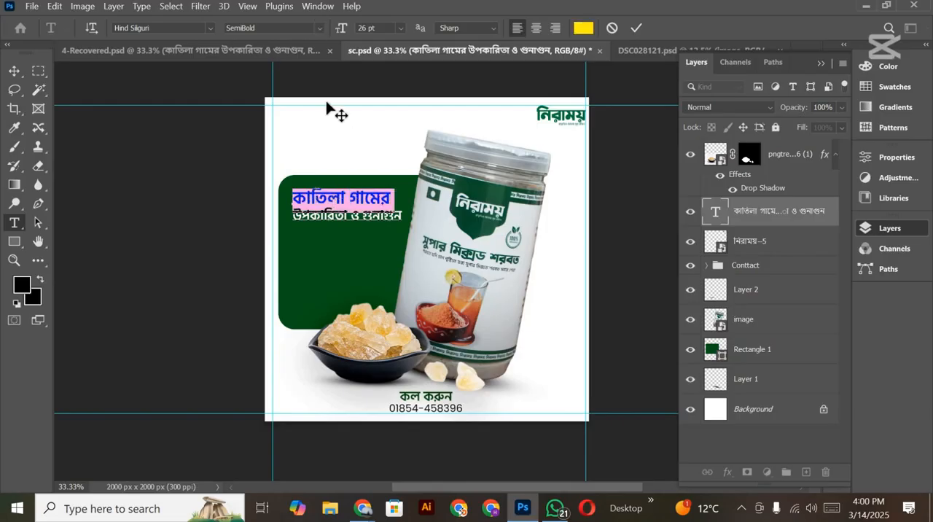
pyautogui.click(321, 28)
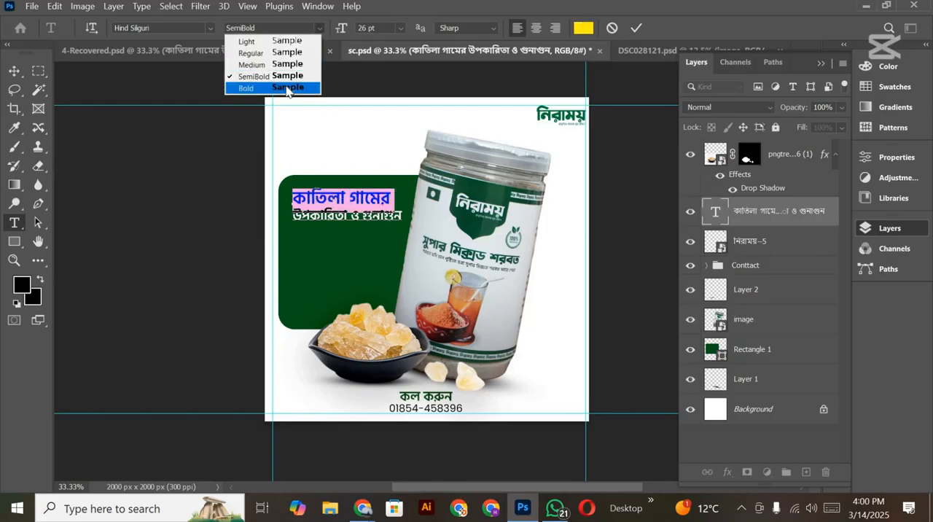
pyautogui.click(245, 85)
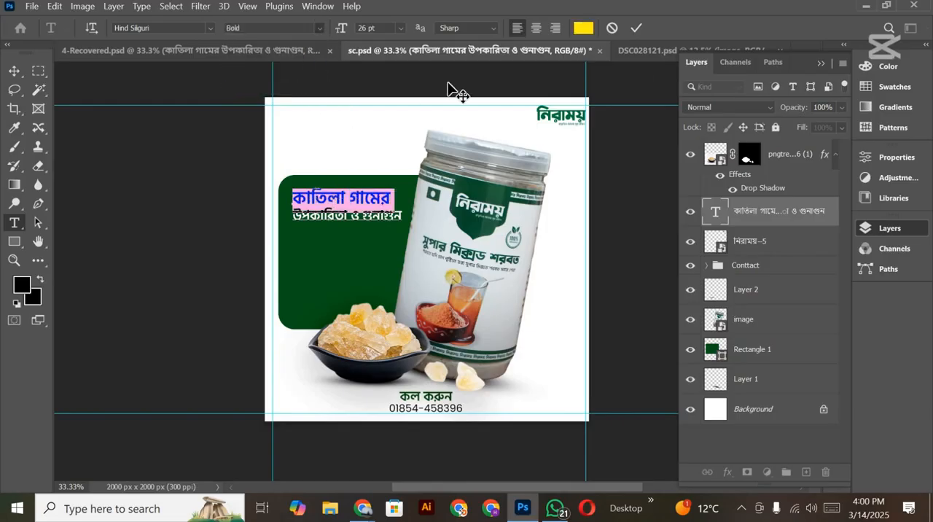
pyautogui.click(633, 29)
pyautogui.press('v')
# Step: Review the overall layout of the headline, green panel, jar, logo and contact text
pyautogui.scroll(-3, 352, 330)
pyautogui.scroll(3, 351, 330)
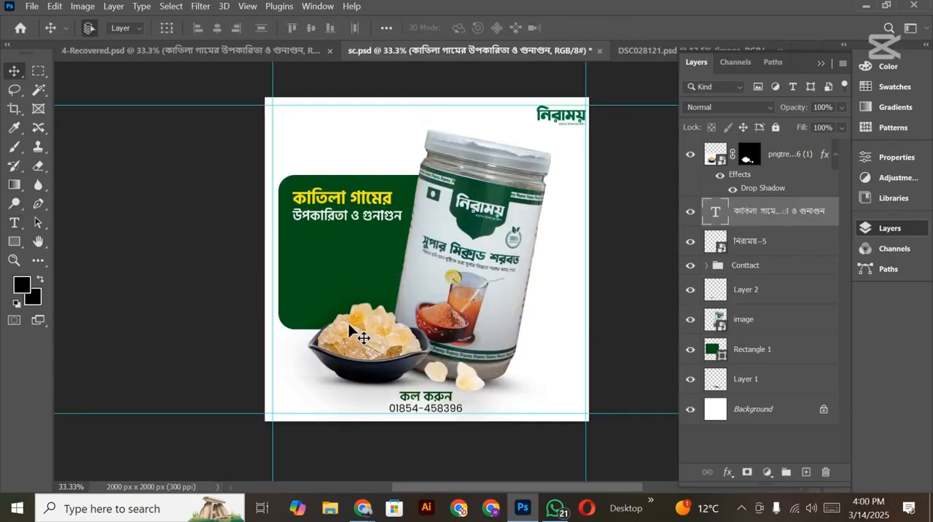
pyautogui.scroll(-5, 360, 343)
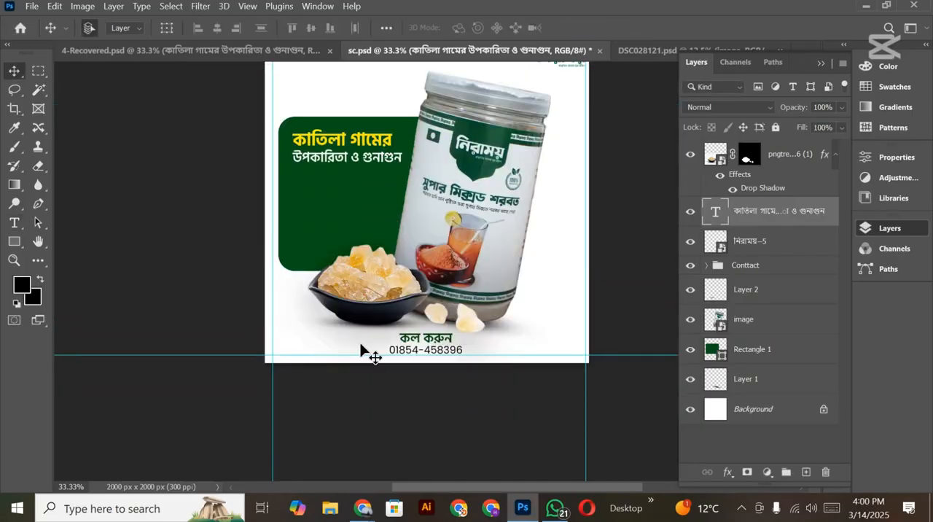
pyautogui.scroll(6, 360, 343)
pyautogui.moveTo(376, 321); pyautogui.dragTo(346, 329)
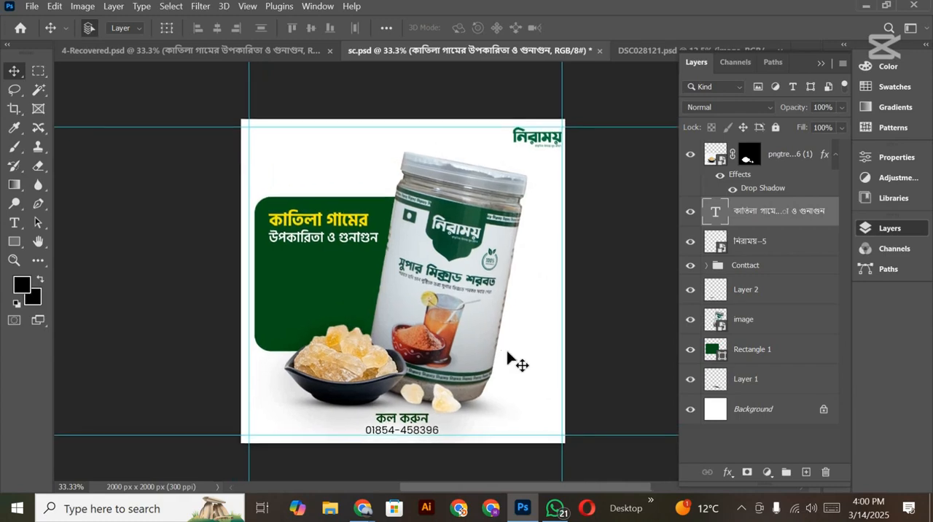
pyautogui.scroll(-2, 482, 386)
pyautogui.scroll(1, 474, 390)
pyautogui.scroll(1, 476, 386)
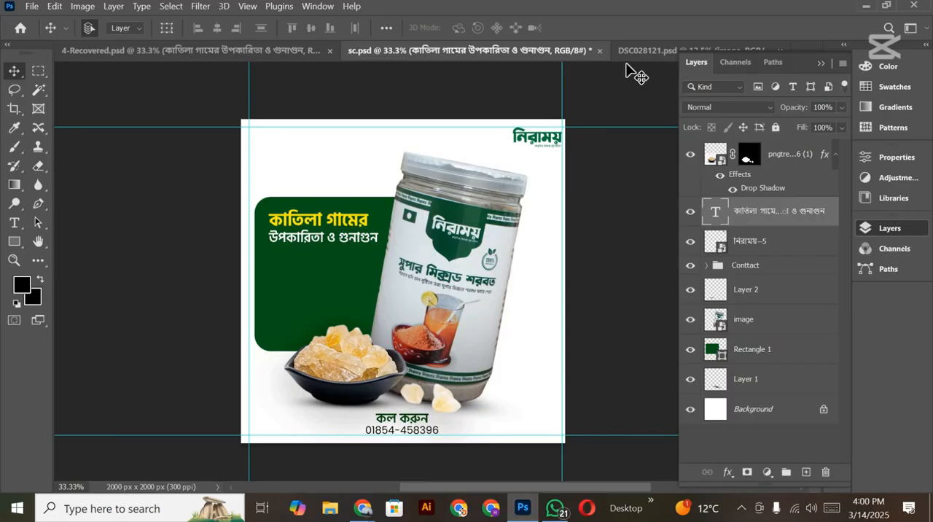
pyautogui.scroll(-4, 439, 196)
pyautogui.scroll(4, 443, 237)
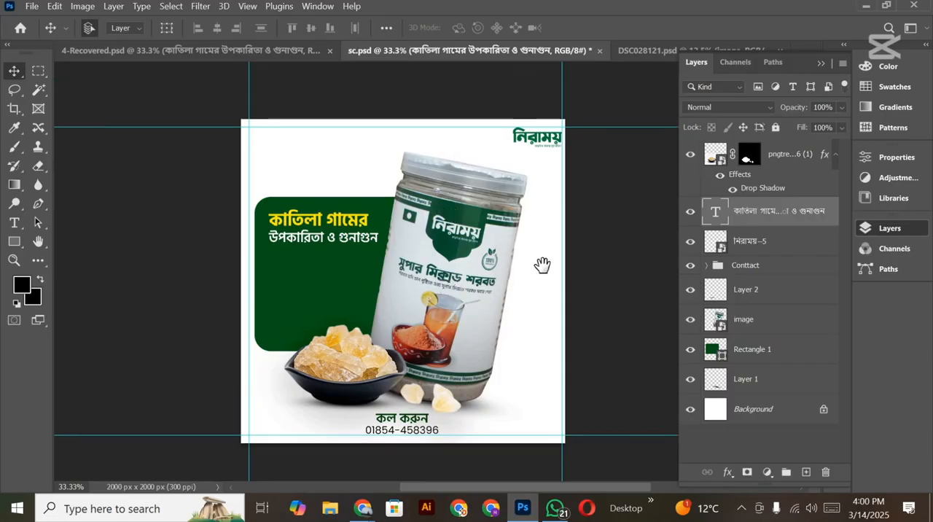
pyautogui.moveTo(506, 254); pyautogui.dragTo(533, 255)
pyautogui.moveTo(373, 329); pyautogui.dragTo(386, 330)
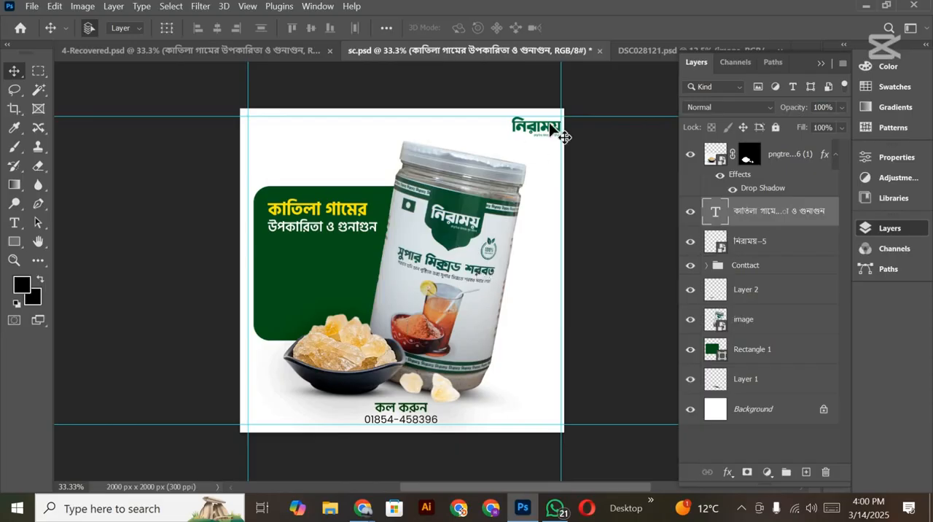
# Step: Copy the "সুপার মিক্সড শরবতে আছে প্রিমিয়াম কোয়ালিটির কাতিলা গাম" text from 4-Recovered.psd into sc.psd, place it under the headline, and lower both texts slightly
pyautogui.click(636, 52)
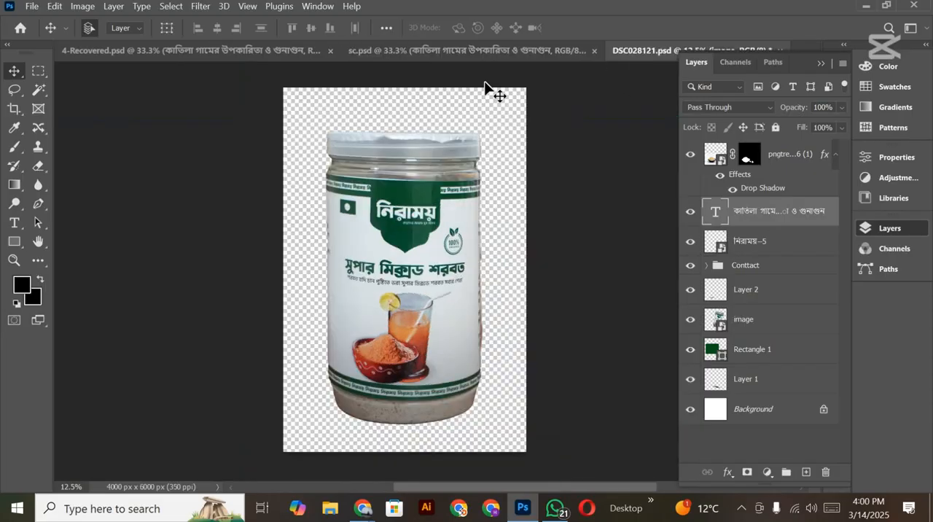
pyautogui.click(260, 51)
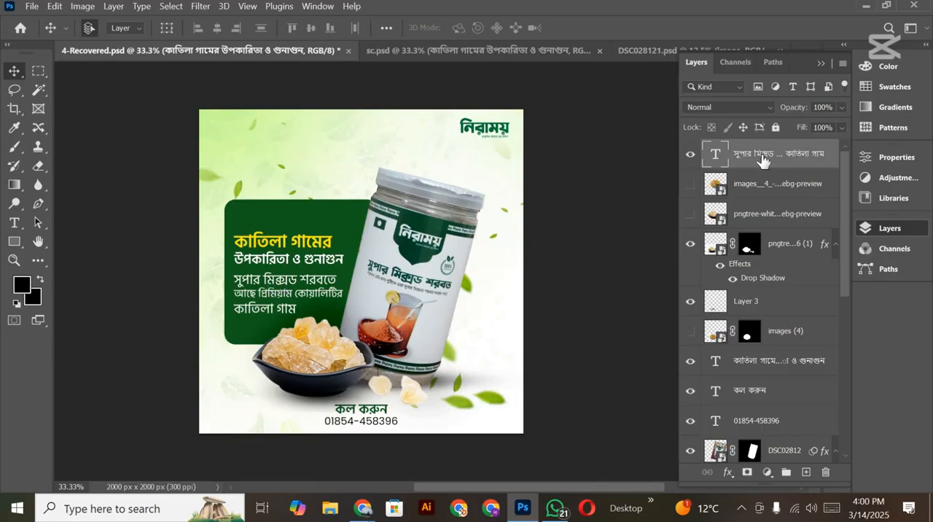
pyautogui.moveTo(765, 154); pyautogui.dragTo(344, 276)
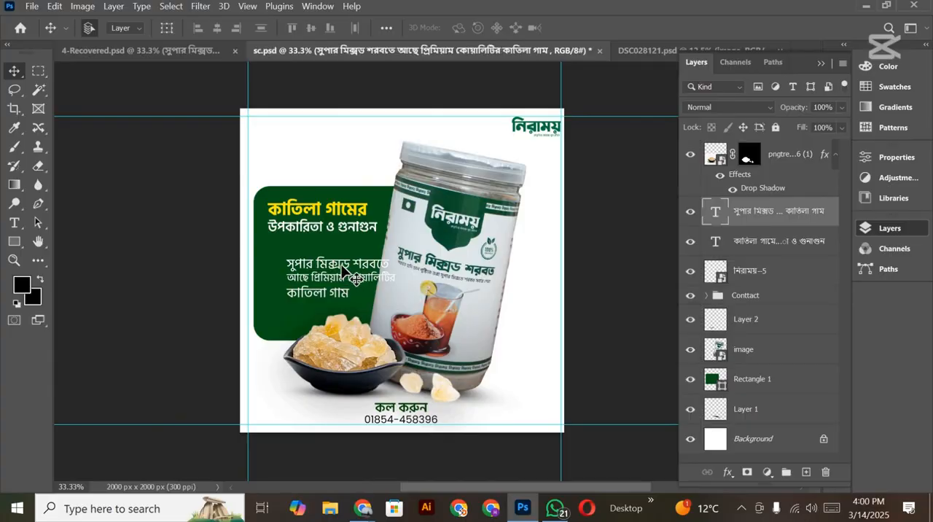
pyautogui.moveTo(346, 280); pyautogui.dragTo(311, 236)
pyautogui.keyDown('shift'); pyautogui.click(306, 230); pyautogui.keyUp('shift')
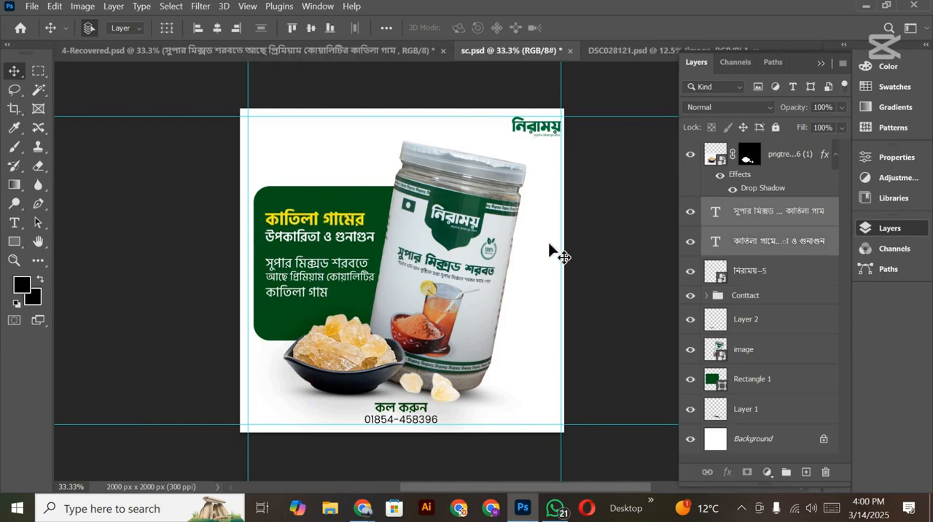
# Step: Nudge the description text slightly up and the headline slightly down to tighten the gap between them
pyautogui.scroll(-2, 549, 246)
pyautogui.click(306, 207)
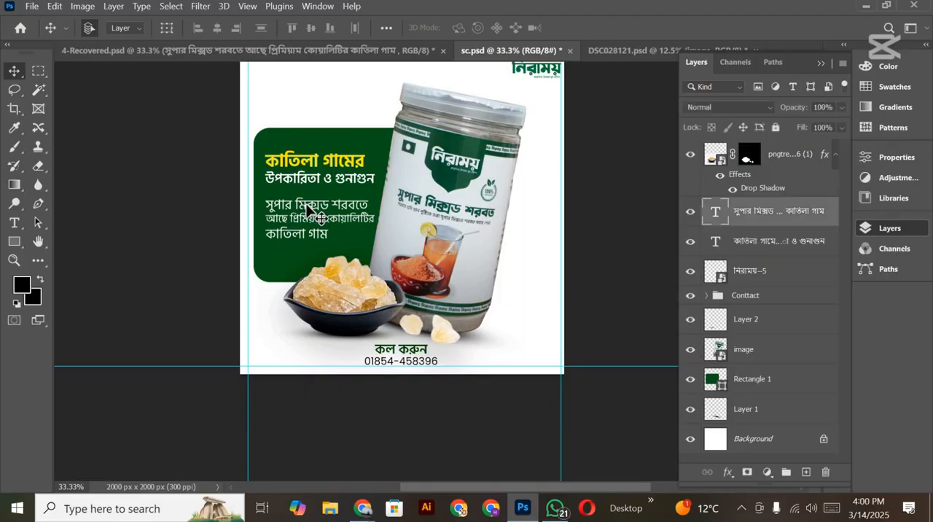
pyautogui.press('Up')
pyautogui.press('Up')
pyautogui.press('Up')
pyautogui.press('Up')
pyautogui.press('Up')
pyautogui.press('Up')
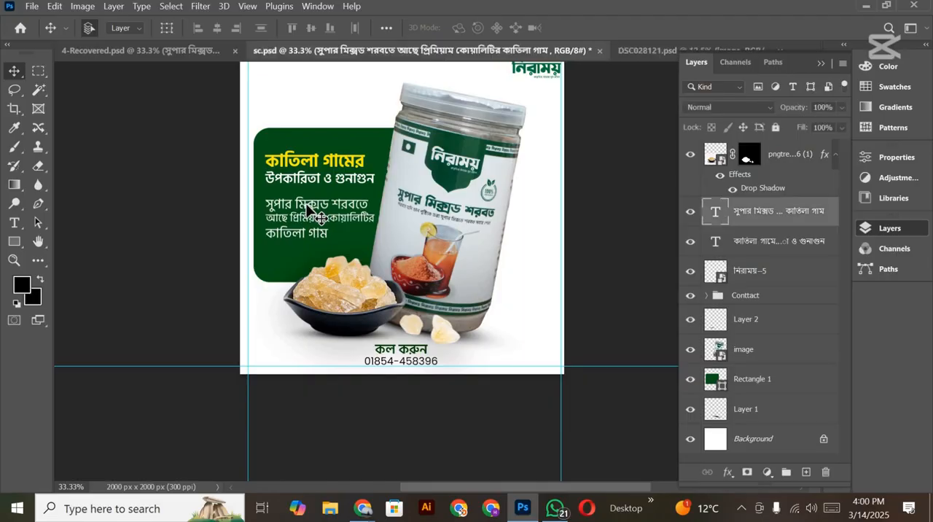
pyautogui.click(307, 182)
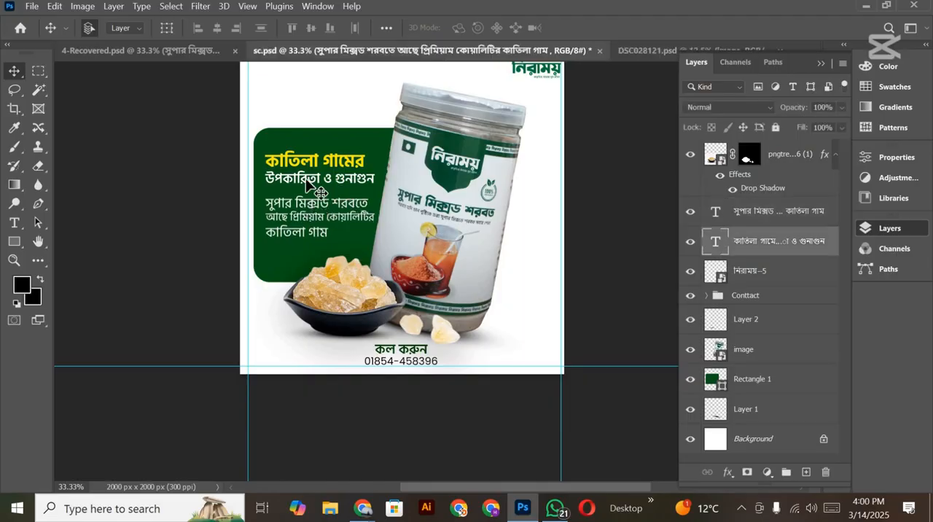
pyautogui.press('Down')
pyautogui.press('Down')
pyautogui.press('Down')
pyautogui.press('Down')
pyautogui.press('Down')
pyautogui.press('Down')
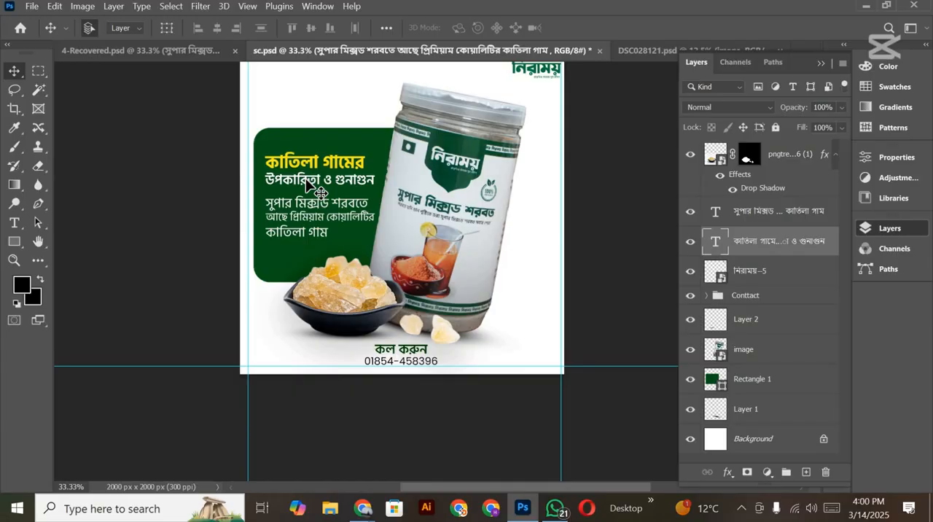
pyautogui.scroll(5, 389, 332)
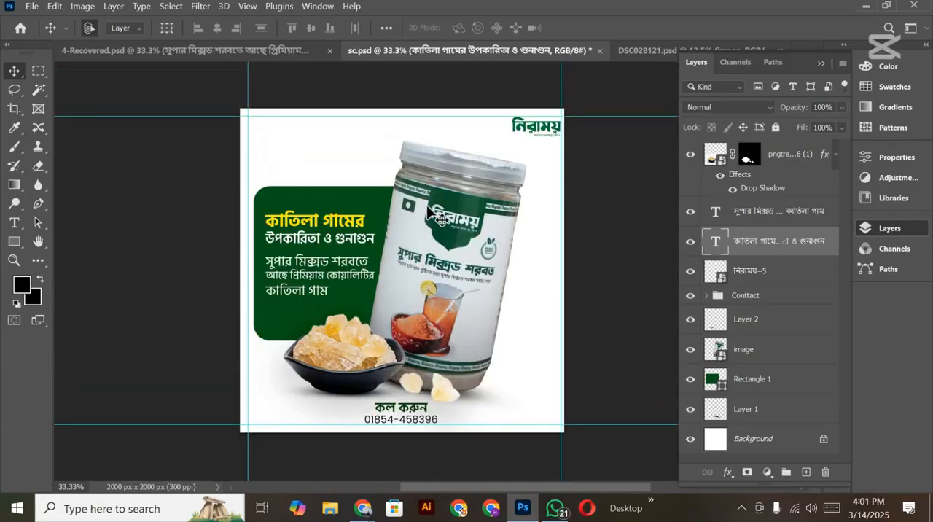
# Step: Compare the sc.psd layout with the finished reference design in 4-Recovered.psd
pyautogui.press('space')
pyautogui.moveTo(415, 262); pyautogui.dragTo(449, 271)
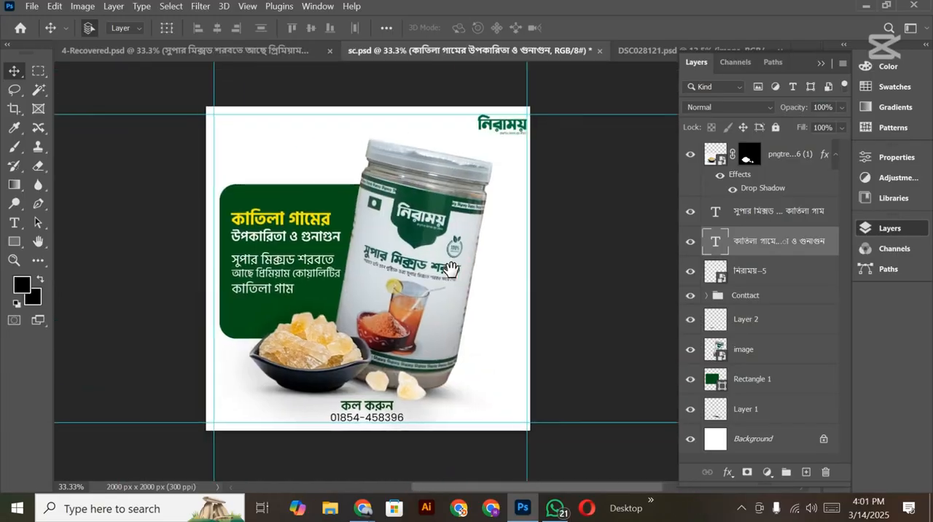
pyautogui.click(250, 54)
pyautogui.scroll(-3, 469, 223)
pyautogui.scroll(-1, 405, 203)
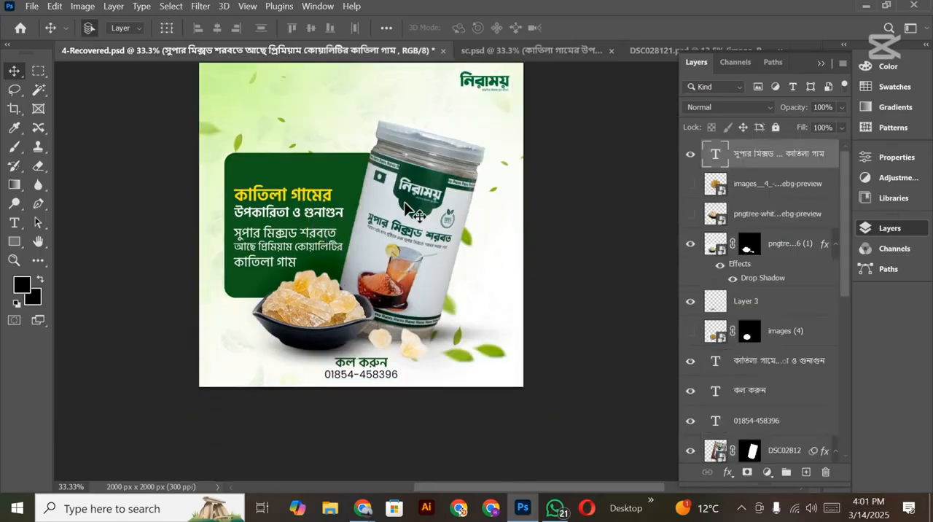
pyautogui.scroll(4, 501, 97)
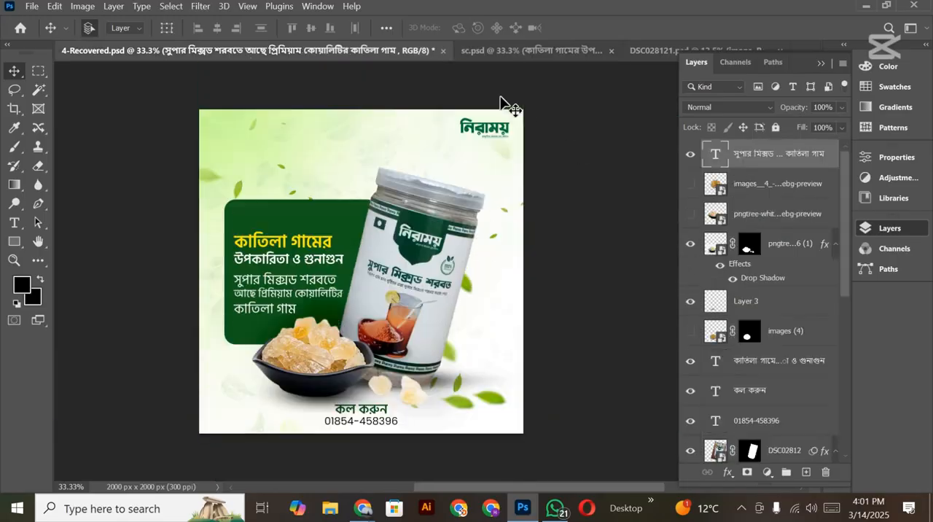
pyautogui.click(523, 52)
pyautogui.moveTo(489, 382); pyautogui.dragTo(456, 380)
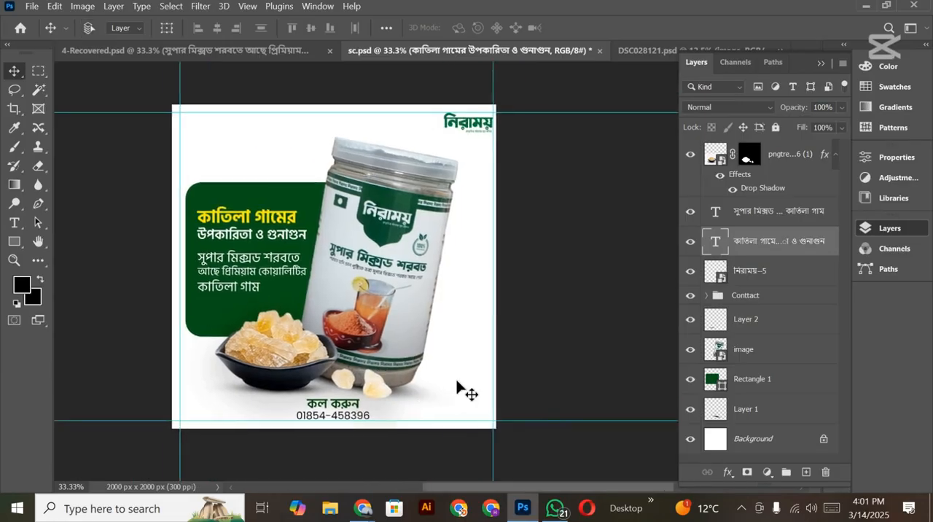
# Step: Select the green panel, headline, description text, jar and bowl layers together on the canvas
pyautogui.hotkey('ctrl', '-')
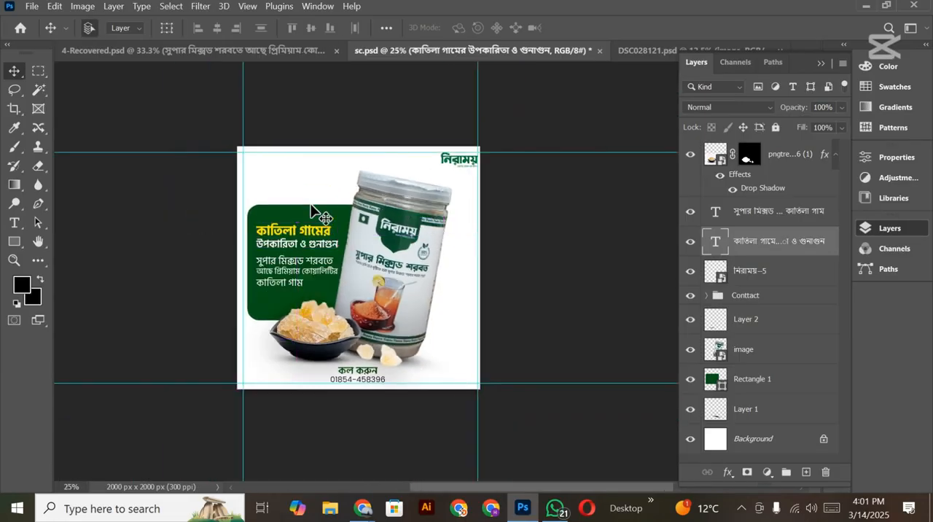
pyautogui.moveTo(279, 186); pyautogui.dragTo(447, 329)
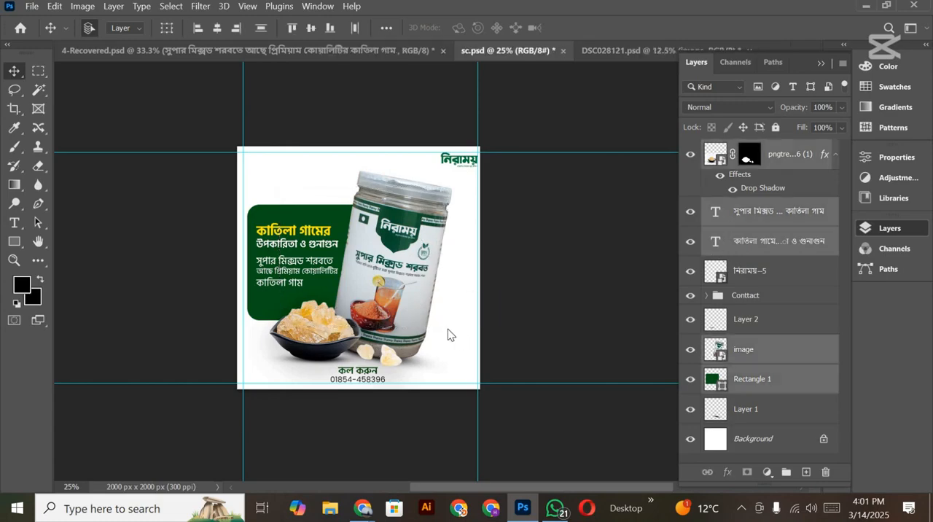
pyautogui.press('Right')
pyautogui.press('Right')
pyautogui.press('Right')
pyautogui.press('Right')
pyautogui.press('Right')
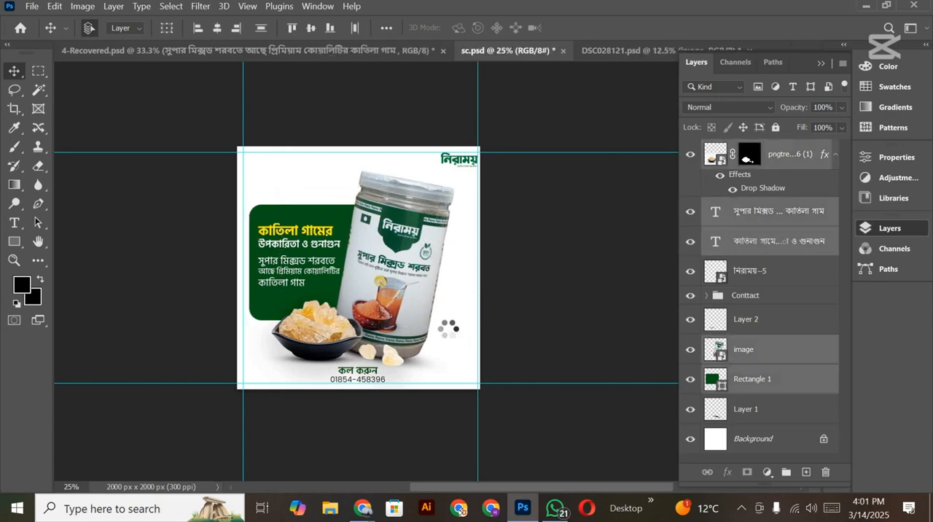
pyautogui.press('Right')
pyautogui.press('Right')
pyautogui.press('Right')
pyautogui.press('Right')
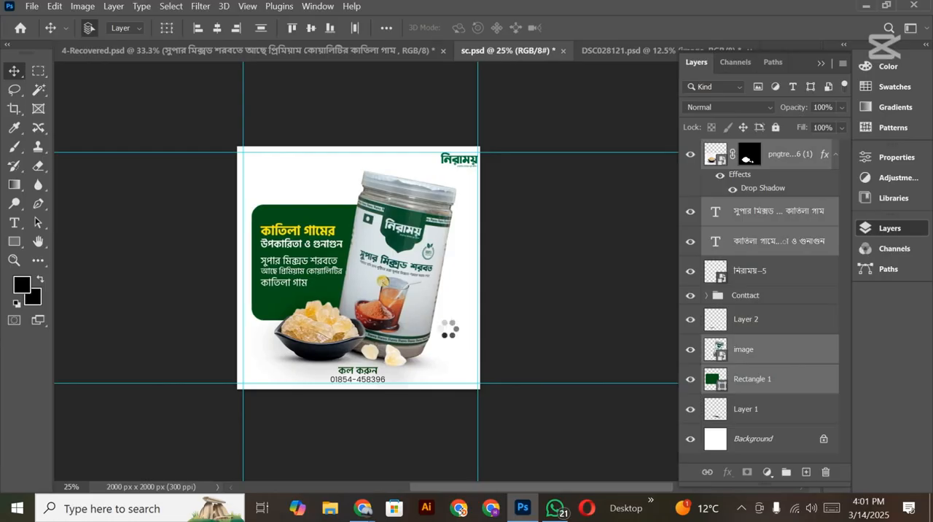
pyautogui.hotkey('ctrl', 'z')
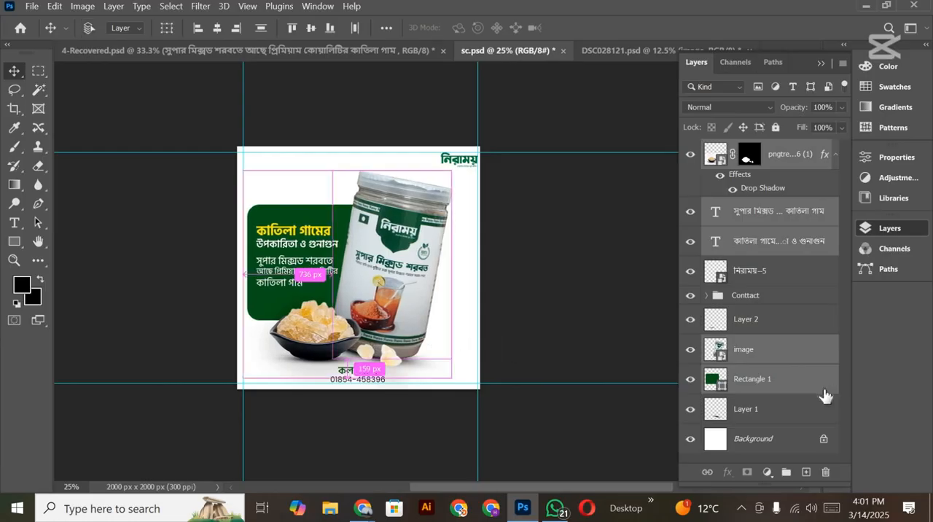
# Step: Add Layer 1 and Layer 2 to the selected layers and shift them all right until the composition is horizontally centred on the canvas
pyautogui.keyDown('ctrl'); pyautogui.click(774, 415); pyautogui.keyUp('ctrl')
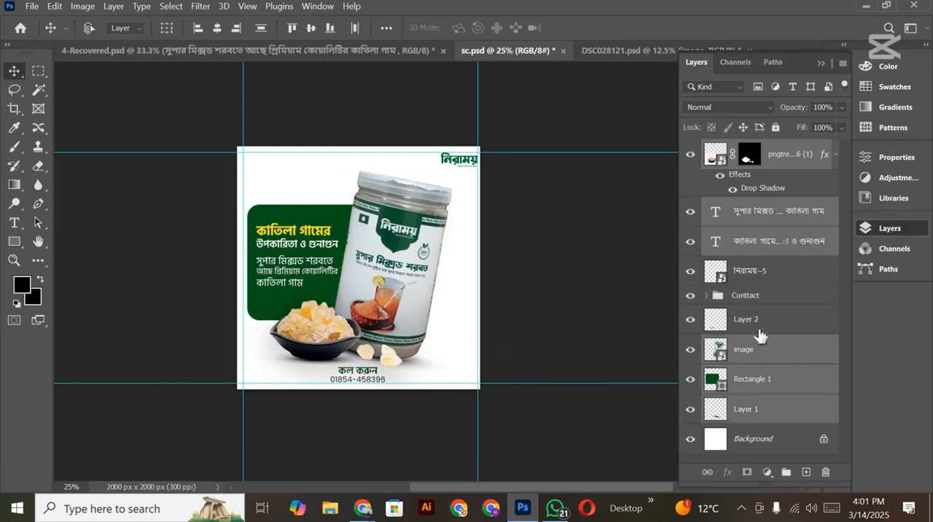
pyautogui.keyDown('ctrl'); pyautogui.click(759, 331); pyautogui.keyUp('ctrl')
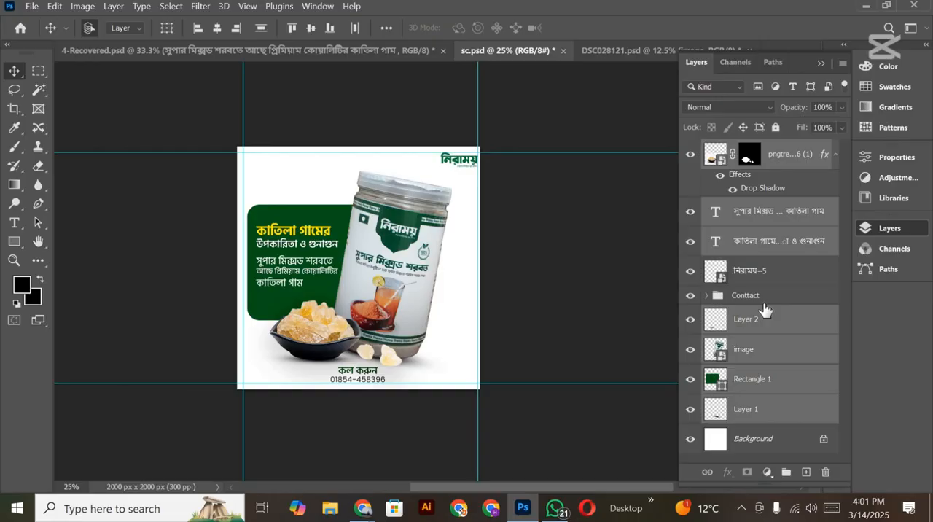
pyautogui.hotkey('shift', 'Right')
pyautogui.press('Right')
pyautogui.press('Right')
pyautogui.press('Right')
pyautogui.press('Right')
pyautogui.press('Right')
pyautogui.press('Right')
pyautogui.press('Right')
pyautogui.press('Right')
pyautogui.press('Right')
pyautogui.press('Right')
pyautogui.press('Right')
pyautogui.press('Right')
pyautogui.press('Right')
pyautogui.press('Right')
pyautogui.press('Right')
pyautogui.press('Right')
pyautogui.press('Right')
pyautogui.press('Right')
pyautogui.press('Right')
pyautogui.press('Right')
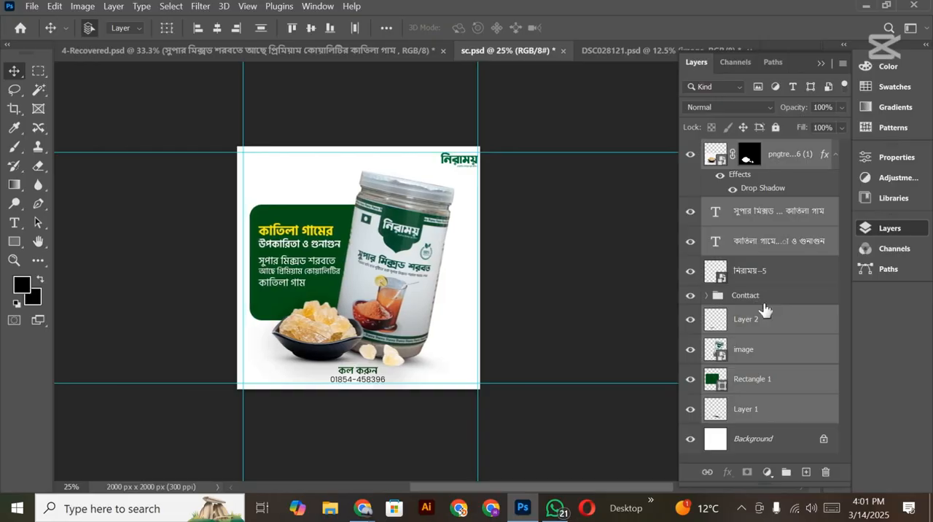
pyautogui.press('Right')
pyautogui.press('Right')
pyautogui.press('Right')
pyautogui.press('Right')
pyautogui.press('Right')
pyautogui.press('Right')
pyautogui.press('Right')
pyautogui.press('Right')
pyautogui.press('Right')
pyautogui.press('Right')
pyautogui.press('Right')
pyautogui.press('Right')
pyautogui.press('Right')
pyautogui.press('Right')
pyautogui.press('Right')
pyautogui.press('Right')
pyautogui.press('Right')
pyautogui.press('Right')
pyautogui.press('Right')
pyautogui.press('Right')
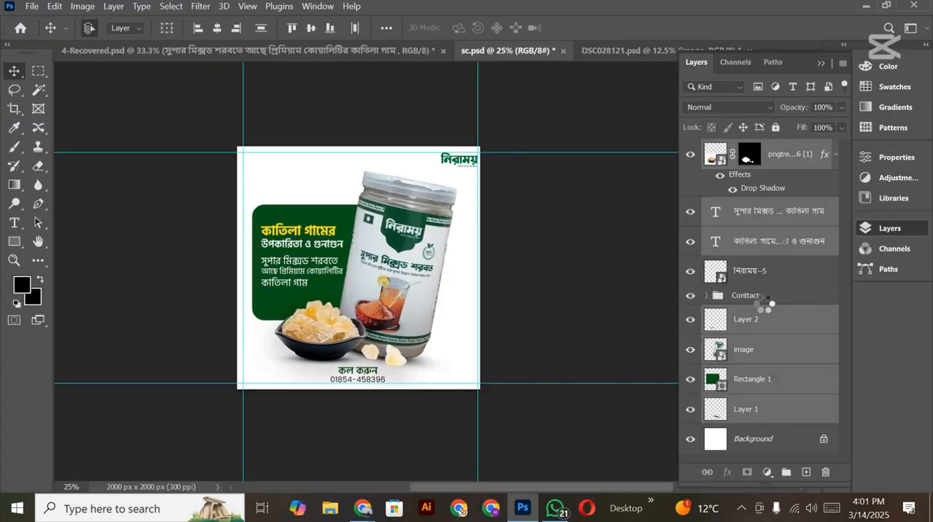
pyautogui.press('Right')
pyautogui.press('Right')
pyautogui.press('Right')
pyautogui.press('Right')
pyautogui.press('Right')
pyautogui.press('Right')
pyautogui.press('Right')
pyautogui.press('Right')
pyautogui.press('Right')
pyautogui.press('Right')
pyautogui.press('Right')
pyautogui.press('Right')
pyautogui.press('Right')
pyautogui.press('Right')
pyautogui.press('Right')
pyautogui.press('Right')
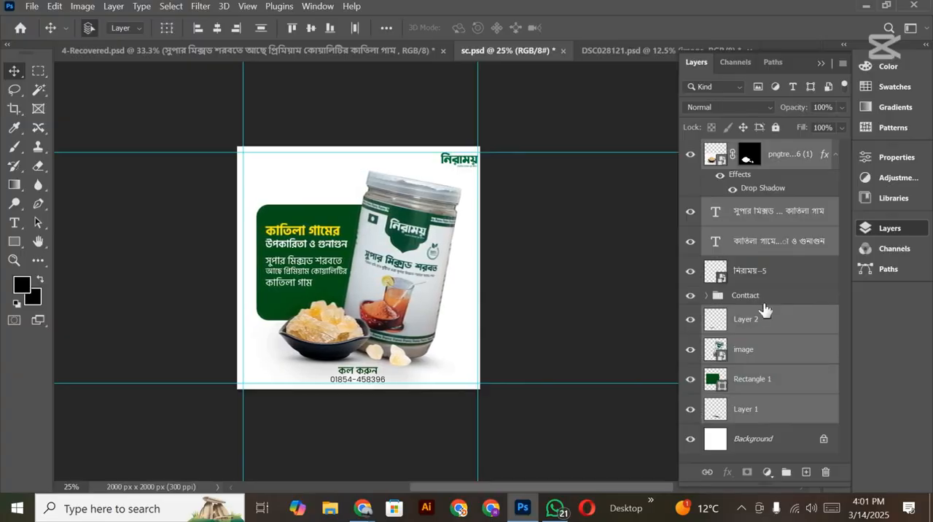
# Step: Deselect the layers and examine the balance and margins of the centred composition against the guides, logo and contact text
pyautogui.hotkey('ctrl', '-')
pyautogui.hotkey('ctrl', '+')
pyautogui.hotkey('ctrl', '+')
pyautogui.hotkey('ctrl', '+')
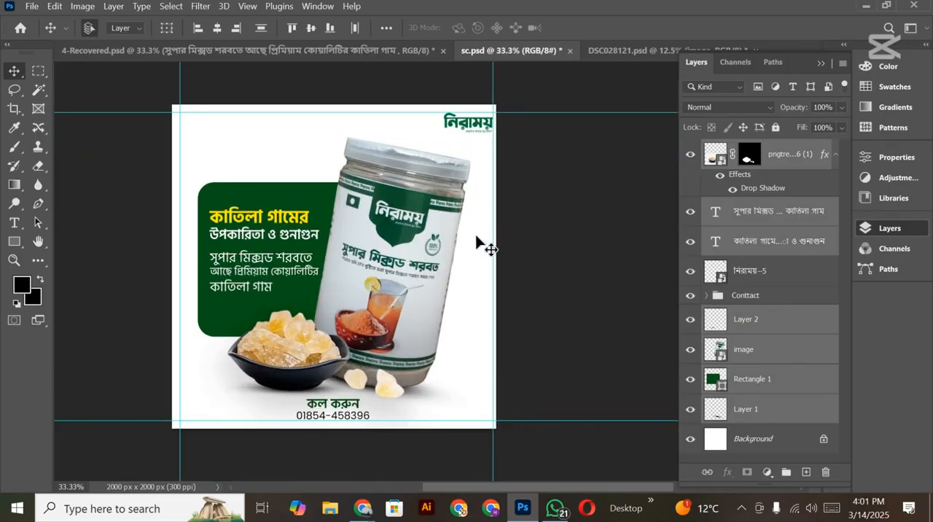
pyautogui.moveTo(416, 371); pyautogui.dragTo(492, 392)
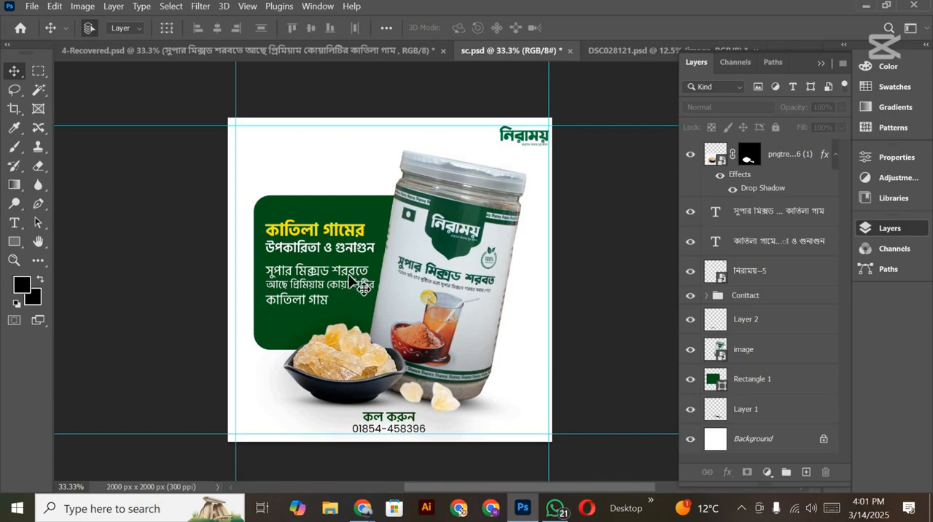
pyautogui.scroll(-2, 349, 277)
pyautogui.scroll(2, 349, 315)
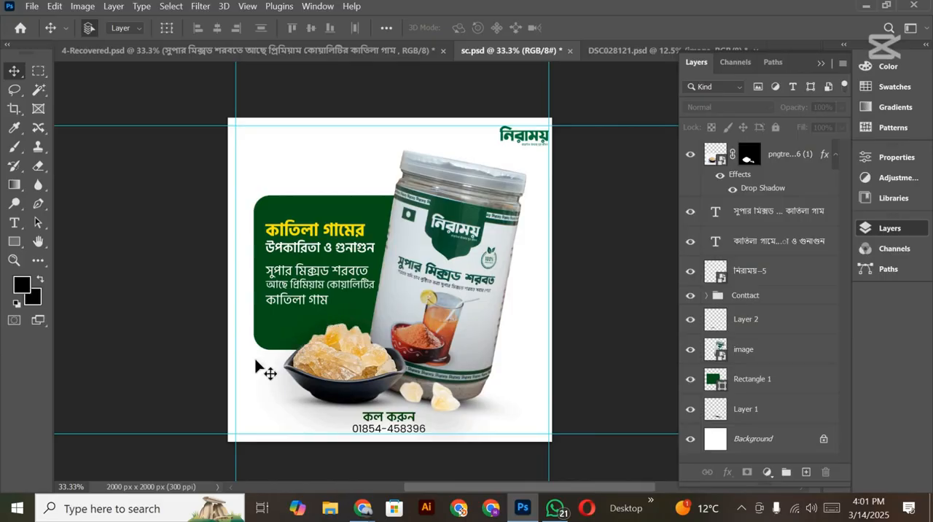
pyautogui.scroll(-1, 344, 381)
pyautogui.scroll(2, 345, 381)
pyautogui.moveTo(344, 381); pyautogui.dragTo(345, 393)
pyautogui.moveTo(505, 384); pyautogui.dragTo(416, 347)
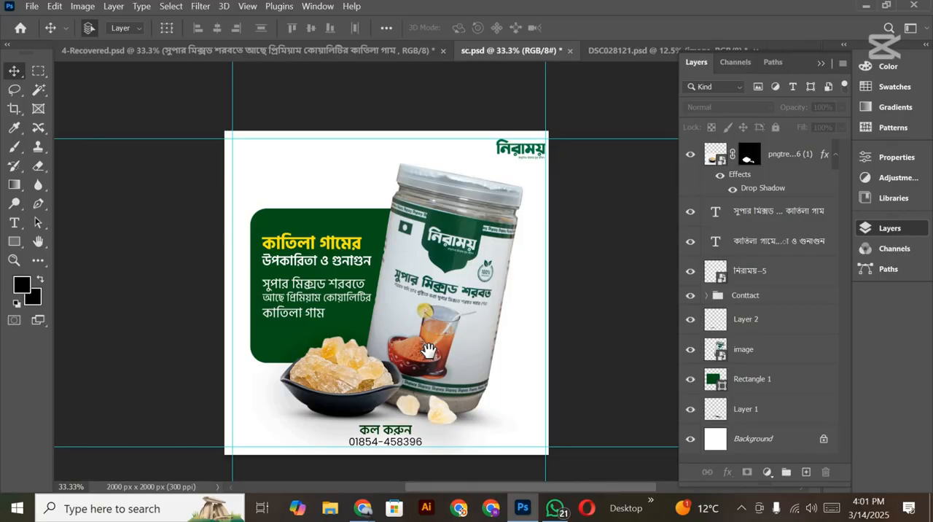
pyautogui.scroll(-2, 428, 349)
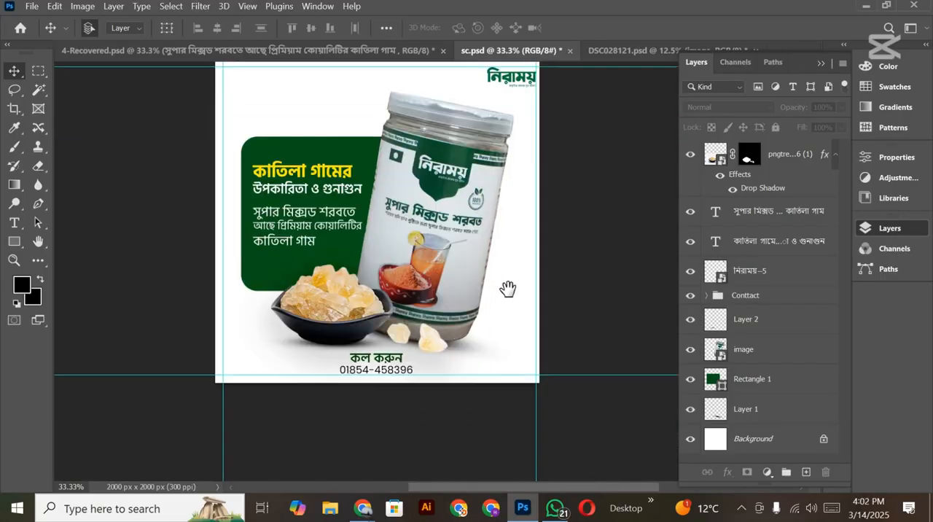
pyautogui.scroll(2, 506, 287)
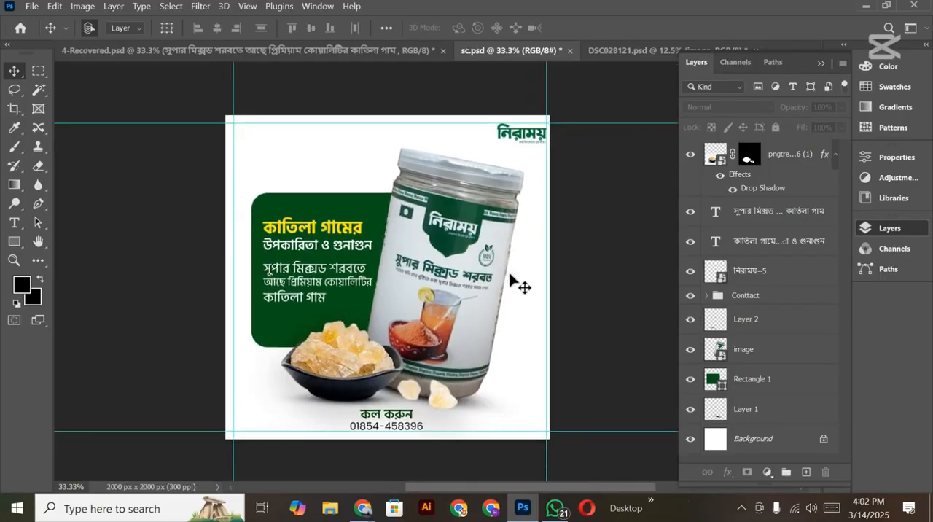
pyautogui.scroll(-1, 510, 281)
pyautogui.moveTo(465, 275); pyautogui.dragTo(466, 297)
pyautogui.scroll(-3, 455, 290)
pyautogui.scroll(3, 450, 282)
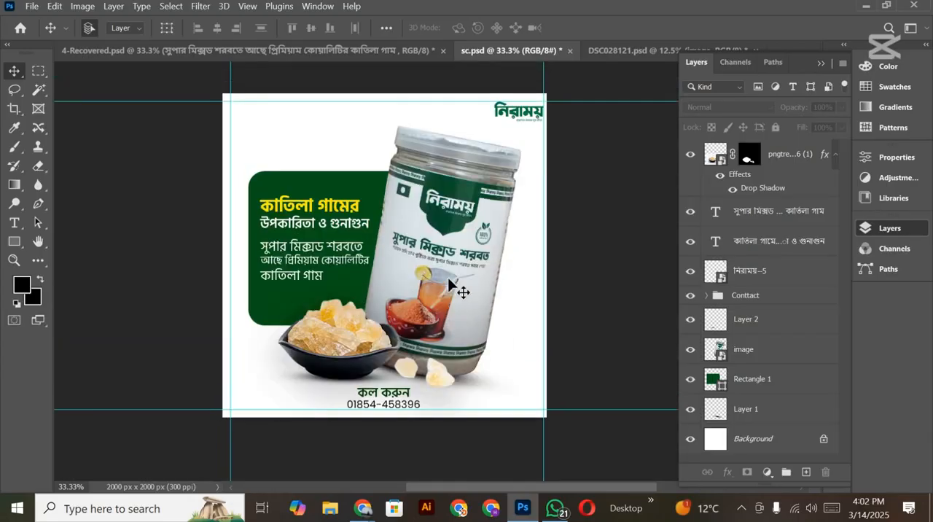
pyautogui.moveTo(460, 258); pyautogui.dragTo(456, 270)
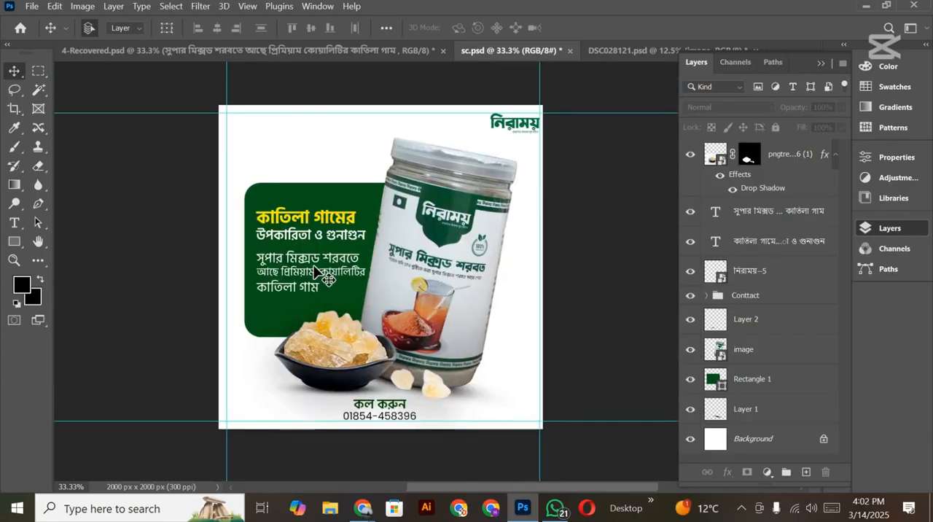
pyautogui.scroll(-1, 321, 282)
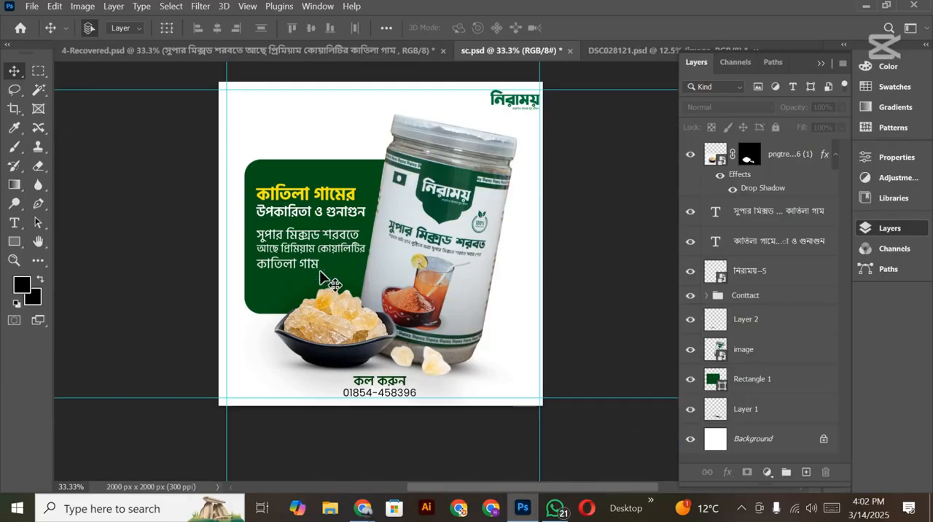
pyautogui.scroll(2, 321, 284)
pyautogui.scroll(-1, 321, 277)
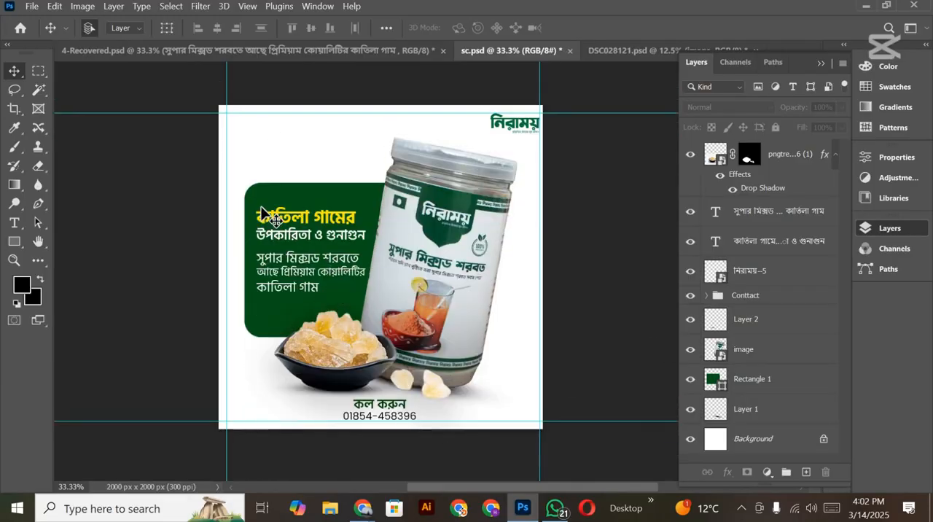
pyautogui.scroll(-1, 336, 295)
pyautogui.scroll(-1, 336, 295)
pyautogui.scroll(3, 337, 299)
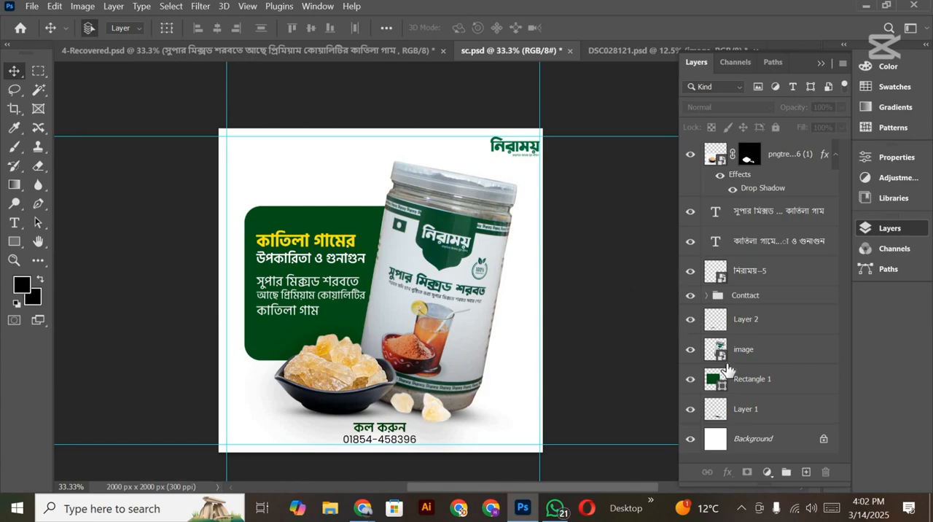
pyautogui.scroll(-1, 721, 375)
pyautogui.scroll(-1, 381, 372)
pyautogui.scroll(2, 381, 374)
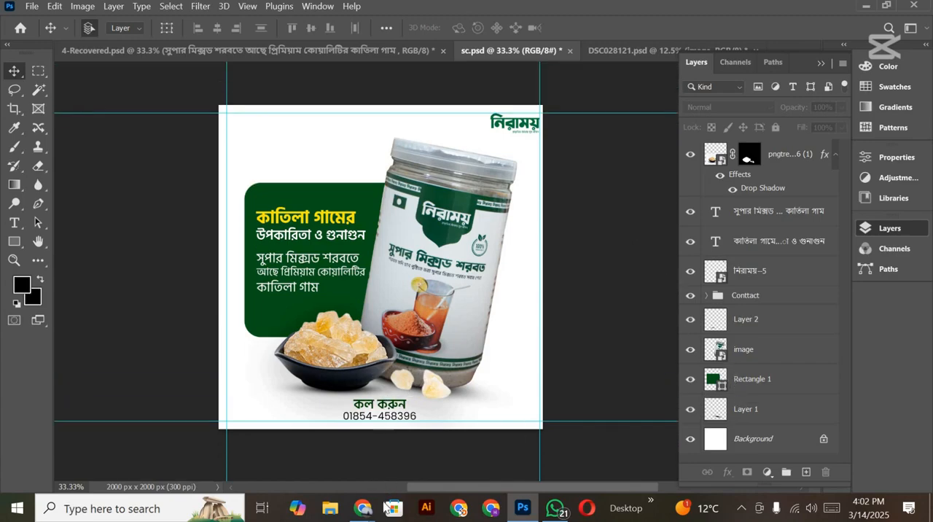
# Step: Switch to Chrome and open the Freepik website in a new tab through a Google search for freepik
pyautogui.moveTo(364, 508)
pyautogui.click(255, 448)
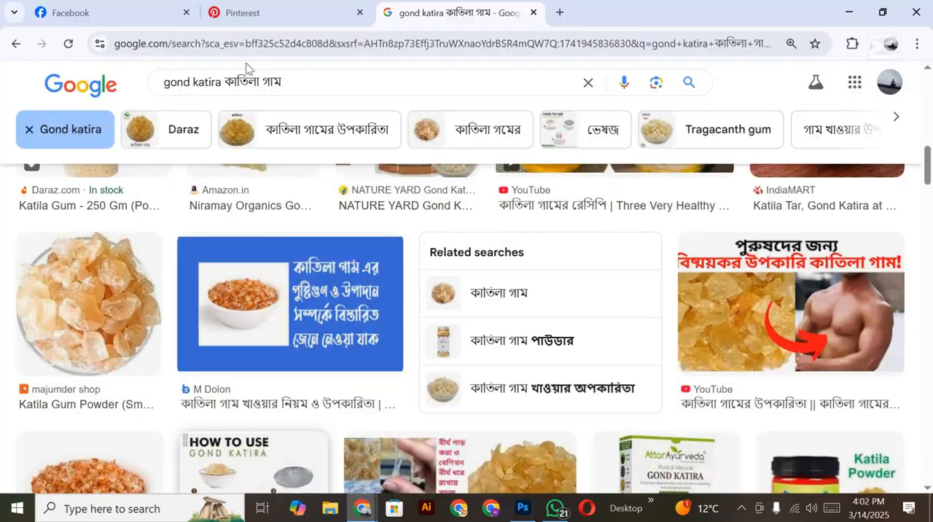
pyautogui.click(560, 14)
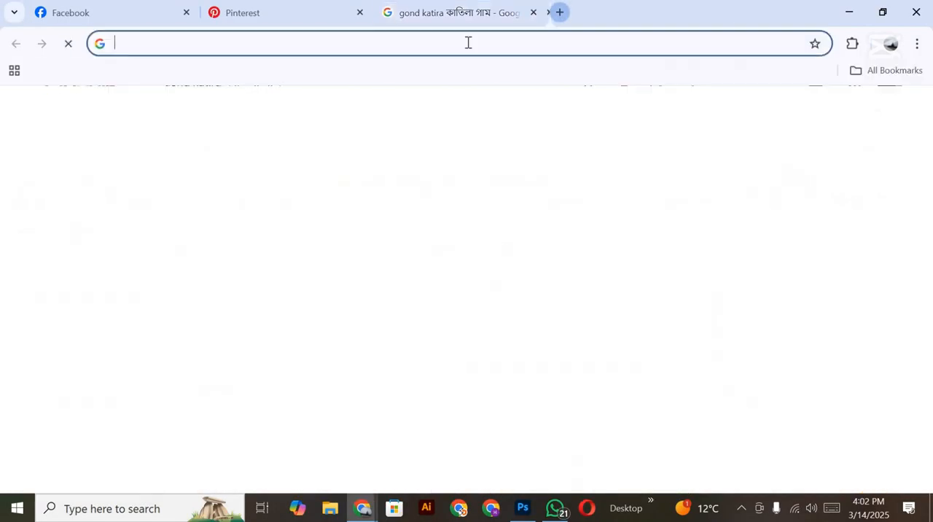
pyautogui.click(466, 41)
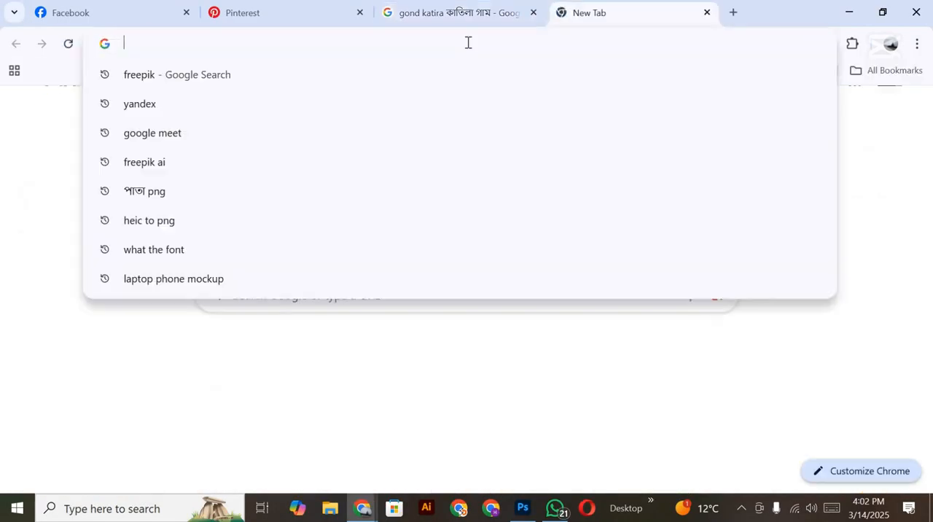
pyautogui.click(364, 73)
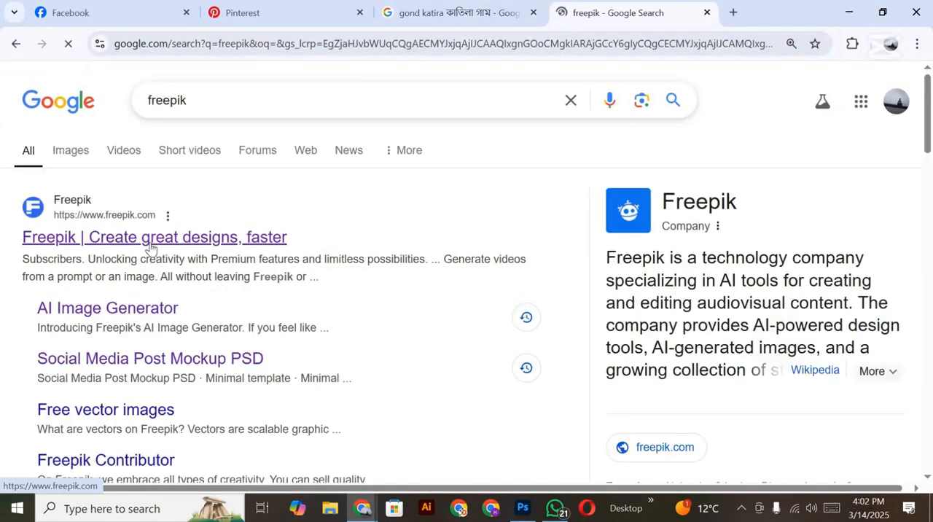
pyautogui.click(151, 242)
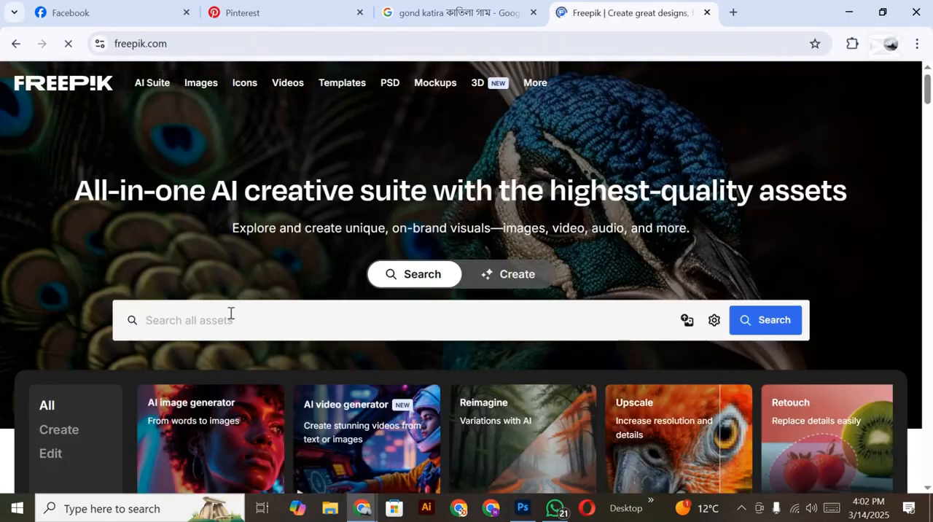
# Step: Search Freepik for "white bg" and bring up the results page
pyautogui.write('white bg')
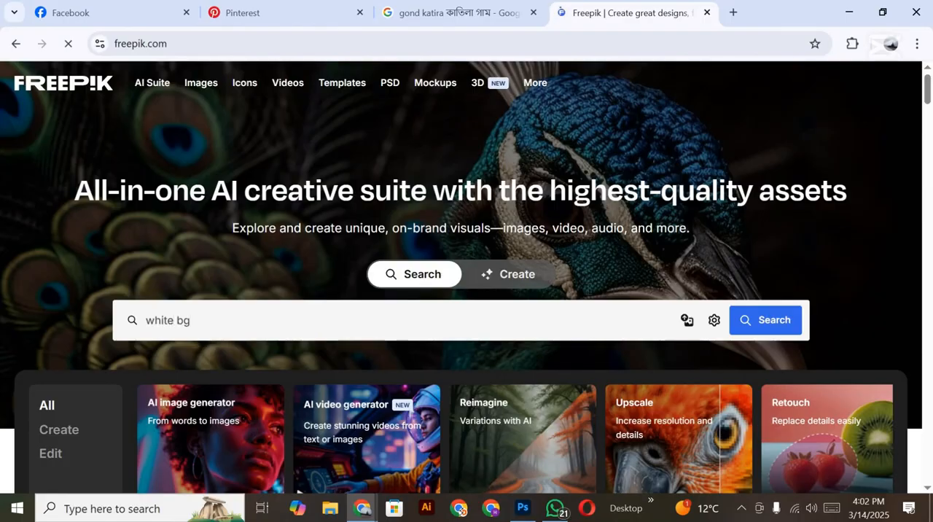
pyautogui.click(762, 315)
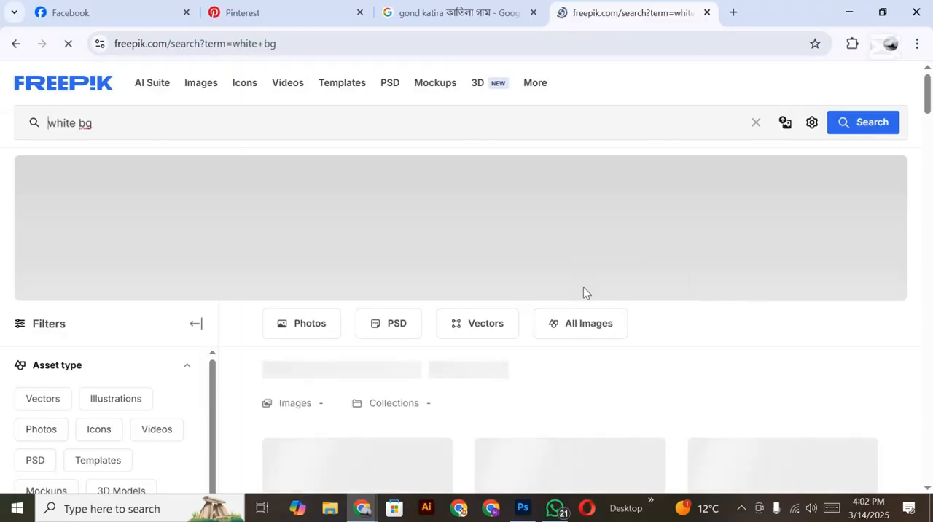
pyautogui.scroll(-3, 586, 287)
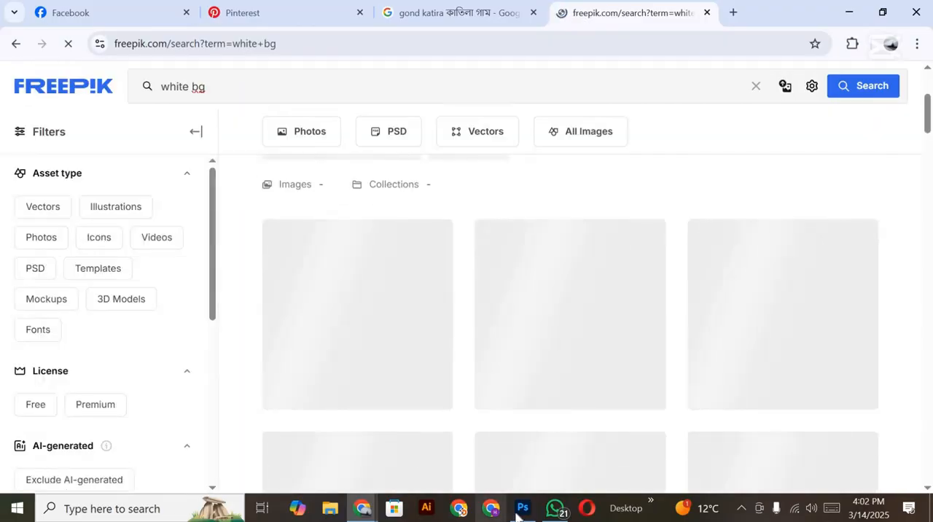
pyautogui.click(517, 512)
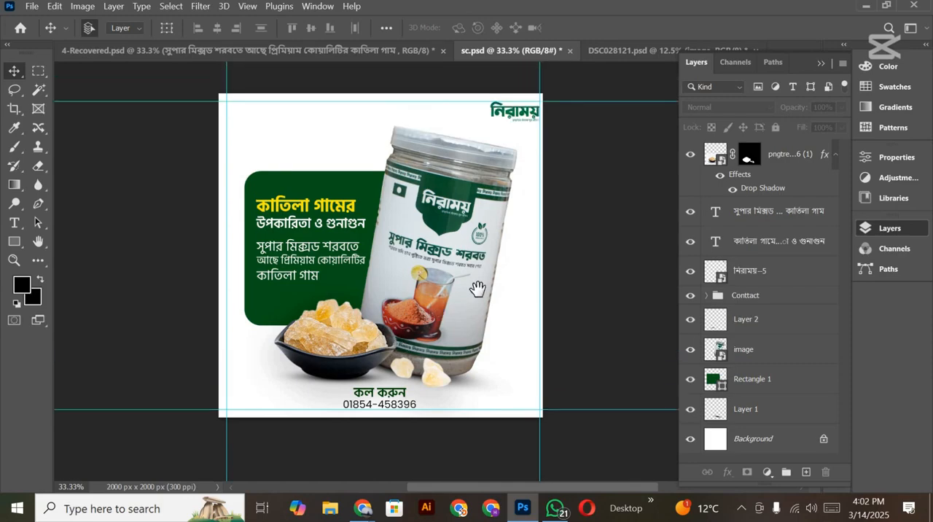
pyautogui.moveTo(572, 301); pyautogui.dragTo(537, 291)
pyautogui.moveTo(366, 506)
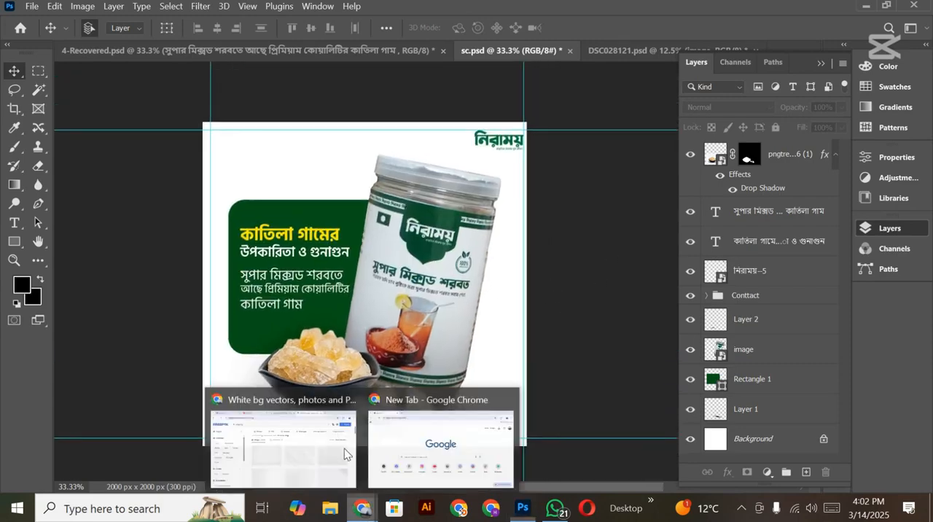
pyautogui.click(340, 445)
# Step: Browse the Freepik results and copy the simple white textured background image
pyautogui.scroll(-1, 674, 333)
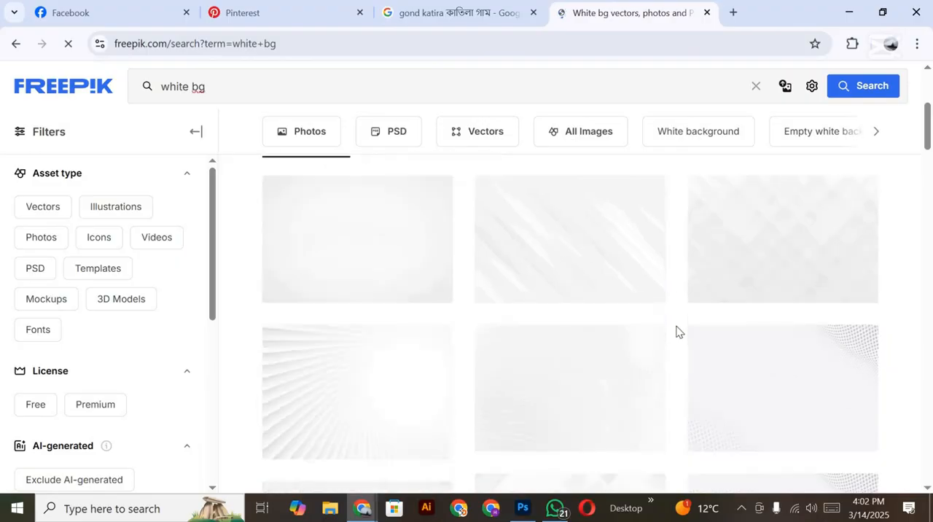
pyautogui.scroll(-2, 666, 329)
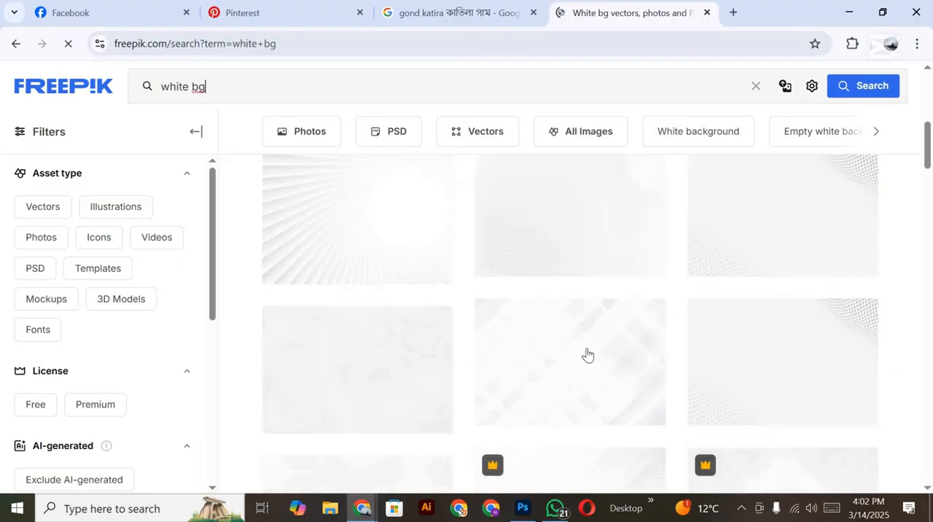
pyautogui.scroll(1, 587, 354)
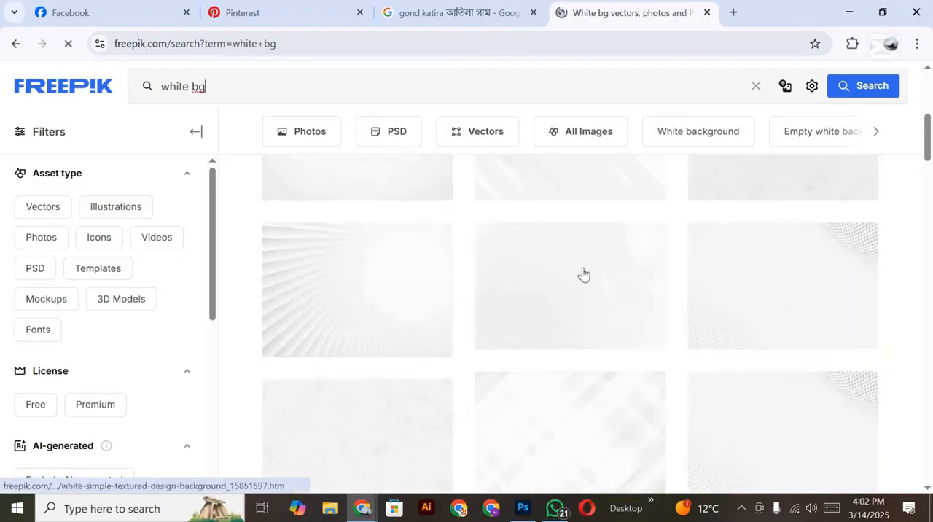
pyautogui.rightClick(579, 274)
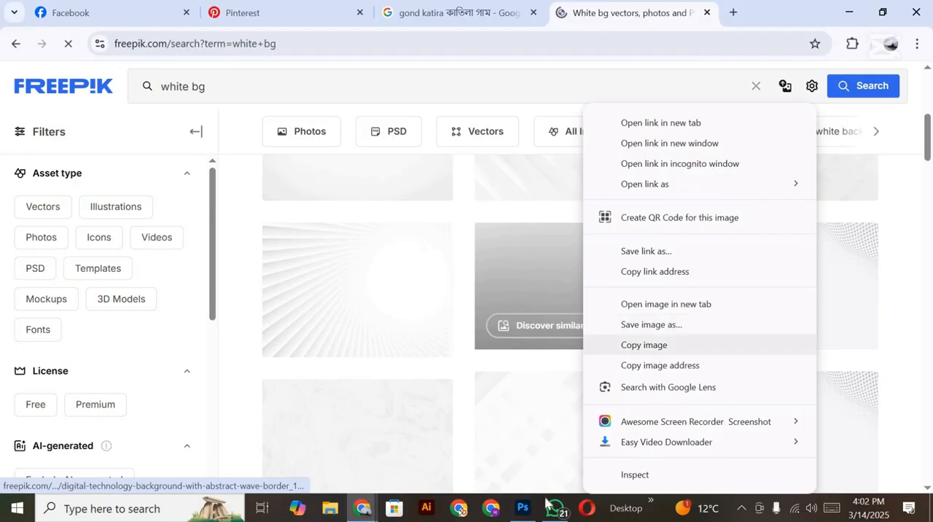
# Step: Switch to Photoshop and add the white textured background to sc.psd on a new layer directly above the Background layer, covering the canvas
pyautogui.click(521, 508)
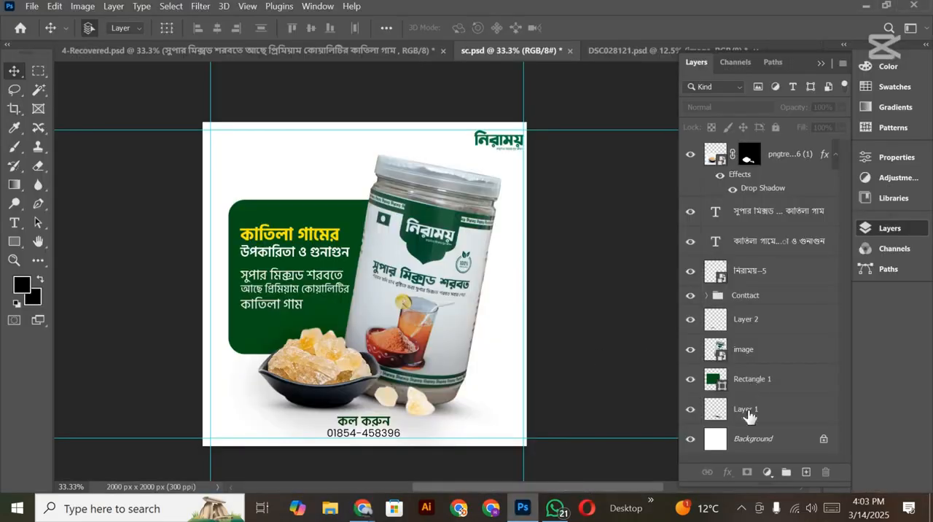
pyautogui.scroll(-2, 750, 433)
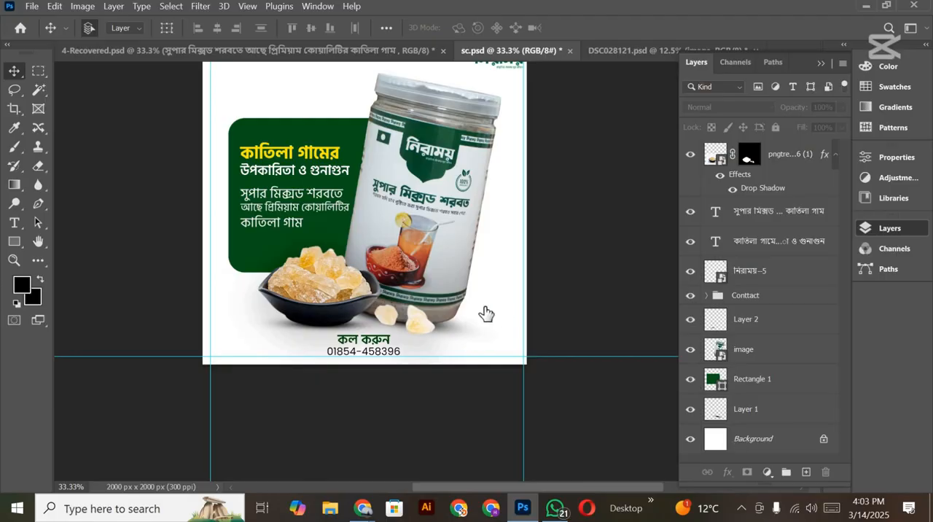
pyautogui.keyDown('ctrl'); pyautogui.click(464, 320); pyautogui.keyUp('ctrl')
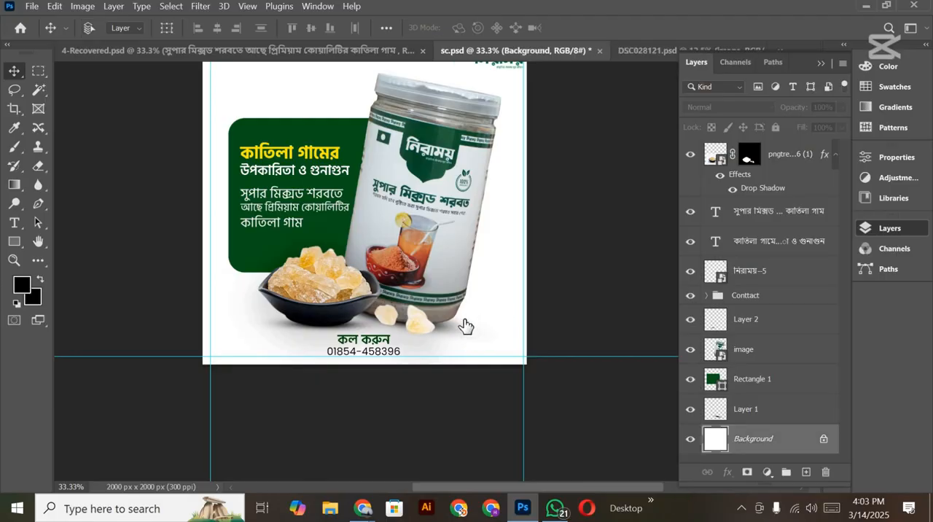
pyautogui.hotkey('ctrl', 'shift', 'alt', 'n')
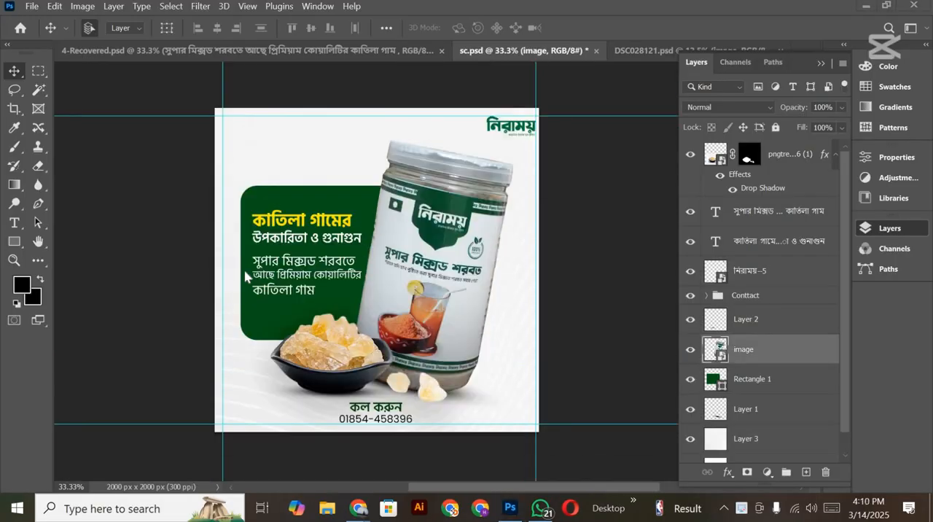
# Step: Examine how the white textured background looks behind the jar, green panel, logo and contact text in sc.psd
pyautogui.scroll(-2, 244, 418)
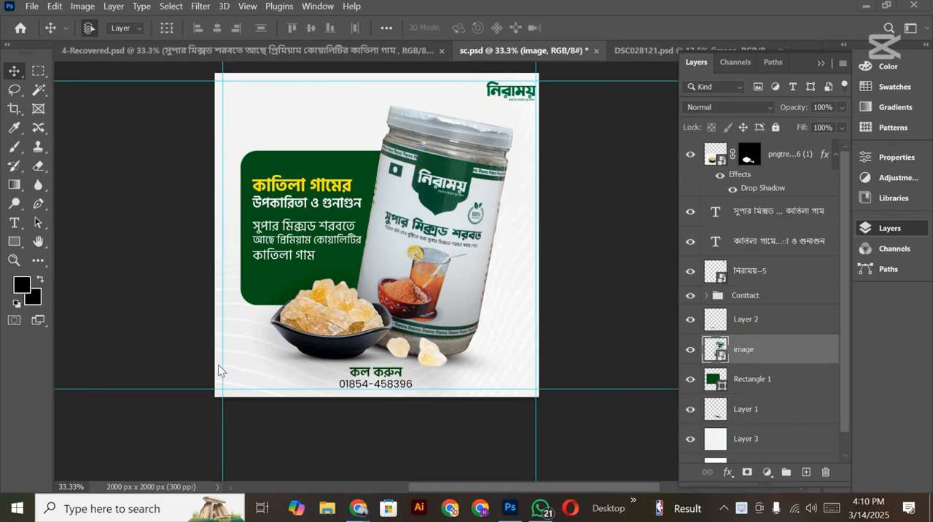
pyautogui.scroll(2, 297, 331)
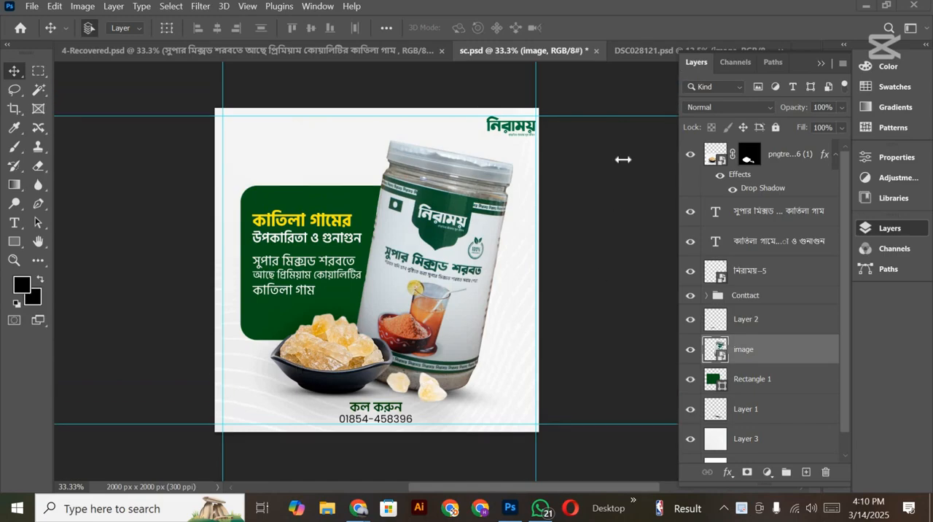
pyautogui.scroll(-2, 431, 301)
pyautogui.scroll(1, 124, 175)
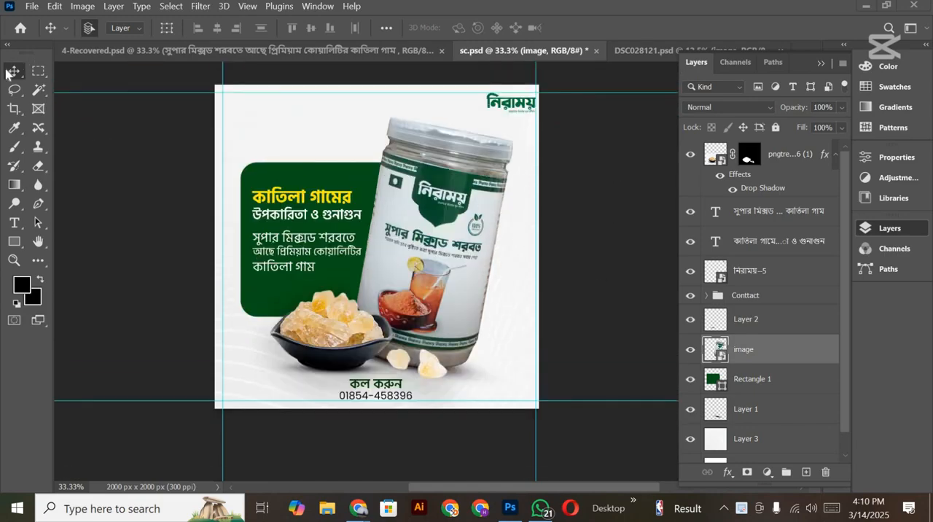
pyautogui.scroll(-3, 475, 370)
pyautogui.scroll(3, 500, 368)
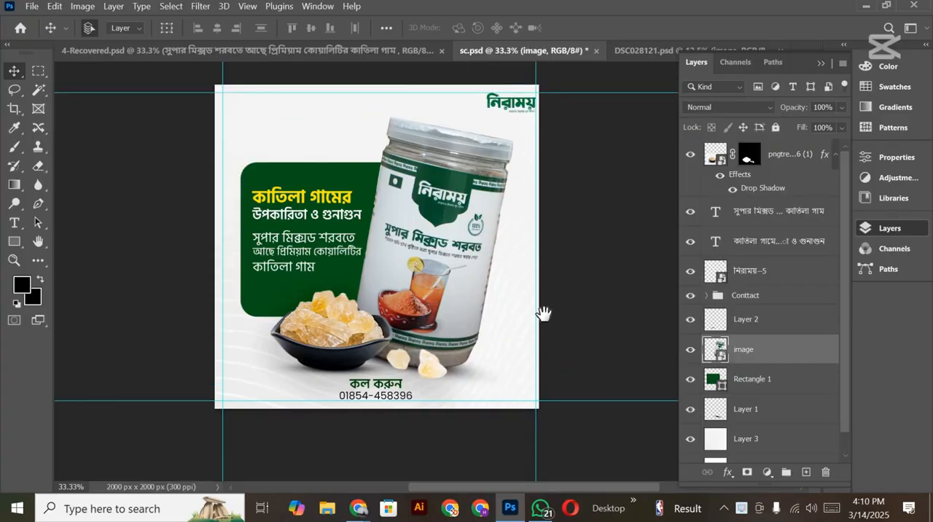
pyautogui.moveTo(543, 313); pyautogui.dragTo(319, 396)
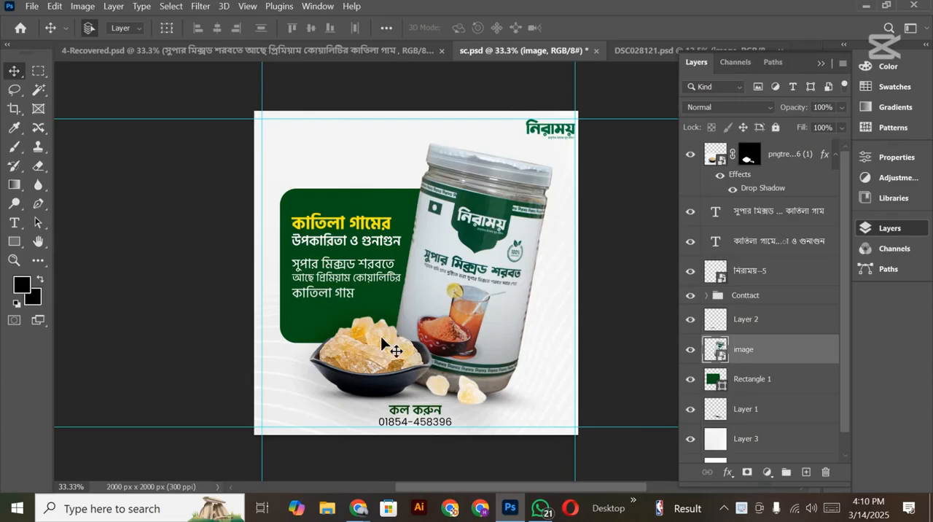
# Step: Move the white textured background on Layer 3 up to a vertical position of 1022.50 px with Free Transform
pyautogui.click(592, 430)
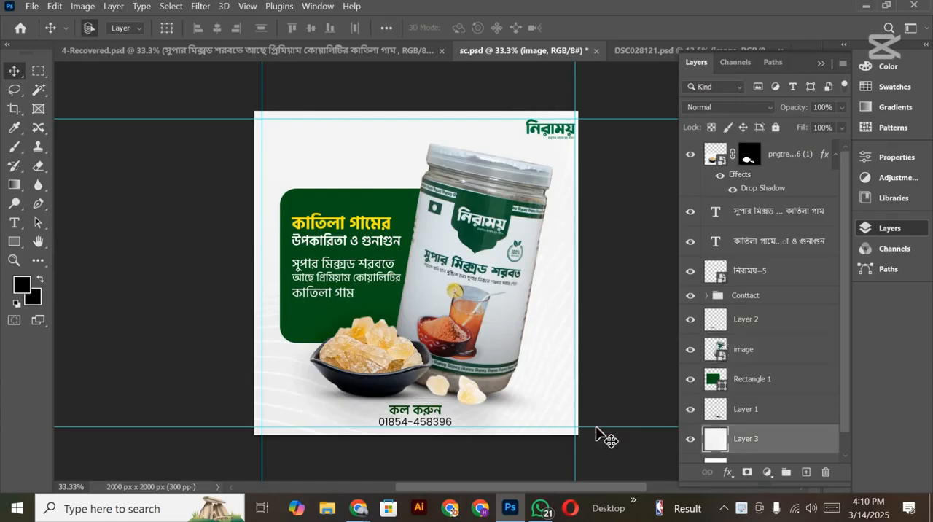
pyautogui.hotkey('ctrl', 't')
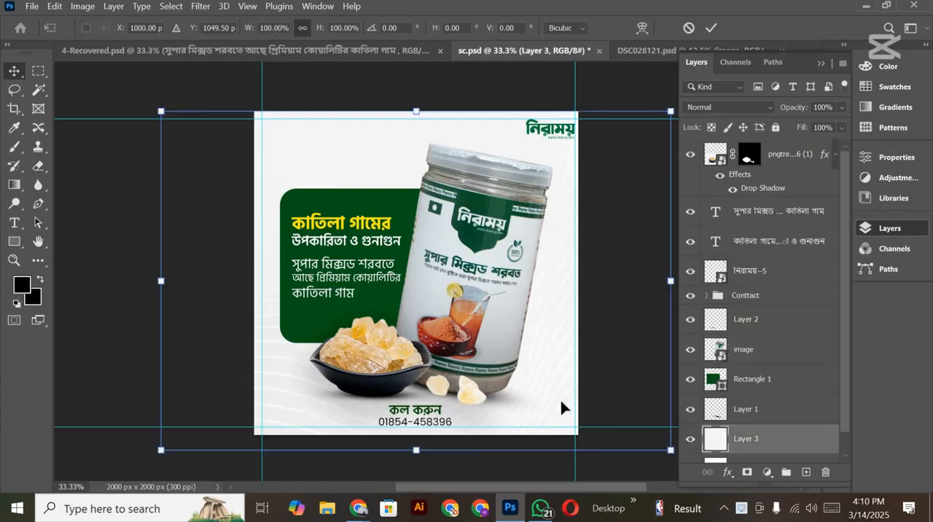
pyautogui.scroll(-1, 561, 400)
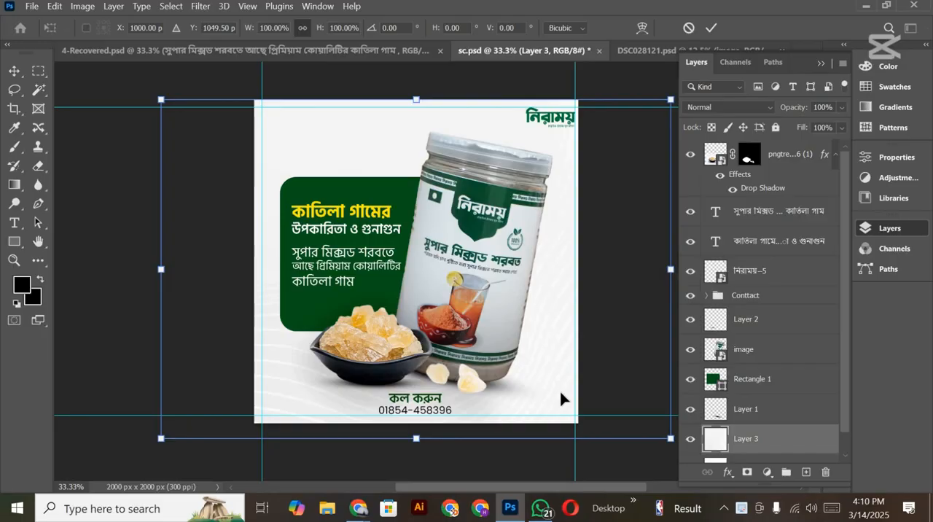
pyautogui.press('Up')
pyautogui.press('Up')
pyautogui.press('Up')
pyautogui.press('Up')
pyautogui.press('Up')
pyautogui.press('Up')
pyautogui.press('Up')
pyautogui.press('Up')
pyautogui.press('Up')
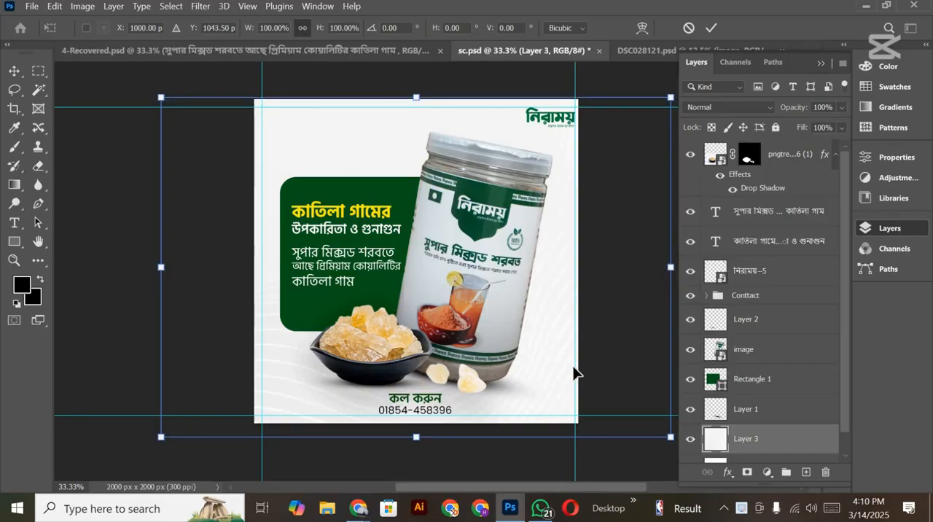
pyautogui.press('Up')
pyautogui.press('Up')
pyautogui.press('Up')
pyautogui.press('Up')
pyautogui.press('Up')
pyautogui.press('Up')
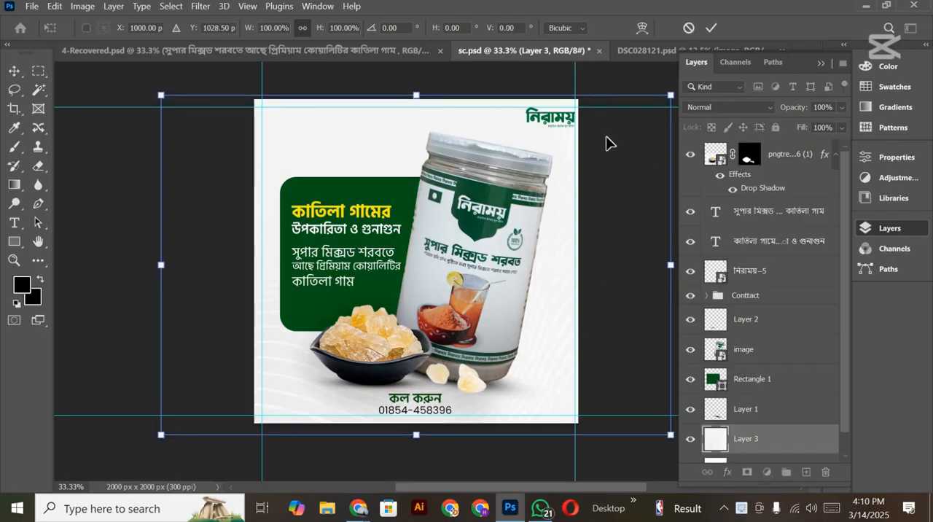
pyautogui.press('Up')
pyautogui.press('Up')
pyautogui.press('Up')
pyautogui.press('Up')
pyautogui.press('Up')
pyautogui.press('Up')
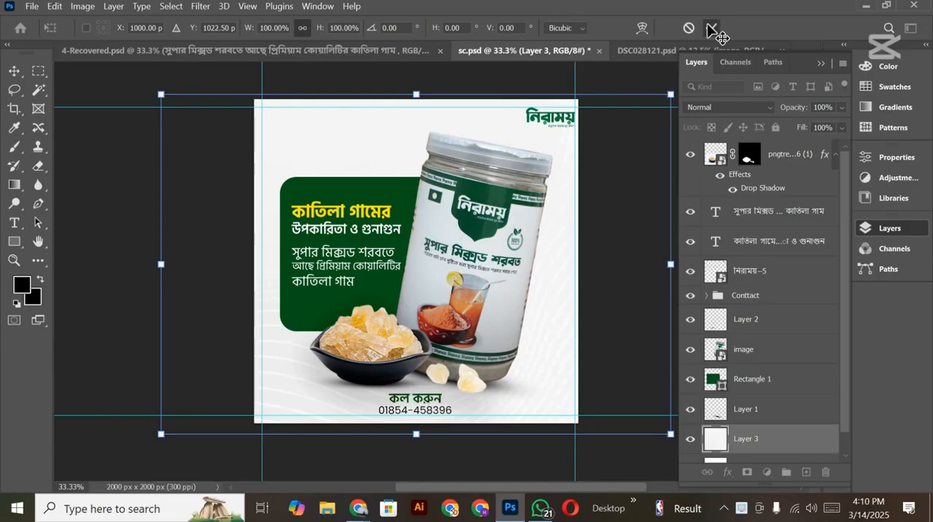
pyautogui.click(711, 29)
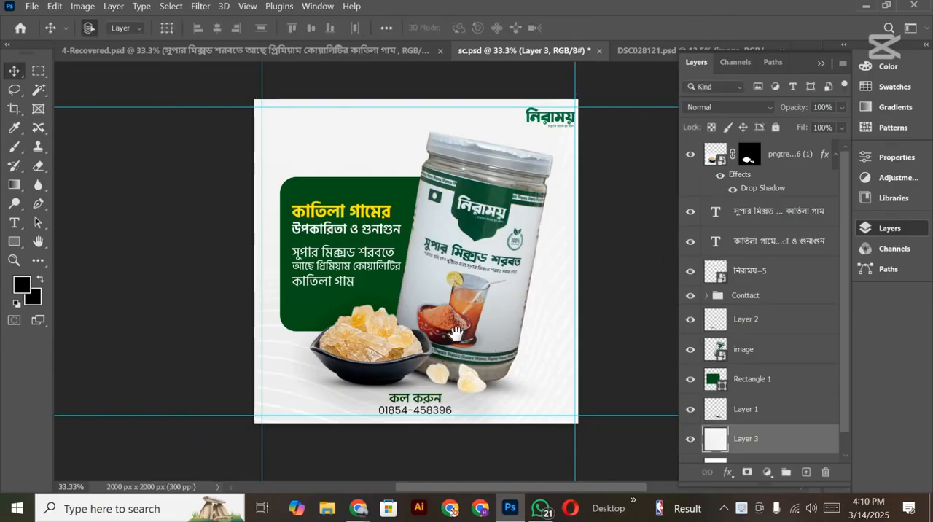
# Step: Compare the sc.psd background with the green leafy background of the reference design in 4-Recovered.psd
pyautogui.moveTo(494, 322); pyautogui.dragTo(442, 332)
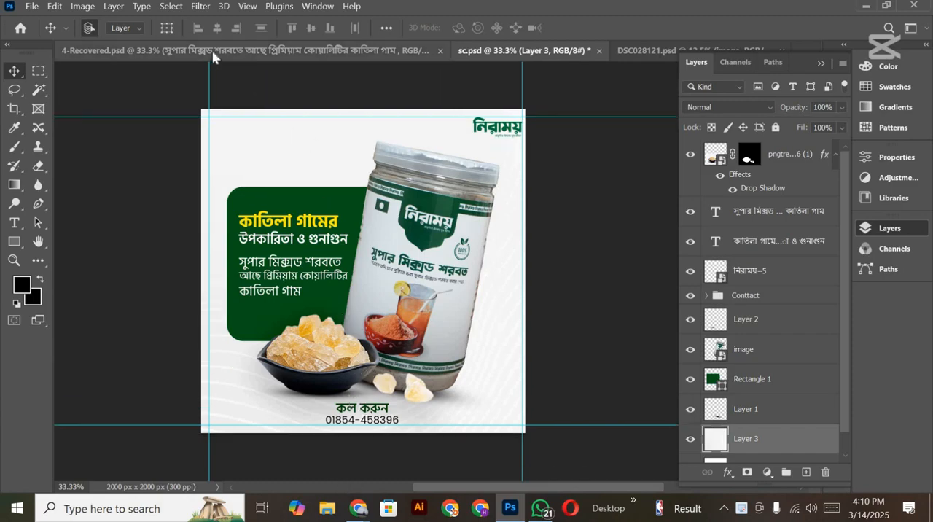
pyautogui.click(173, 55)
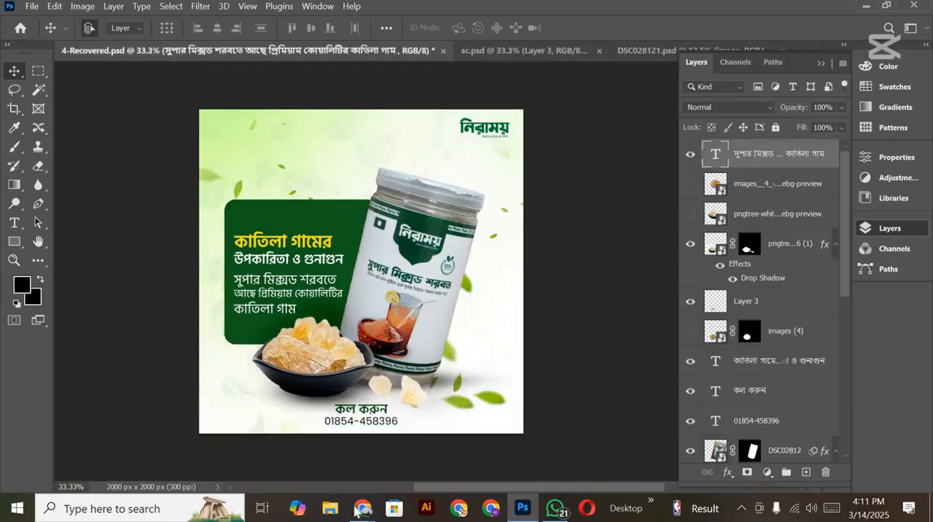
# Step: Switch to Freepik in Chrome and search for "organic white bg"
pyautogui.moveTo(355, 510)
pyautogui.click(326, 470)
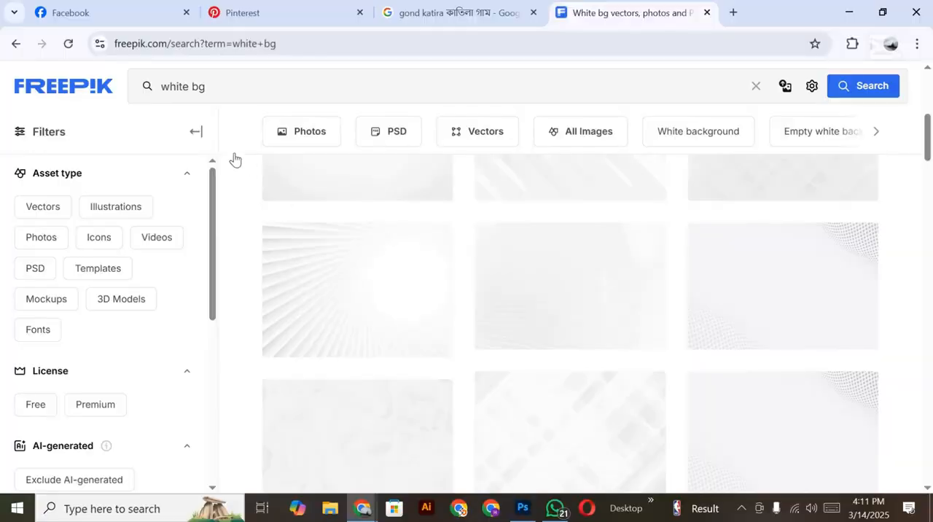
pyautogui.click(162, 86)
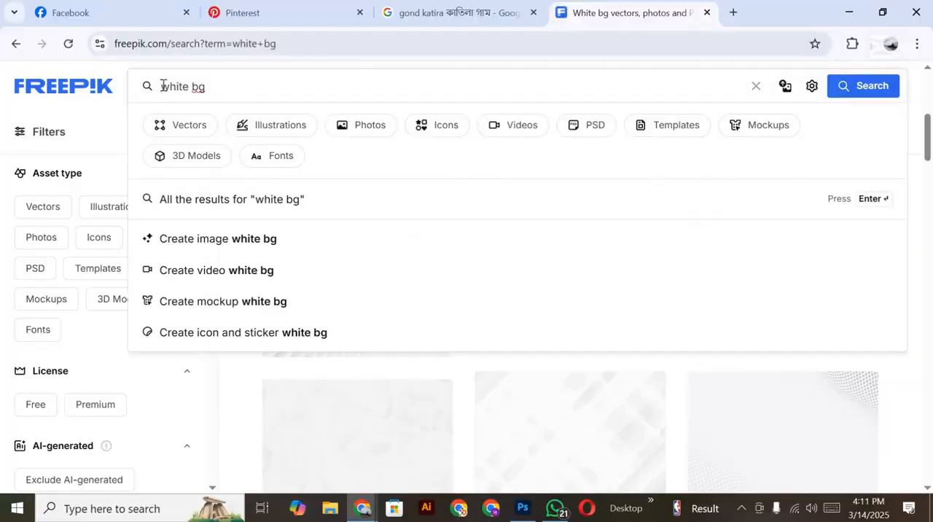
pyautogui.write('organ')
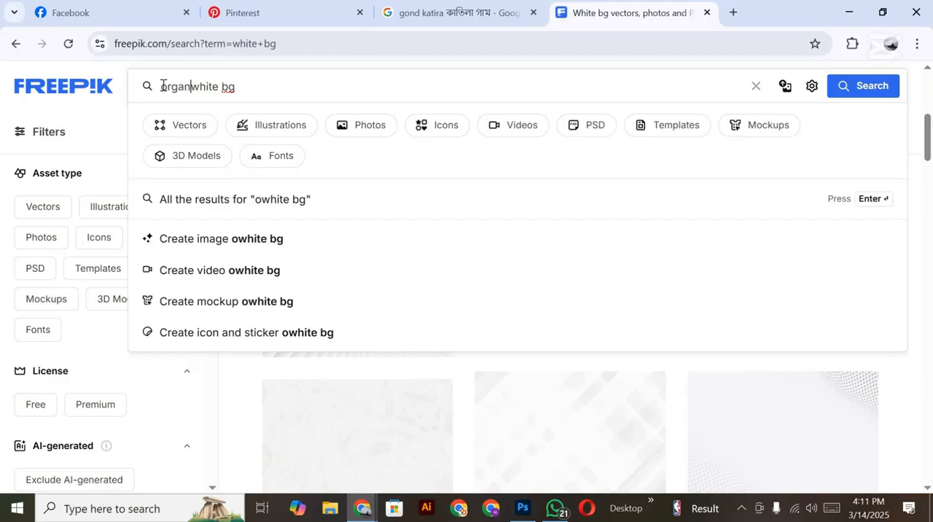
pyautogui.write('ic')
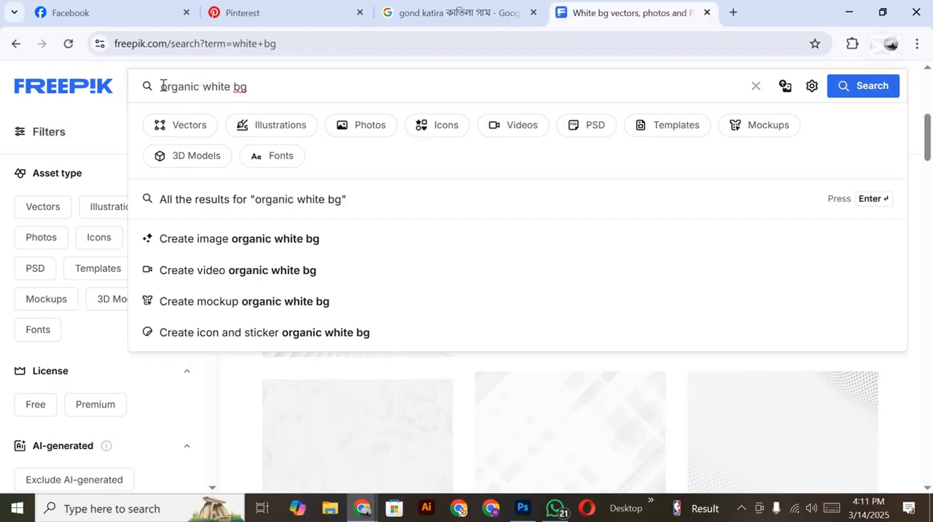
pyautogui.press('Return')
pyautogui.doubleClick(202, 96)
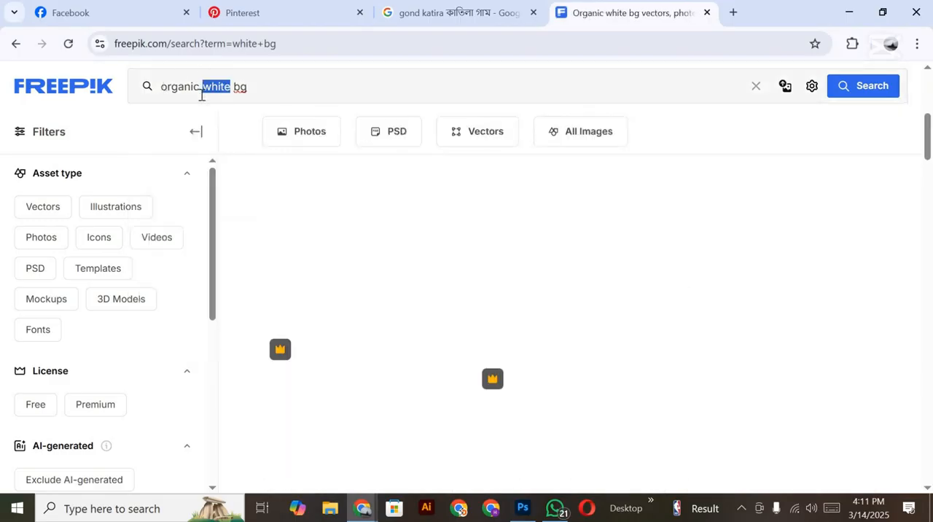
pyautogui.press('BackSpace')
pyautogui.press('Return')
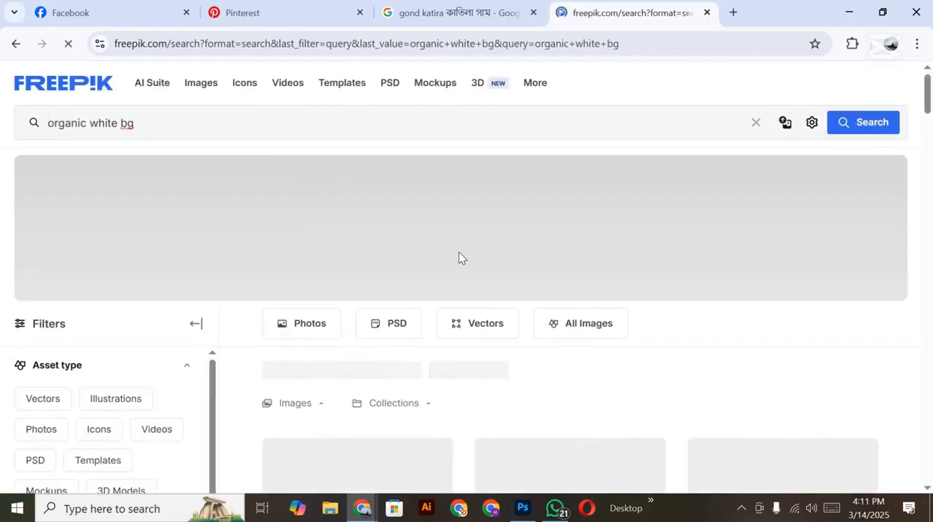
pyautogui.scroll(-1, 459, 256)
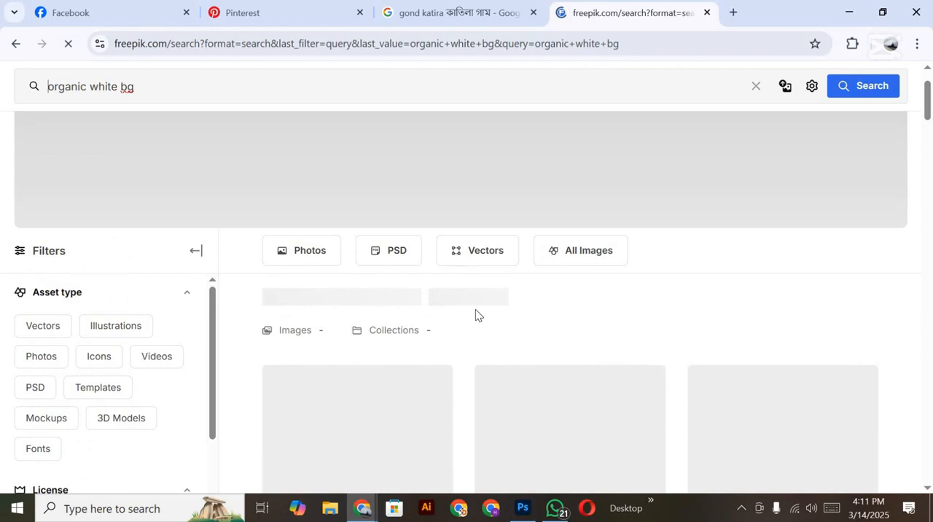
pyautogui.scroll(-2, 475, 309)
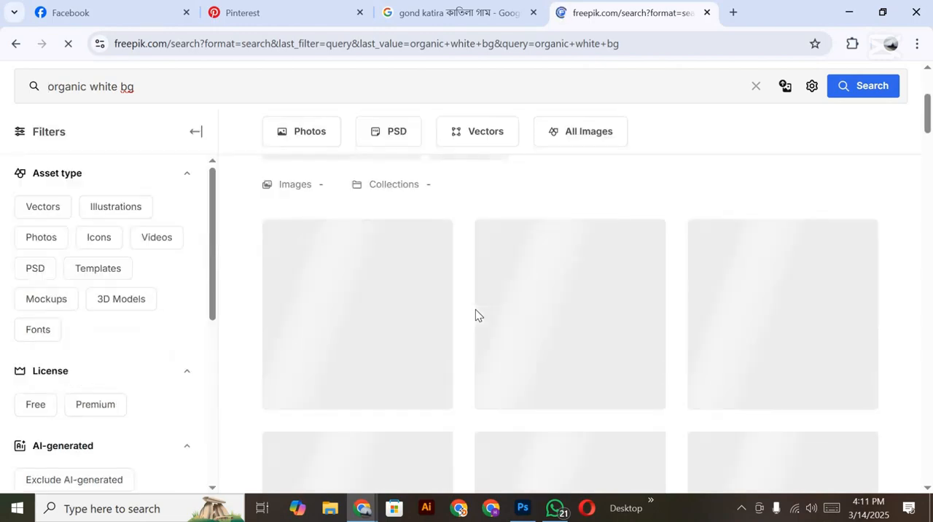
# Step: Switch to Pinterest and search for "organic bg"
pyautogui.click(293, 15)
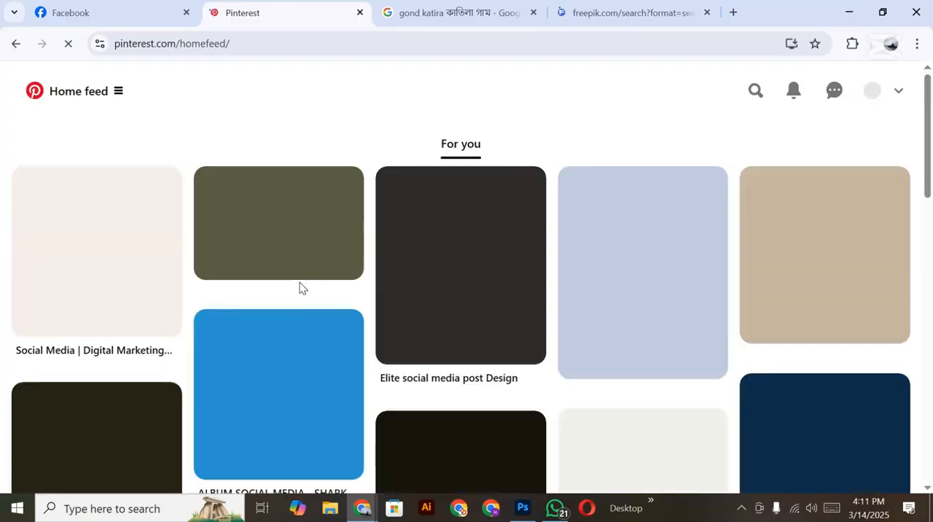
pyautogui.scroll(-4, 356, 318)
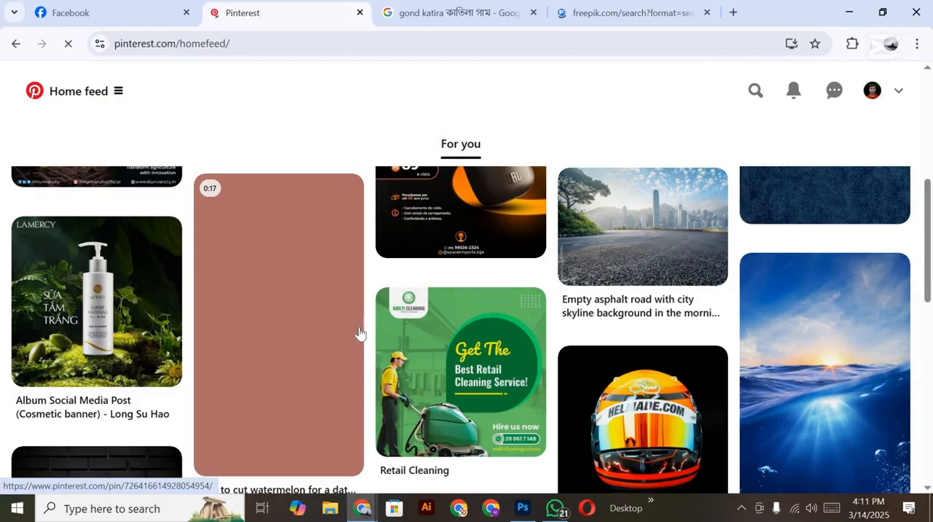
pyautogui.scroll(-3, 357, 339)
pyautogui.scroll(-4, 356, 341)
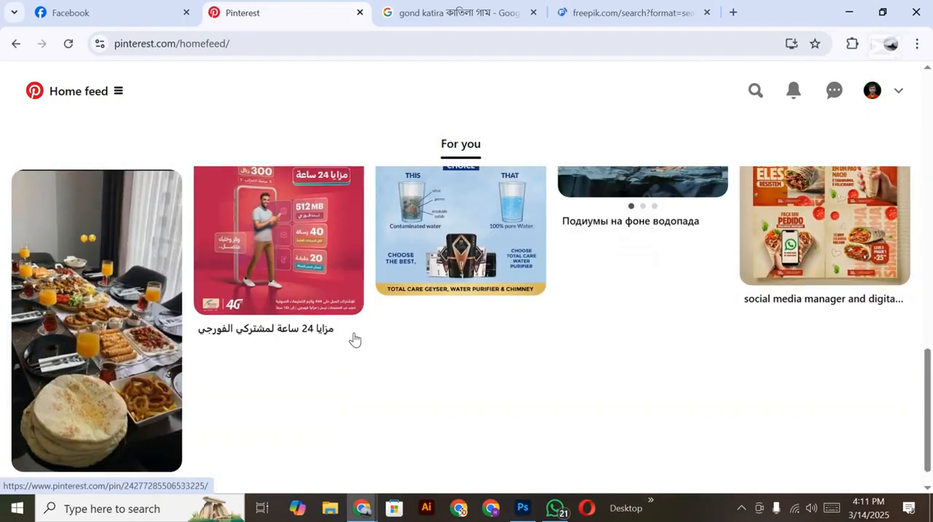
pyautogui.scroll(5, 355, 339)
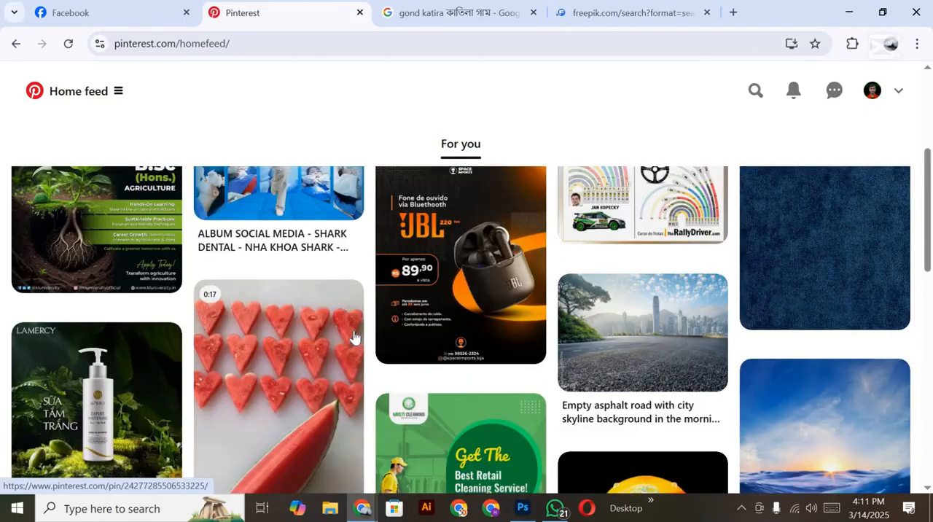
pyautogui.scroll(3, 354, 337)
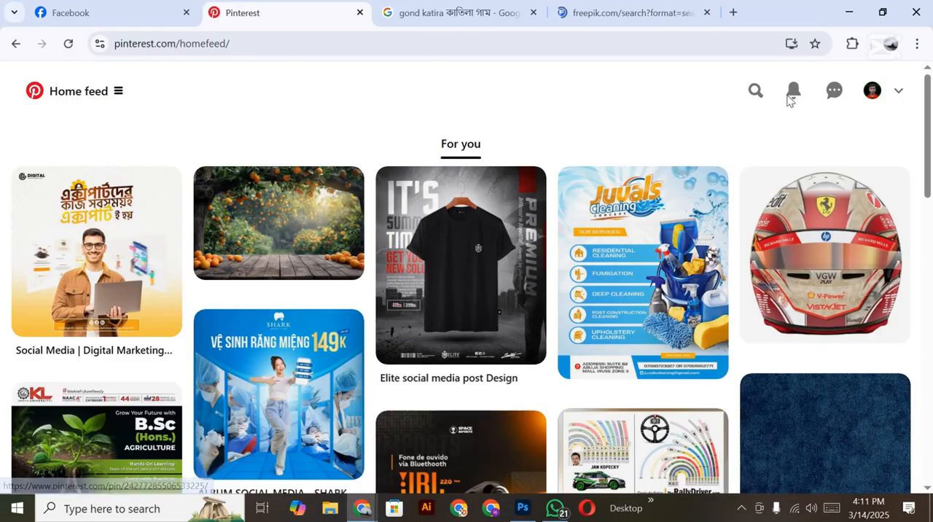
pyautogui.click(754, 92)
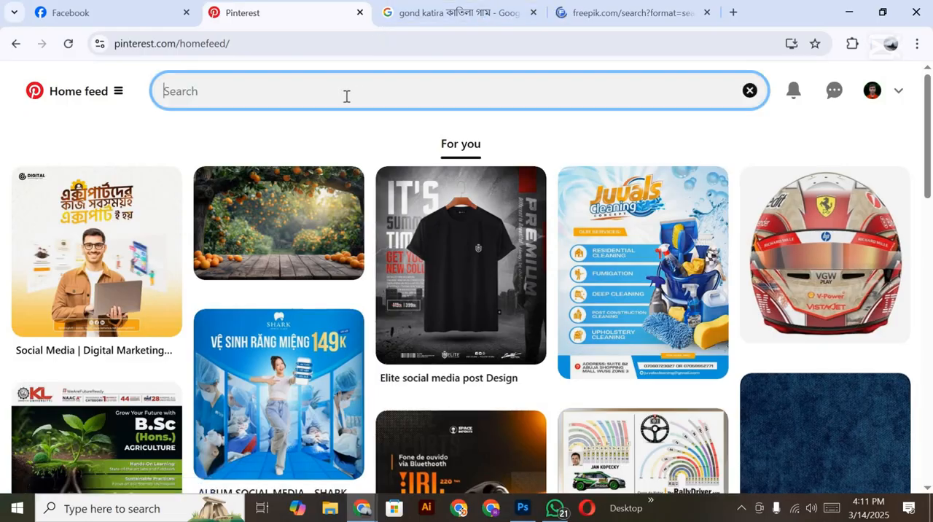
pyautogui.write('on')
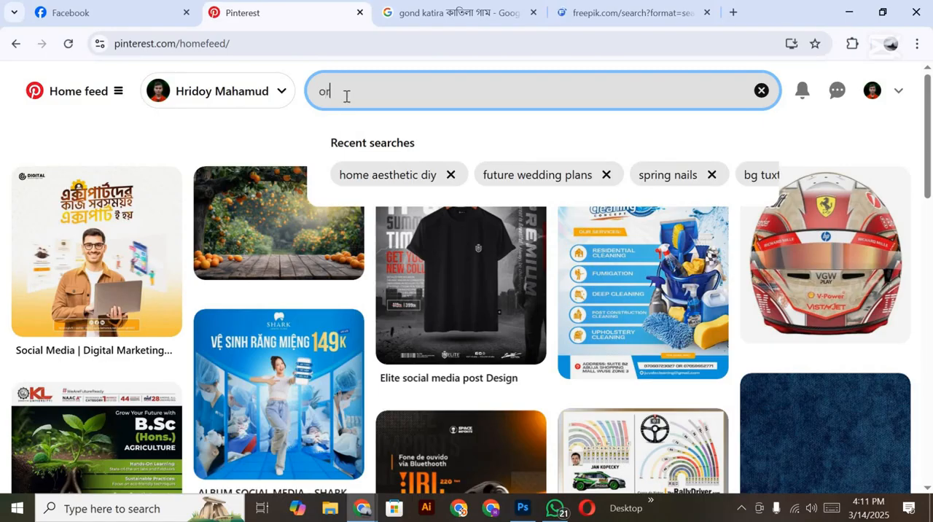
pyautogui.write('ga')
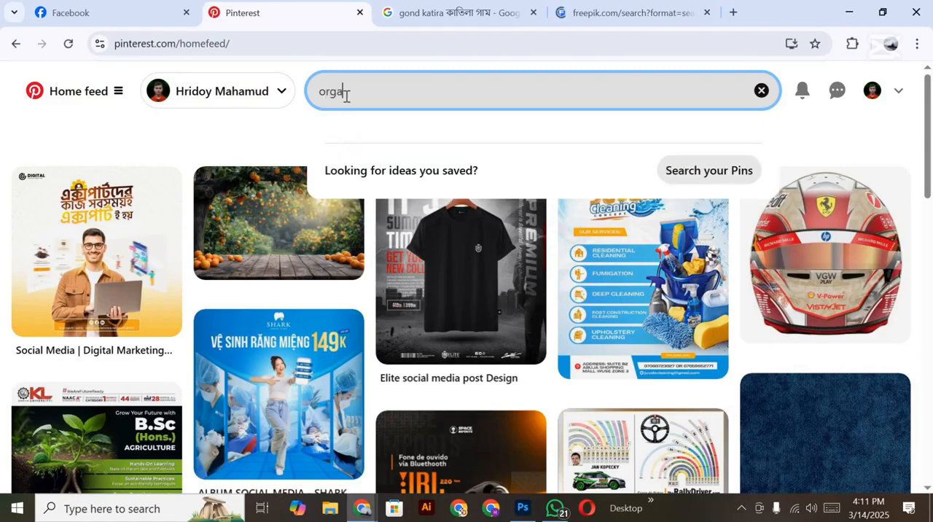
pyautogui.write('nic bg')
pyautogui.press('Return')
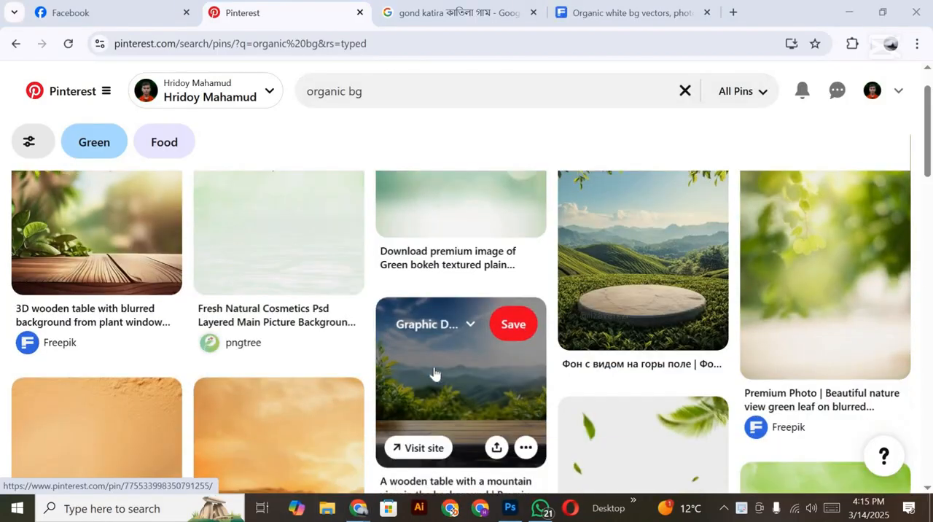
# Step: Find the pale green background image with a leafy branch in its corner among the Pinterest results and copy the image
pyautogui.scroll(-3, 431, 374)
pyautogui.scroll(-3, 434, 377)
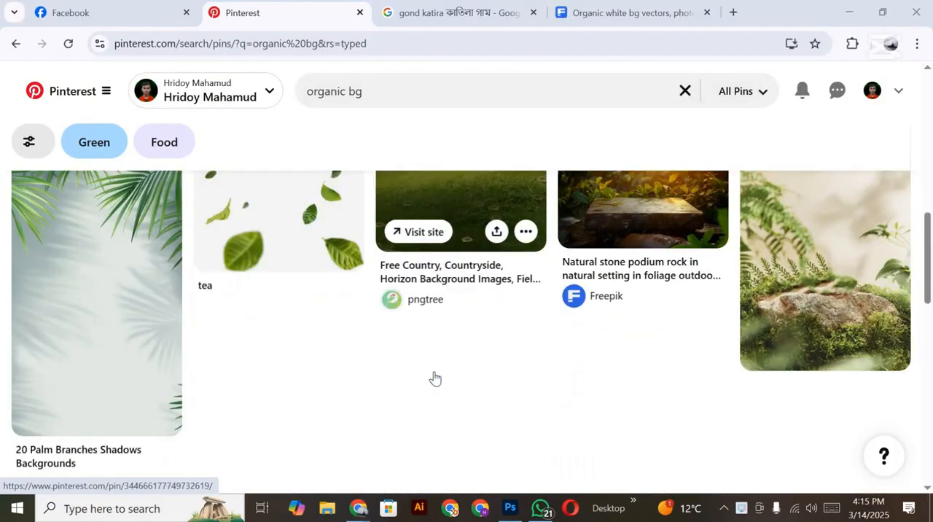
pyautogui.scroll(4, 433, 377)
pyautogui.scroll(-5, 436, 377)
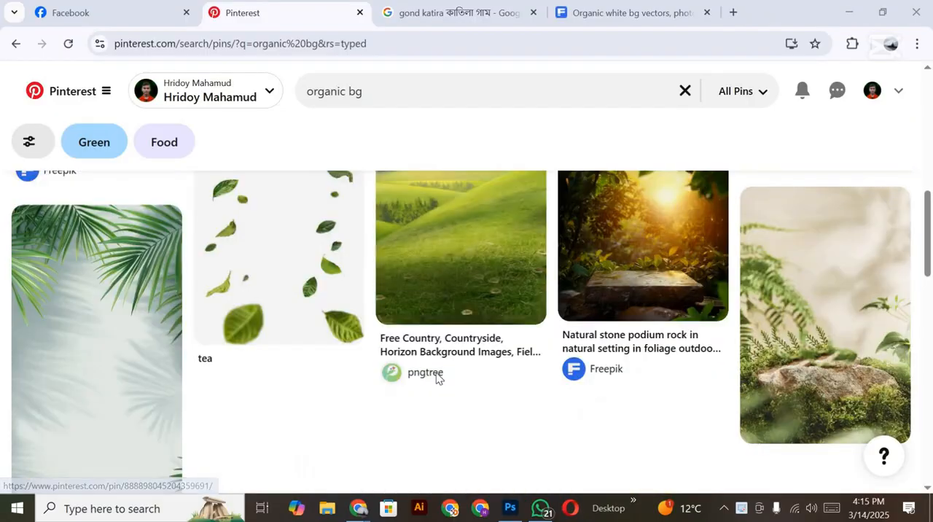
pyautogui.scroll(8, 436, 377)
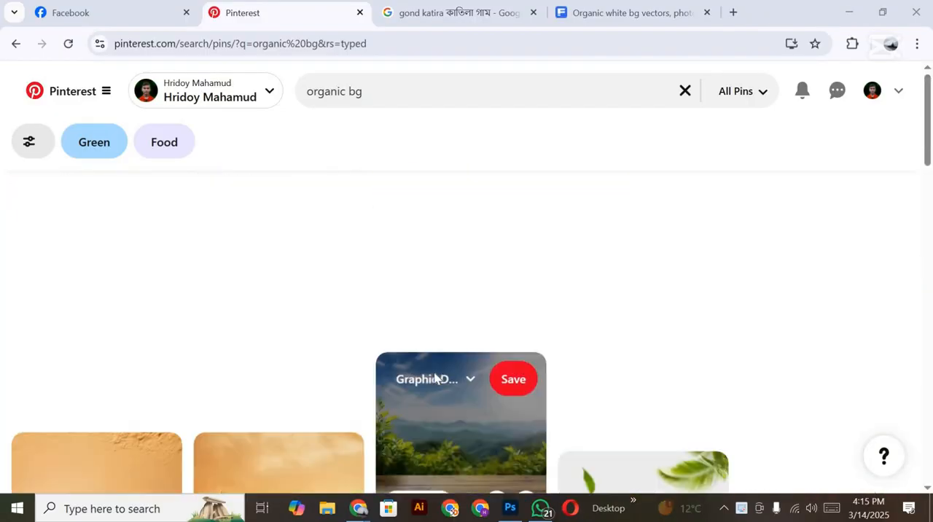
pyautogui.scroll(-1, 434, 378)
pyautogui.scroll(1, 342, 368)
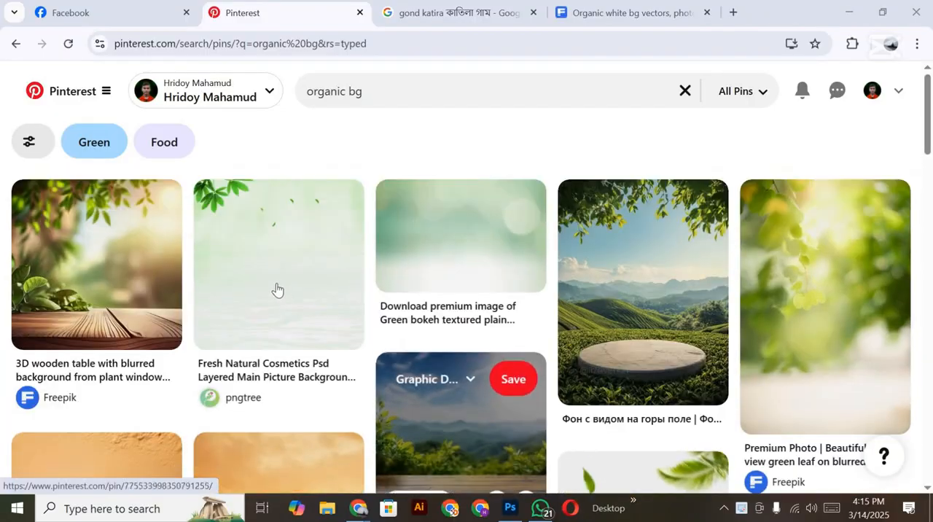
pyautogui.rightClick(276, 289)
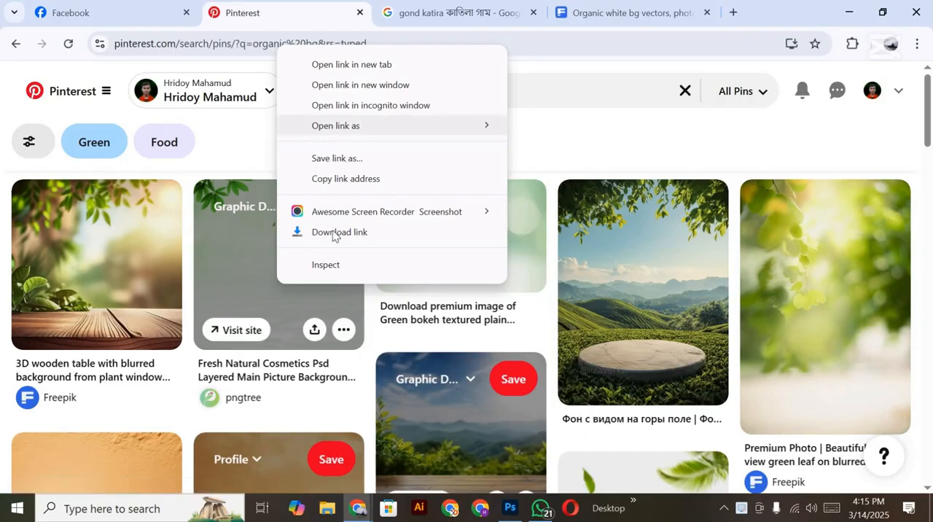
pyautogui.click(298, 302)
pyautogui.rightClick(298, 299)
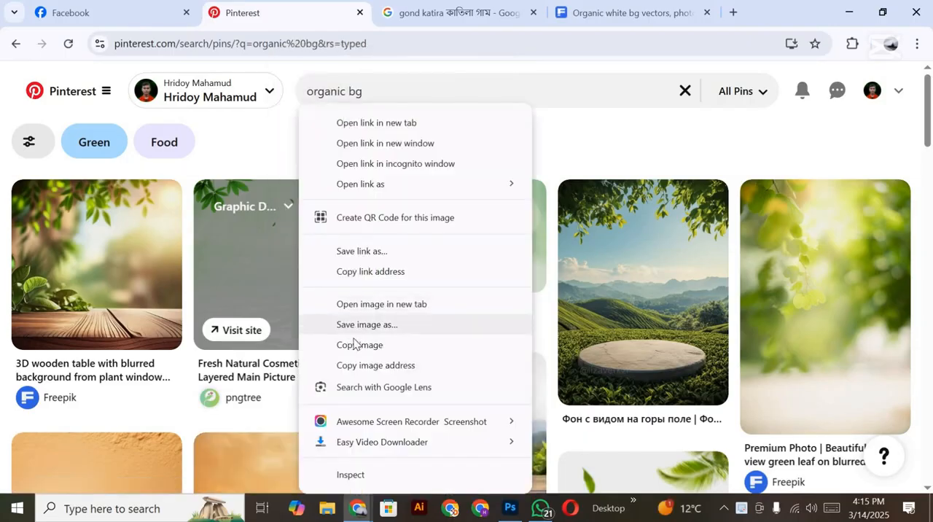
pyautogui.click(359, 345)
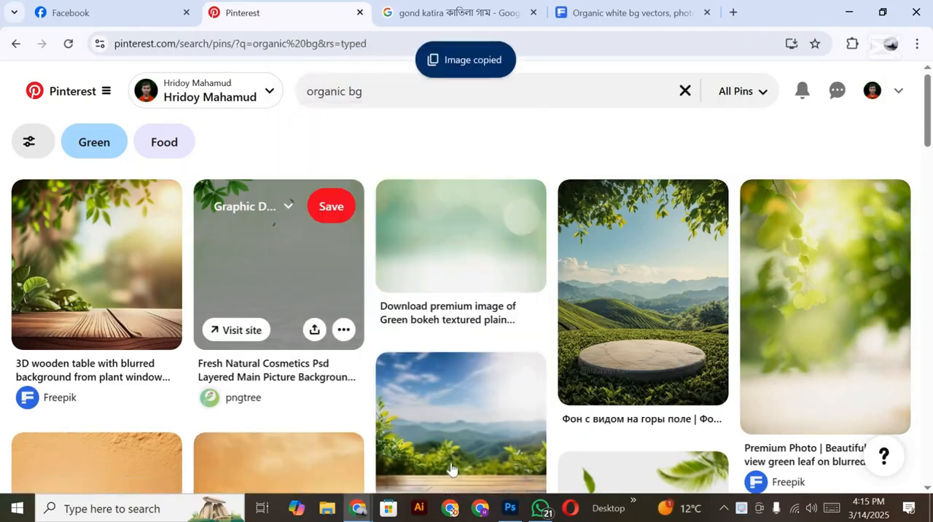
# Step: Paste the green leafy image into sc.psd in Photoshop directly above Layer 4 and scale it to 427.85% by 427.64% to cover the canvas
pyautogui.click(507, 506)
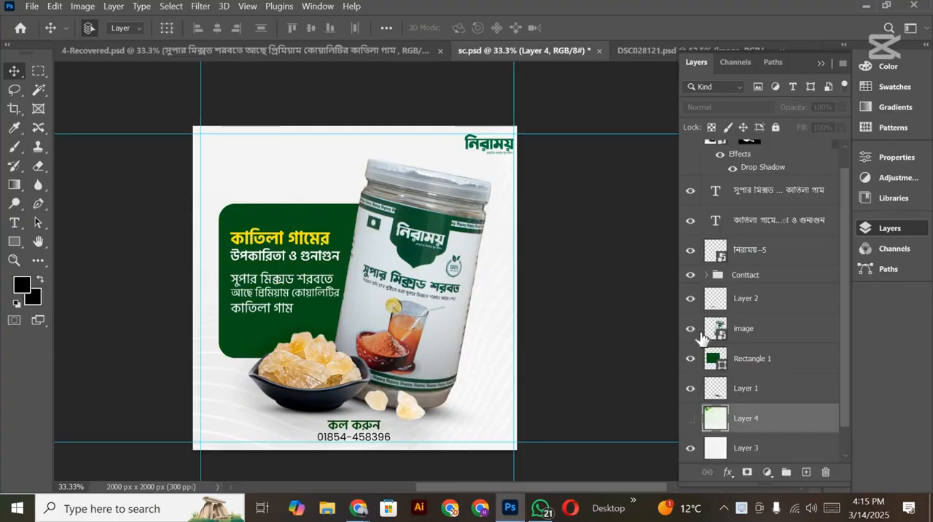
pyautogui.hotkey('ctrl', 'v')
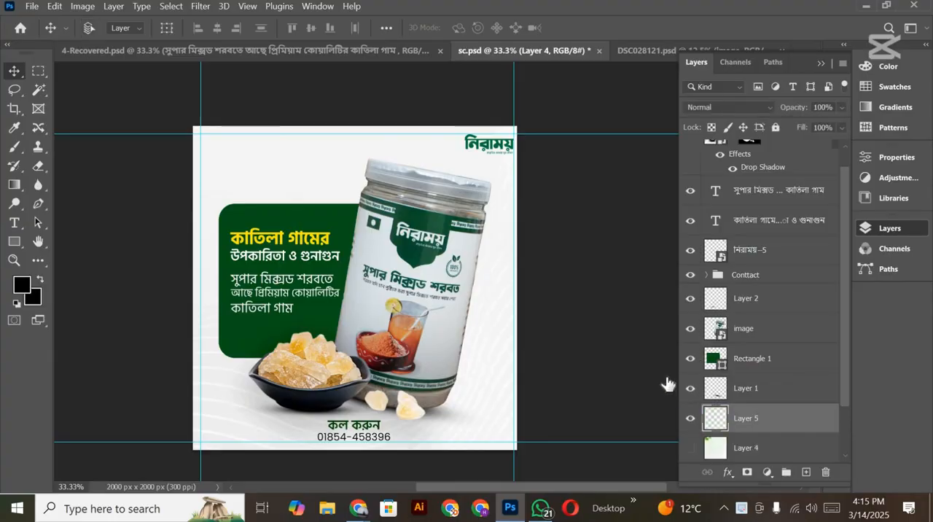
pyautogui.hotkey('ctrl', 't')
pyautogui.moveTo(350, 225); pyautogui.dragTo(354, 121)
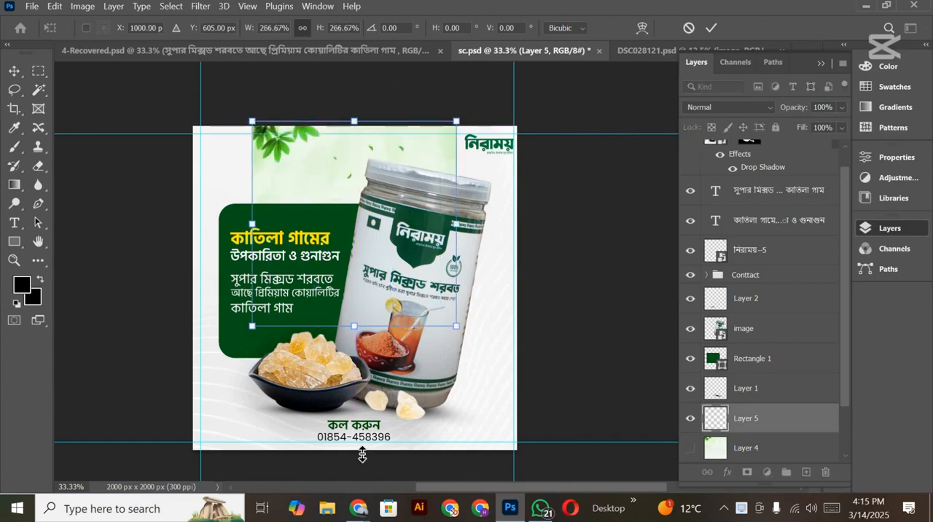
pyautogui.moveTo(362, 455); pyautogui.dragTo(362, 455)
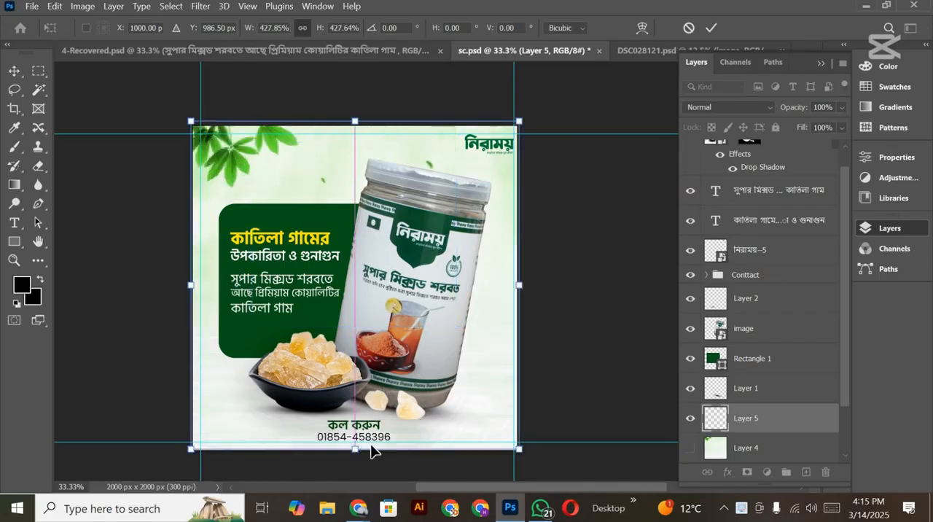
pyautogui.click(711, 27)
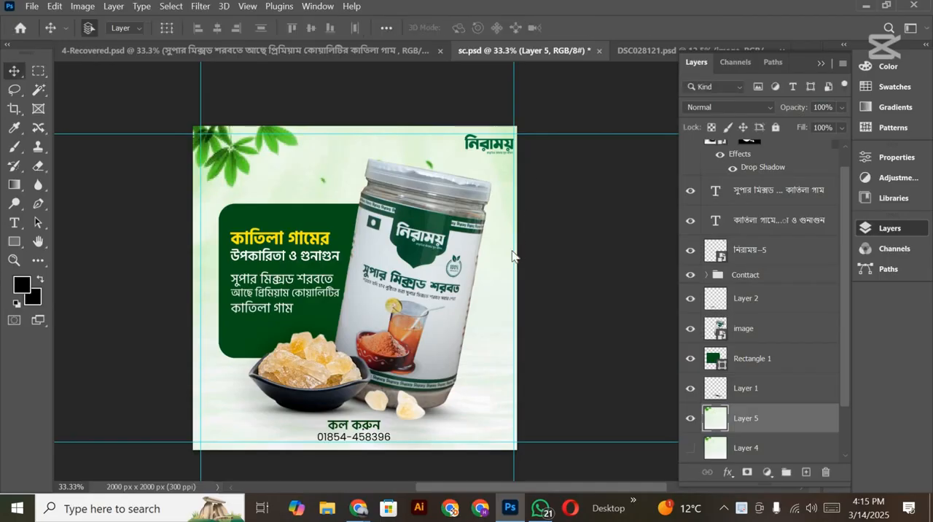
# Step: Open the Lens Correction filter for the green leafy background on Layer 5
pyautogui.click(201, 7)
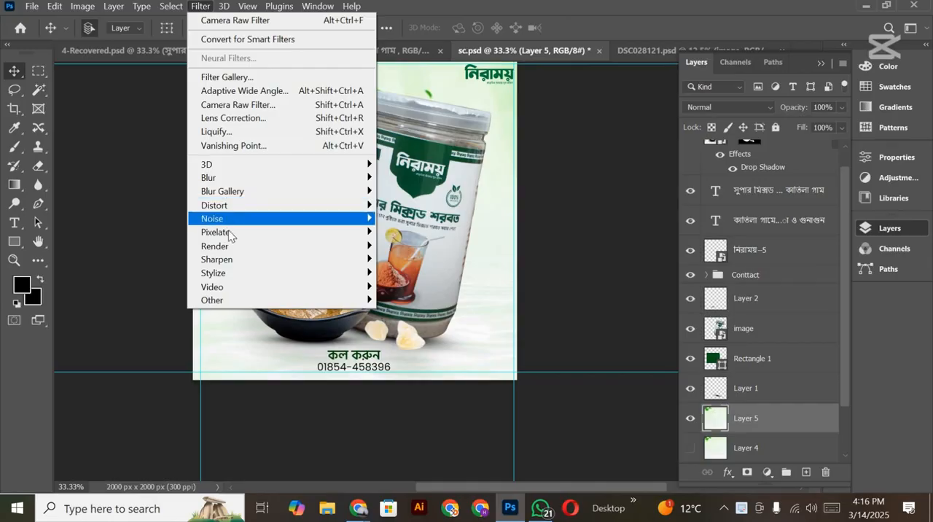
pyautogui.click(233, 118)
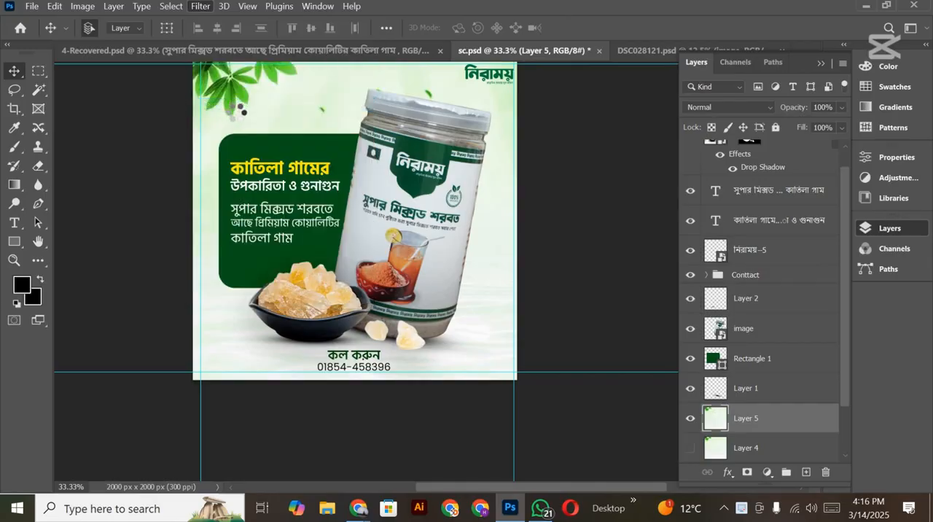
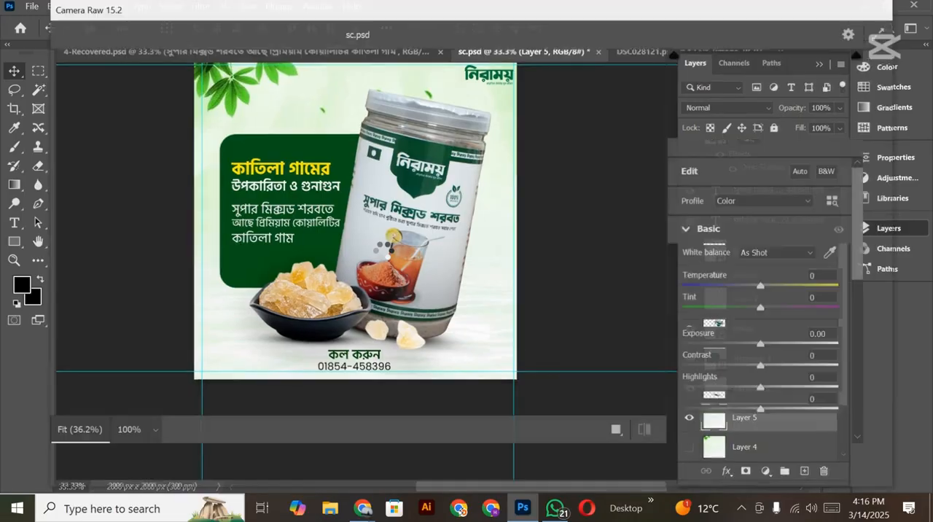
# Step: Set Layer 5's contrast to +20, exposure to +0.60, noise reduction to 68 and color noise reduction to 57 in Camera Raw
pyautogui.click(776, 364)
pyautogui.click(771, 344)
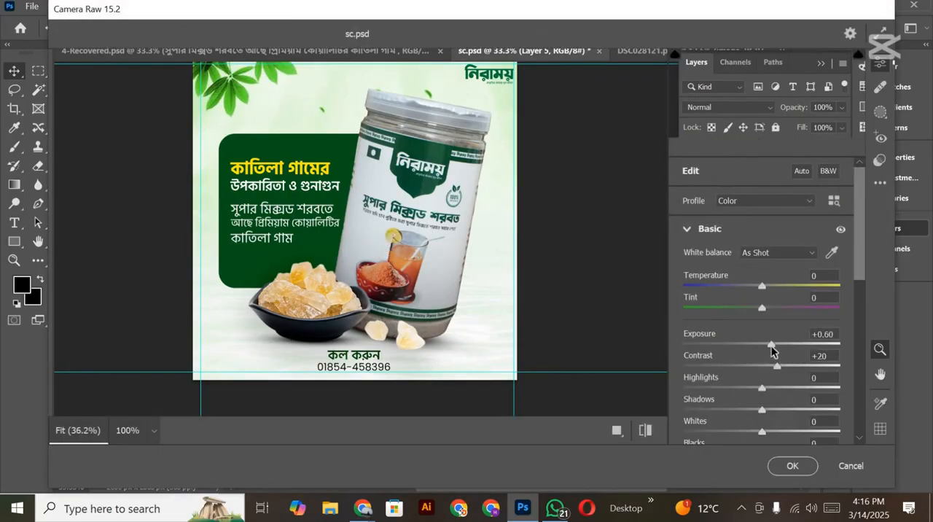
pyautogui.scroll(-6, 771, 349)
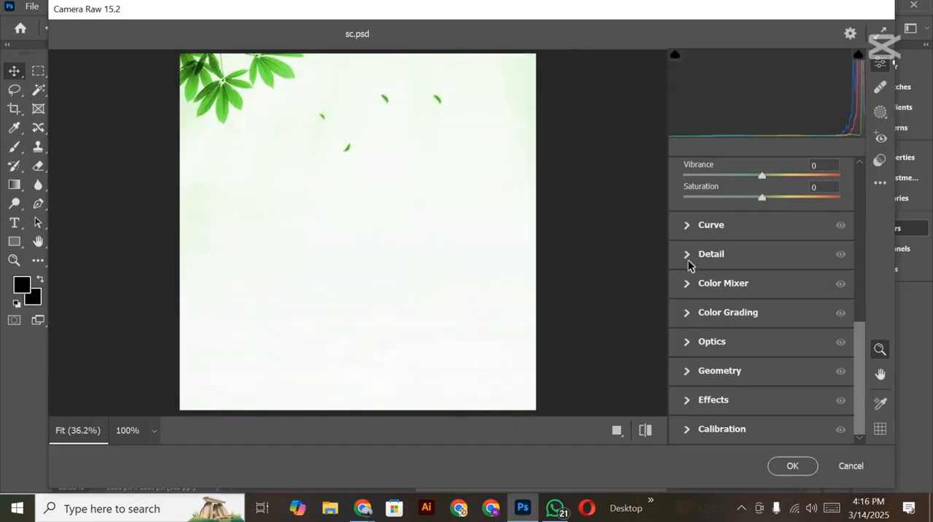
pyautogui.click(687, 256)
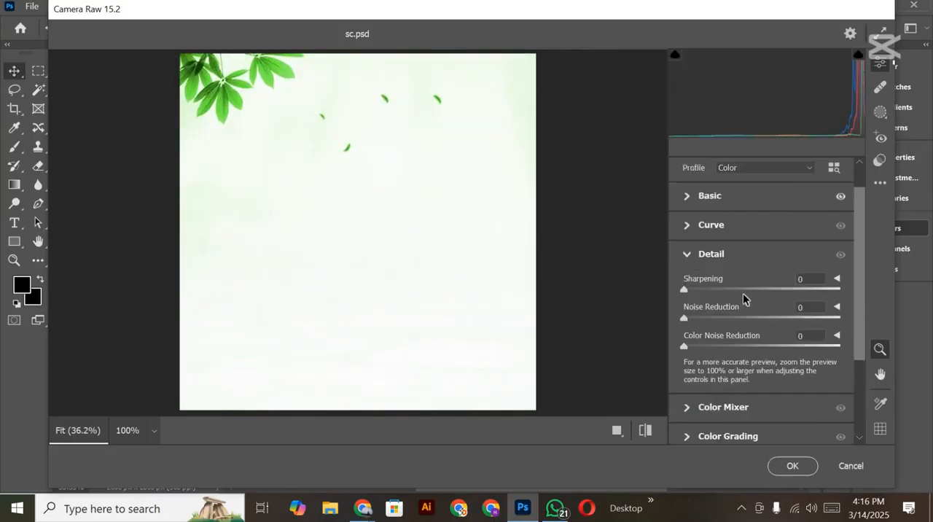
pyautogui.click(787, 319)
# Step: Lower the background's texture to -34 and apply the Camera Raw adjustments to Layer 5
pyautogui.click(687, 196)
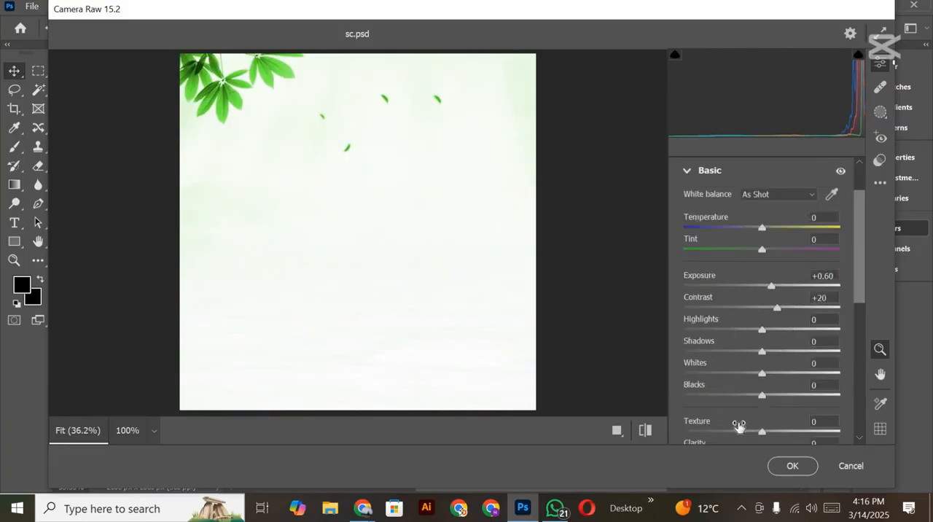
pyautogui.click(736, 431)
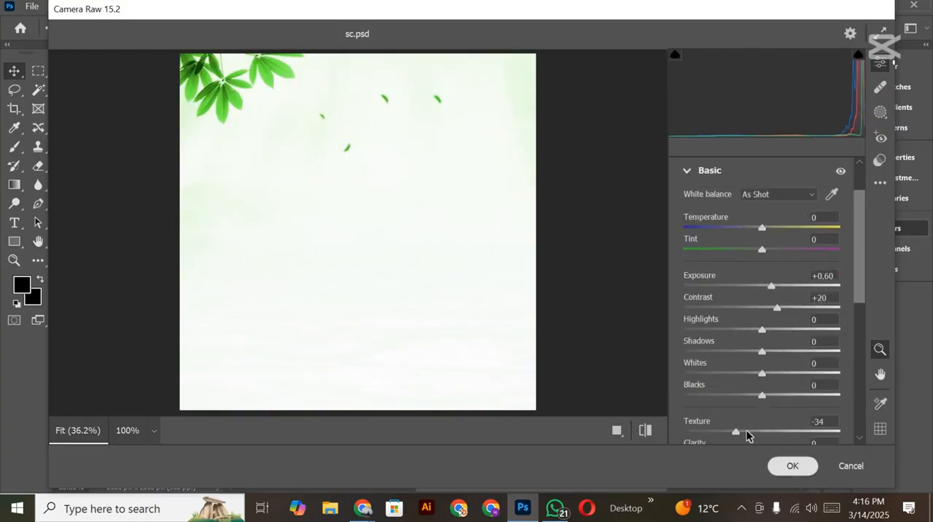
pyautogui.click(792, 465)
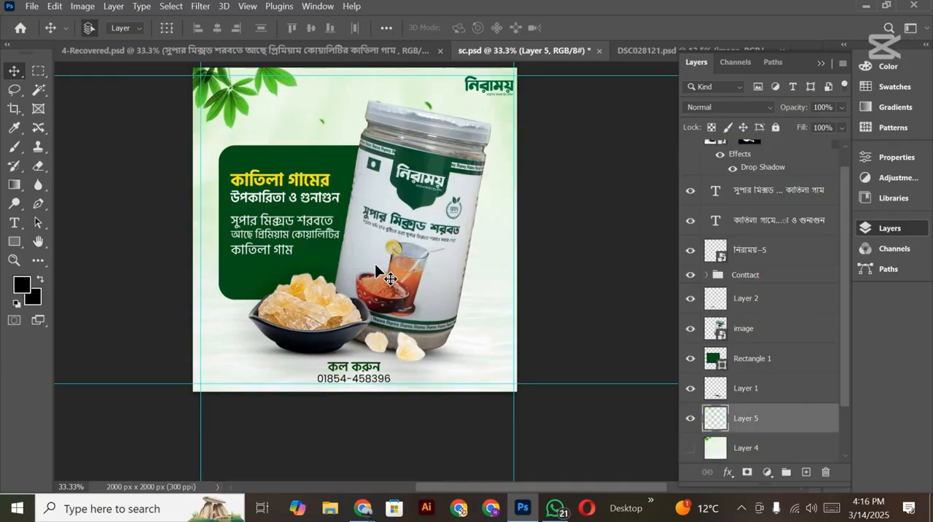
# Step: Hide Layer 5 and show Layer 4 as the visible leafy background of the advertisement
pyautogui.scroll(4, 379, 259)
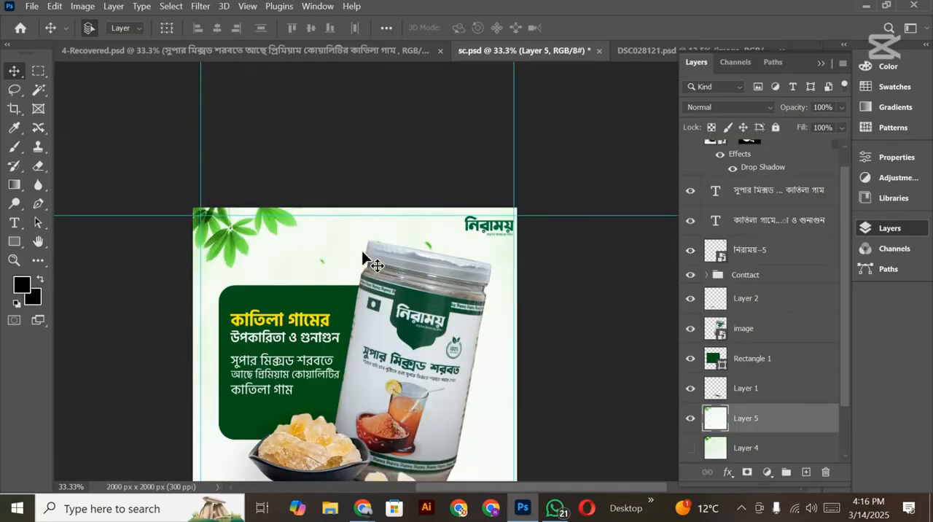
pyautogui.scroll(-2, 371, 249)
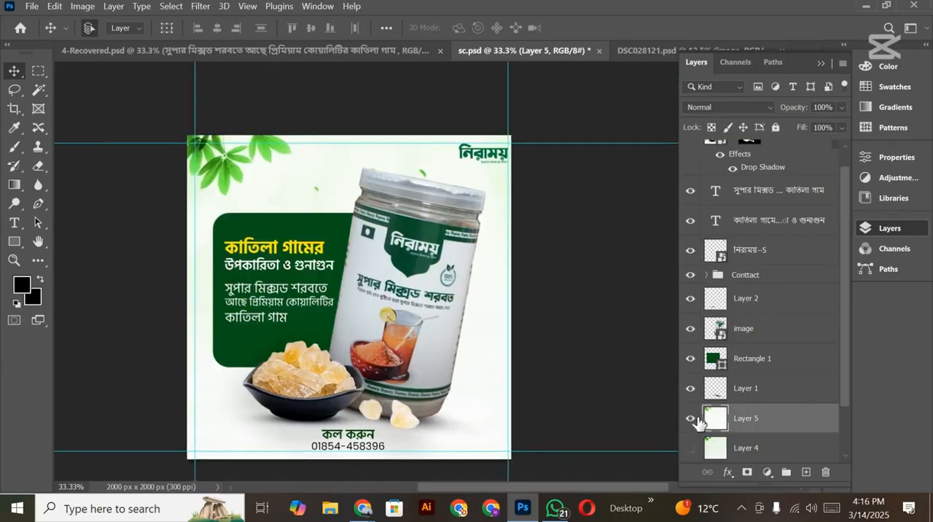
pyautogui.click(690, 419)
pyautogui.click(692, 449)
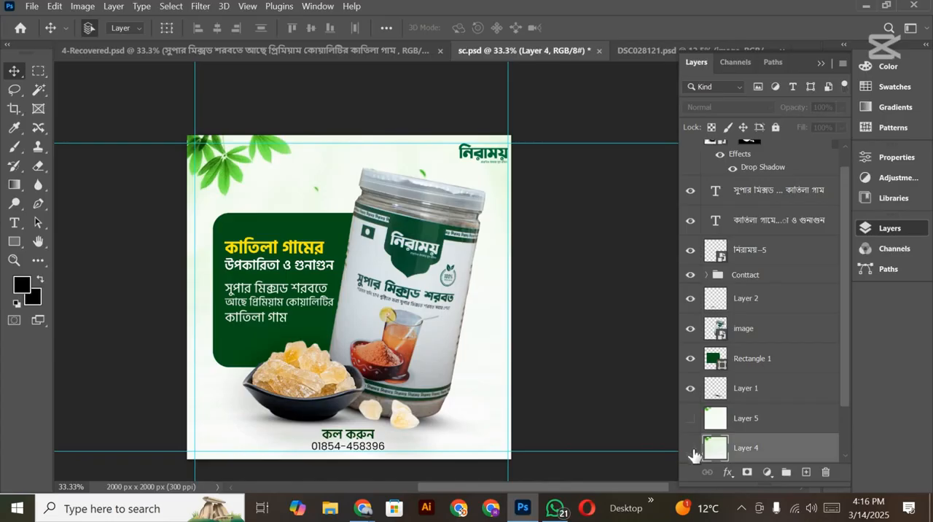
pyautogui.click(690, 448)
pyautogui.click(690, 447)
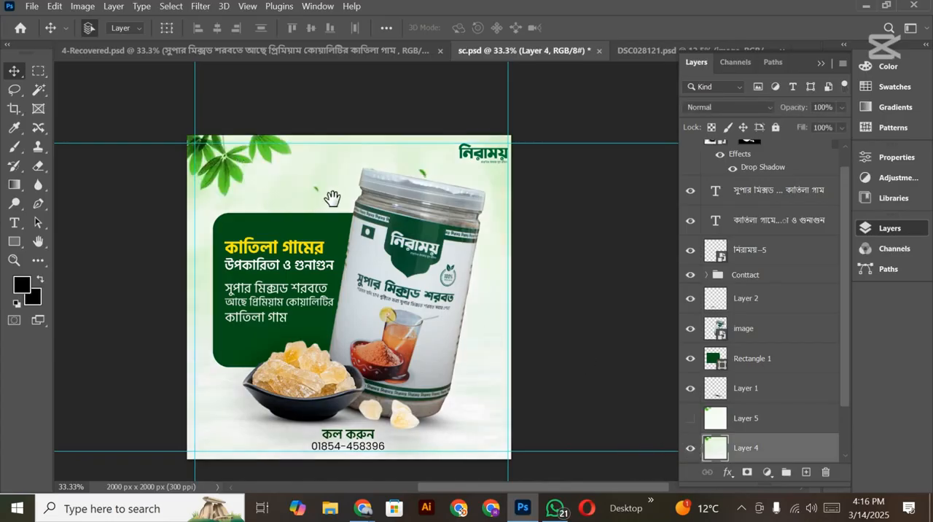
pyautogui.moveTo(332, 198); pyautogui.dragTo(343, 197)
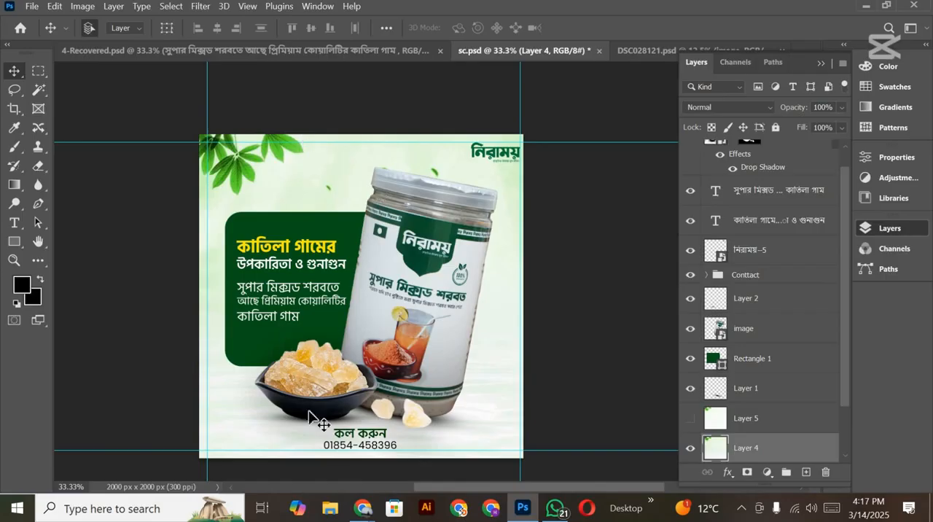
# Step: Switch to Chrome and search Google for "পাতা png" in a new tab
pyautogui.moveTo(362, 508)
pyautogui.click(295, 461)
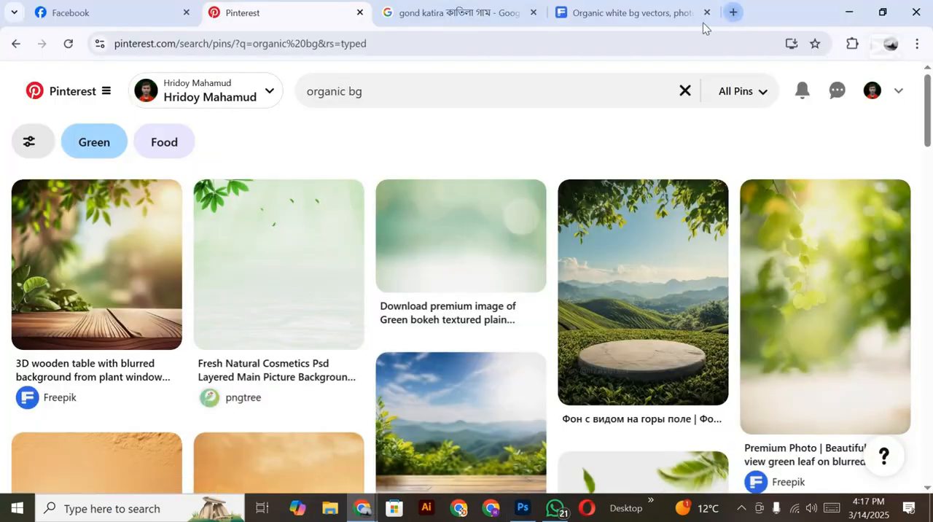
pyautogui.click(733, 12)
pyautogui.click(633, 36)
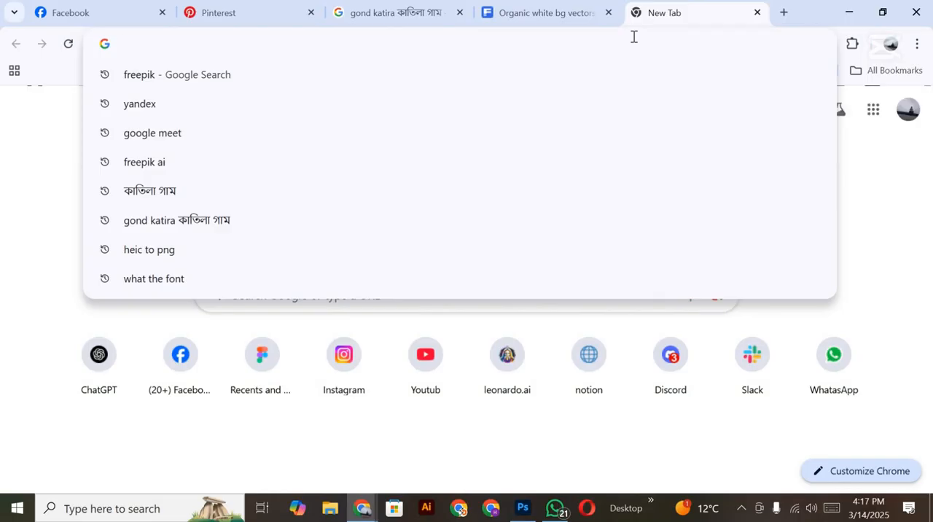
pyautogui.write('rf')
pyautogui.press('BackSpace')
pyautogui.press('BackSpace')
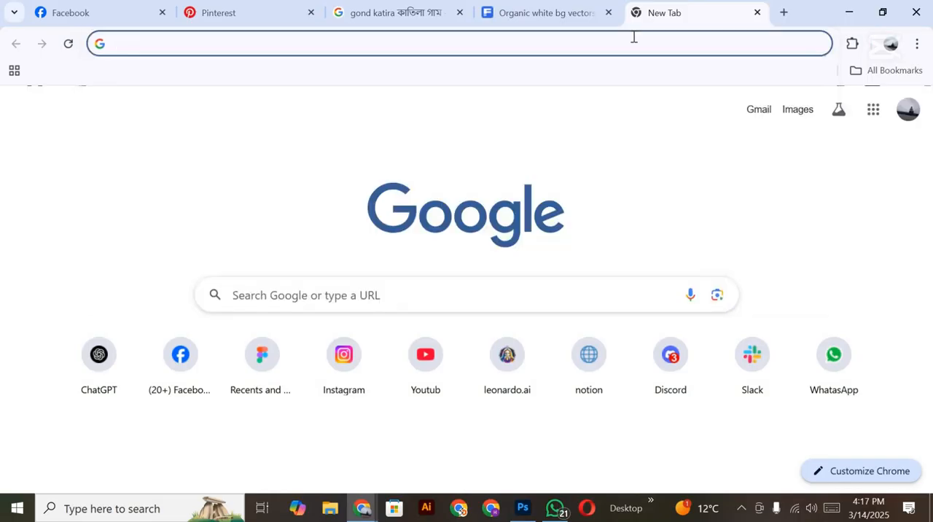
pyautogui.write('পাতা png')
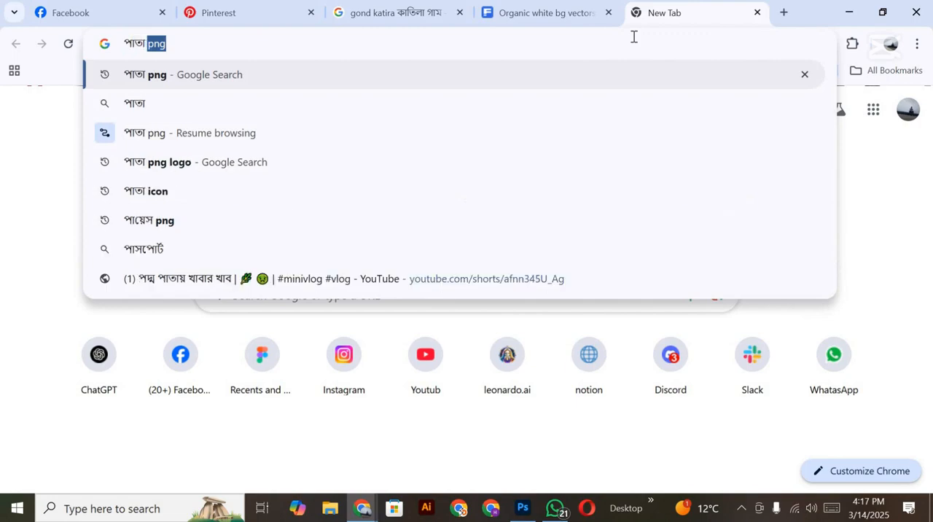
pyautogui.click(152, 83)
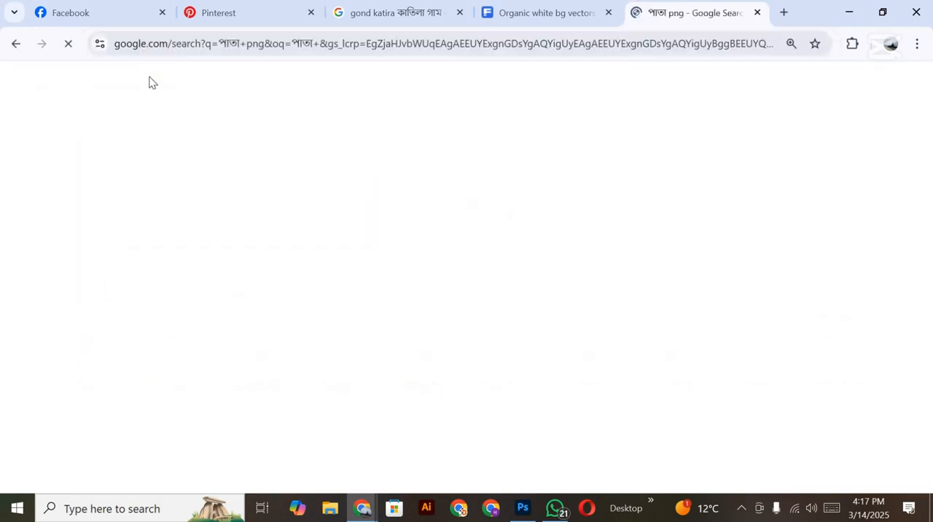
# Step: Open the PNGEgg leaf collection from the search results and open the page of the 1698x723px scattered green leaves image
pyautogui.scroll(-3, 168, 424)
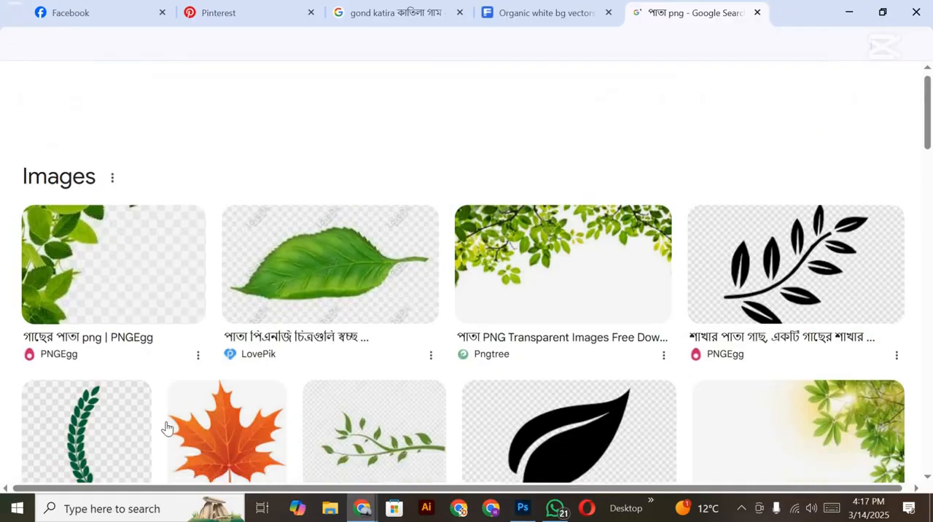
pyautogui.scroll(-3, 527, 248)
pyautogui.scroll(5, 528, 248)
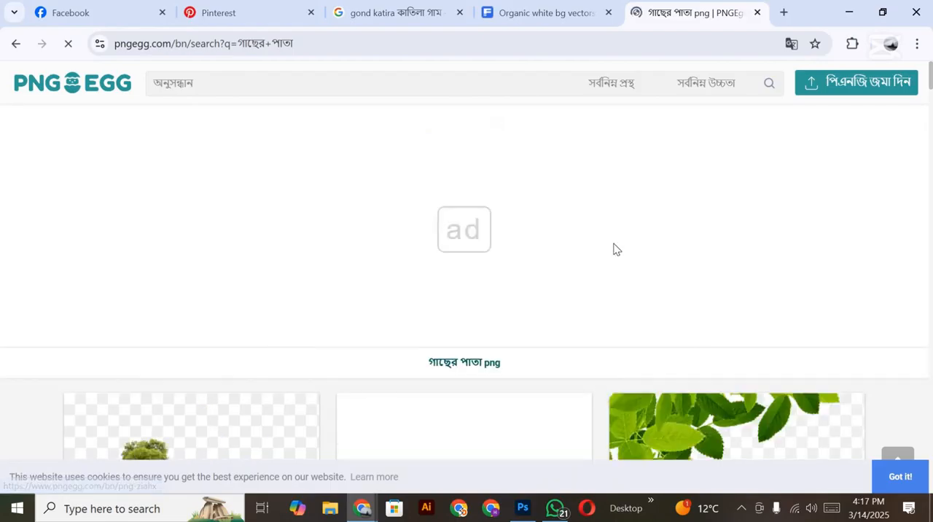
pyautogui.scroll(-5, 612, 250)
pyautogui.scroll(-4, 623, 235)
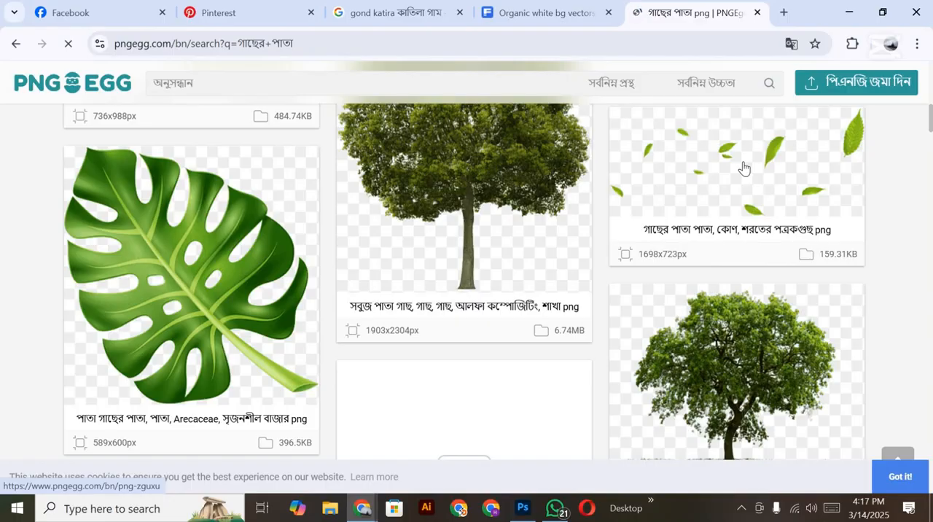
pyautogui.scroll(-2, 741, 168)
pyautogui.scroll(3, 775, 253)
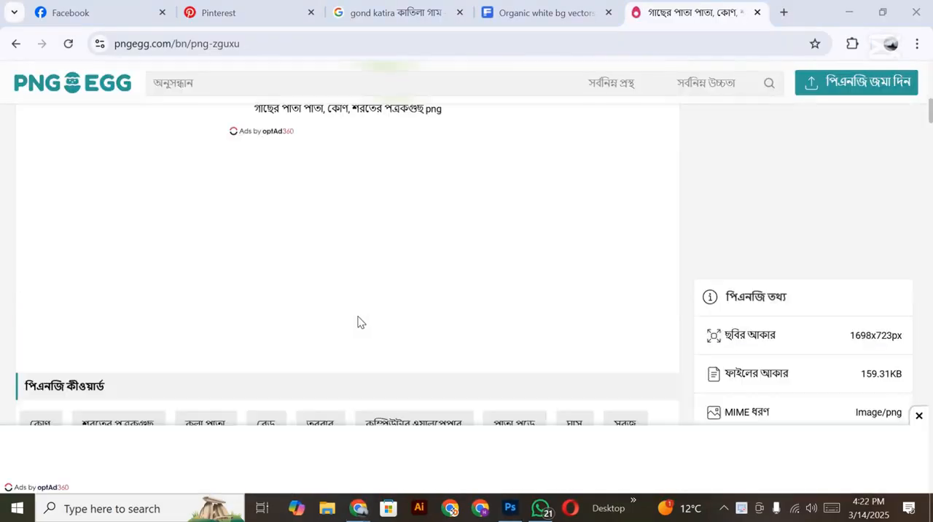
# Step: Download the scattered green leaves PNG for free from PNGEgg, completing the human verification challenge
pyautogui.scroll(10, 359, 322)
pyautogui.scroll(-14, 364, 312)
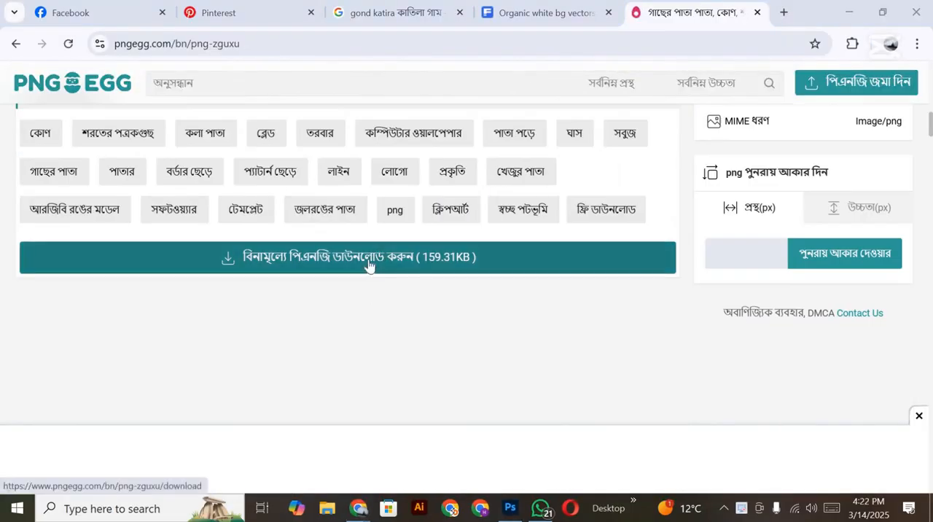
pyautogui.click(369, 265)
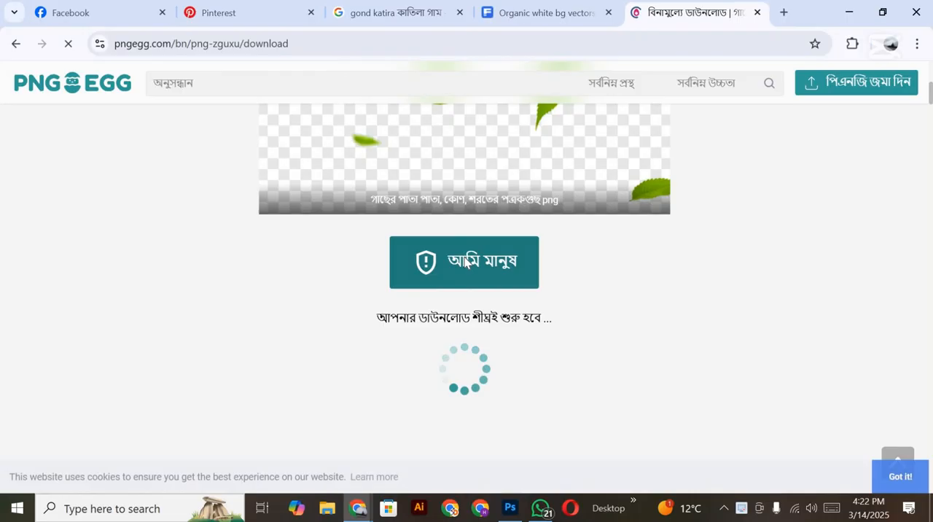
pyautogui.click(464, 262)
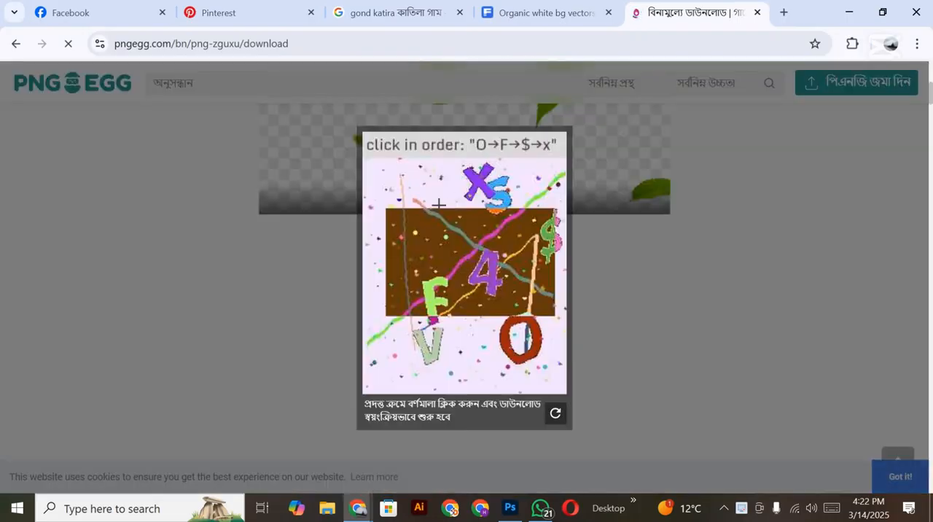
pyautogui.click(504, 341)
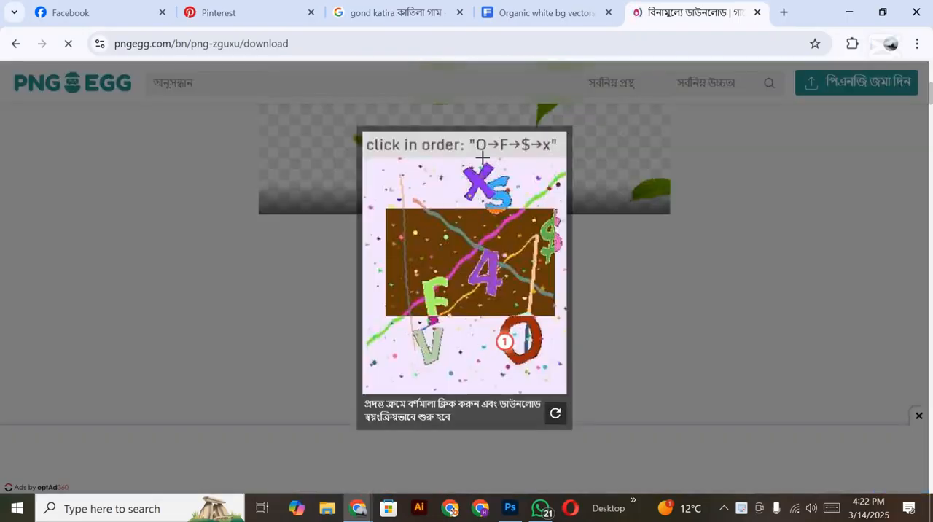
pyautogui.click(430, 296)
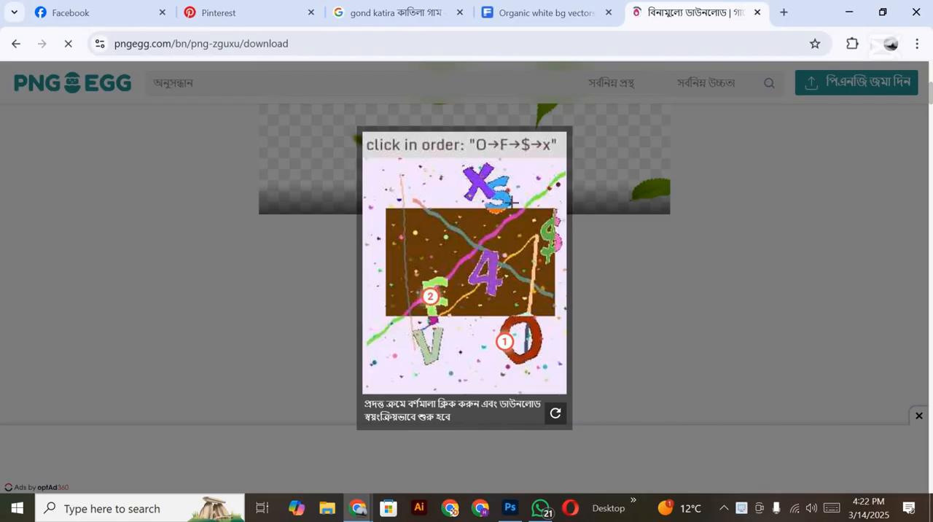
pyautogui.click(551, 235)
pyautogui.click(478, 179)
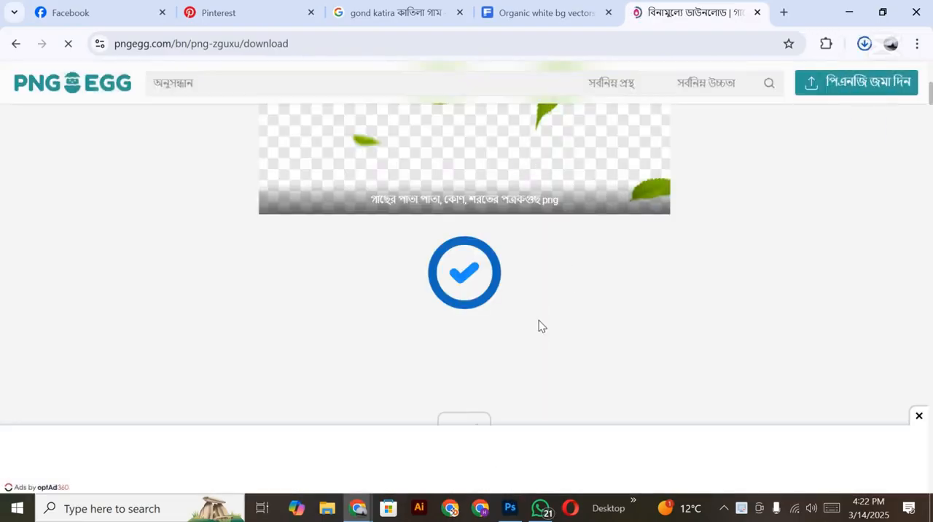
# Step: Switch to Photoshop and place the scattered leaves file pngwing.com (11) from the Elimint folder as an embedded image directly above Layer 4
pyautogui.click(507, 506)
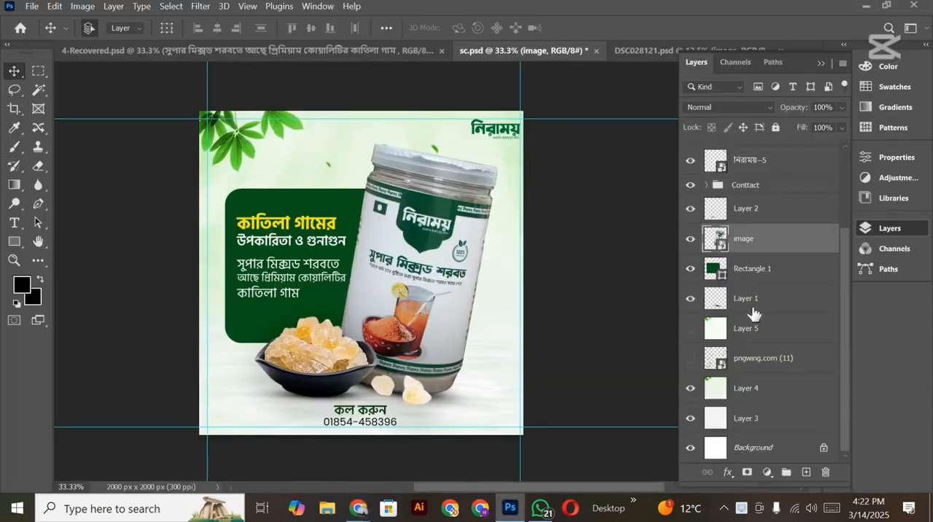
pyautogui.click(744, 390)
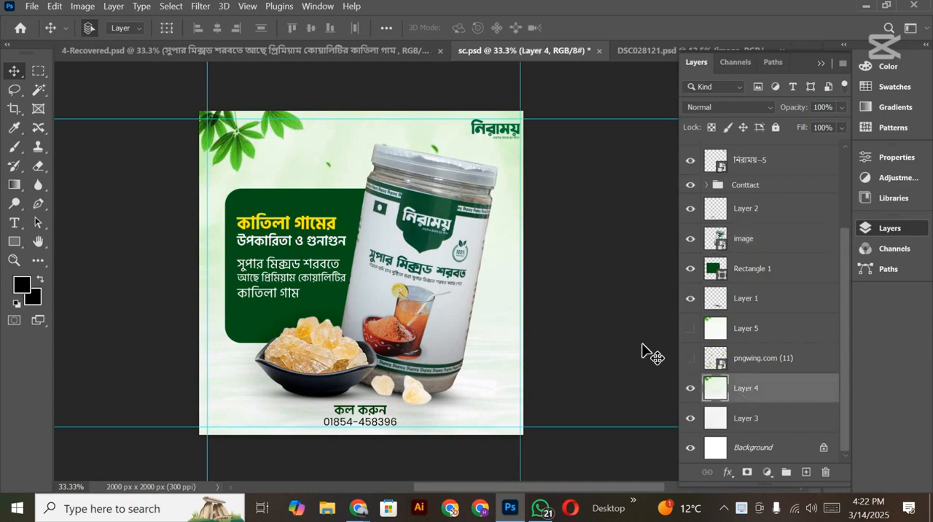
pyautogui.click(32, 7)
pyautogui.click(86, 269)
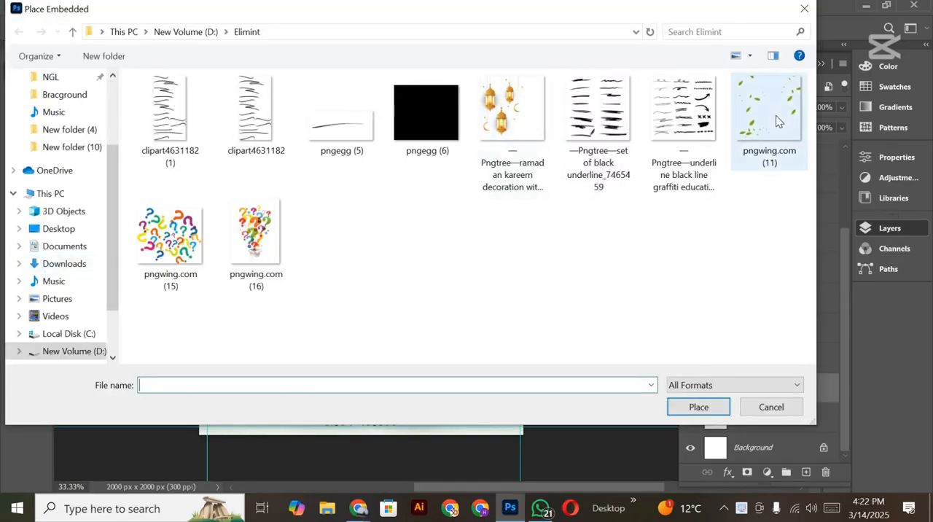
pyautogui.doubleClick(759, 113)
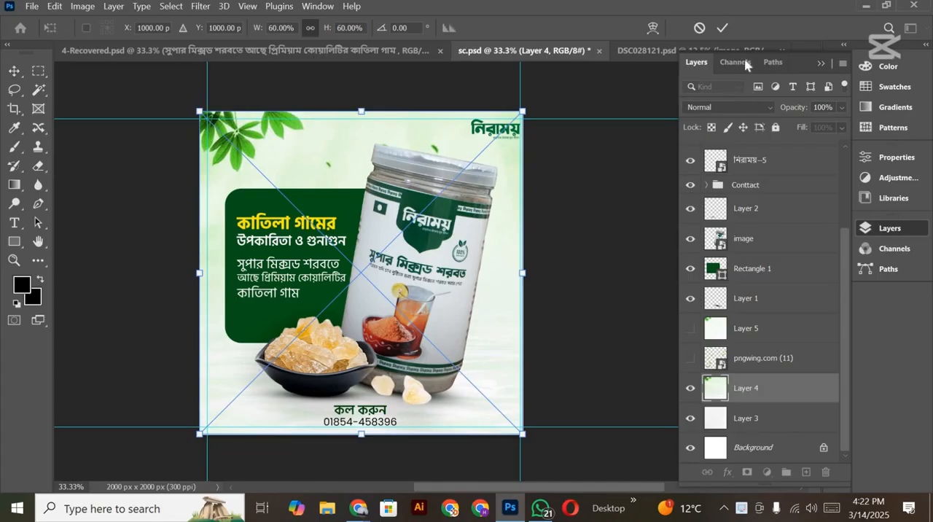
pyautogui.click(722, 28)
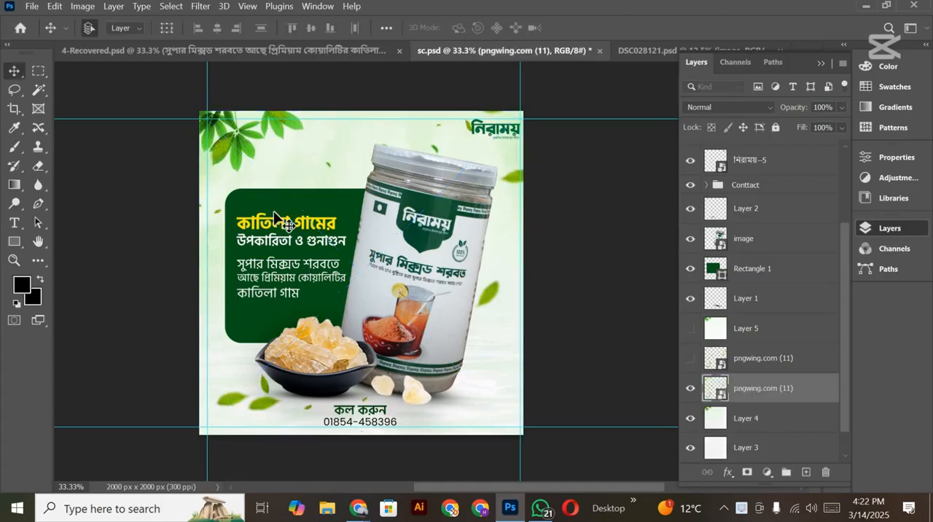
# Step: Select the jar's image layer
pyautogui.scroll(-2, 303, 322)
pyautogui.scroll(2, 303, 316)
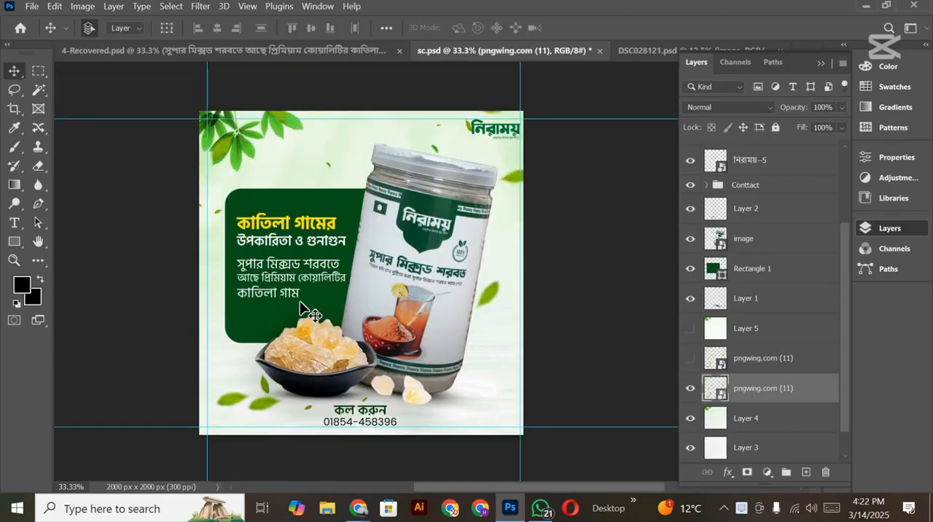
pyautogui.scroll(-2, 314, 344)
pyautogui.scroll(2, 314, 342)
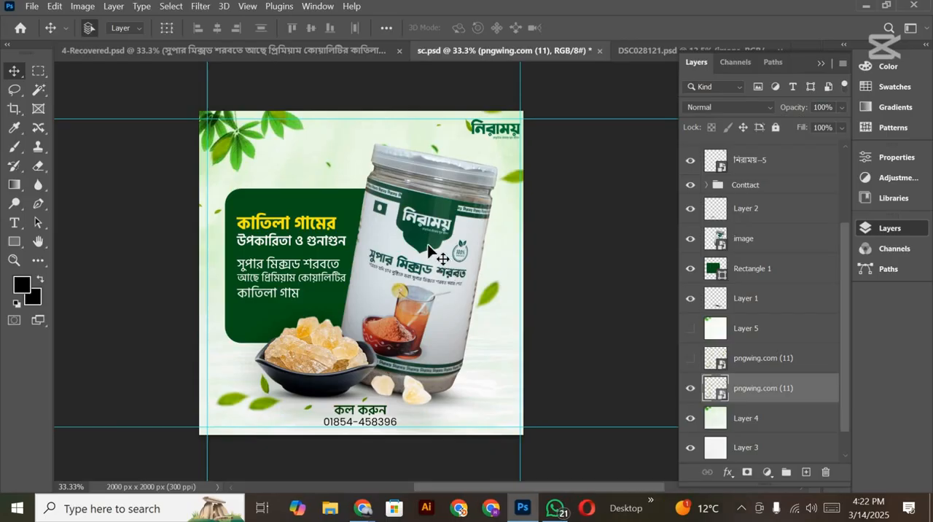
pyautogui.click(424, 243)
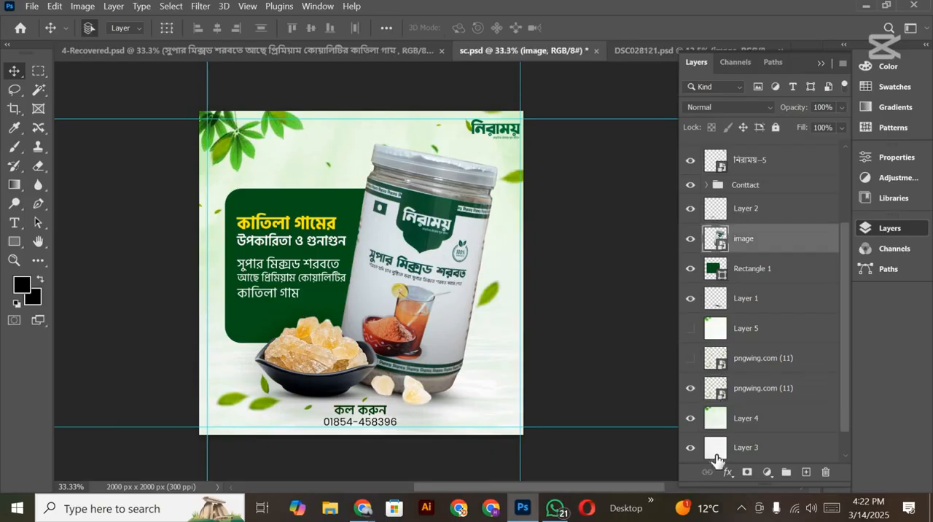
# Step: Add a black drop shadow to the jar image at 36% opacity, 54° angle, 20 px distance and about 40 px size
pyautogui.click(728, 472)
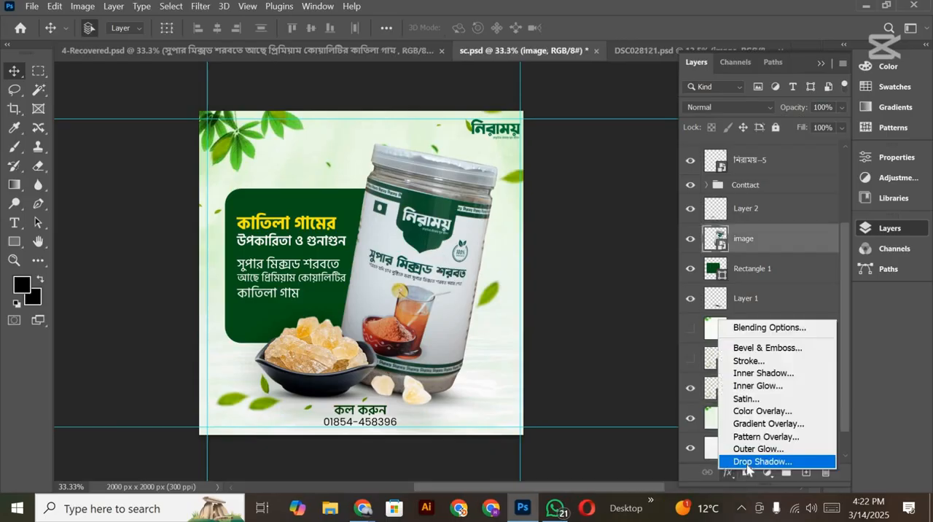
pyautogui.click(747, 465)
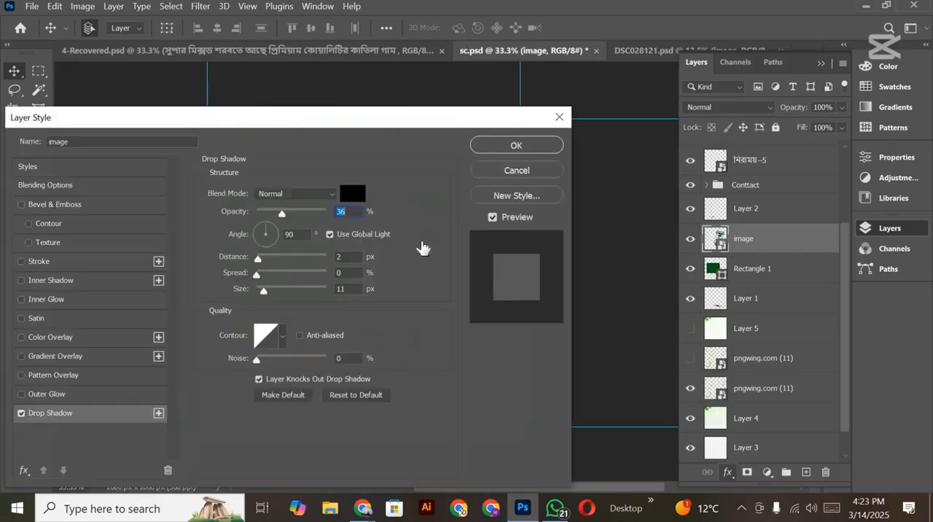
pyautogui.moveTo(315, 123); pyautogui.dragTo(711, 85)
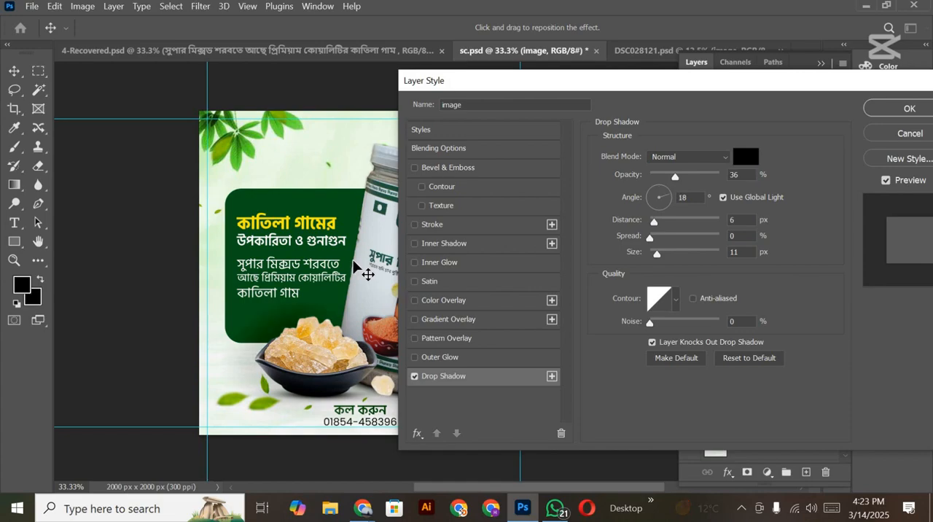
pyautogui.moveTo(364, 271); pyautogui.dragTo(358, 265)
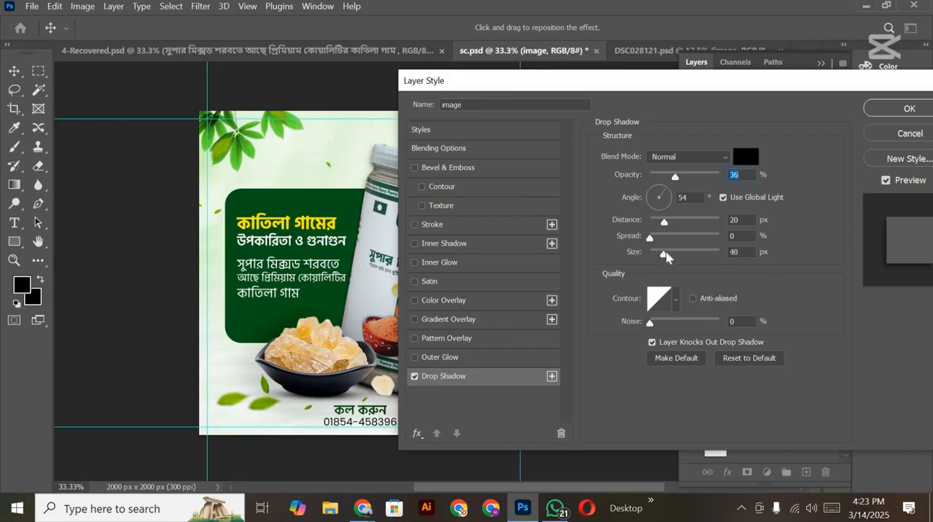
pyautogui.moveTo(669, 251); pyautogui.dragTo(670, 245)
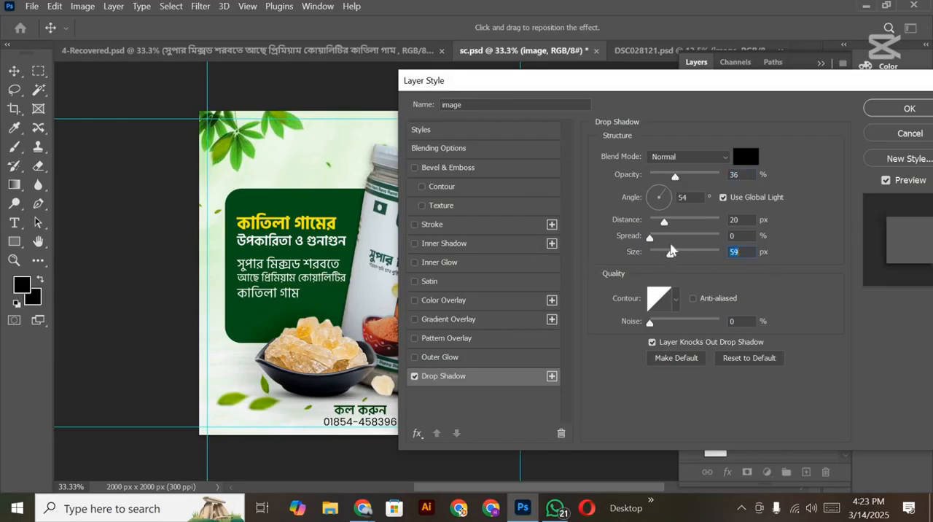
pyautogui.click(910, 109)
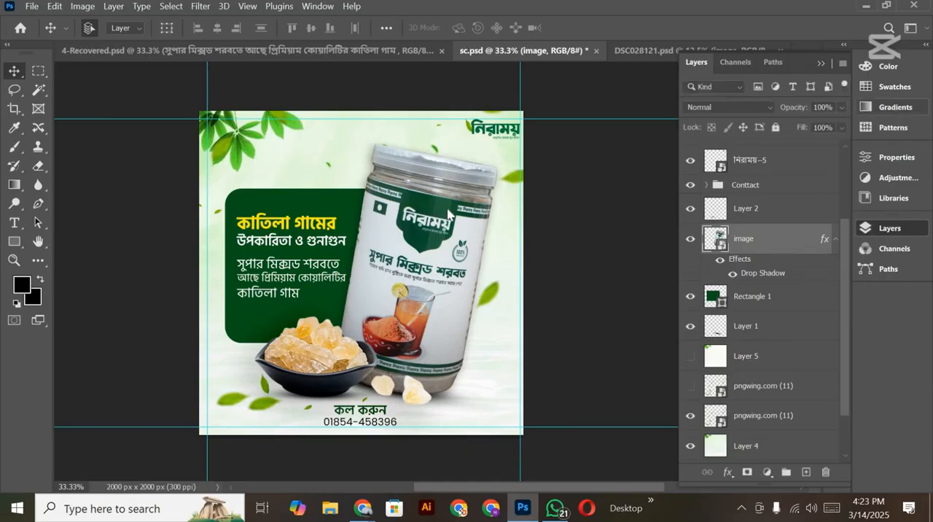
pyautogui.scroll(-2, 459, 230)
pyautogui.scroll(2, 459, 237)
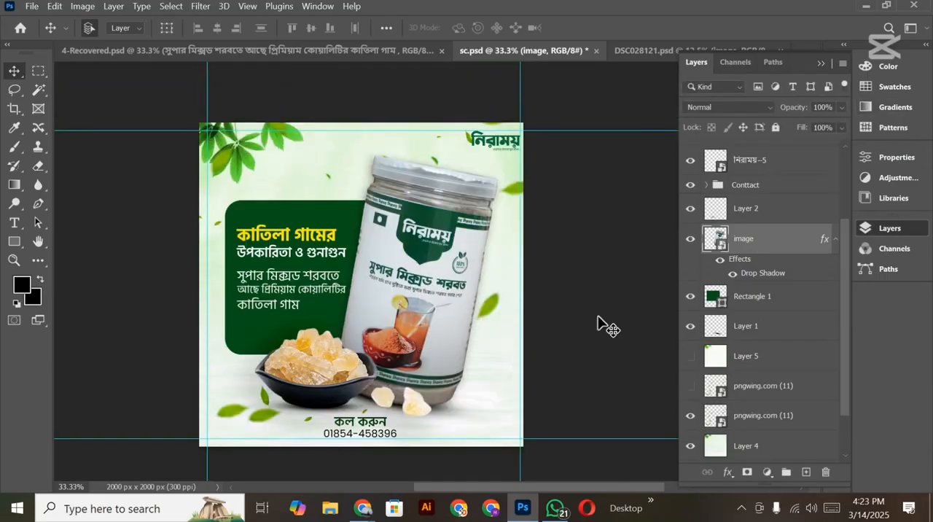
# Step: Open the jar's smart object, hide the Gradient Map 1 adjustment in the image group, and save the smart object
pyautogui.doubleClick(717, 241)
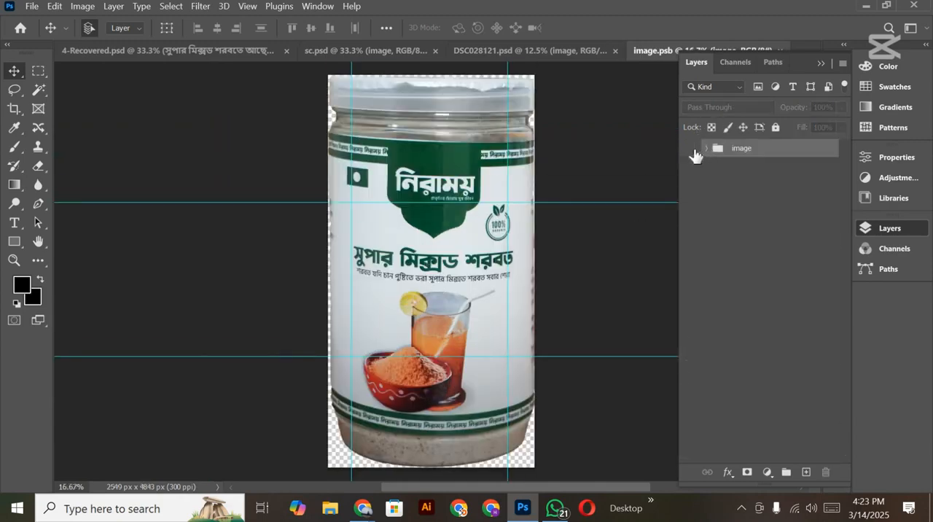
pyautogui.click(704, 149)
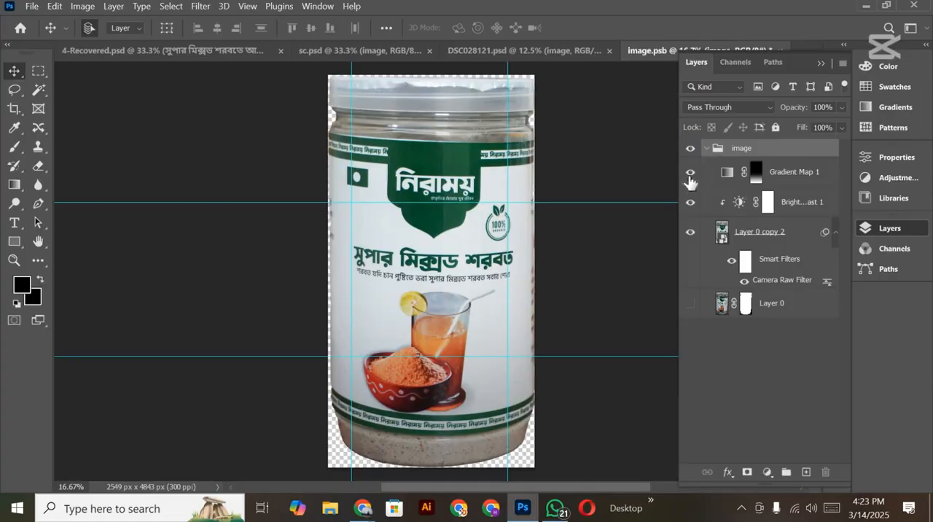
pyautogui.click(689, 175)
pyautogui.scroll(-1, 463, 295)
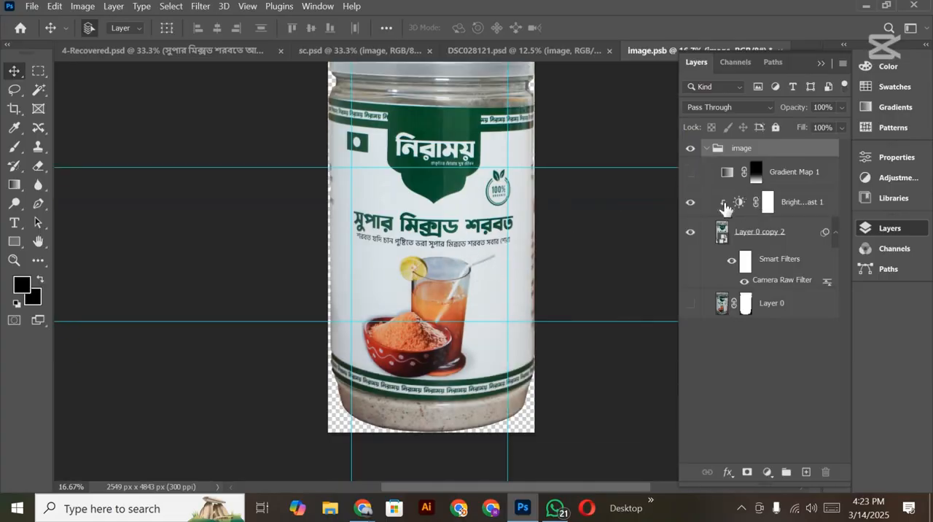
pyautogui.click(688, 204)
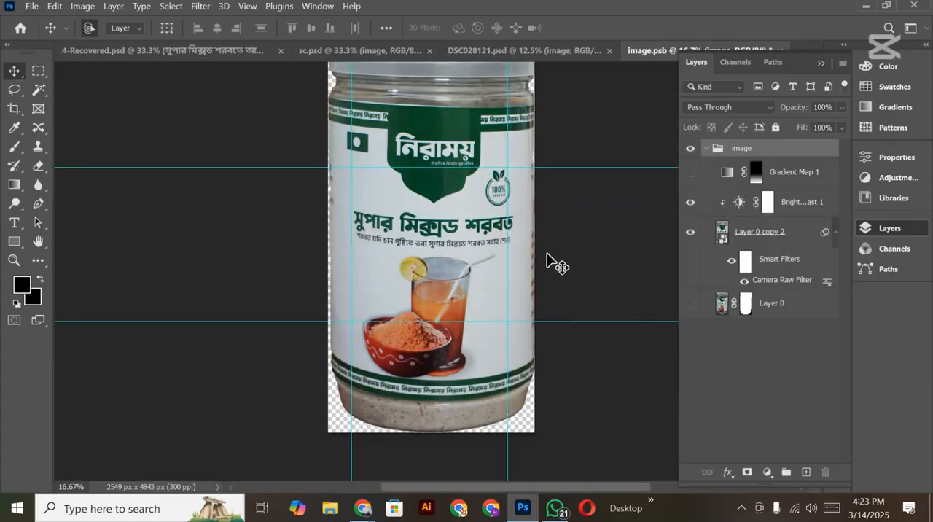
pyautogui.scroll(1, 539, 258)
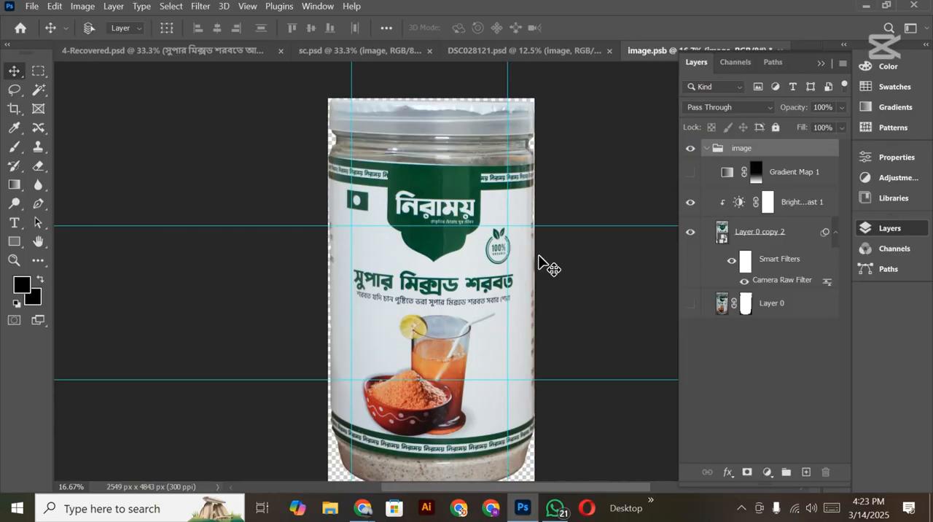
pyautogui.hotkey('ctrl', 's')
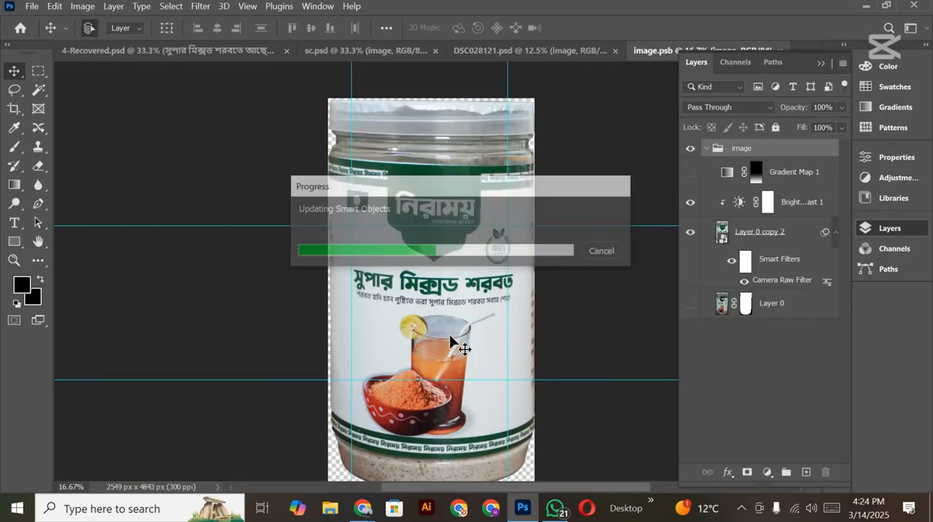
# Step: Compare the 4-Recovered.psd design with sc.psd and examine the updated jar within the overall sc.psd layout
pyautogui.click(196, 51)
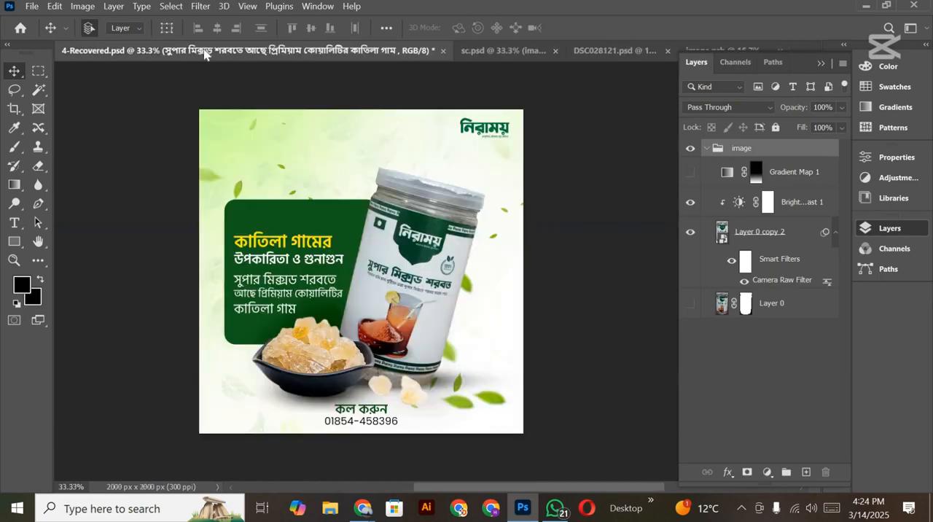
pyautogui.click(493, 50)
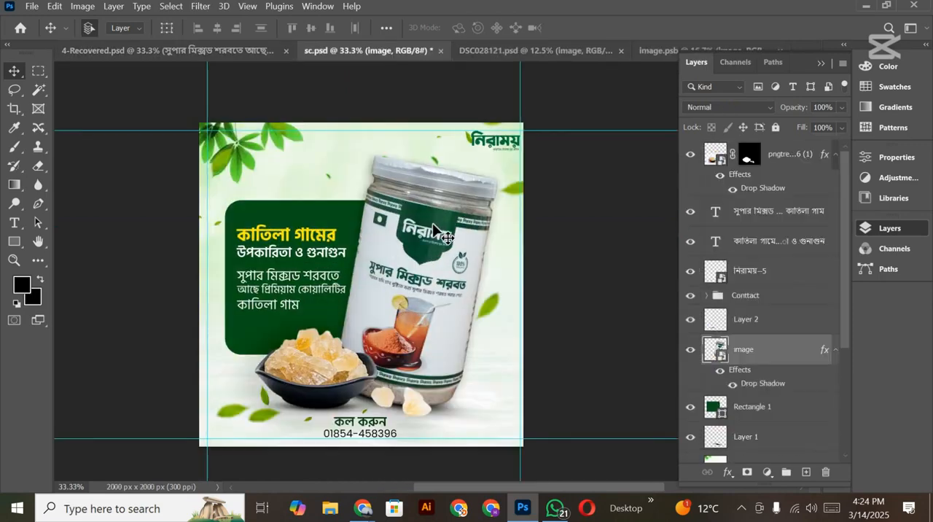
pyautogui.scroll(-1, 437, 229)
pyautogui.scroll(1, 434, 227)
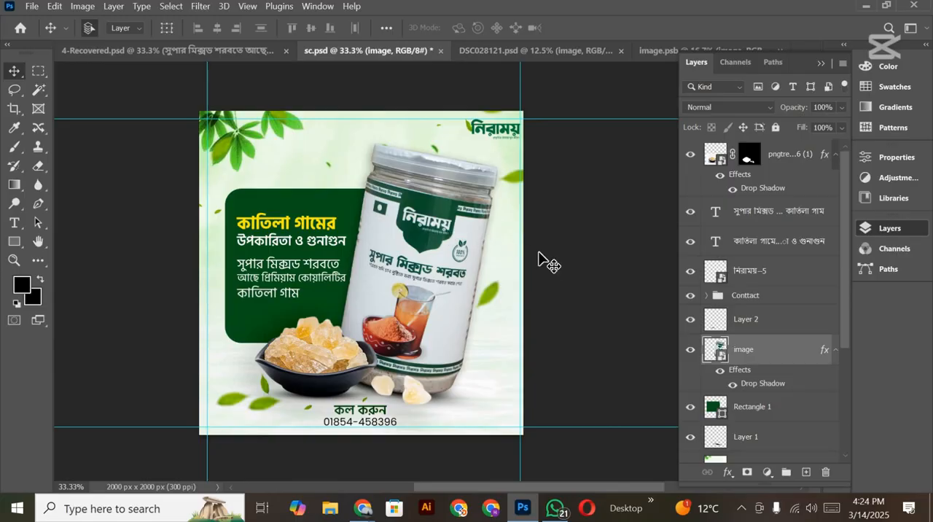
pyautogui.scroll(-1, 523, 277)
pyautogui.scroll(1, 523, 277)
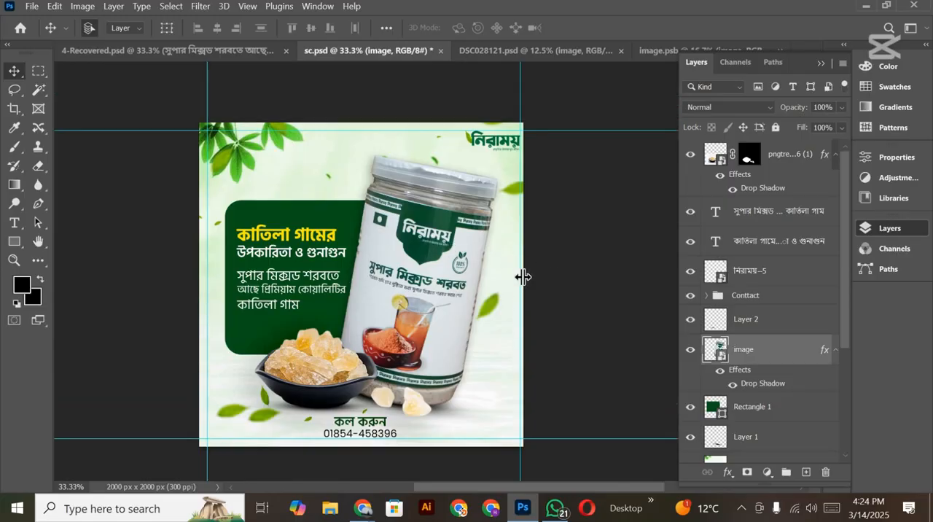
pyautogui.press('ctrl')
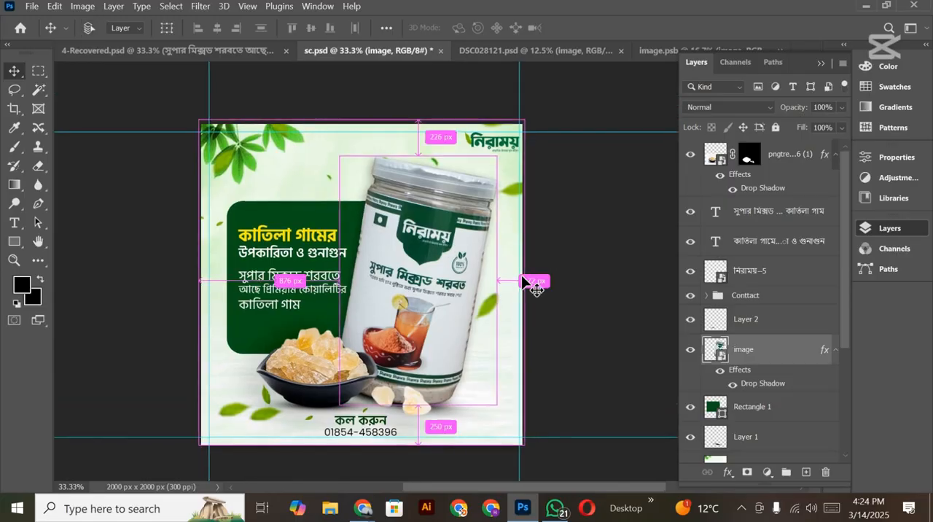
pyautogui.hotkey('ctrl', '-')
pyautogui.hotkey('ctrl', '+')
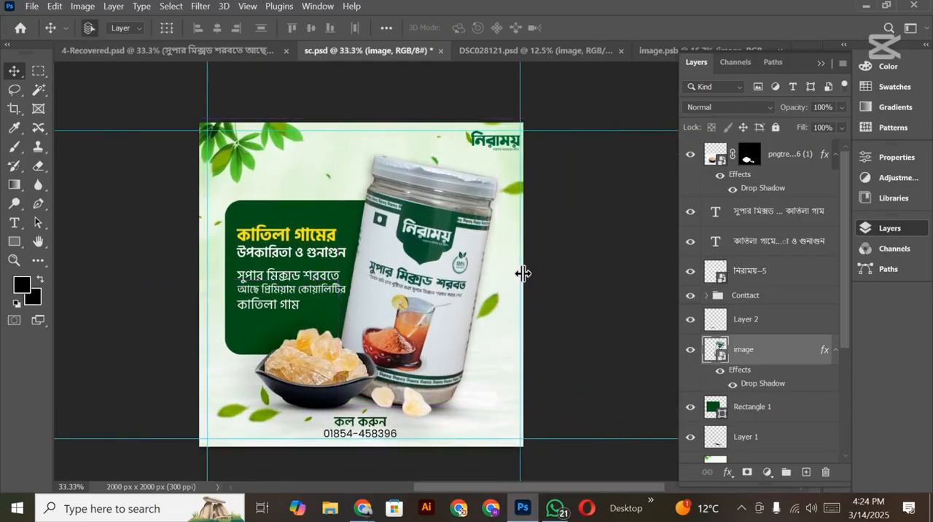
pyautogui.click(39, 242)
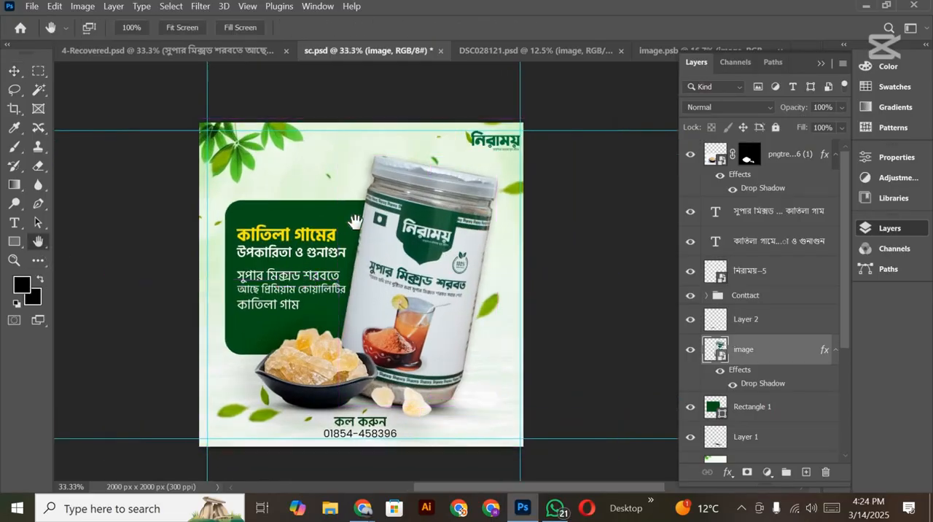
pyautogui.scroll(-2, 355, 220)
pyautogui.scroll(2, 357, 224)
pyautogui.moveTo(355, 321); pyautogui.dragTo(379, 291)
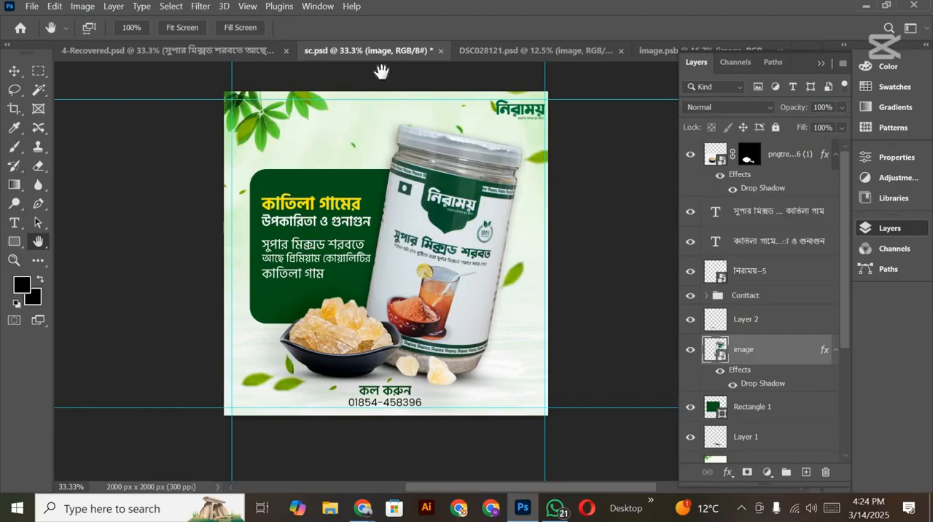
pyautogui.moveTo(445, 155); pyautogui.dragTo(425, 162)
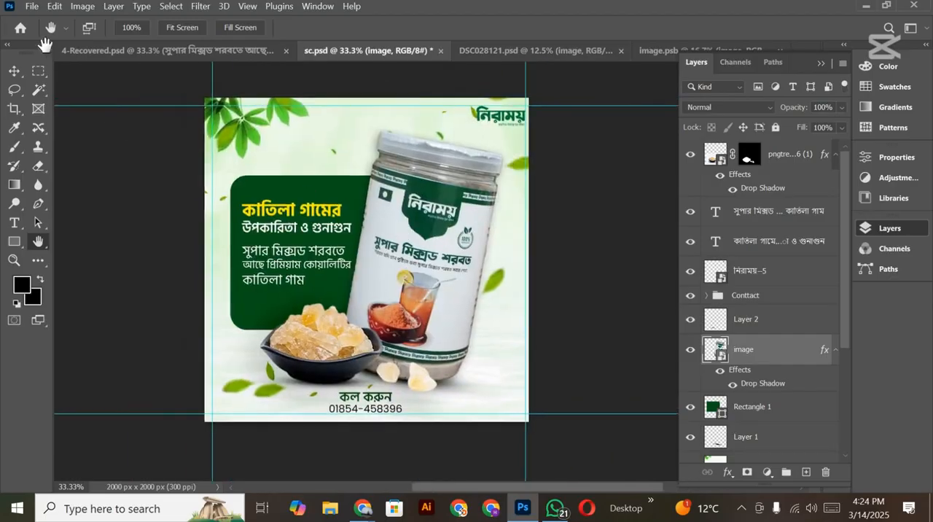
pyautogui.moveTo(330, 233); pyautogui.dragTo(370, 251)
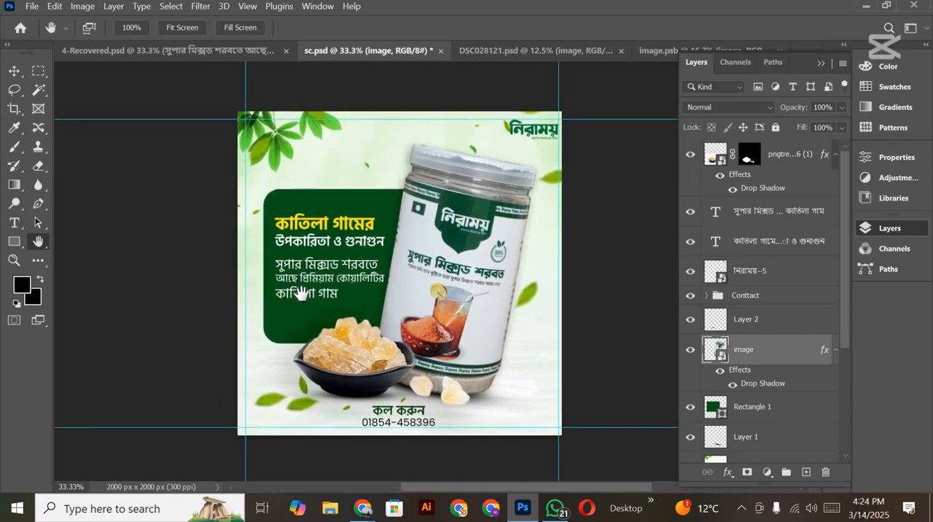
# Step: Look through the recent design files on the home screen and return to the sc.psd advertisement
pyautogui.click(21, 27)
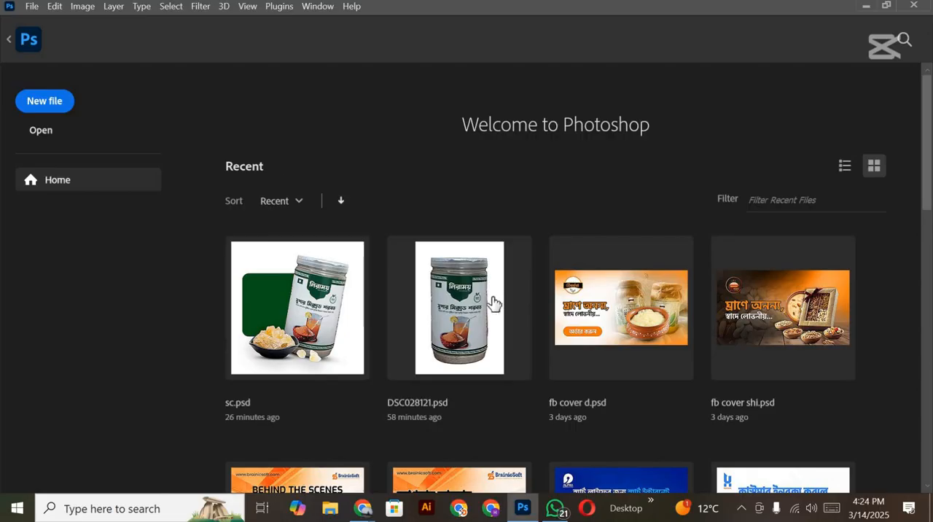
pyautogui.scroll(-4, 493, 302)
pyautogui.scroll(-7, 489, 299)
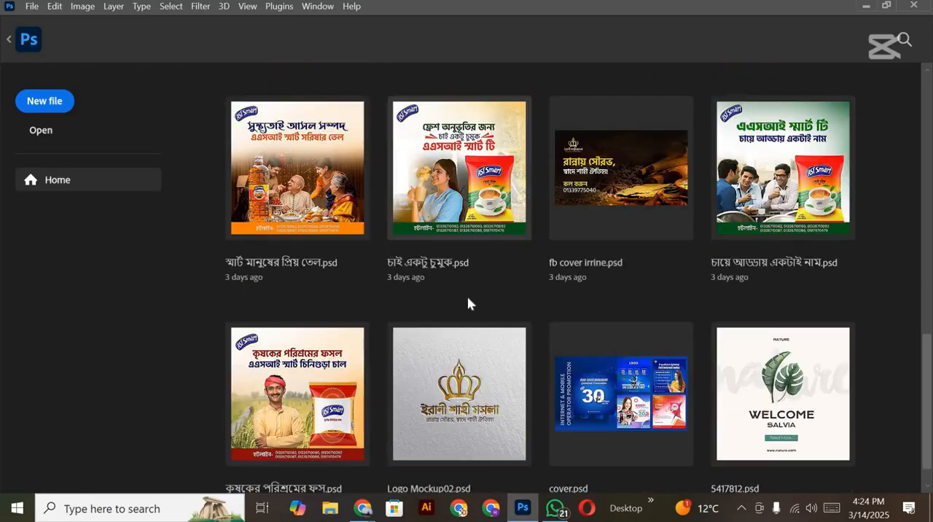
pyautogui.scroll(-1, 467, 296)
pyautogui.scroll(8, 467, 296)
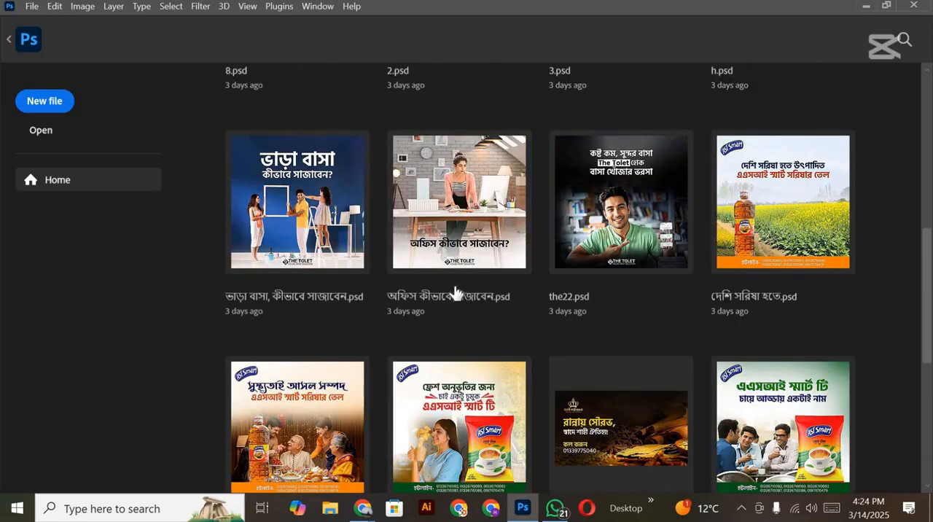
pyautogui.scroll(1, 455, 291)
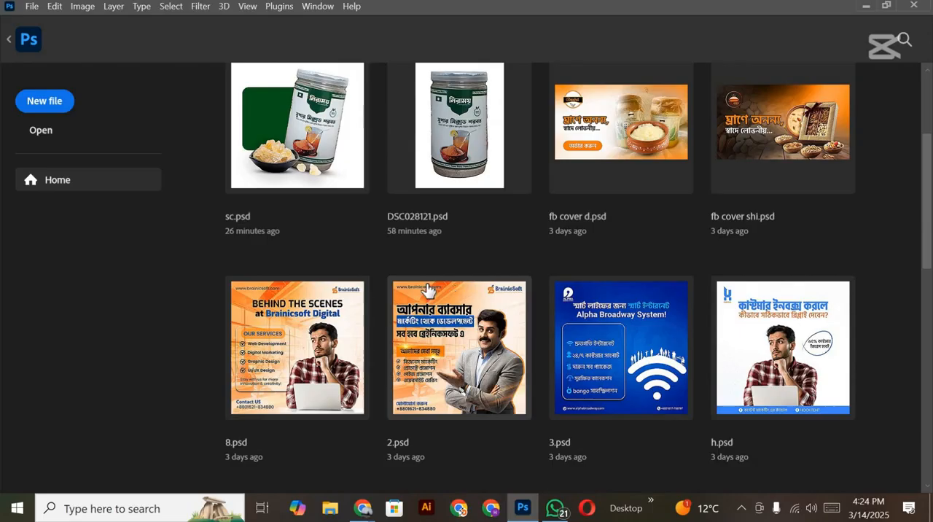
pyautogui.scroll(3, 419, 302)
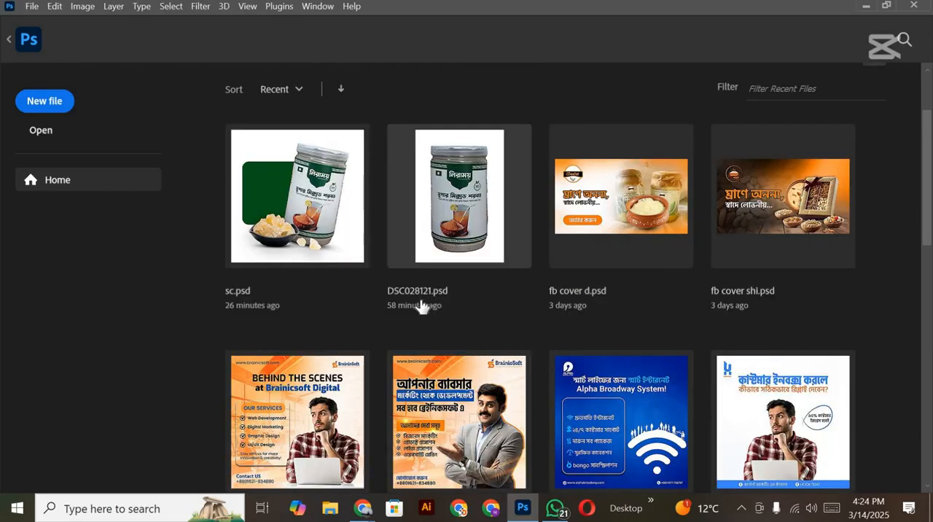
pyautogui.click(9, 41)
pyautogui.scroll(-2, 408, 211)
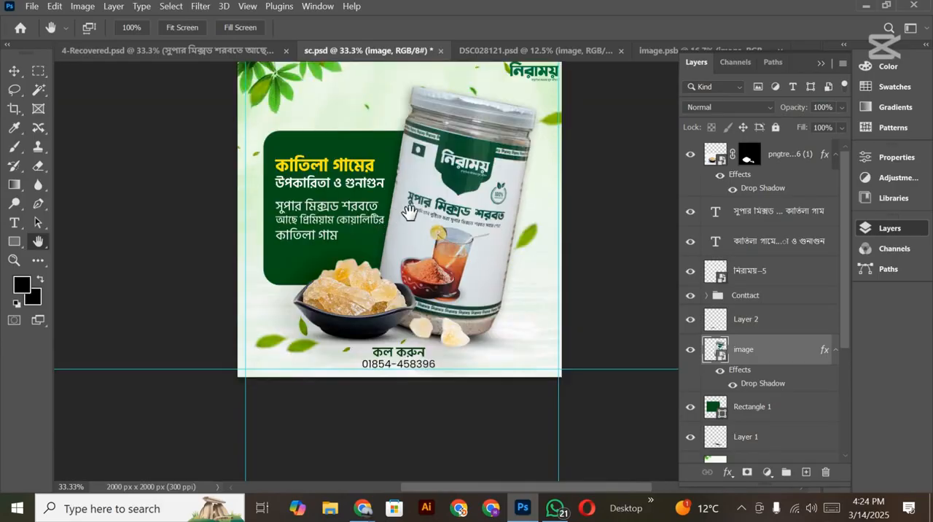
pyautogui.scroll(-1, 411, 215)
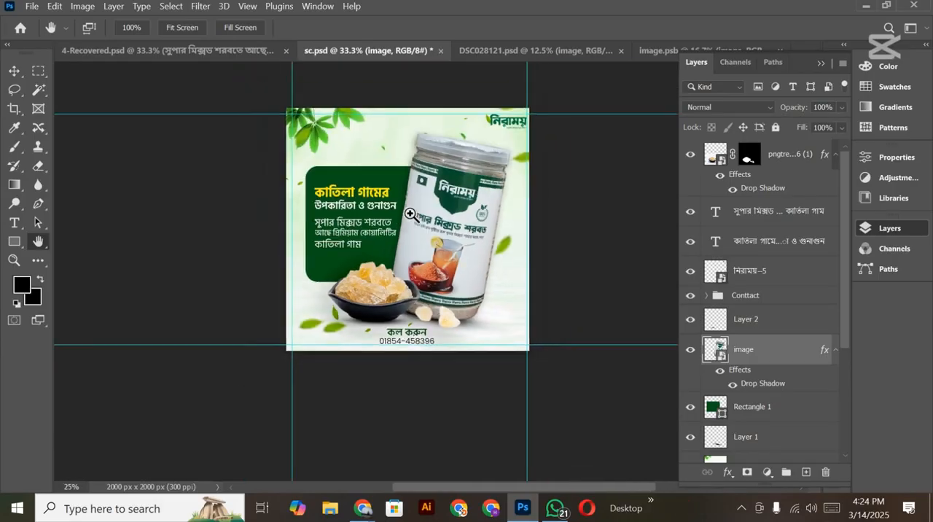
pyautogui.scroll(1, 410, 213)
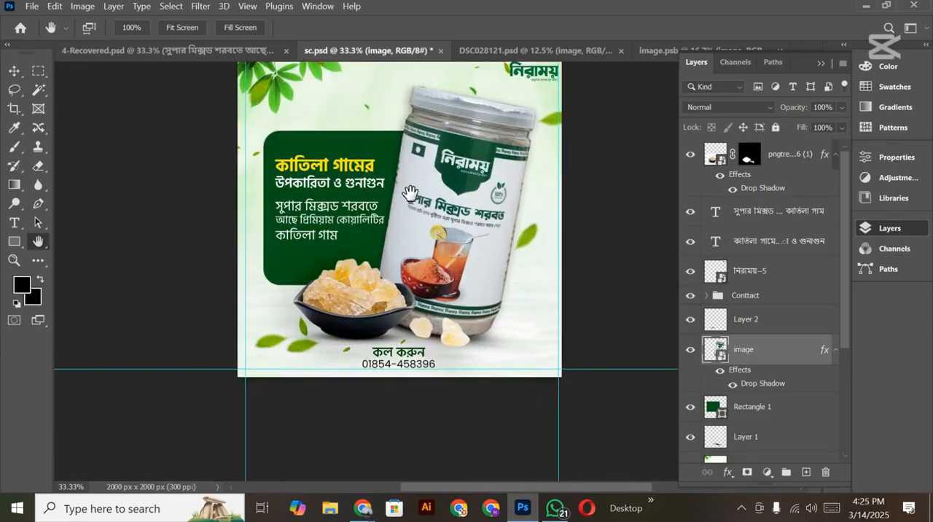
pyautogui.scroll(2, 409, 211)
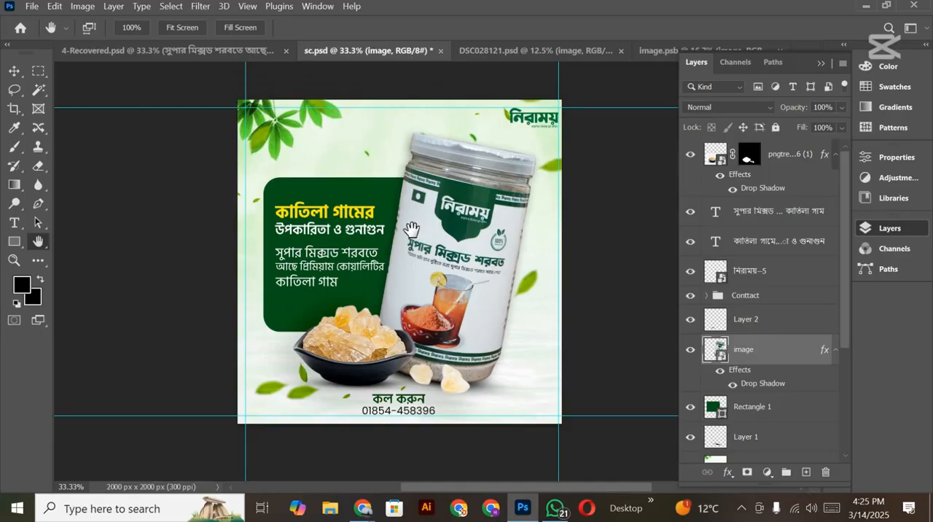
pyautogui.moveTo(413, 230); pyautogui.dragTo(402, 228)
pyautogui.scroll(1, 400, 259)
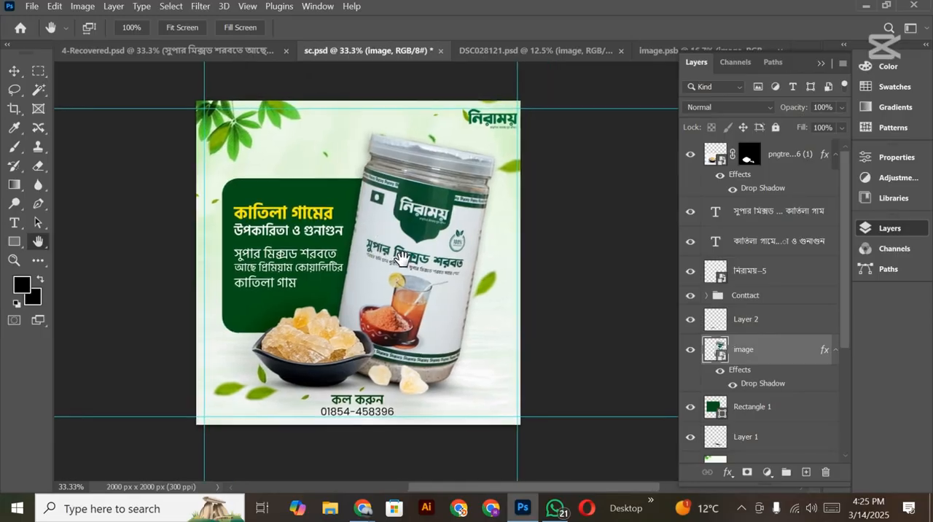
pyautogui.scroll(-1, 407, 248)
pyautogui.scroll(-2, 437, 291)
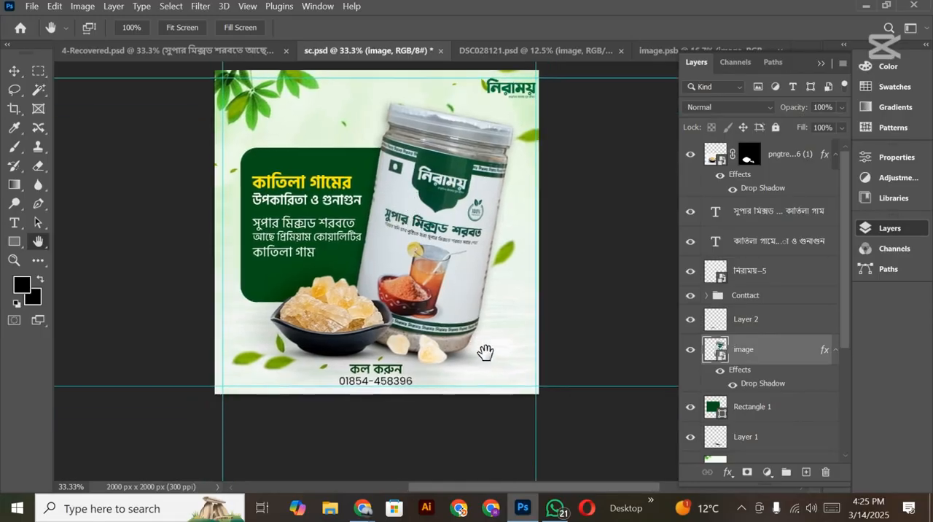
pyautogui.scroll(3, 368, 313)
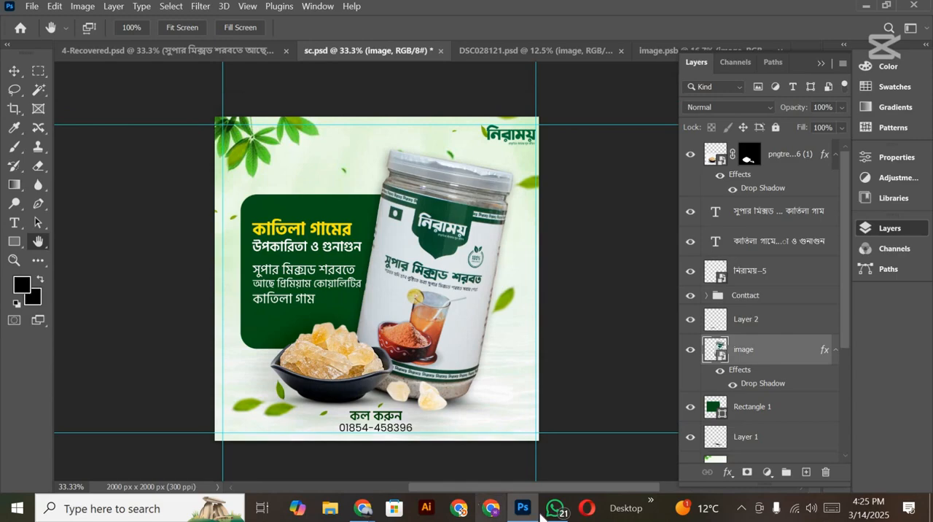
pyautogui.click(741, 508)
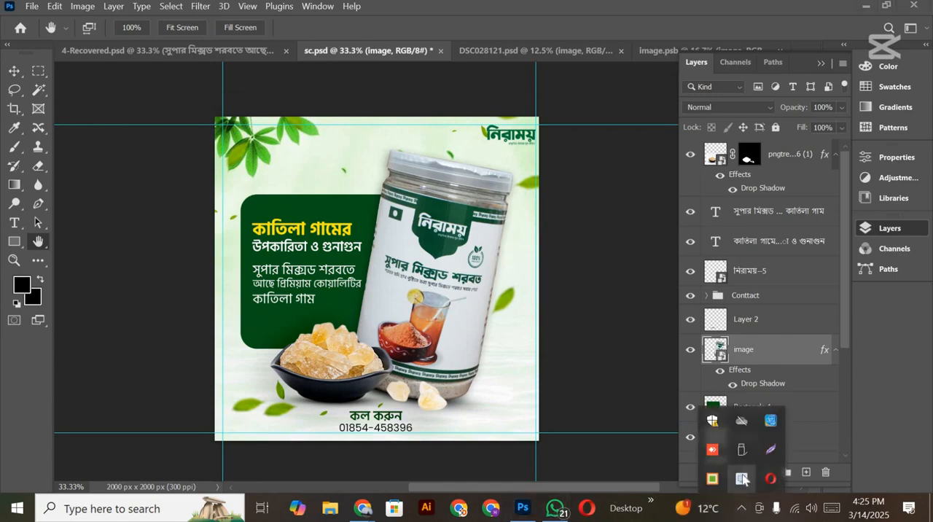